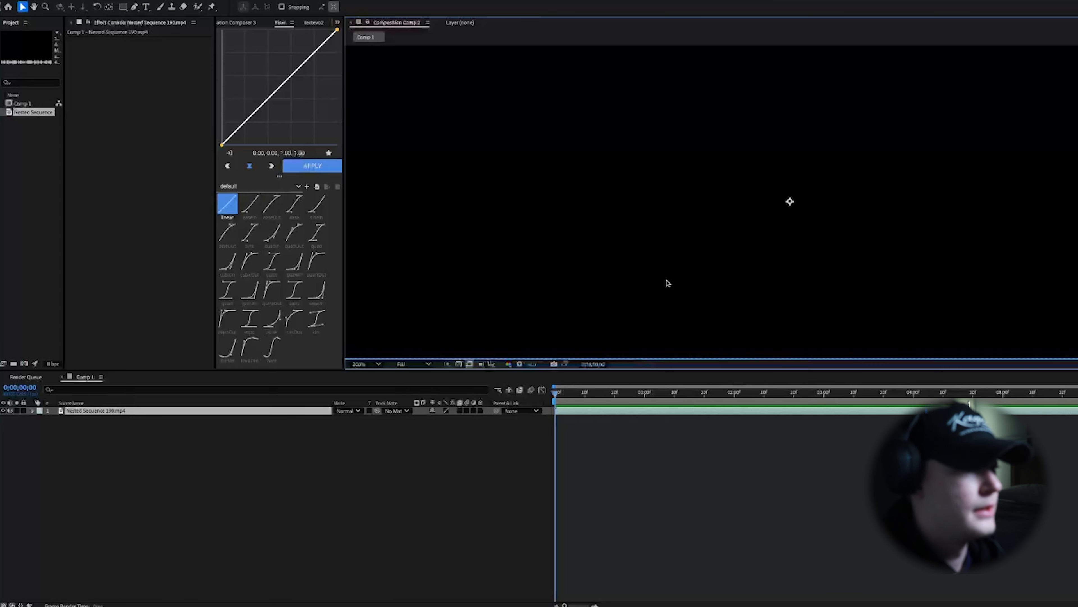
# Set the Nested Sequence clip's scale to 100% and fit the composition in the viewer.
pyautogui.press('s')
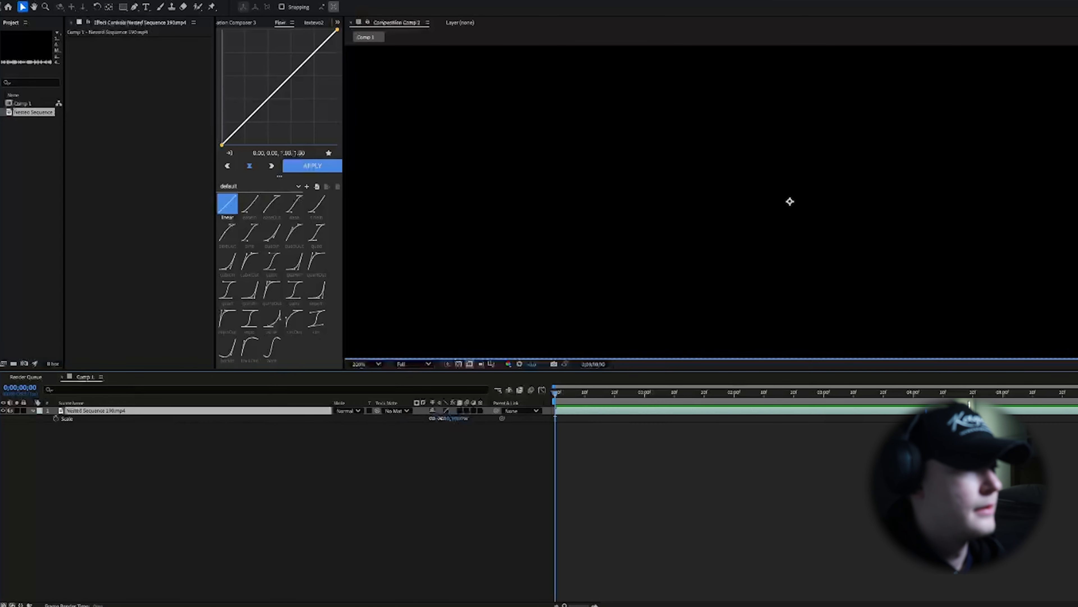
pyautogui.moveTo(443, 419); pyautogui.dragTo(401, 412)
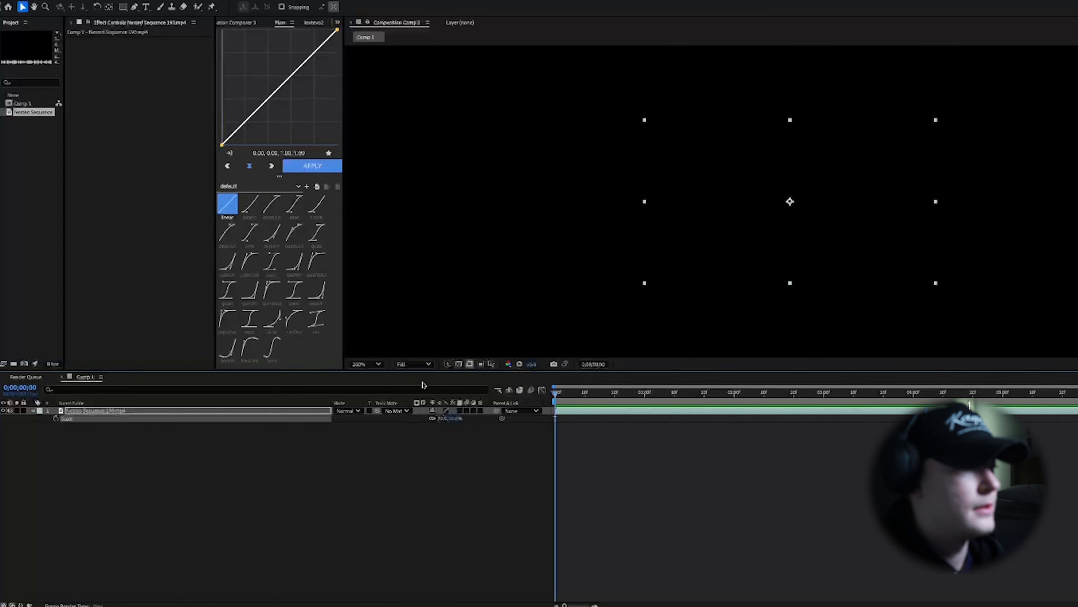
pyautogui.click(366, 364)
pyautogui.click(384, 379)
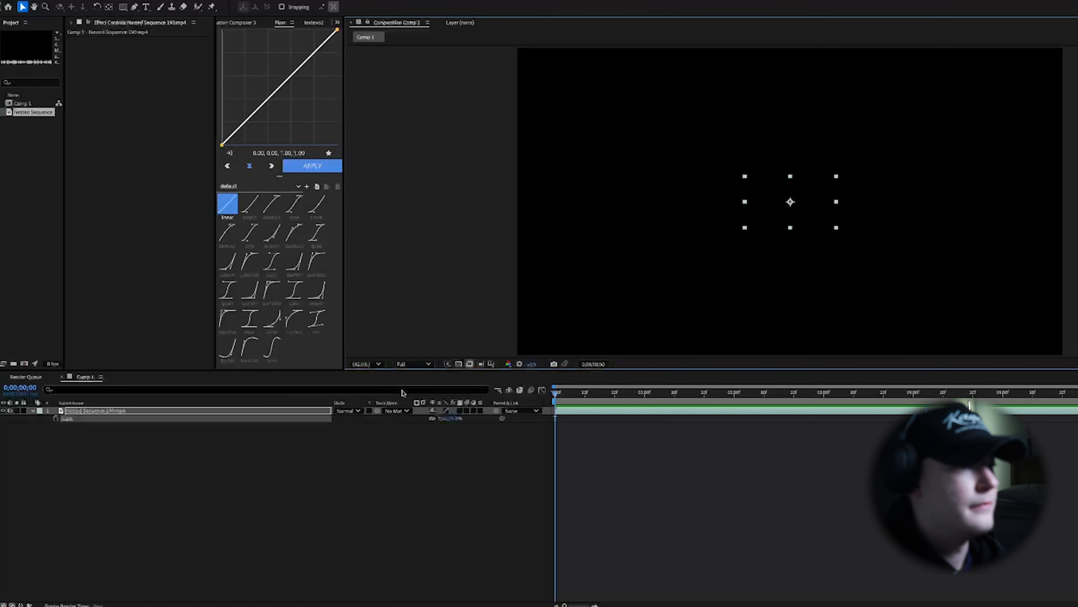
pyautogui.click(445, 418)
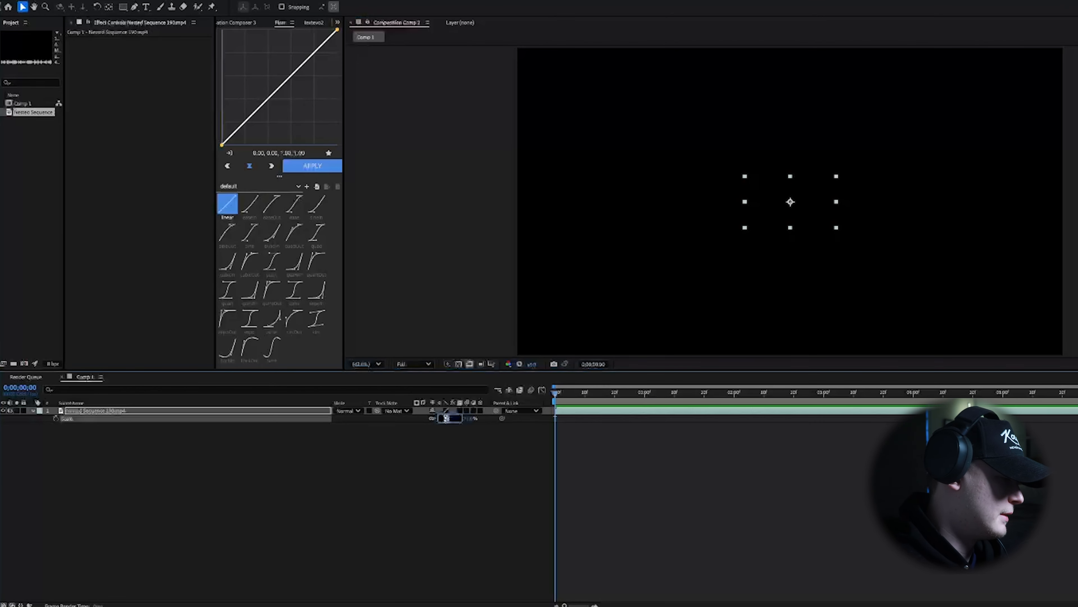
pyautogui.write('100')
pyautogui.press('Return')
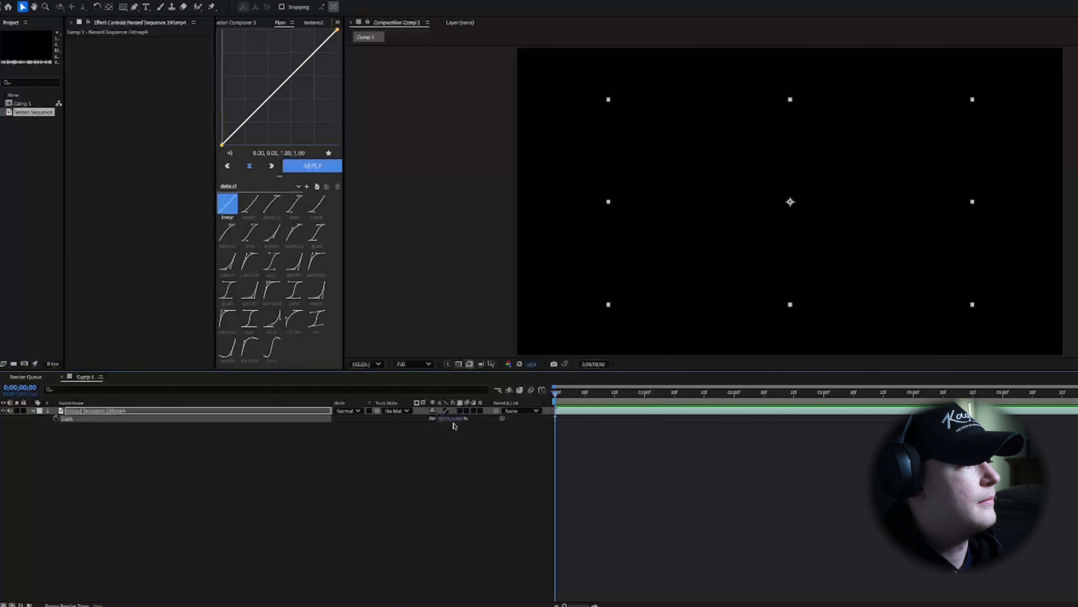
# Solo the reference clip and scrub through its first two seconds to examine the dollar bill animation.
pyautogui.moveTo(635, 394); pyautogui.dragTo(773, 412)
pyautogui.moveTo(653, 396); pyautogui.dragTo(707, 395)
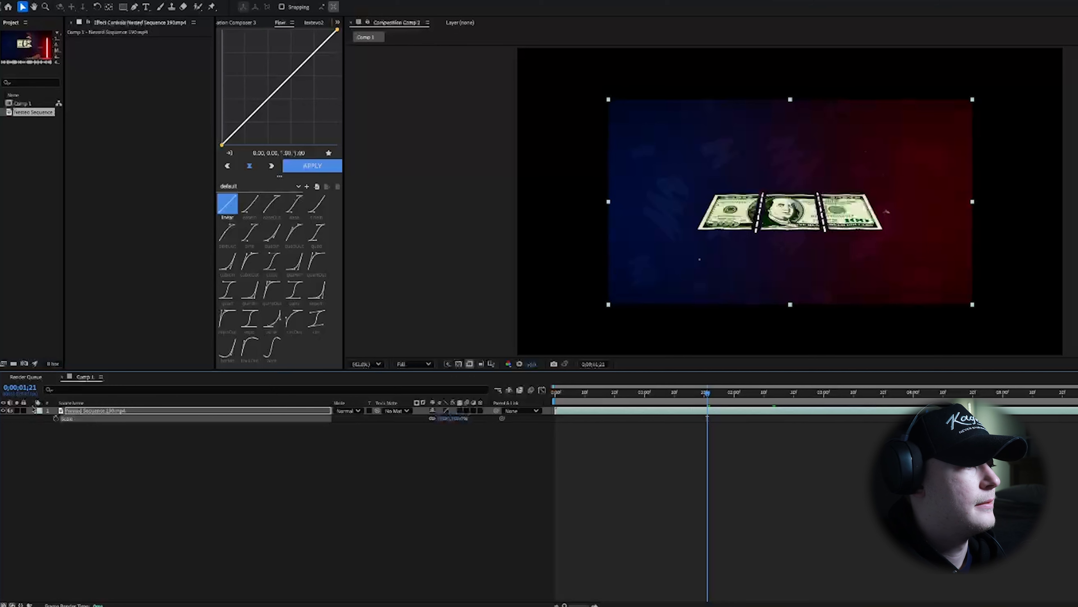
pyautogui.click(3, 410)
pyautogui.click(4, 411)
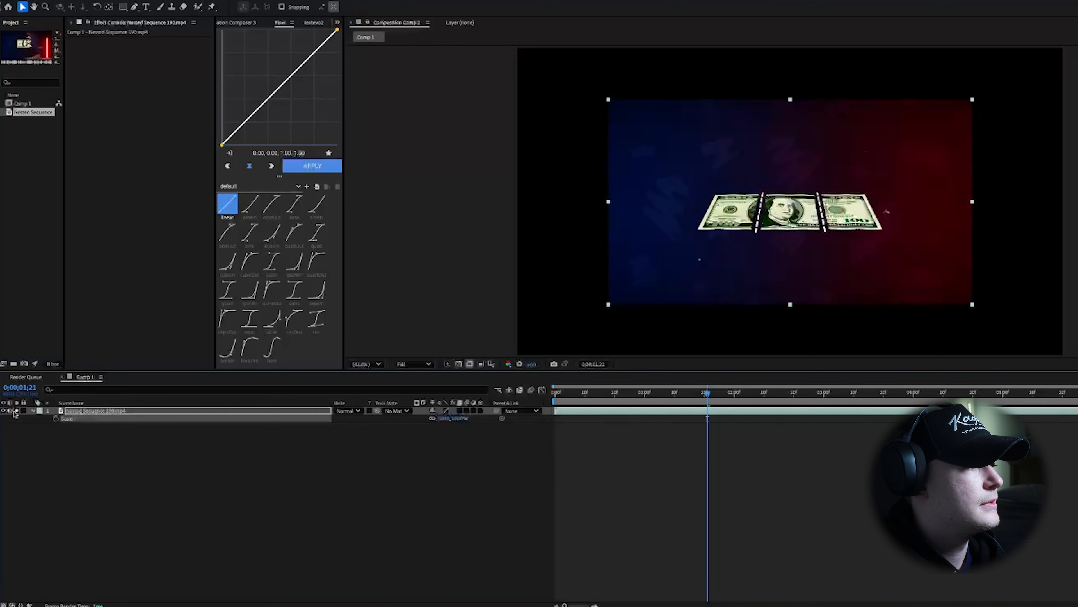
pyautogui.click(646, 401)
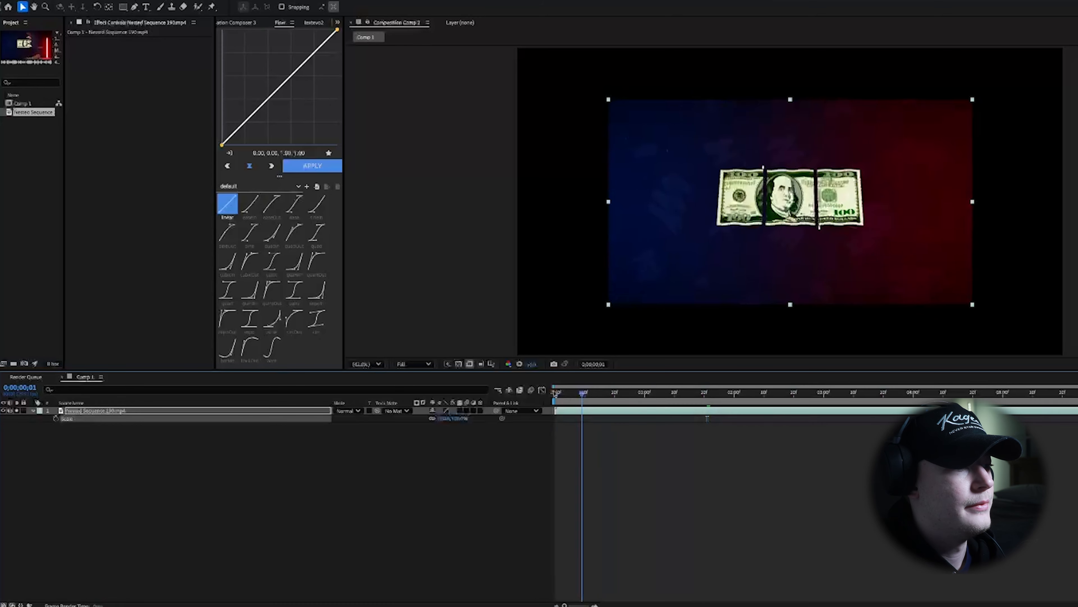
pyautogui.moveTo(647, 402); pyautogui.dragTo(698, 403)
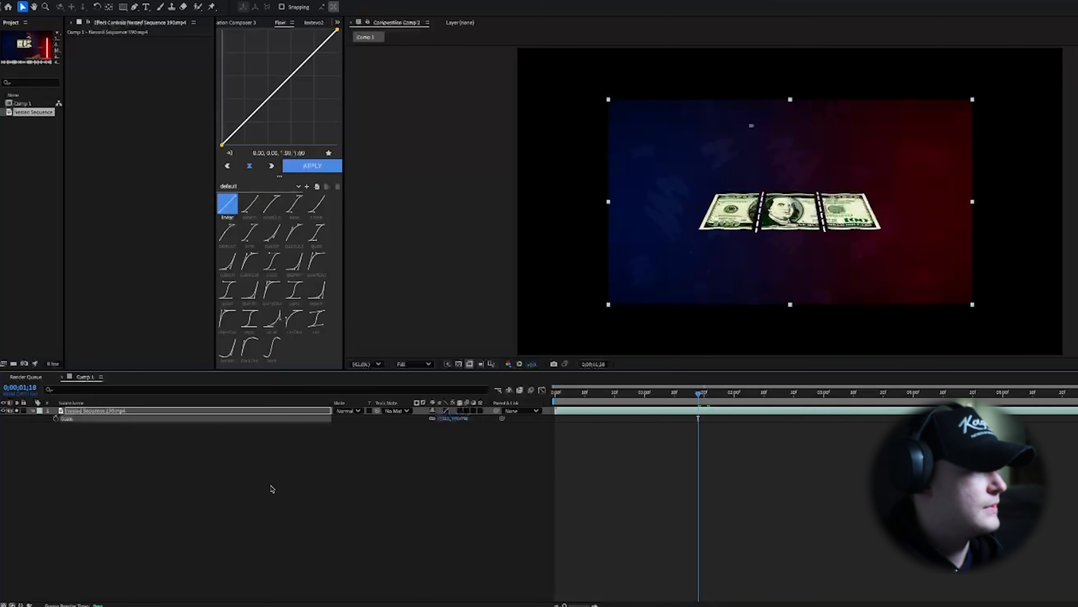
pyautogui.click(300, 486)
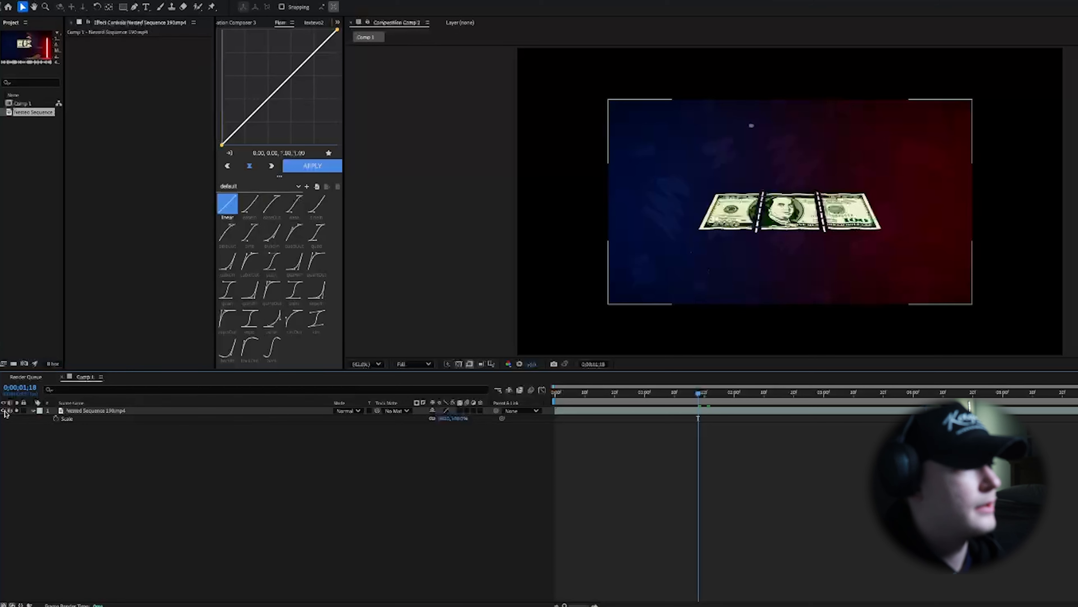
# Hide the reference clip and add a new shape layer to the composition.
pyautogui.click(4, 411)
pyautogui.hotkey('ctrl', 'z')
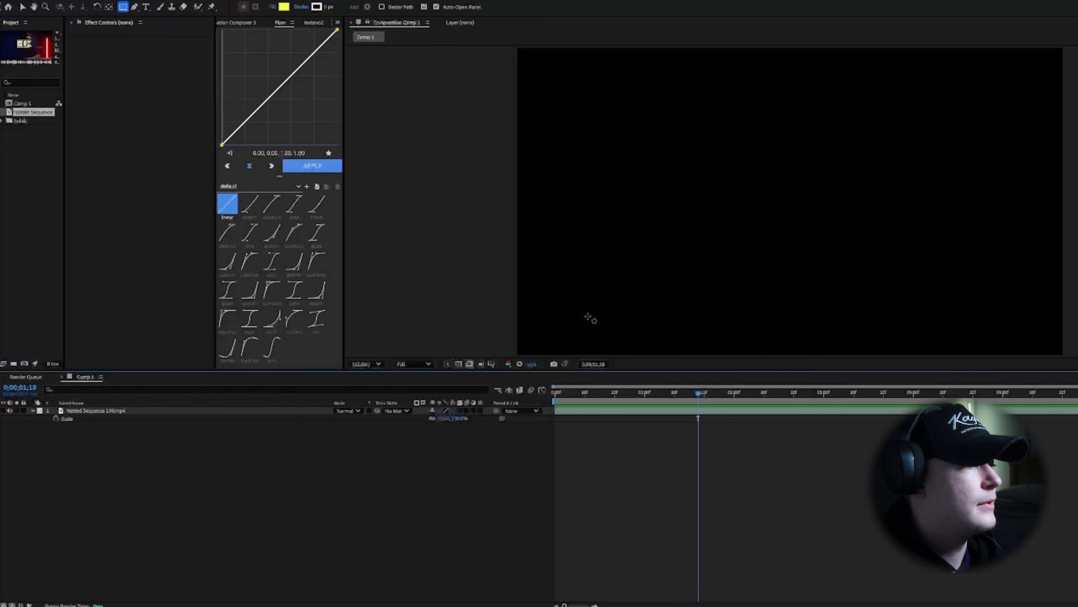
pyautogui.scroll(-1, 622, 293)
pyautogui.rightClick(343, 484)
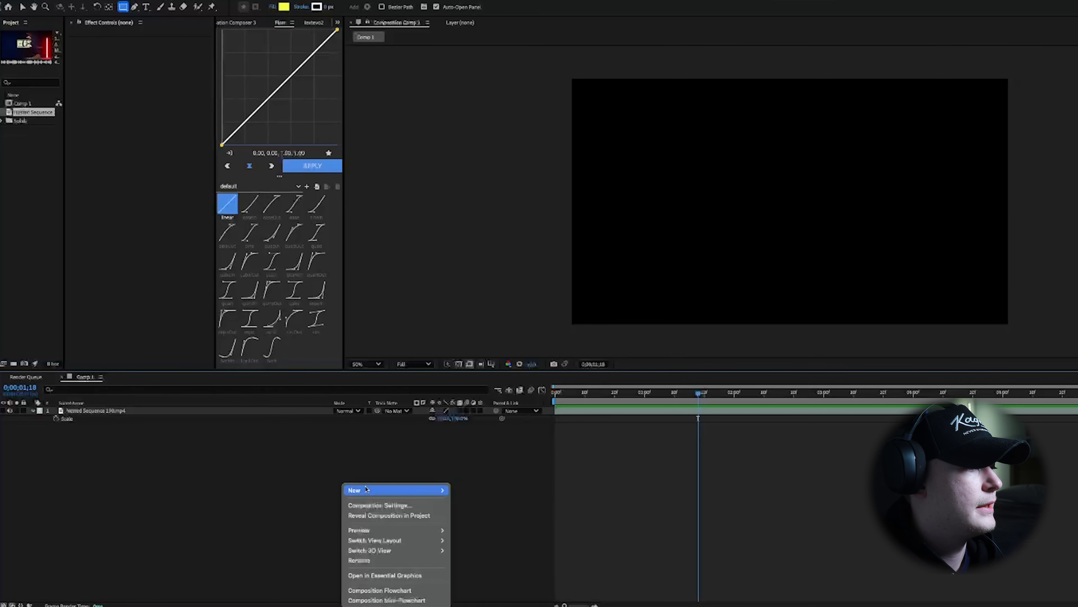
pyautogui.moveTo(425, 490)
pyautogui.click(488, 555)
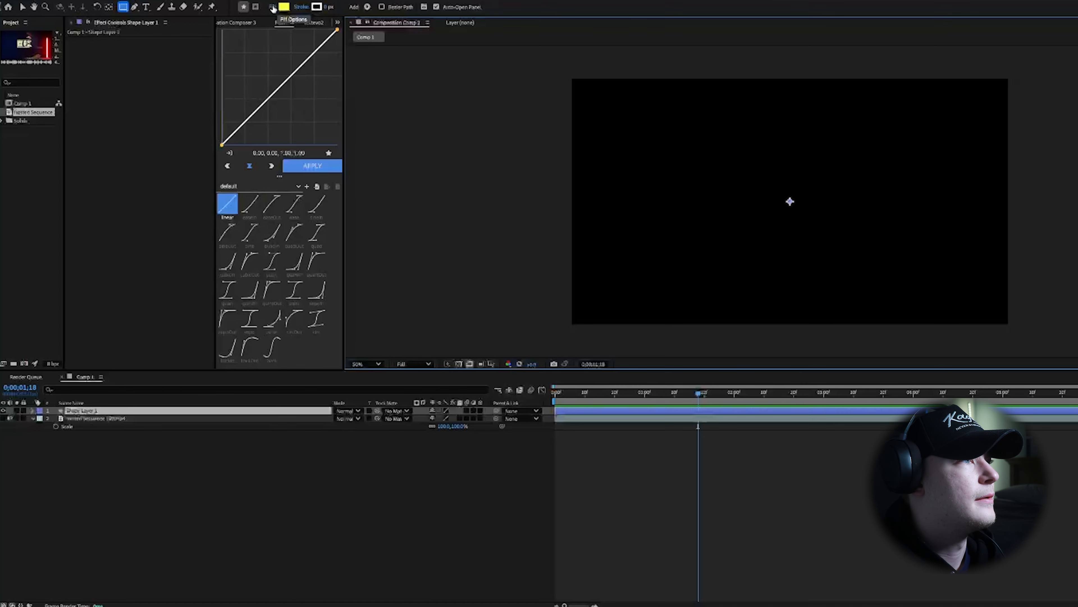
# Set the shape fill to Linear Gradient and draw a rectangle slightly larger than the whole composition frame.
pyautogui.click(273, 7)
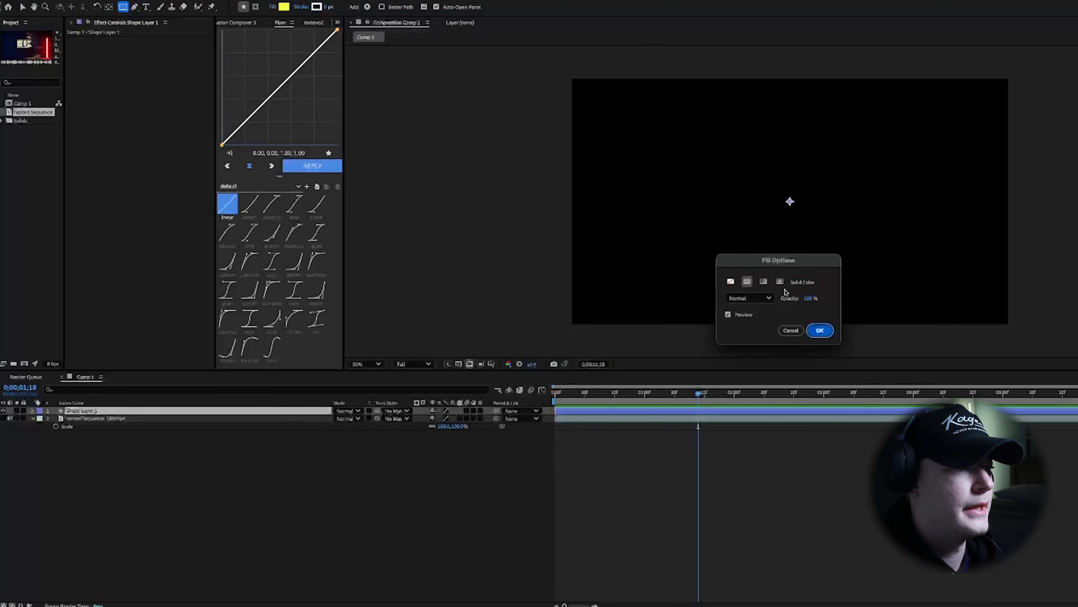
pyautogui.click(763, 281)
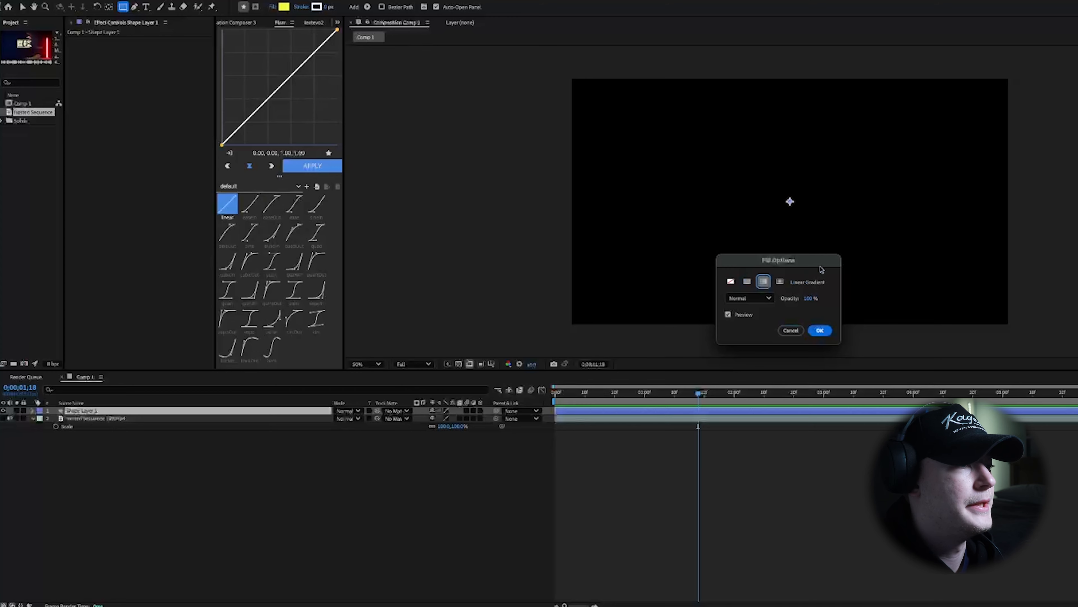
pyautogui.click(820, 330)
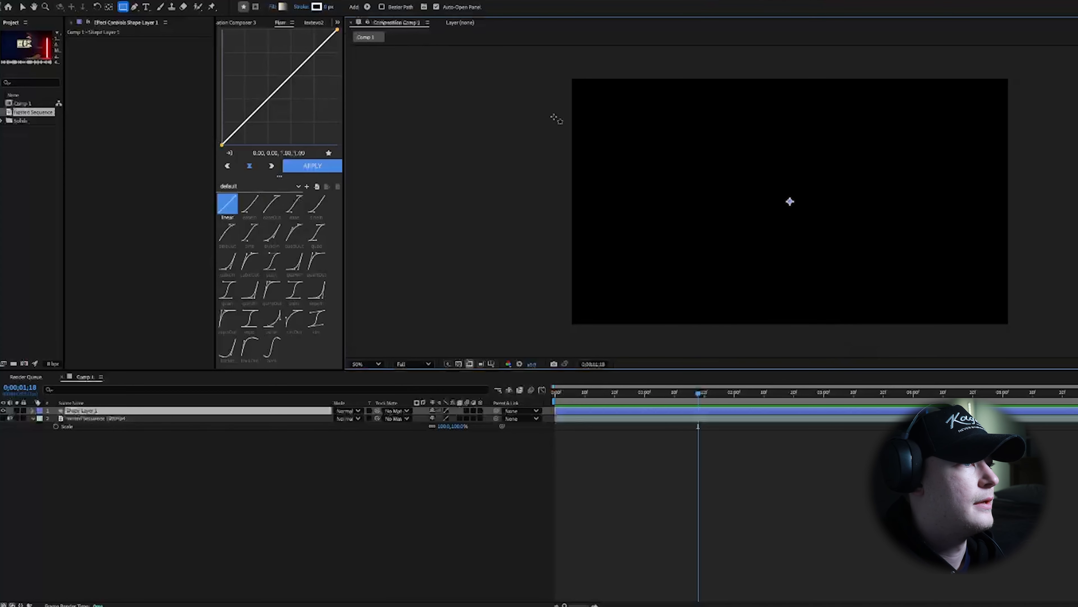
pyautogui.moveTo(558, 67); pyautogui.dragTo(1027, 341)
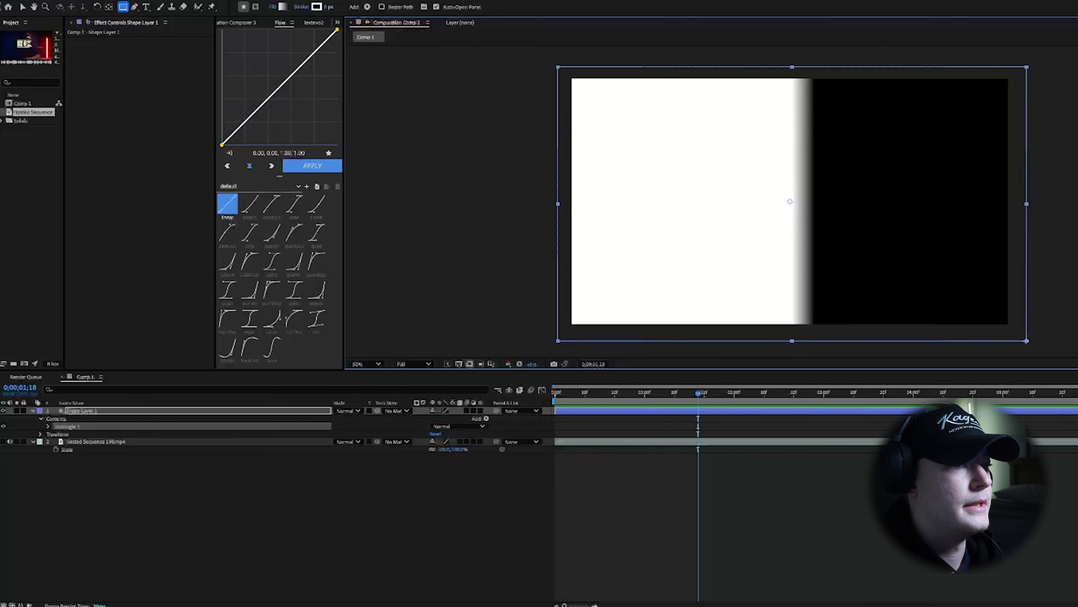
pyautogui.press('v')
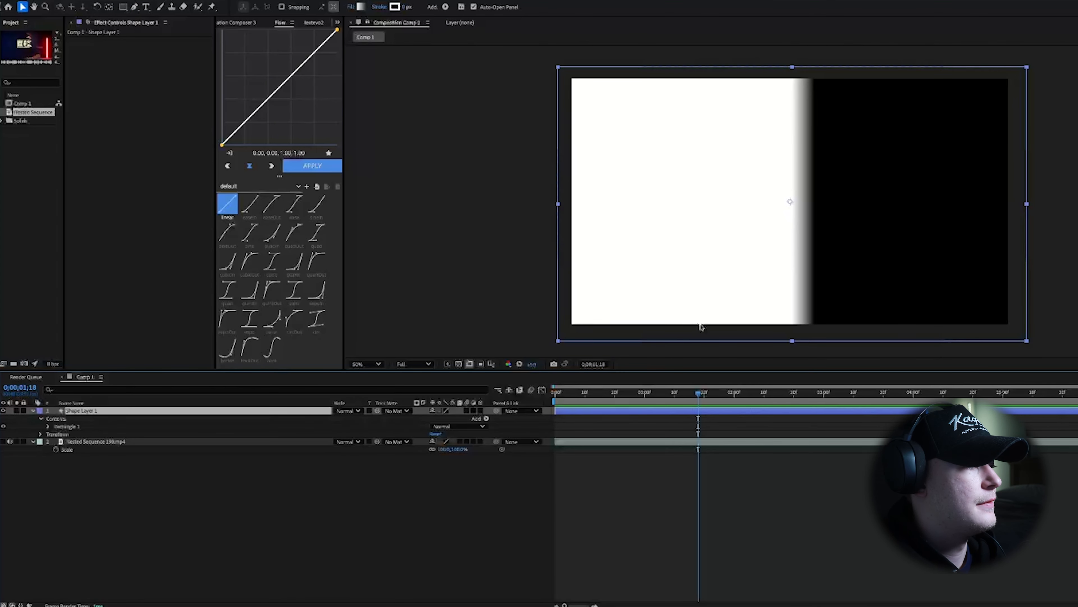
# Check the background colours in the reference clip and set the rectangle's gradient stops to dark blue and dark red.
pyautogui.click(3, 443)
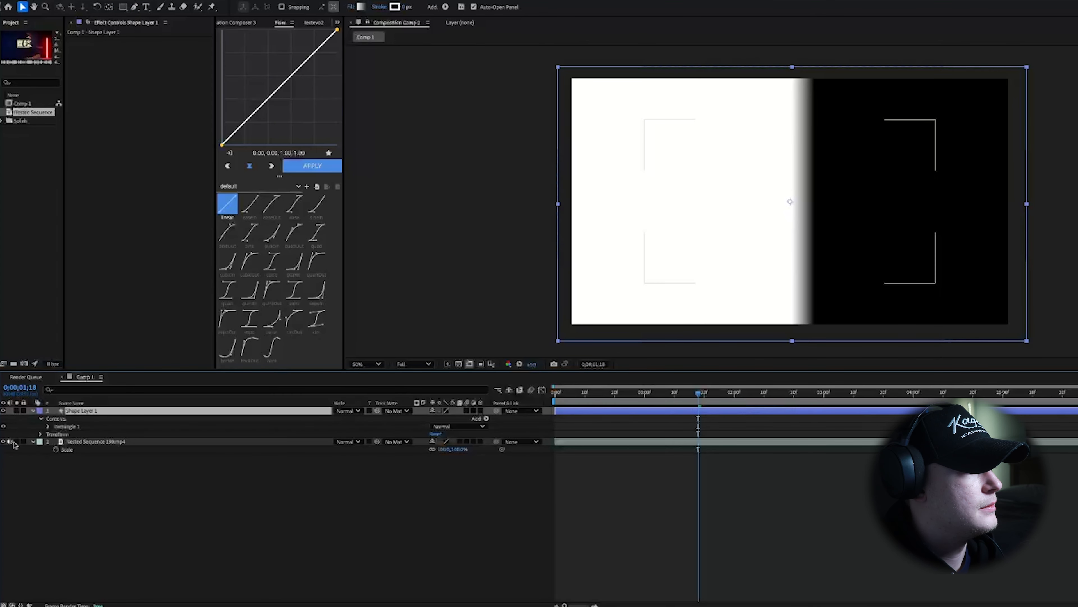
pyautogui.click(16, 442)
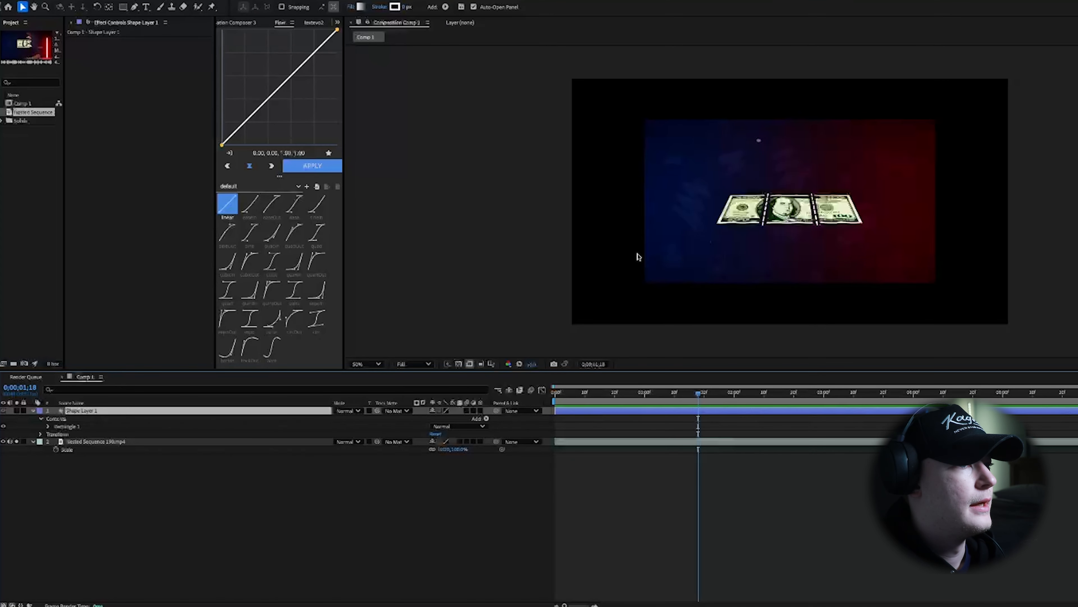
pyautogui.click(3, 441)
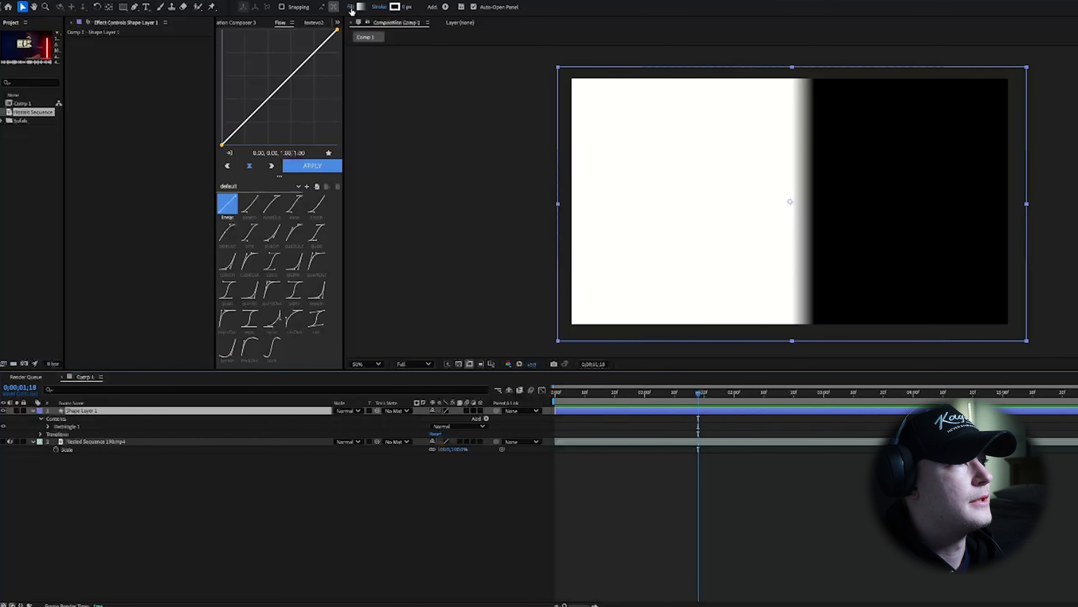
pyautogui.click(360, 6)
pyautogui.click(671, 318)
pyautogui.moveTo(796, 329); pyautogui.dragTo(796, 323)
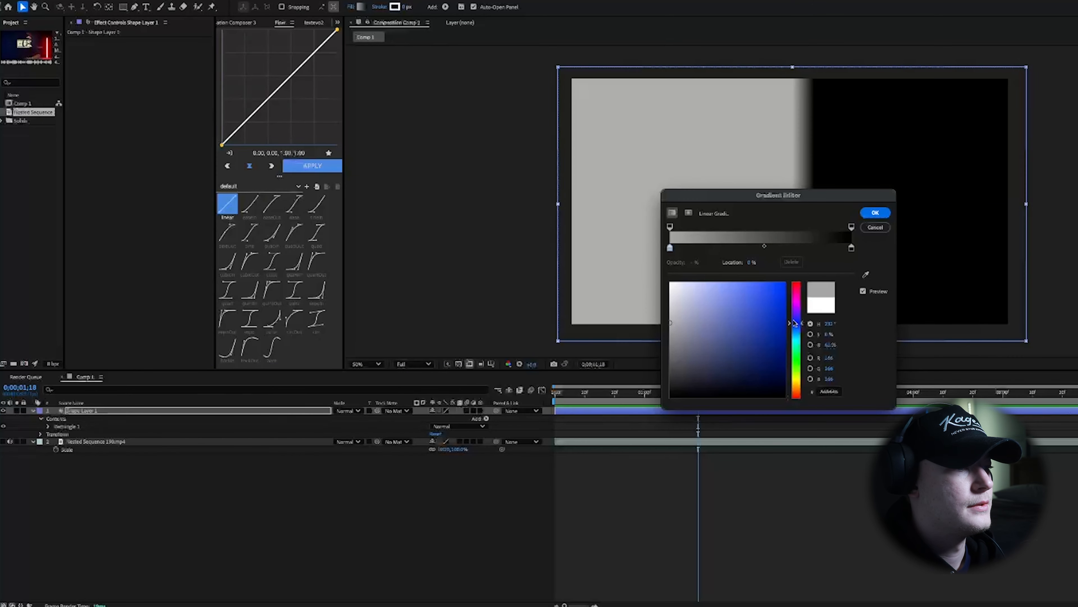
pyautogui.moveTo(692, 335); pyautogui.dragTo(829, 369)
pyautogui.click(851, 248)
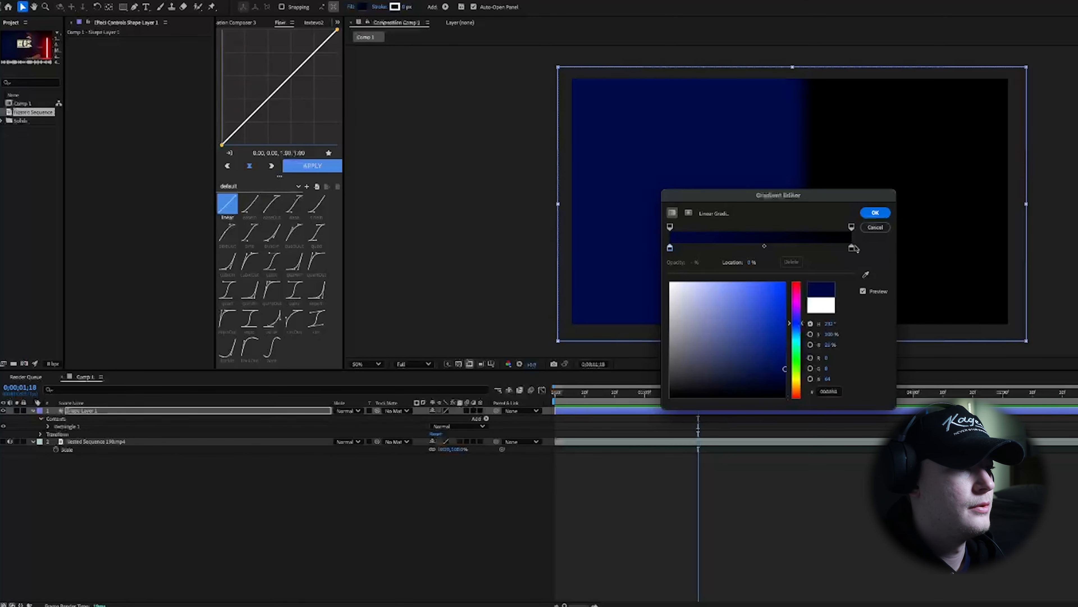
pyautogui.moveTo(791, 327); pyautogui.dragTo(807, 361)
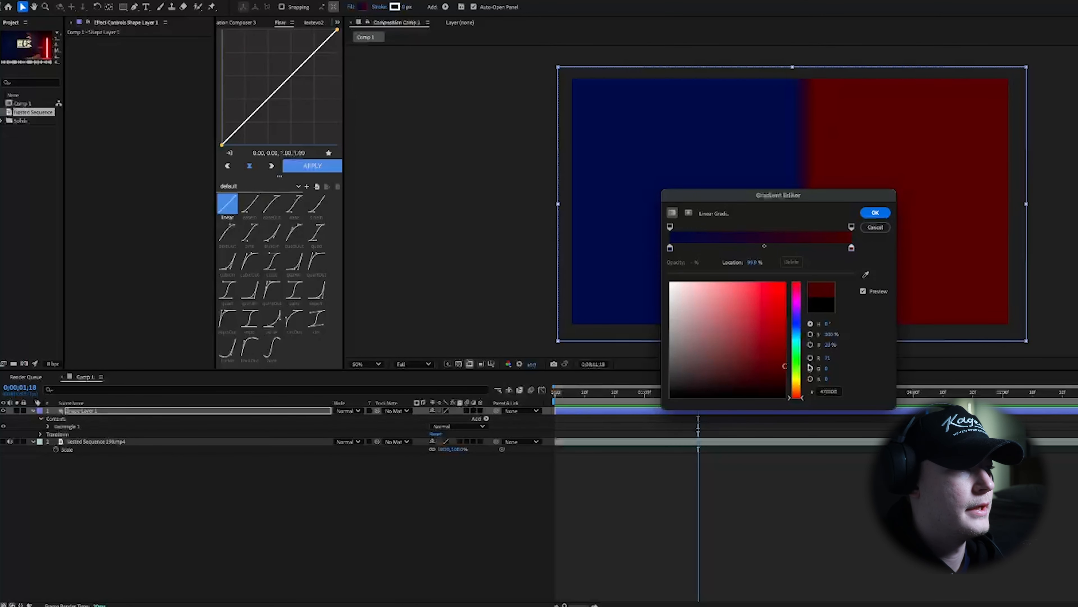
pyautogui.click(873, 213)
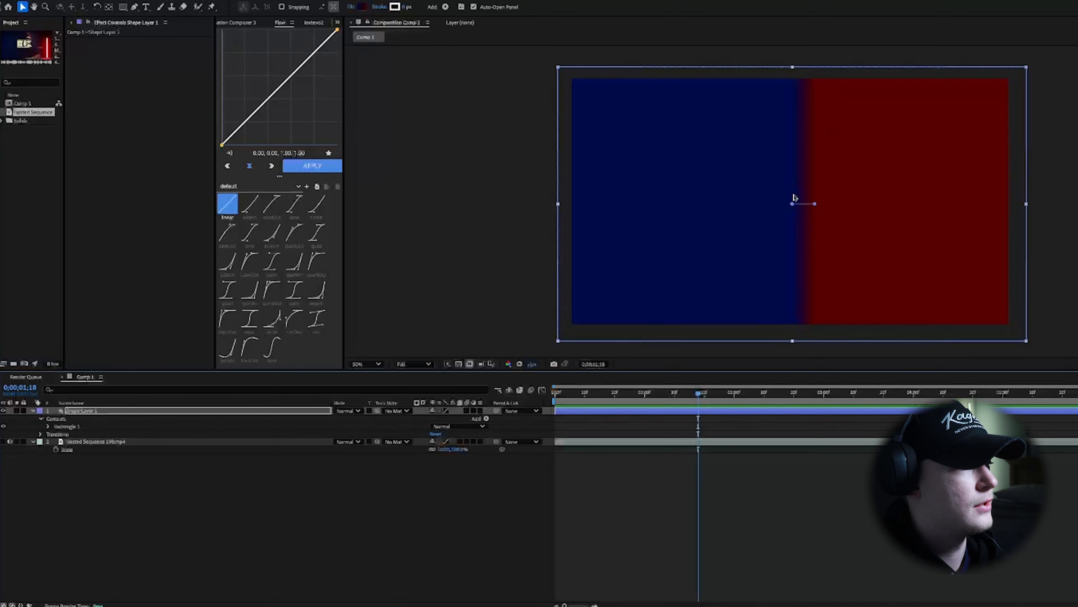
# Stretch the gradient's start and end points horizontally to blend blue into red across nearly the full frame width.
pyautogui.scroll(-2, 794, 209)
pyautogui.moveTo(791, 203); pyautogui.dragTo(721, 203)
pyautogui.moveTo(802, 204); pyautogui.dragTo(887, 202)
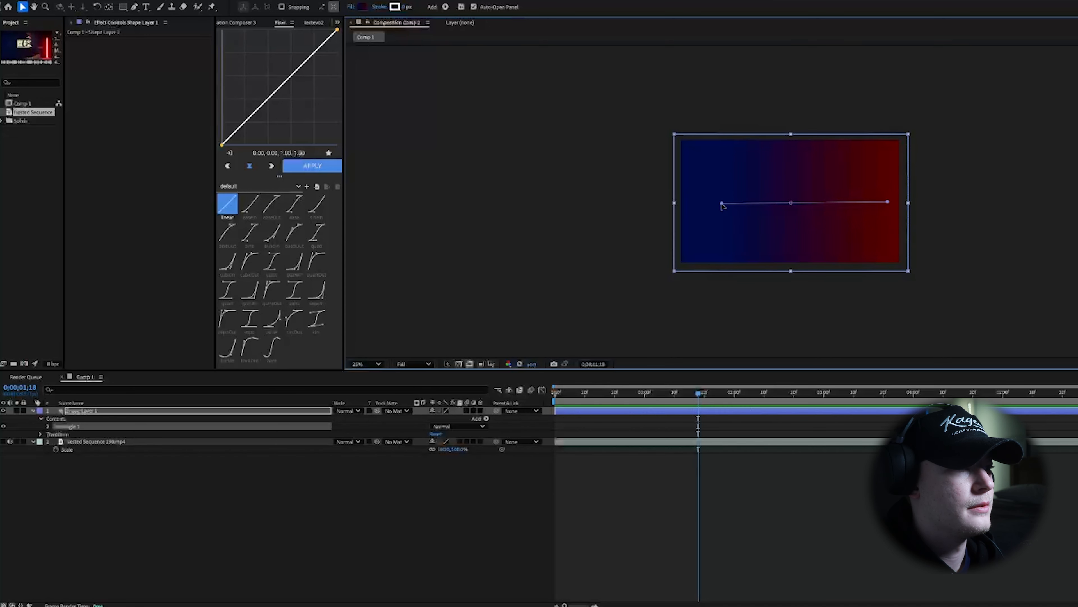
pyautogui.moveTo(721, 204)
pyautogui.mouseDown()
pyautogui.moveTo(760, 203)
pyautogui.moveTo(713, 201)
pyautogui.mouseUp()
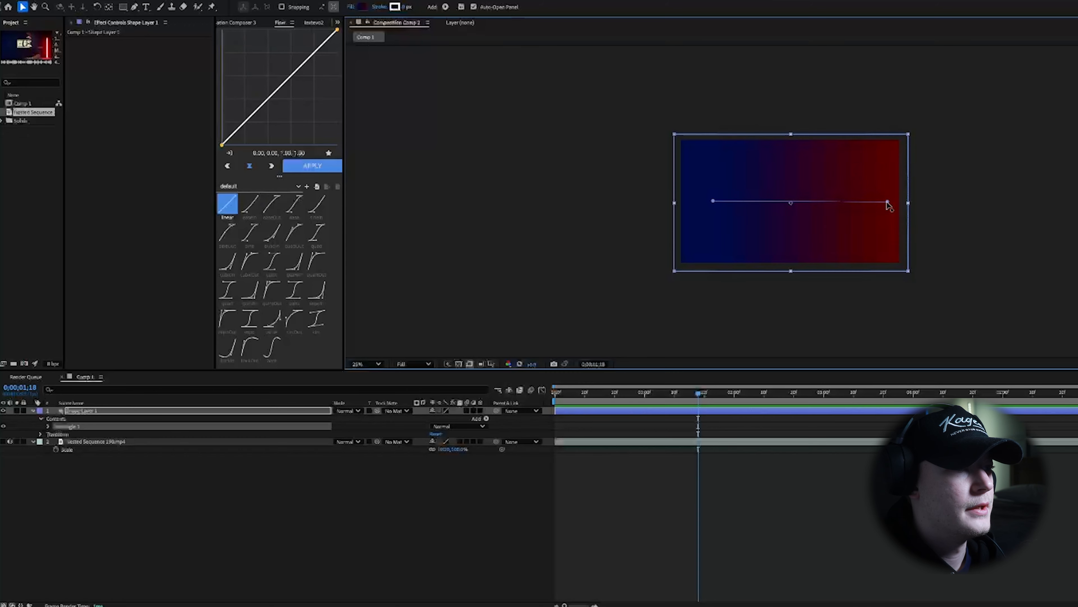
pyautogui.moveTo(887, 203); pyautogui.dragTo(918, 200)
pyautogui.press('.')
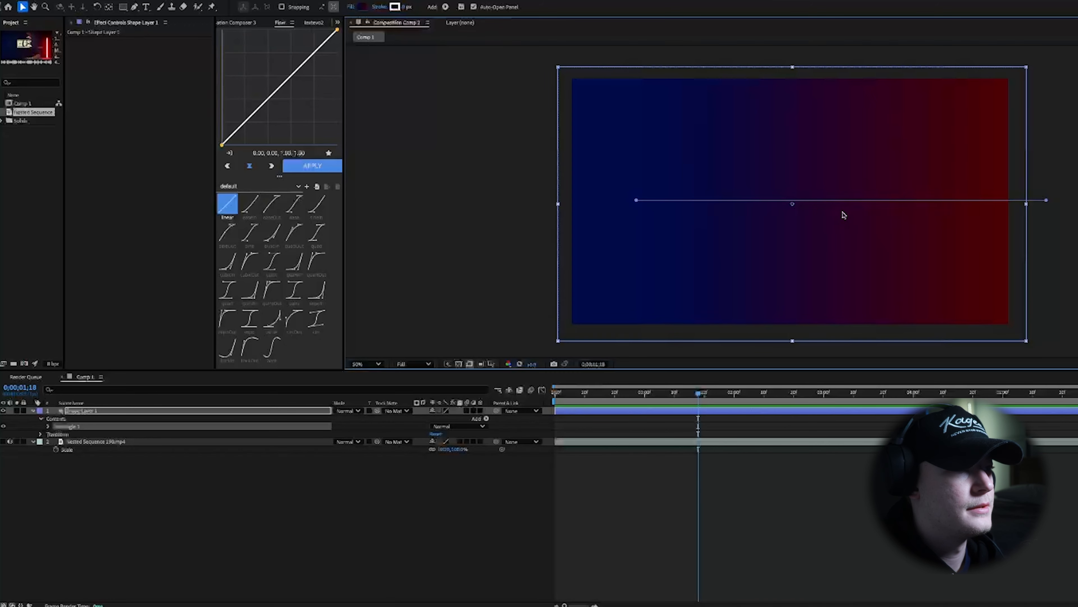
pyautogui.moveTo(629, 203); pyautogui.dragTo(598, 202)
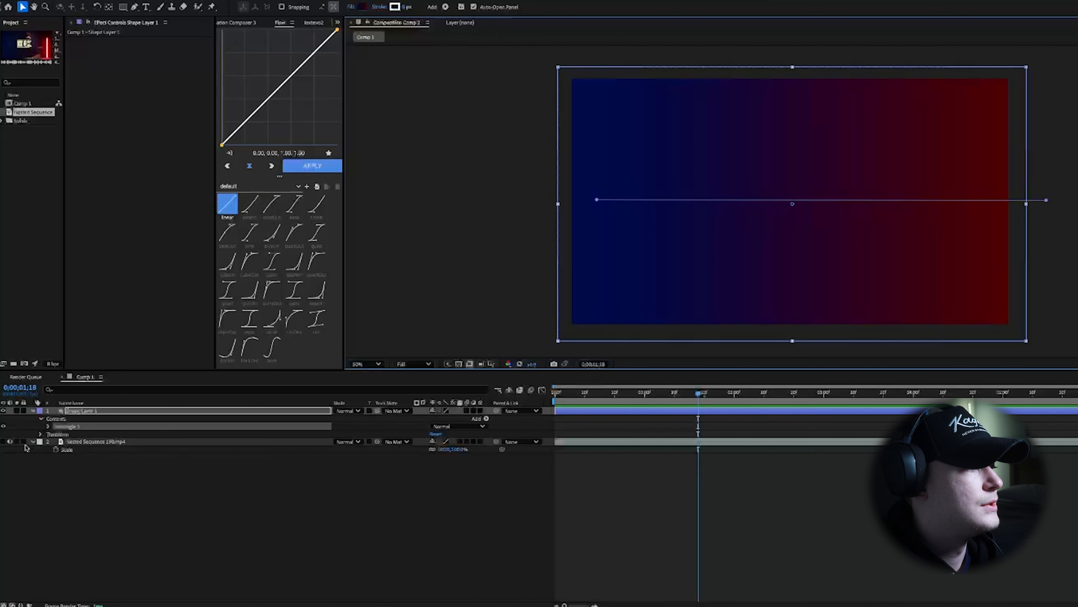
# Compare the gradient background with the soloed reference clip and inspect its dollar bill up close.
pyautogui.click(4, 441)
pyautogui.click(17, 441)
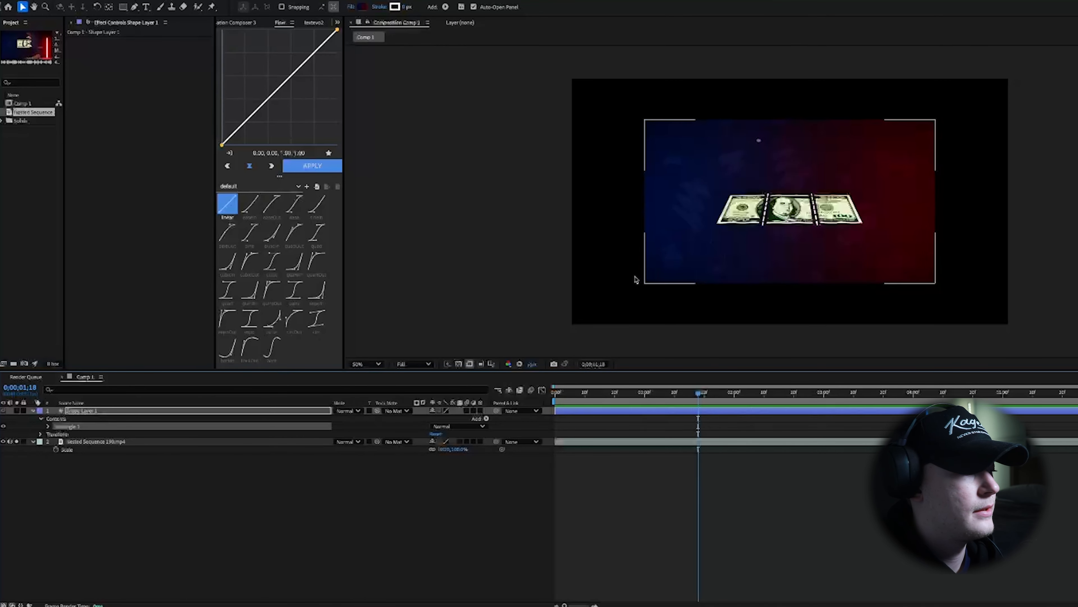
pyautogui.click(5, 441)
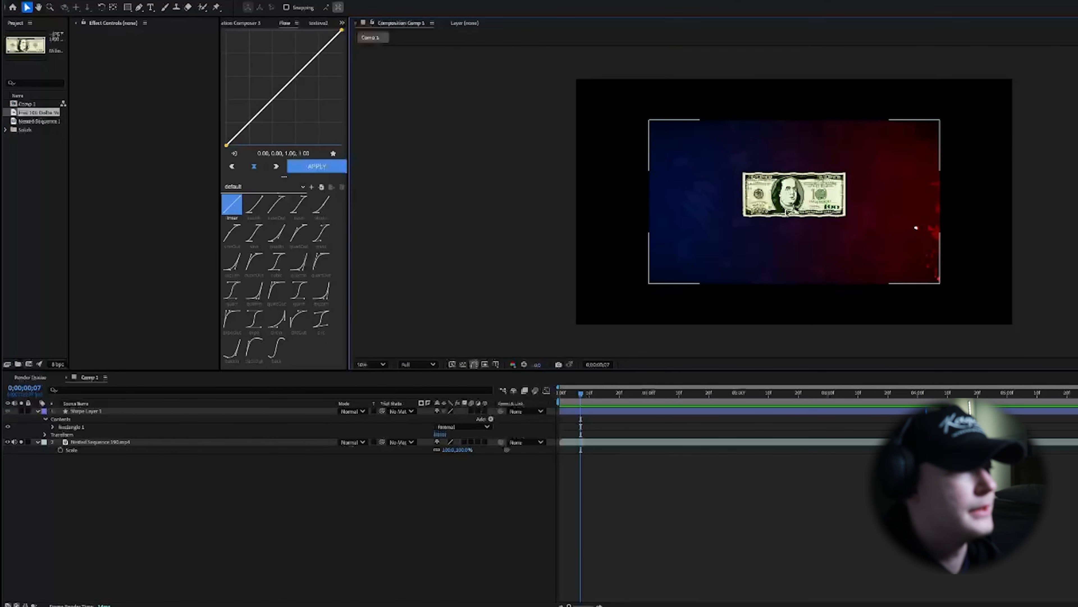
pyautogui.click(787, 214)
pyautogui.press('.')
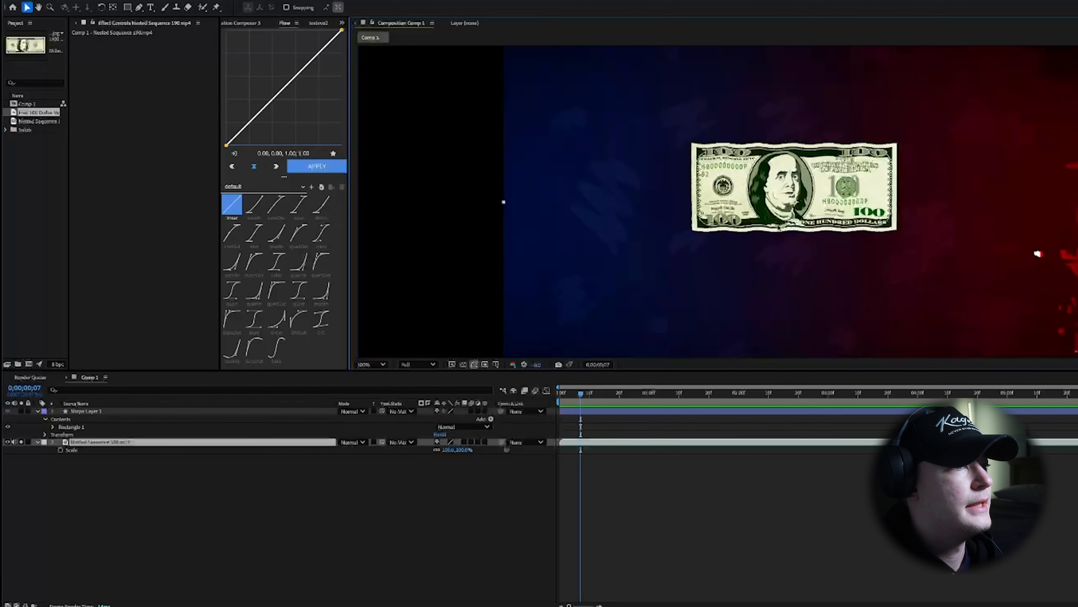
# Hide the reference clip and add the Free 100 Dollar Vector.jpg image above the gradient shape layer.
pyautogui.click(198, 411)
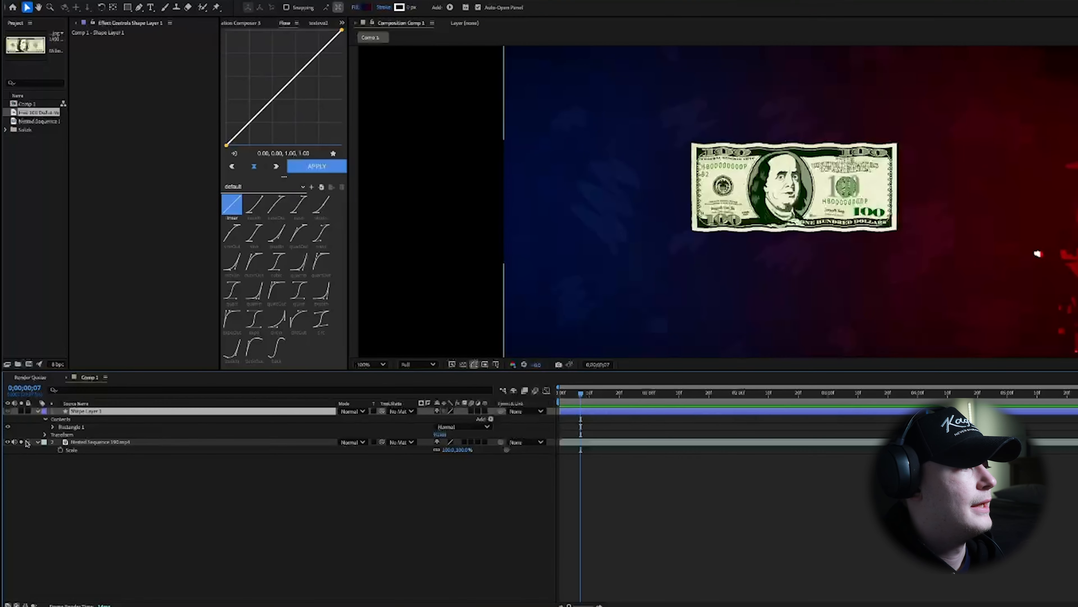
pyautogui.click(7, 442)
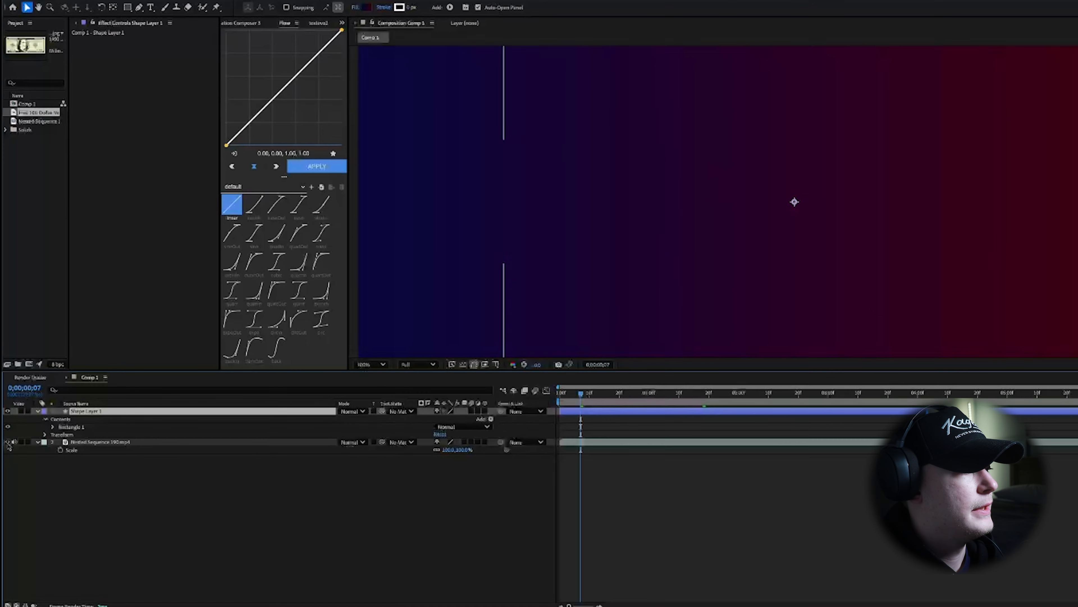
pyautogui.moveTo(39, 117); pyautogui.dragTo(125, 412)
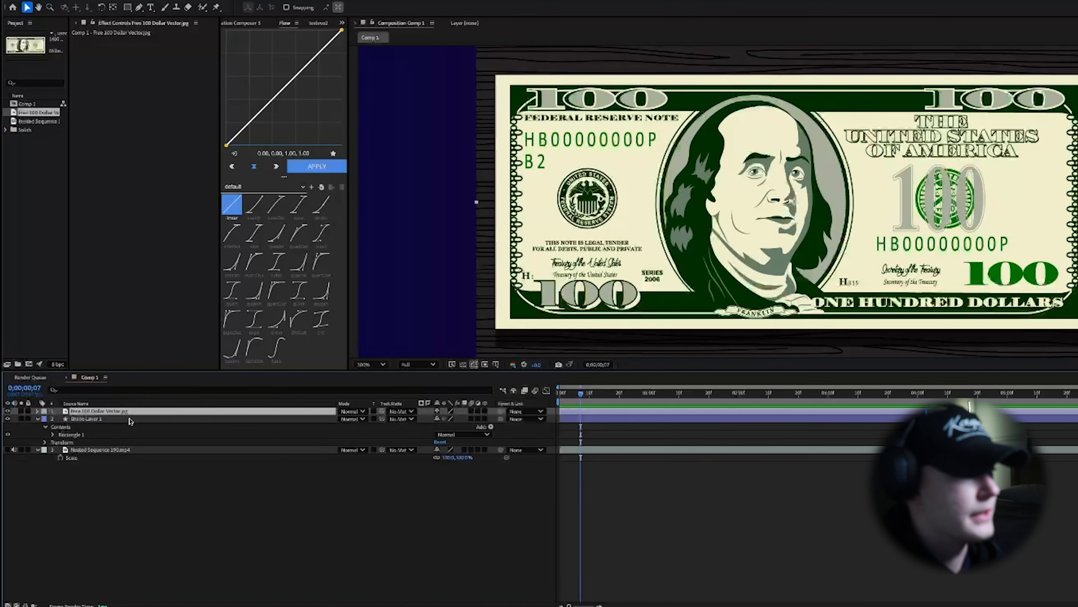
# Apply Linear Color Key to the bill image and key out the dark wood background sampled beside the bill.
pyautogui.scroll(-2, 862, 342)
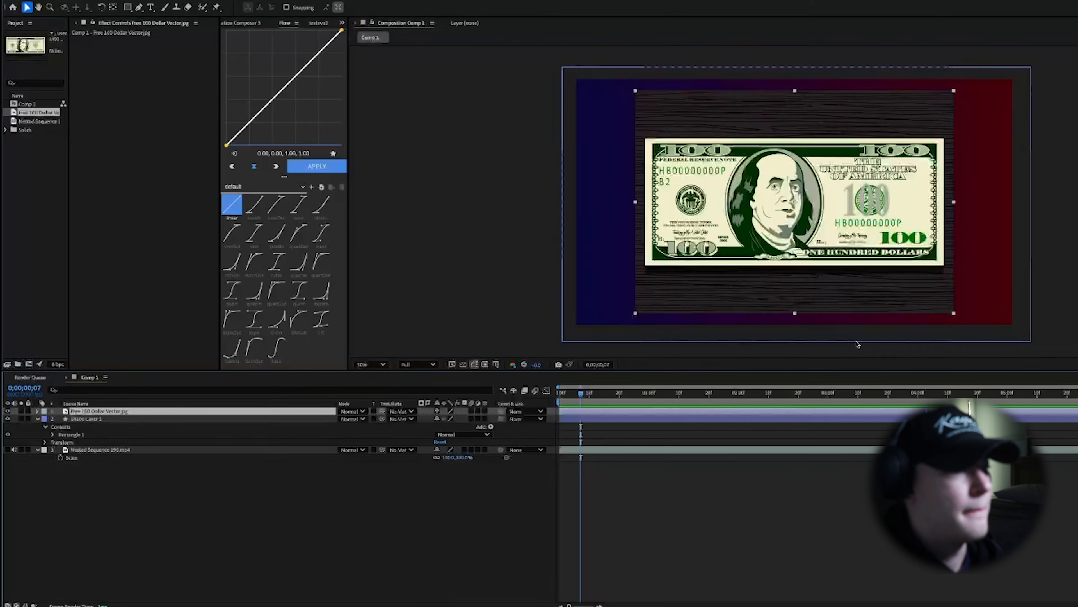
pyautogui.scroll(2, 853, 340)
pyautogui.scroll(-2, 840, 337)
pyautogui.scroll(2, 831, 334)
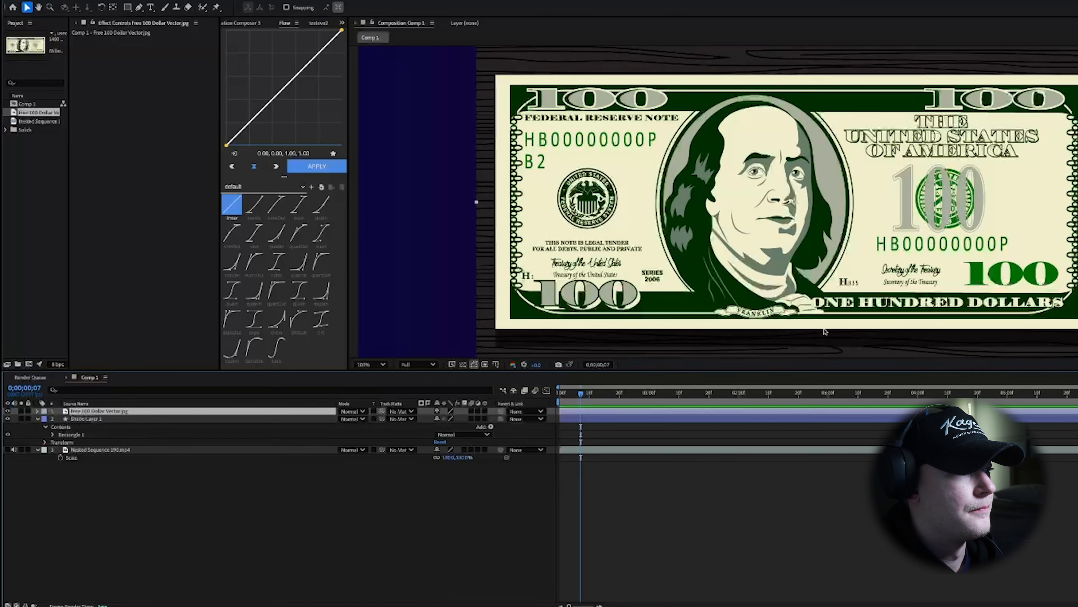
pyautogui.scroll(-2, 792, 335)
pyautogui.scroll(2, 712, 344)
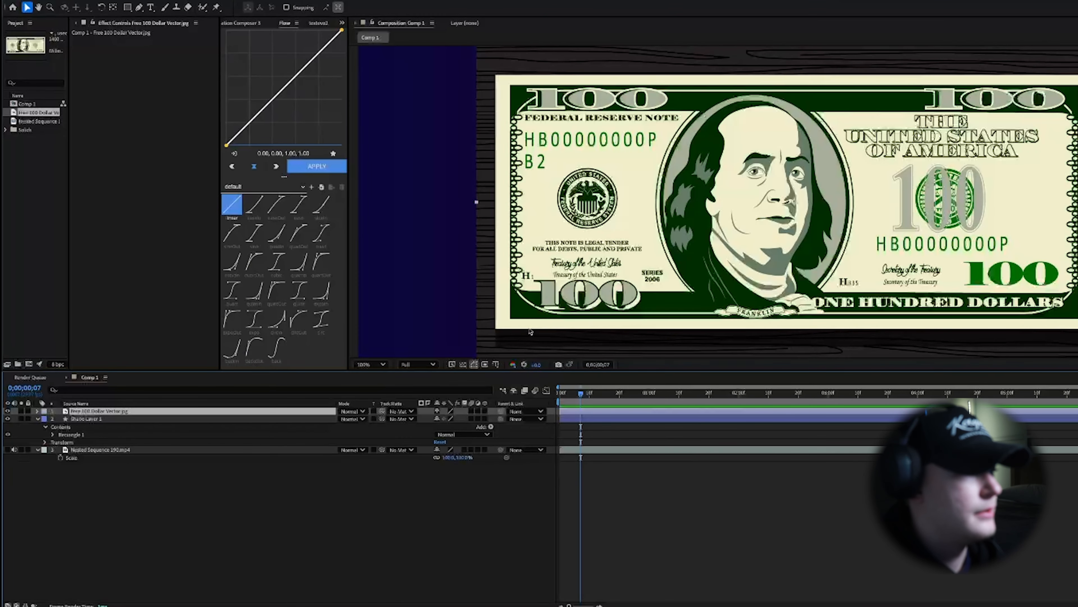
pyautogui.hotkey('ctrl', 'space')
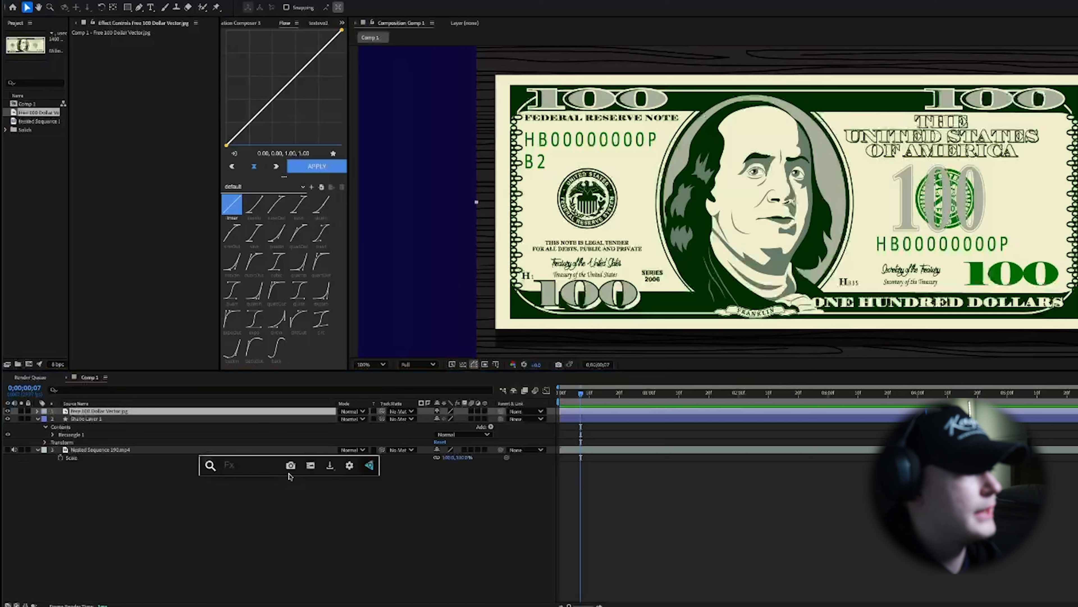
pyautogui.write('lin')
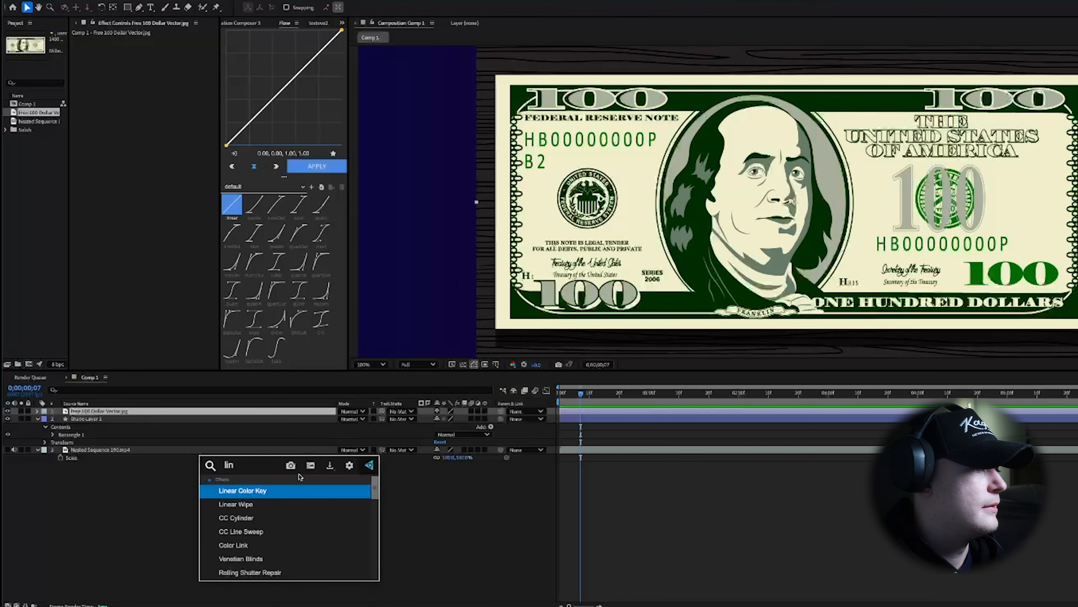
pyautogui.click(299, 491)
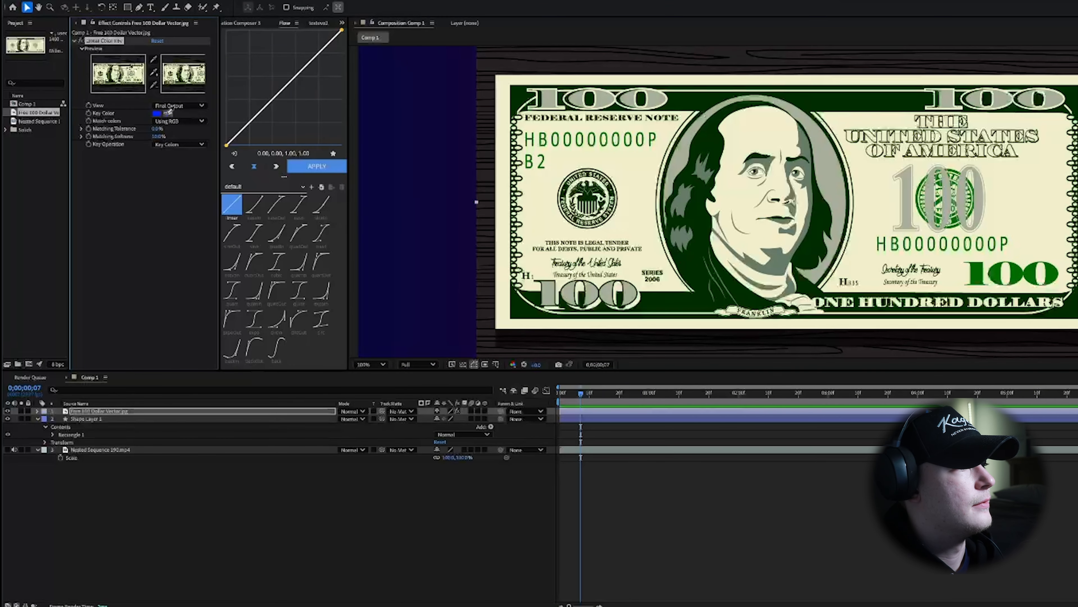
pyautogui.click(503, 68)
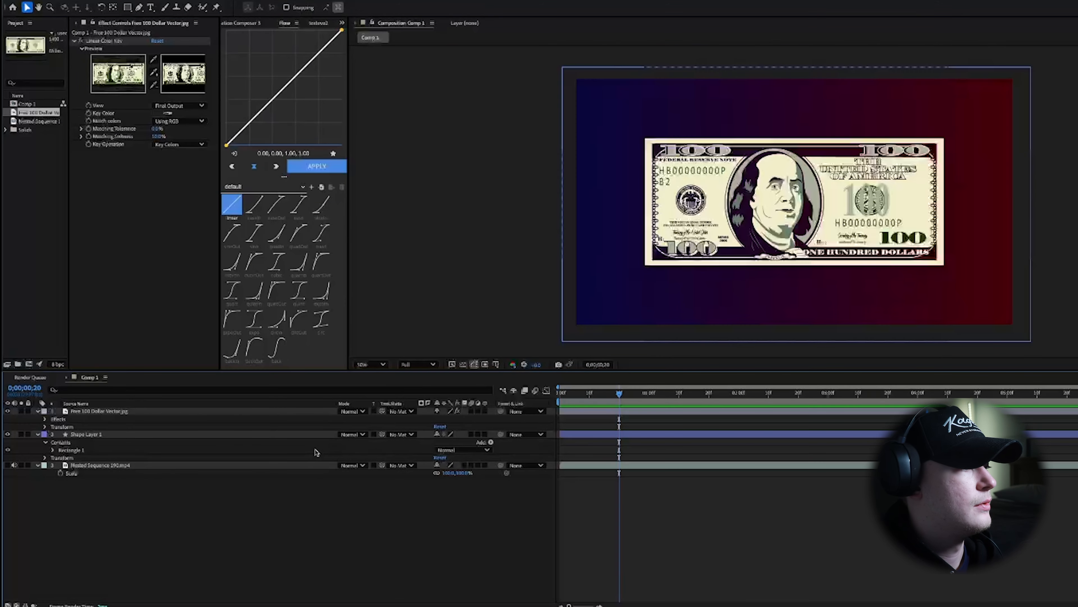
# Duplicate the keyed bill layer and draw a rectangular mask over the left third of the upper copy.
pyautogui.click(218, 411)
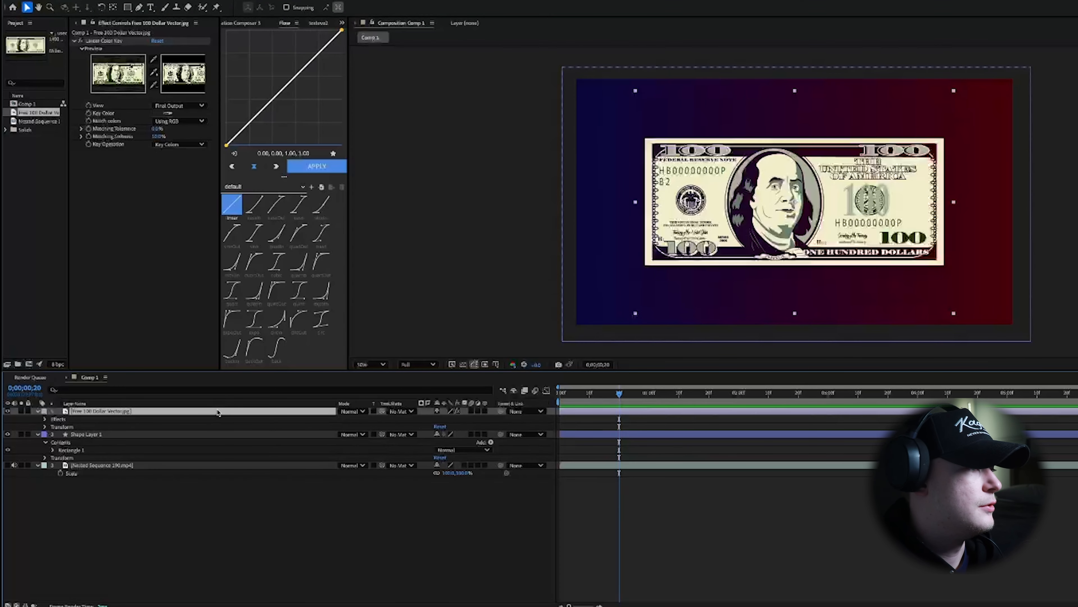
pyautogui.hotkey('ctrl', 'd')
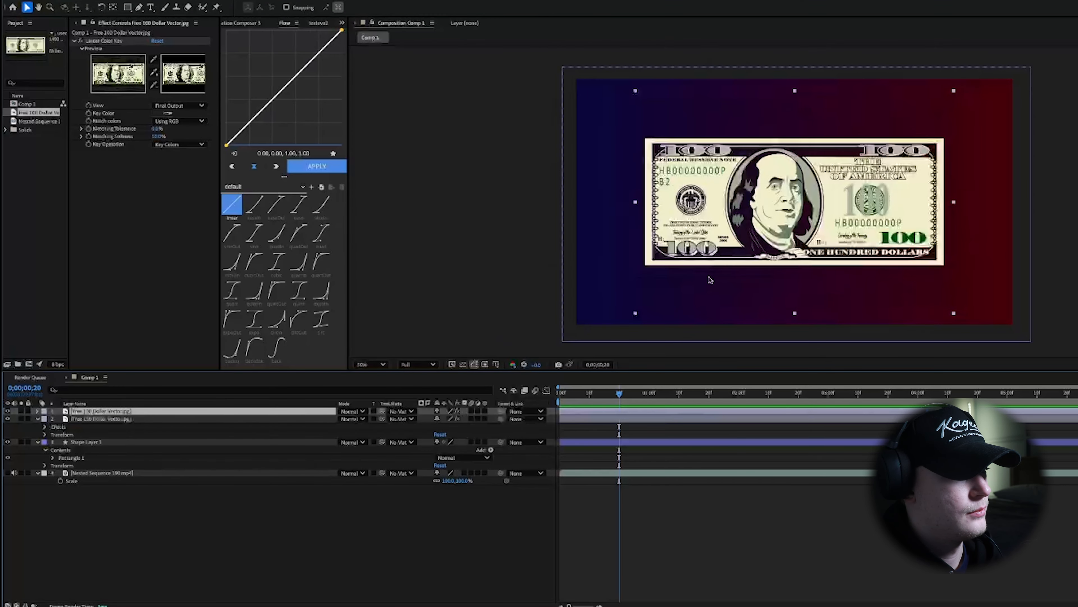
pyautogui.press('.')
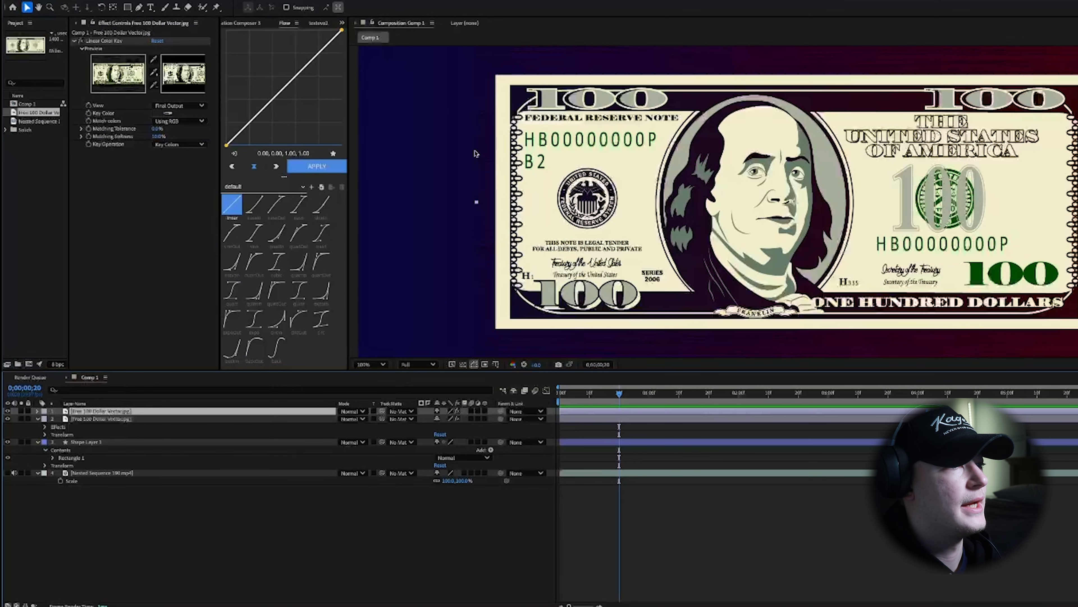
pyautogui.click(128, 7)
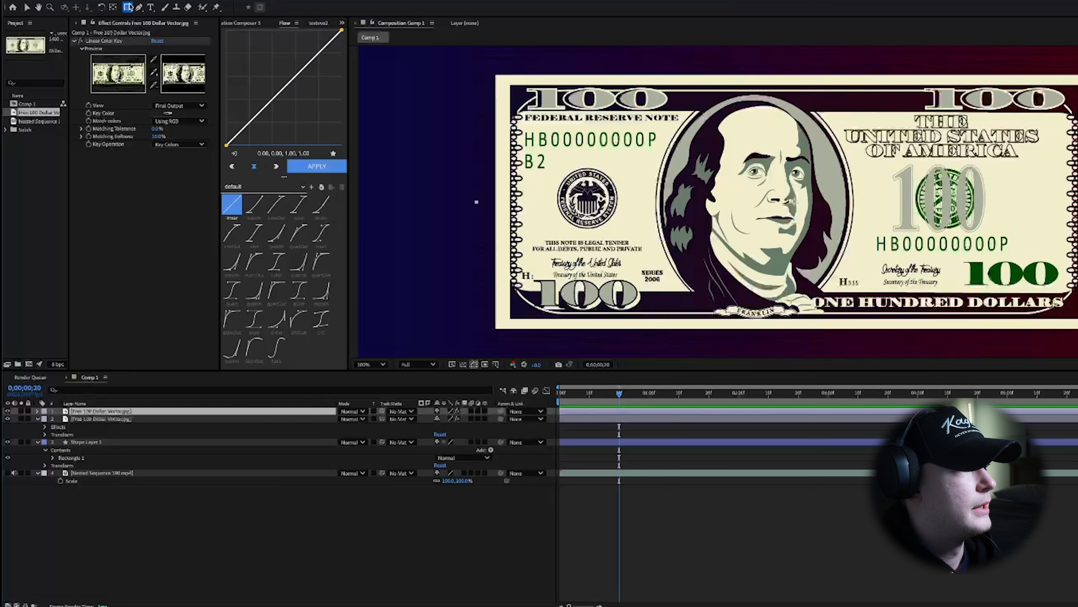
pyautogui.click(113, 419)
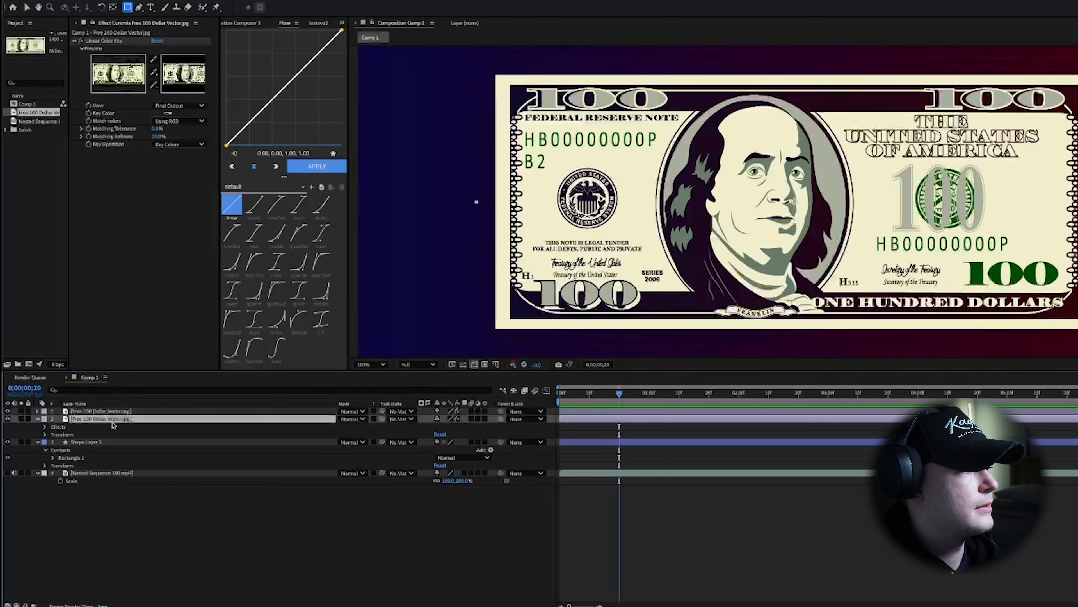
pyautogui.click(113, 411)
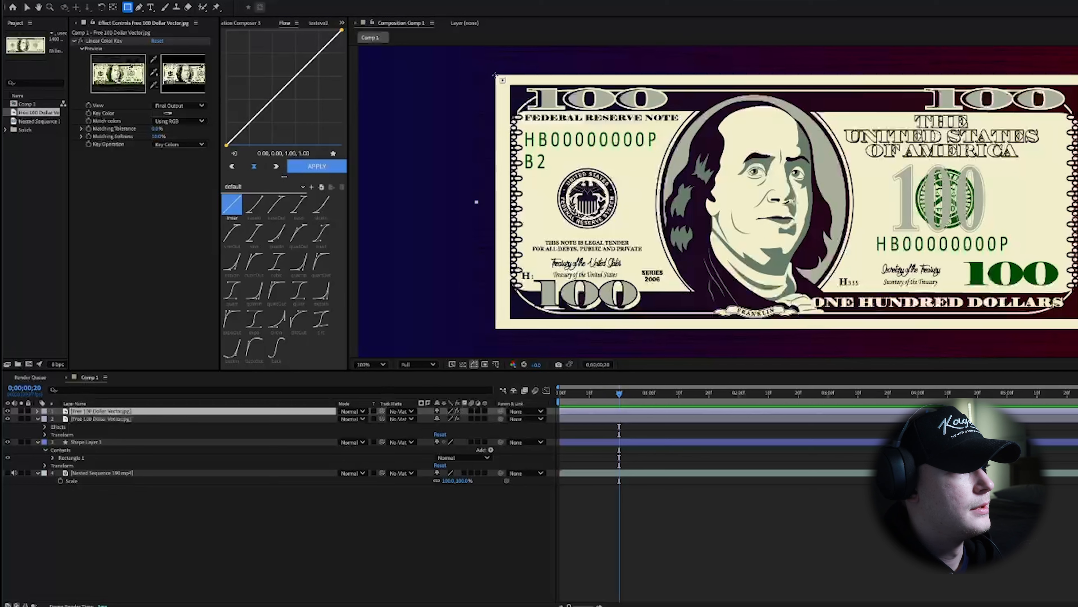
pyautogui.moveTo(495, 75); pyautogui.dragTo(716, 328)
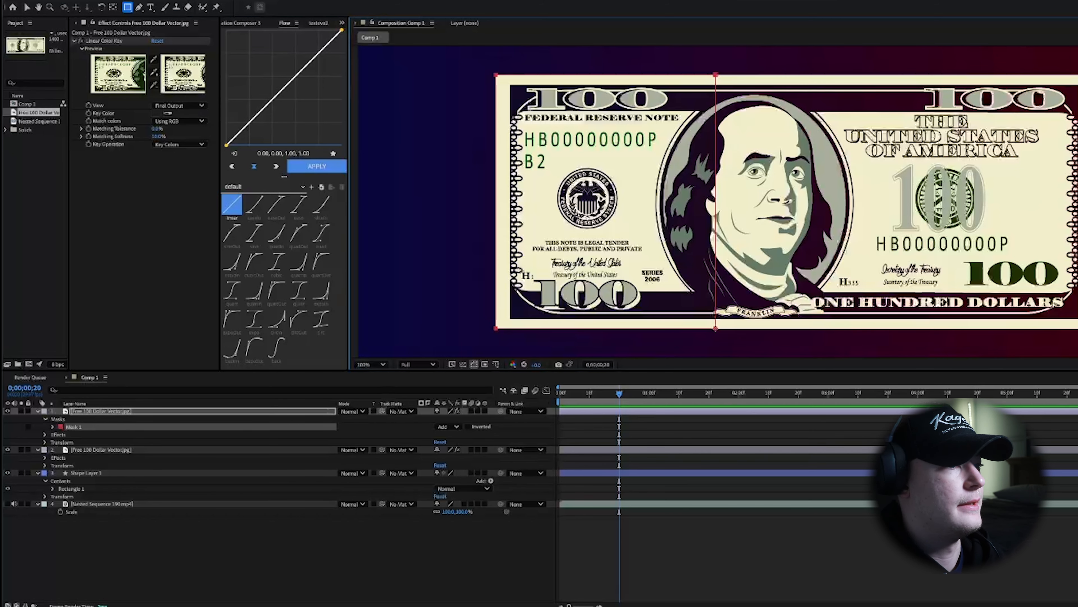
pyautogui.moveTo(716, 328)
pyautogui.mouseDown()
pyautogui.moveTo(727, 326)
pyautogui.moveTo(705, 328)
pyautogui.mouseUp()
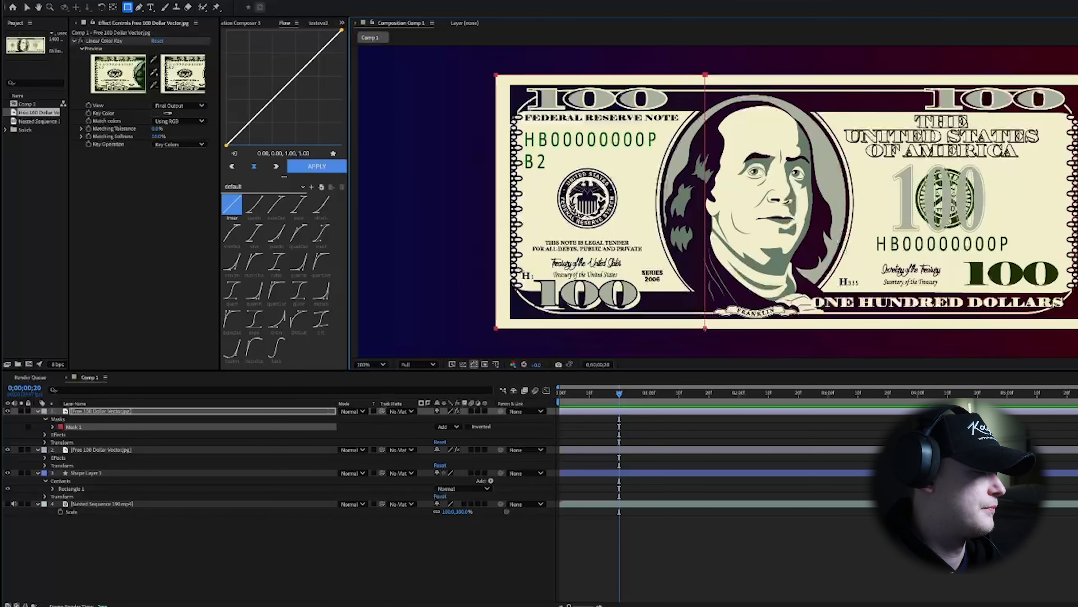
pyautogui.moveTo(705, 328)
pyautogui.mouseDown()
pyautogui.moveTo(722, 272)
pyautogui.moveTo(999, 194)
pyautogui.moveTo(963, 255)
pyautogui.moveTo(629, 298)
pyautogui.moveTo(711, 316)
pyautogui.moveTo(701, 328)
pyautogui.mouseUp()
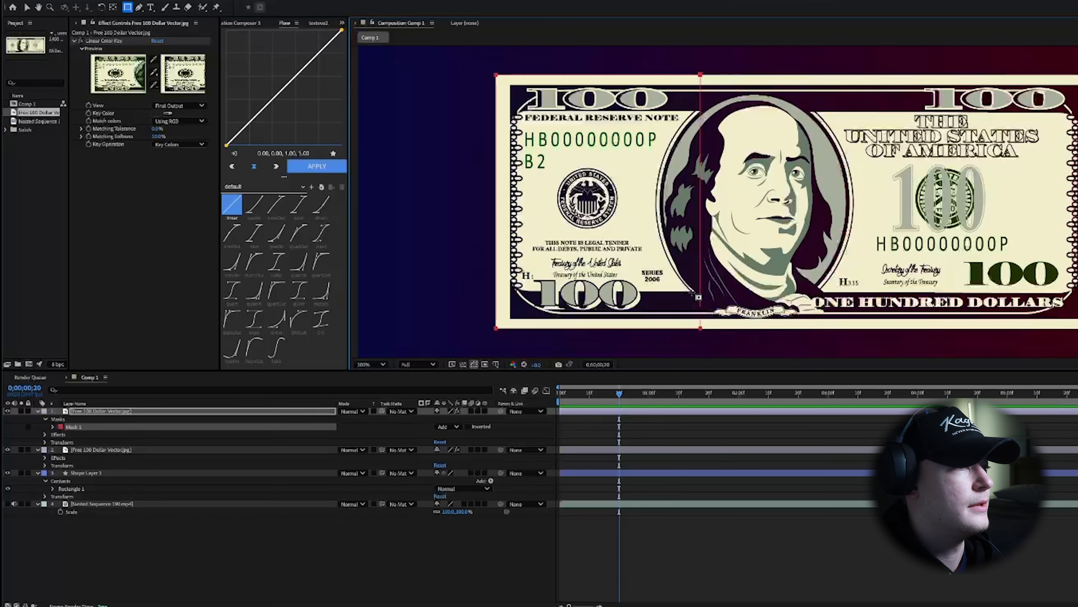
# Add two more rectangular masks to the same bill layer, covering its middle and right thirds.
pyautogui.moveTo(701, 74)
pyautogui.mouseDown()
pyautogui.moveTo(853, 328)
pyautogui.moveTo(898, 328)
pyautogui.mouseUp()
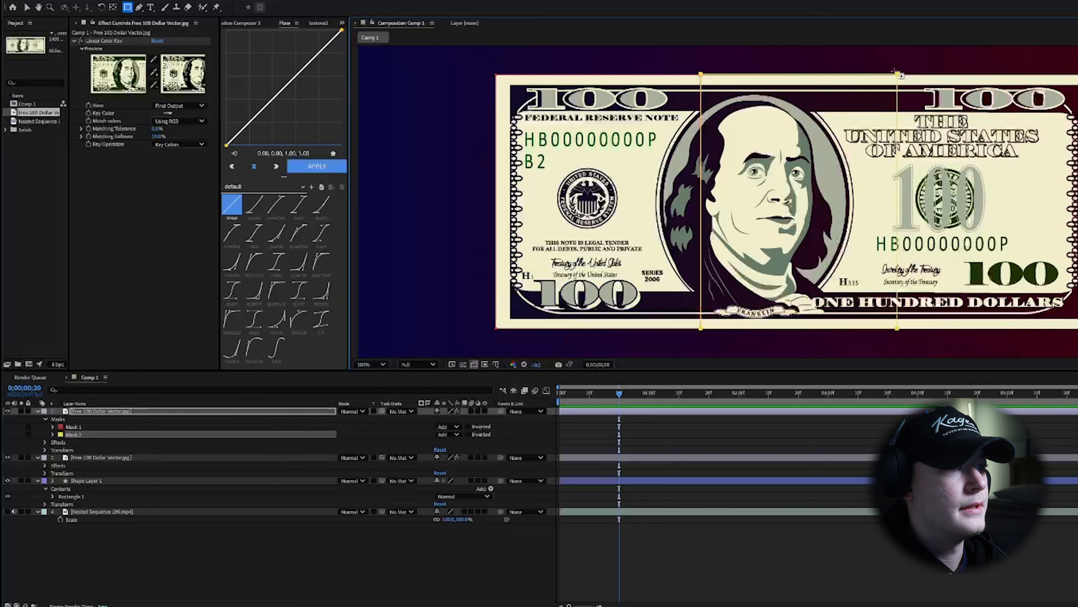
pyautogui.moveTo(897, 74)
pyautogui.mouseDown()
pyautogui.moveTo(1066, 257)
pyautogui.moveTo(1077, 329)
pyautogui.mouseUp()
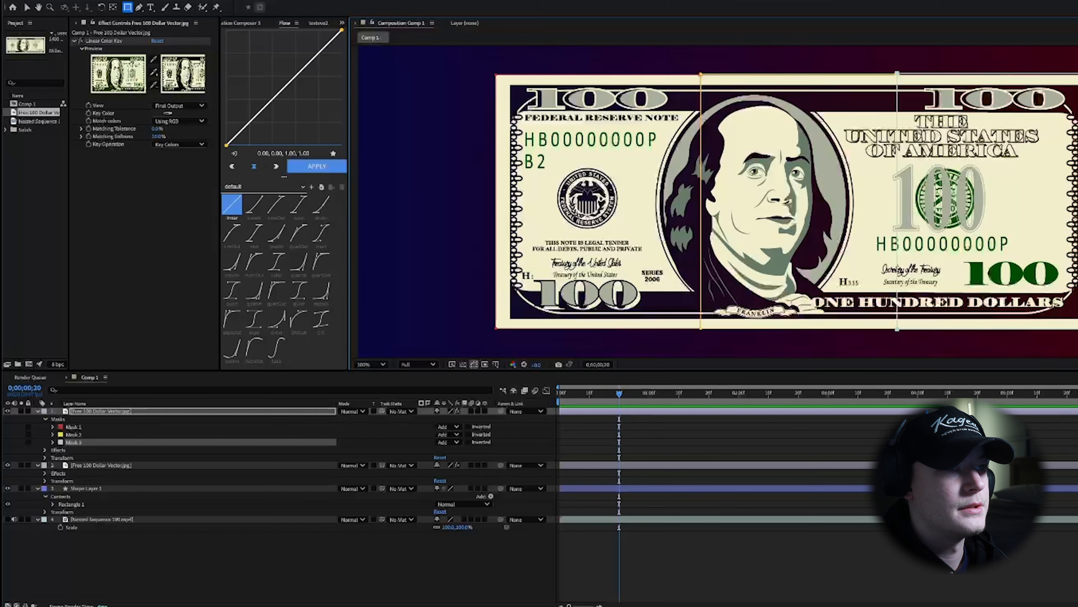
pyautogui.press('v')
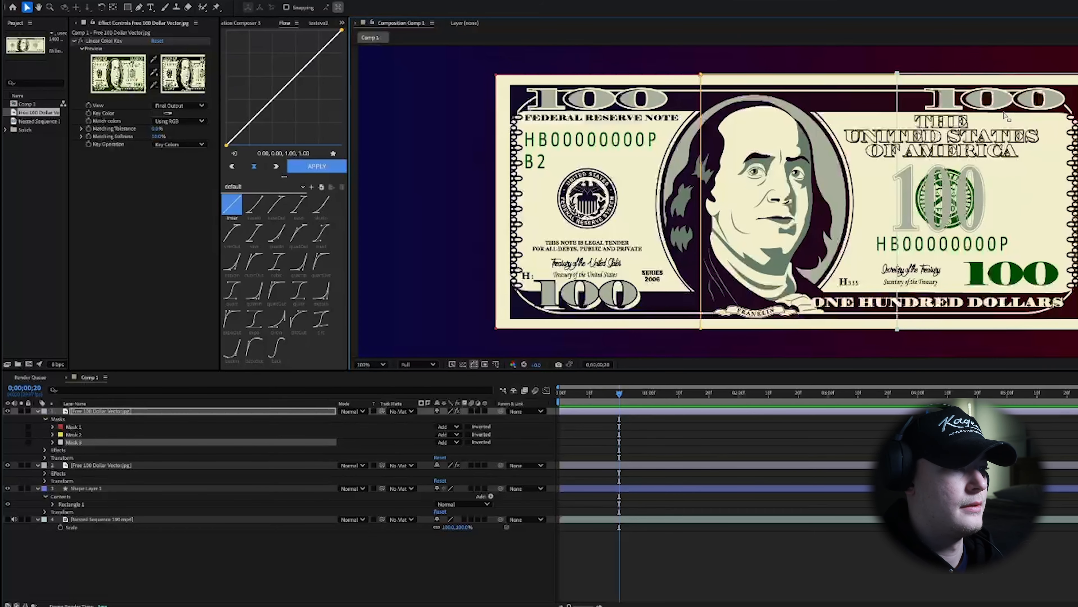
# Examine the mask edges up close along the bill's upper border, especially the seams between the three sections.
pyautogui.press('.')
pyautogui.press('h')
pyautogui.moveTo(1008, 96); pyautogui.dragTo(834, 276)
pyautogui.press('v')
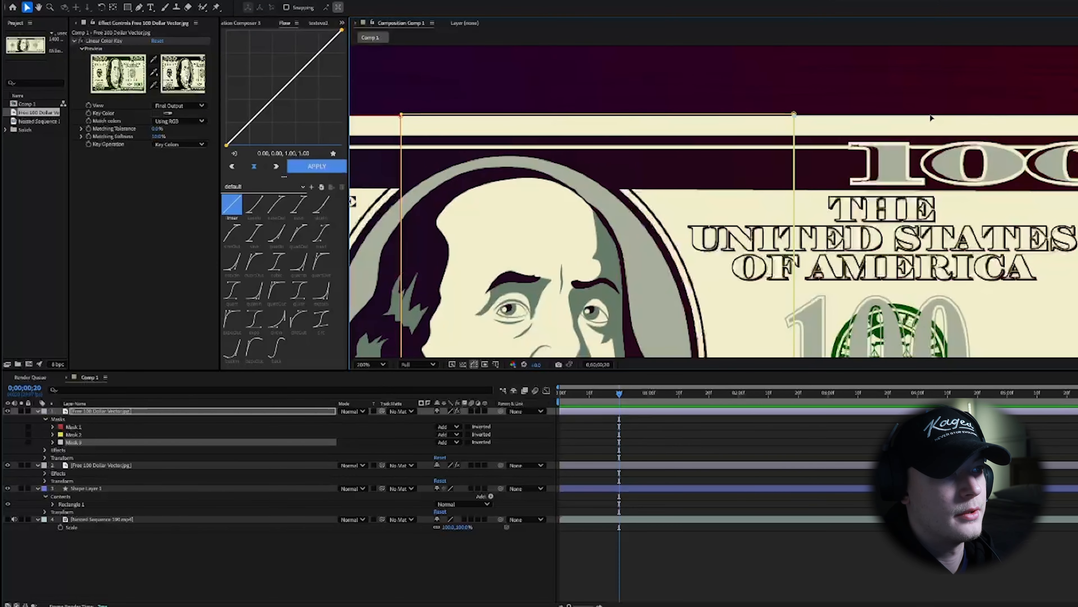
pyautogui.click(733, 115)
pyautogui.scroll(-2, 732, 115)
pyautogui.scroll(2, 616, 112)
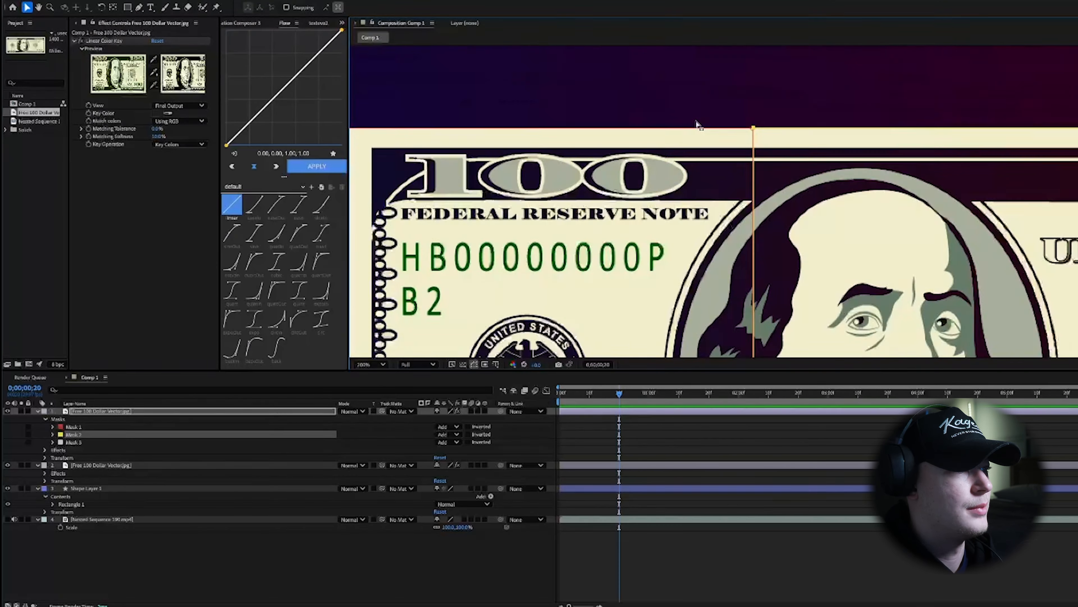
pyautogui.click(696, 124)
pyautogui.scroll(-2, 695, 124)
pyautogui.scroll(3, 637, 180)
pyautogui.scroll(-3, 498, 200)
pyautogui.scroll(3, 492, 276)
pyautogui.scroll(-3, 799, 299)
pyautogui.scroll(3, 866, 298)
pyautogui.click(710, 310)
pyautogui.scroll(-3, 711, 309)
pyautogui.scroll(3, 760, 170)
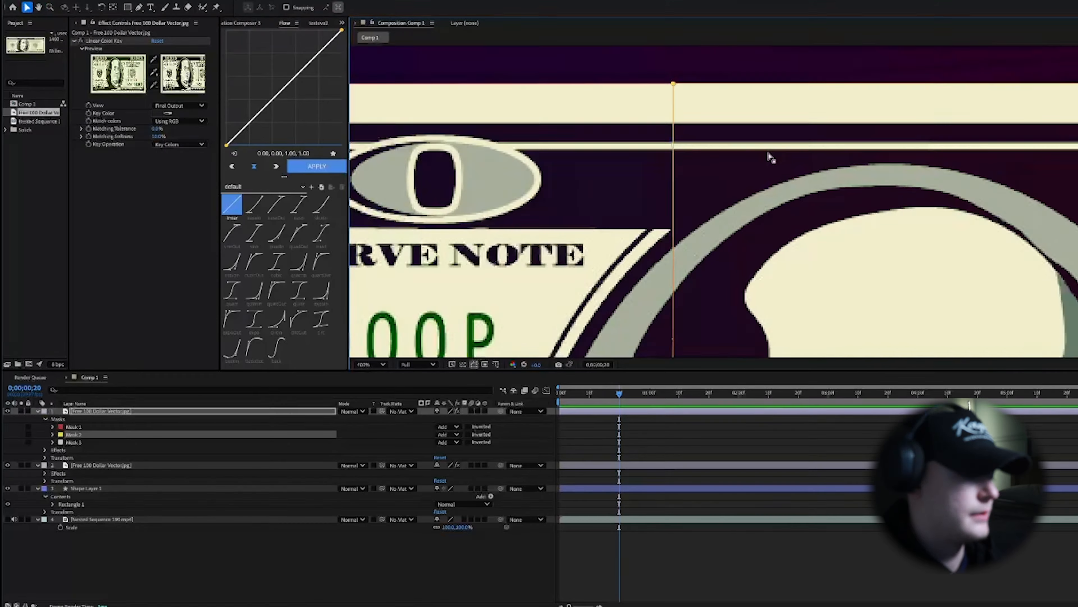
pyautogui.scroll(-3, 771, 160)
pyautogui.scroll(4, 841, 178)
pyautogui.scroll(-3, 867, 185)
pyautogui.scroll(-5, 868, 186)
pyautogui.hscroll(-5, 835, 202)
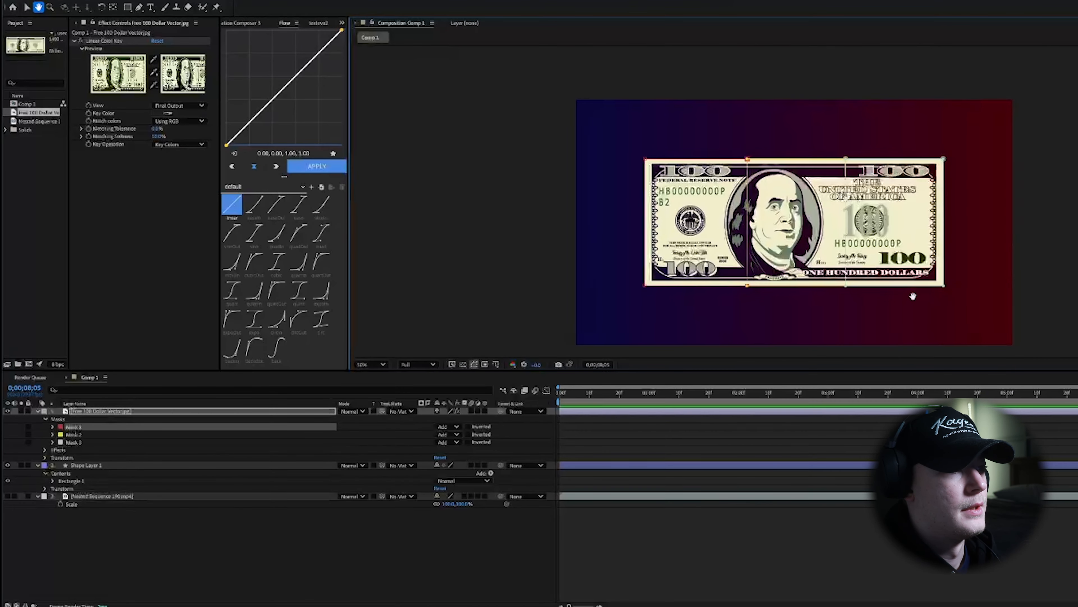
# Preview the composition from the start and inspect the seam between the left and middle bill masks up close.
pyautogui.click(748, 390)
pyautogui.press('Home')
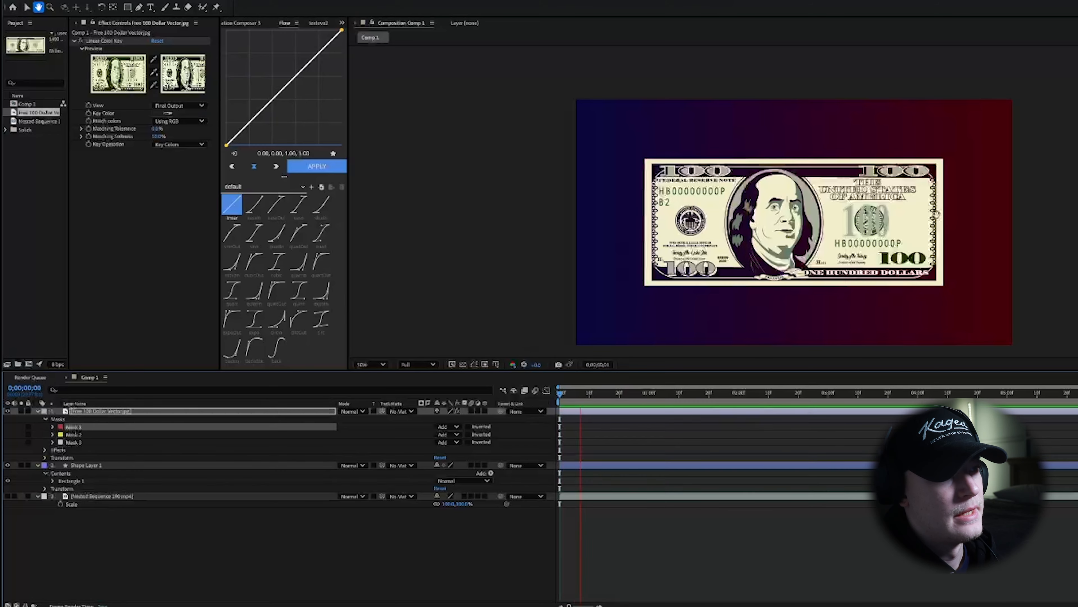
pyautogui.press('space')
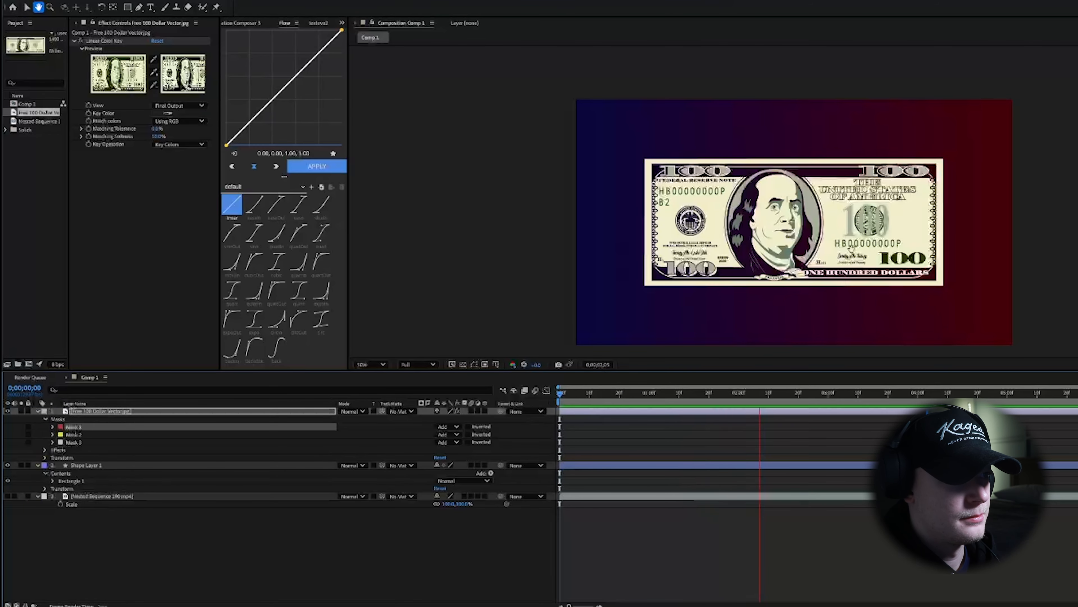
pyautogui.scroll(6, 767, 198)
pyautogui.moveTo(769, 198); pyautogui.dragTo(982, 315)
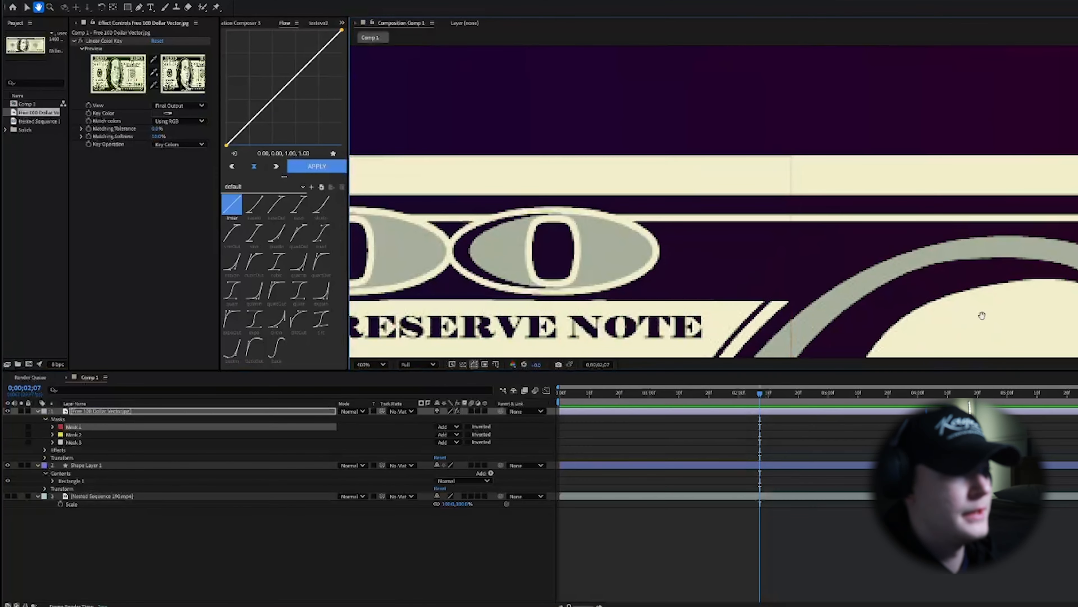
pyautogui.press('space')
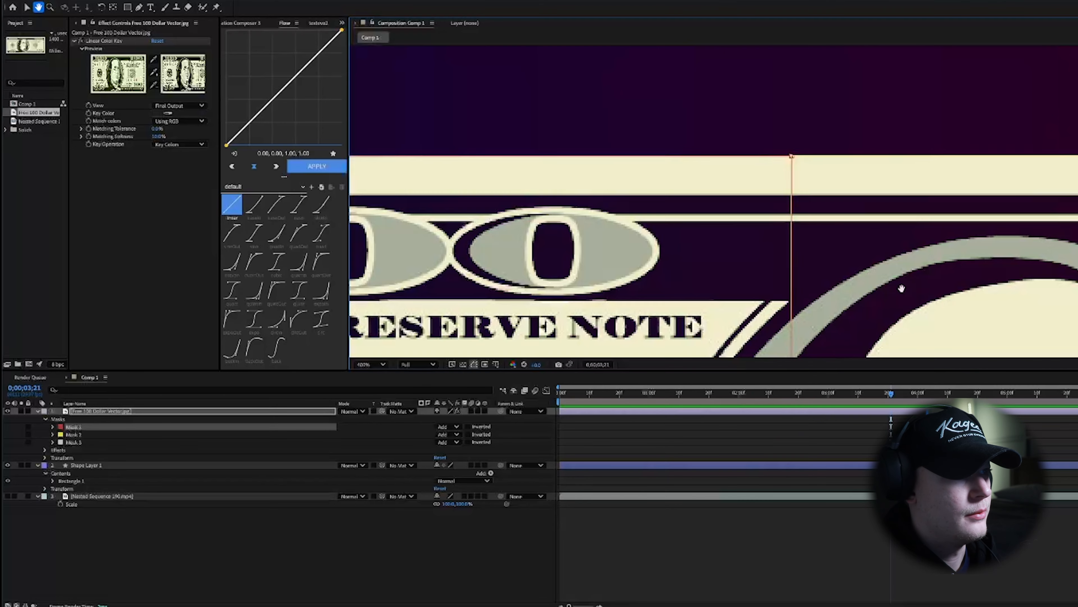
pyautogui.scroll(-1, 899, 288)
pyautogui.scroll(-3, 976, 307)
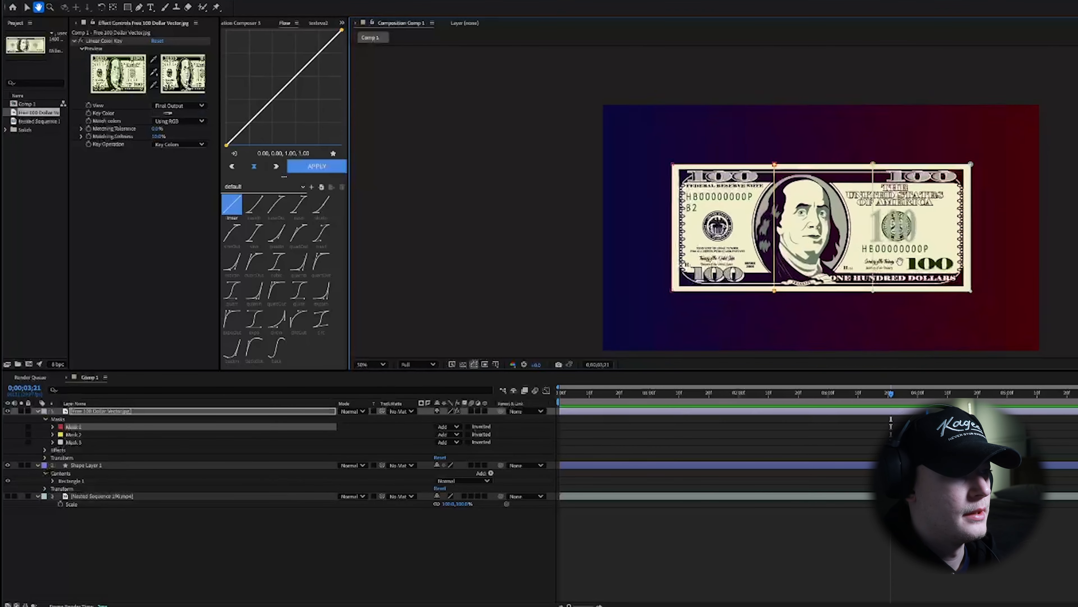
pyautogui.moveTo(765, 394); pyautogui.dragTo(558, 395)
pyautogui.press('space')
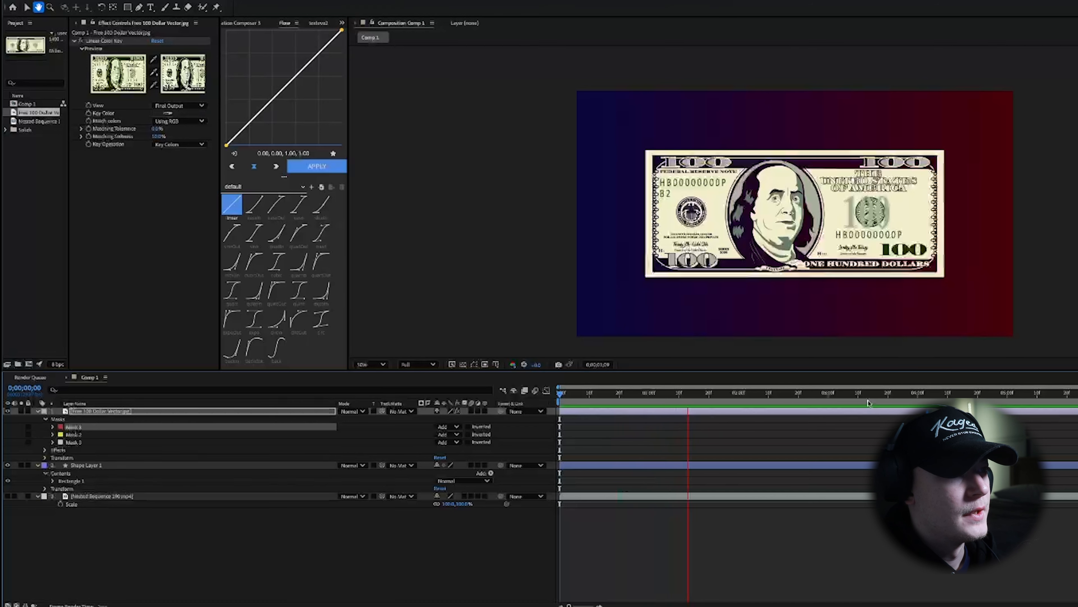
pyautogui.press('space')
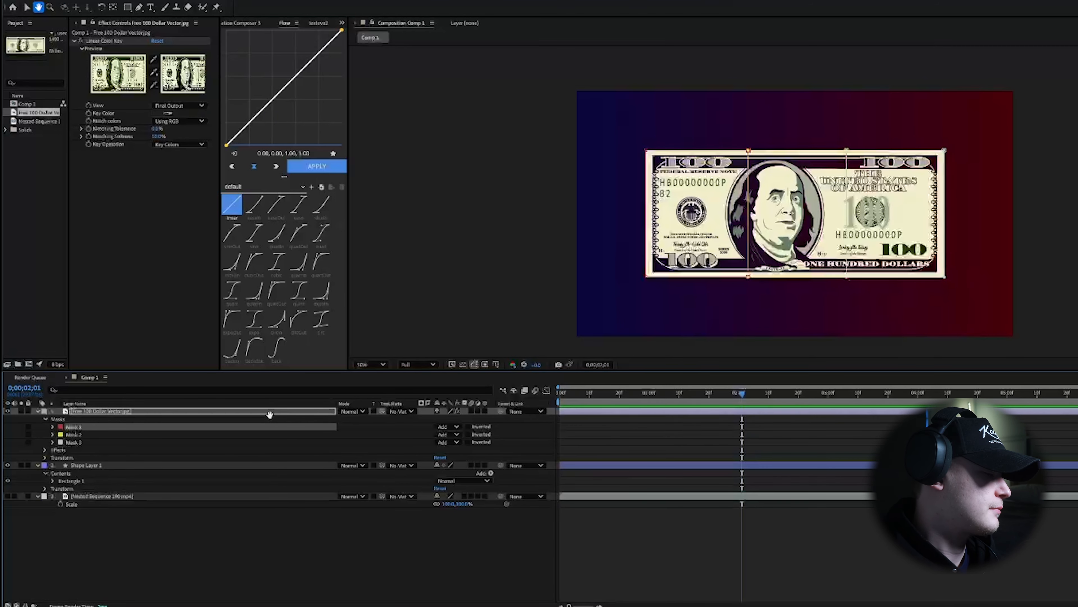
# Duplicate the masked bill layer twice and expand the masks of both new copies.
pyautogui.click(271, 411)
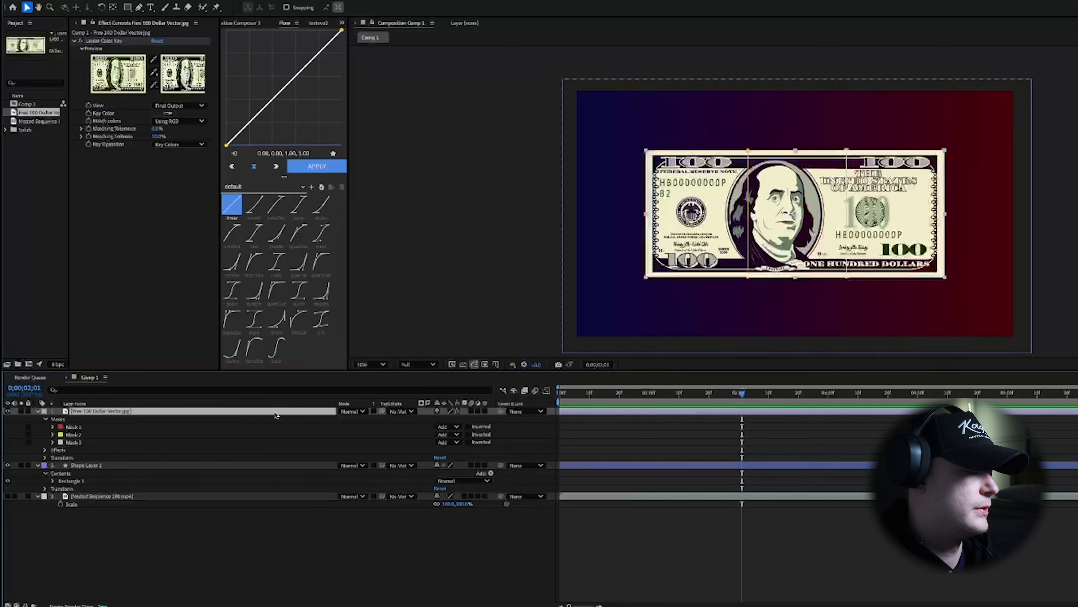
pyautogui.hotkey('ctrl', 'd')
pyautogui.hotkey('ctrl', 'd')
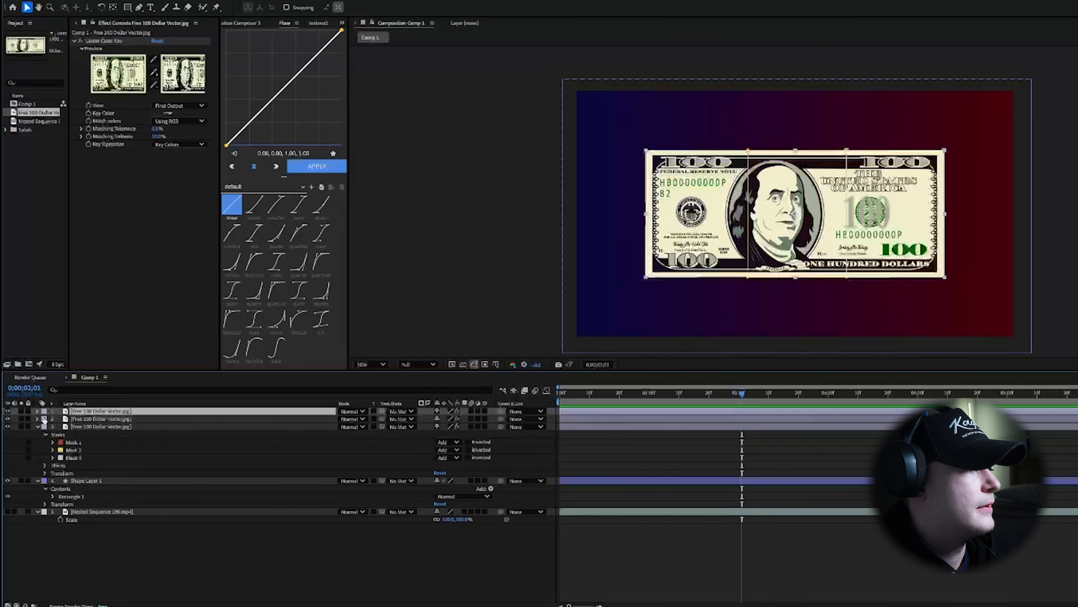
pyautogui.click(37, 411)
pyautogui.click(45, 419)
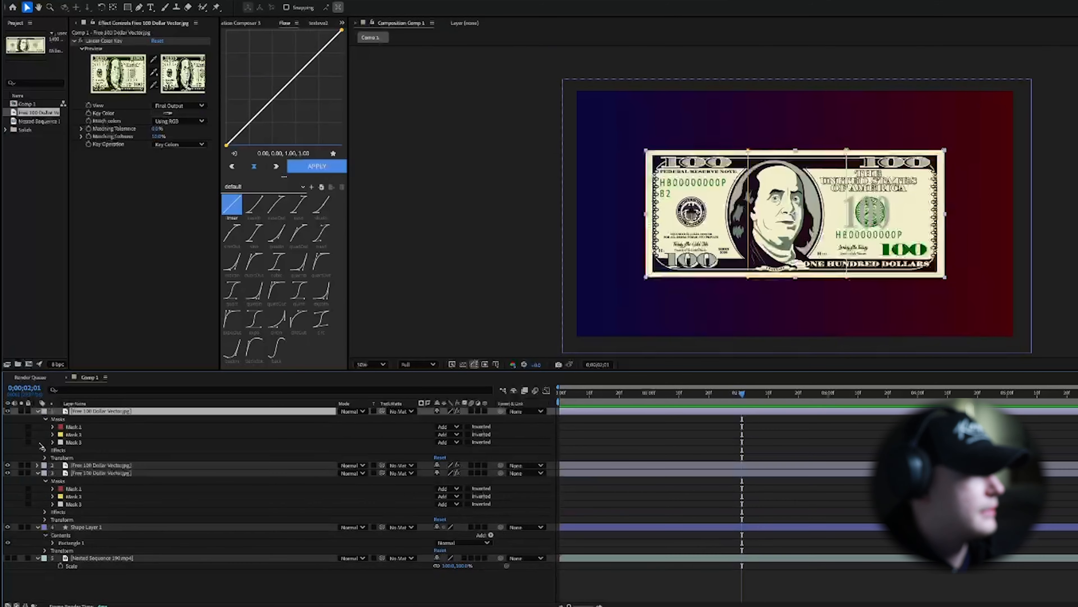
pyautogui.click(38, 465)
pyautogui.click(46, 473)
pyautogui.scroll(-1, 87, 468)
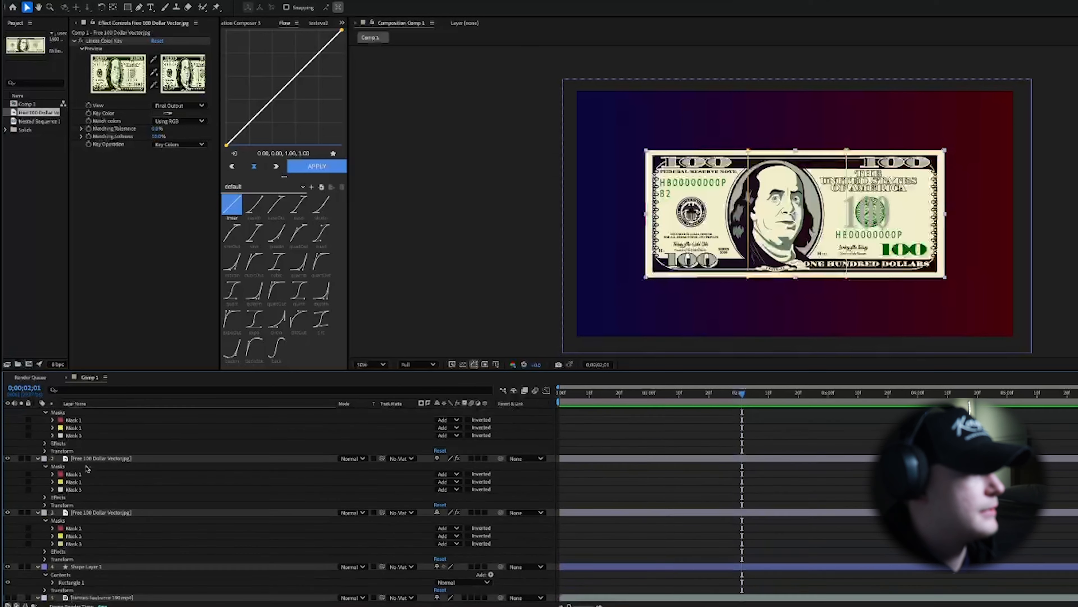
pyautogui.scroll(-1, 118, 495)
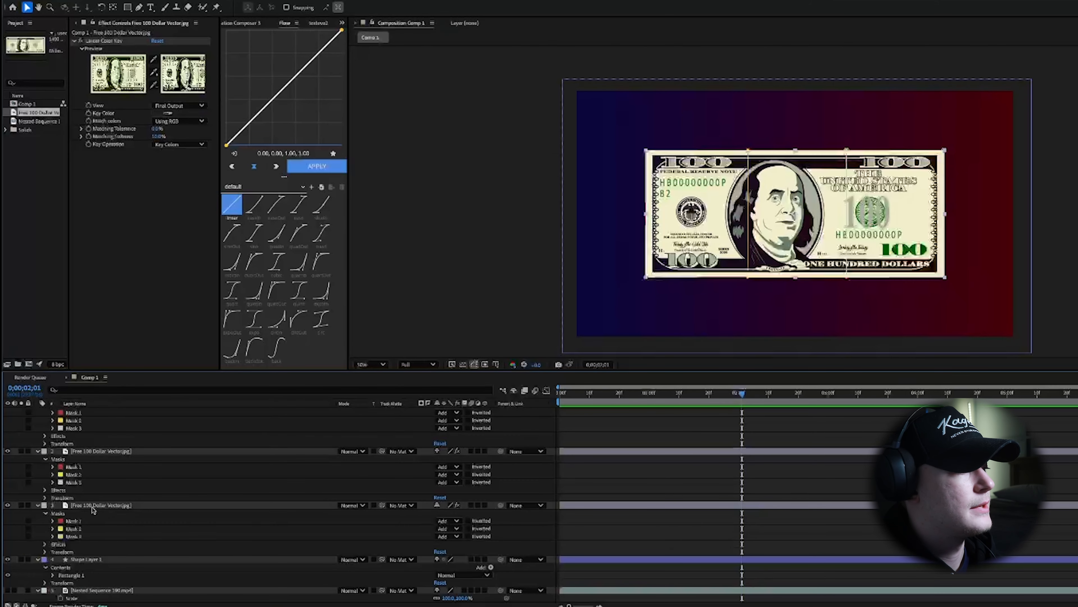
# Delete the surplus masks so the three bill layers, from lowest to uppermost, keep only Mask 1, Mask 2 and Mask 3 respectively.
pyautogui.click(91, 528)
pyautogui.press('Delete')
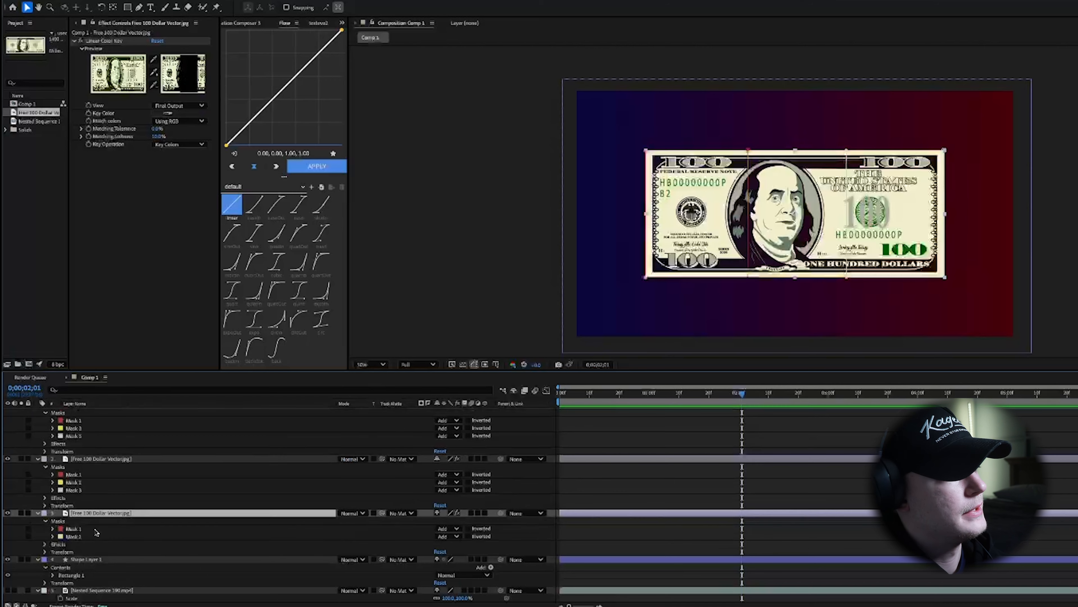
pyautogui.click(101, 536)
pyautogui.press('Delete')
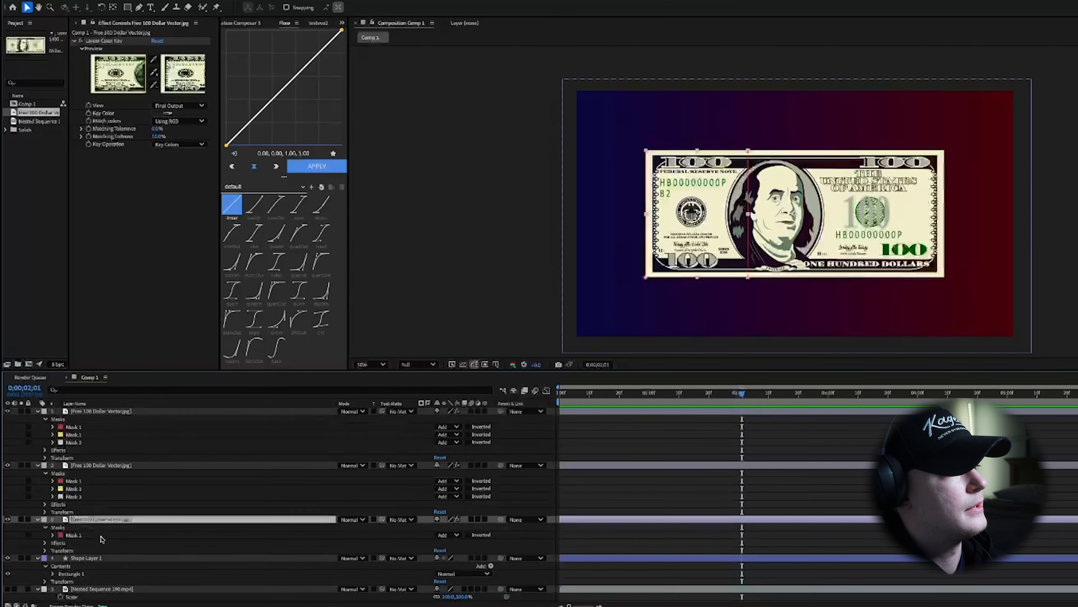
pyautogui.click(93, 482)
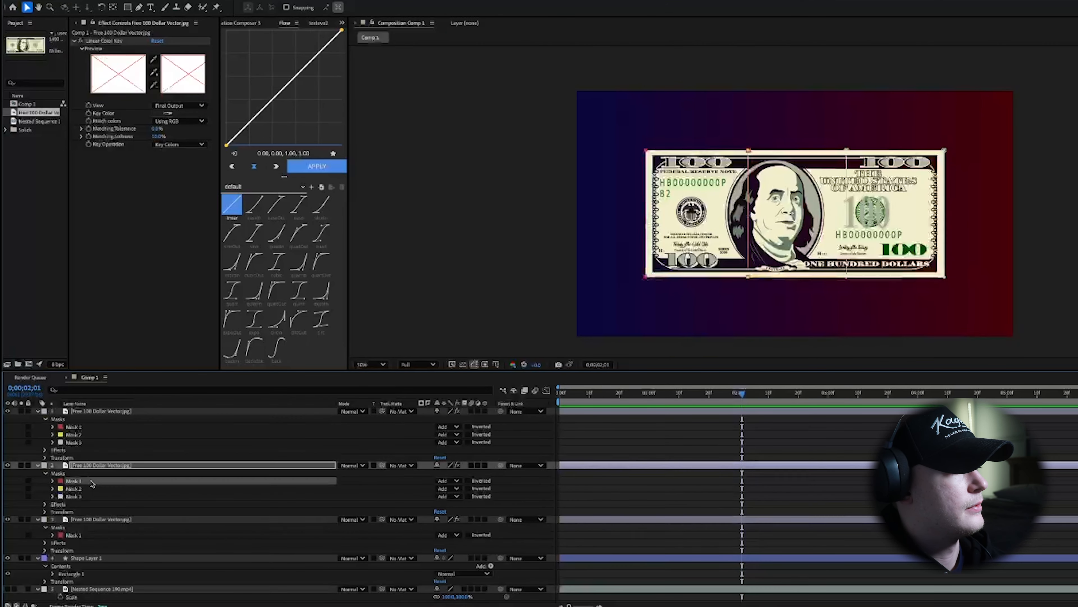
pyautogui.press('Delete')
pyautogui.click(94, 490)
pyautogui.press('Delete')
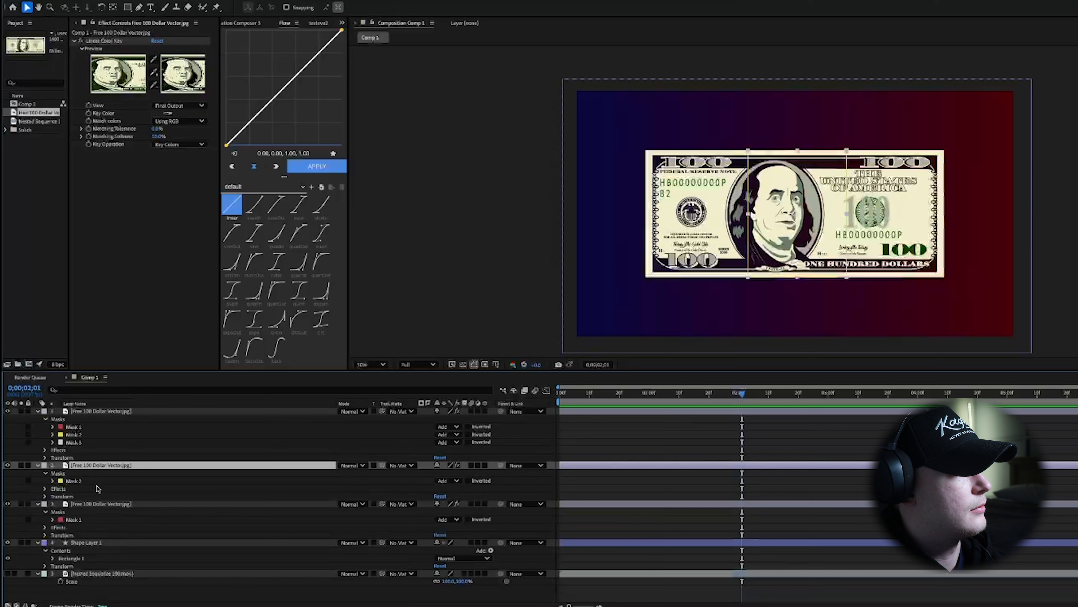
pyautogui.click(99, 434)
pyautogui.press('Delete')
pyautogui.click(101, 427)
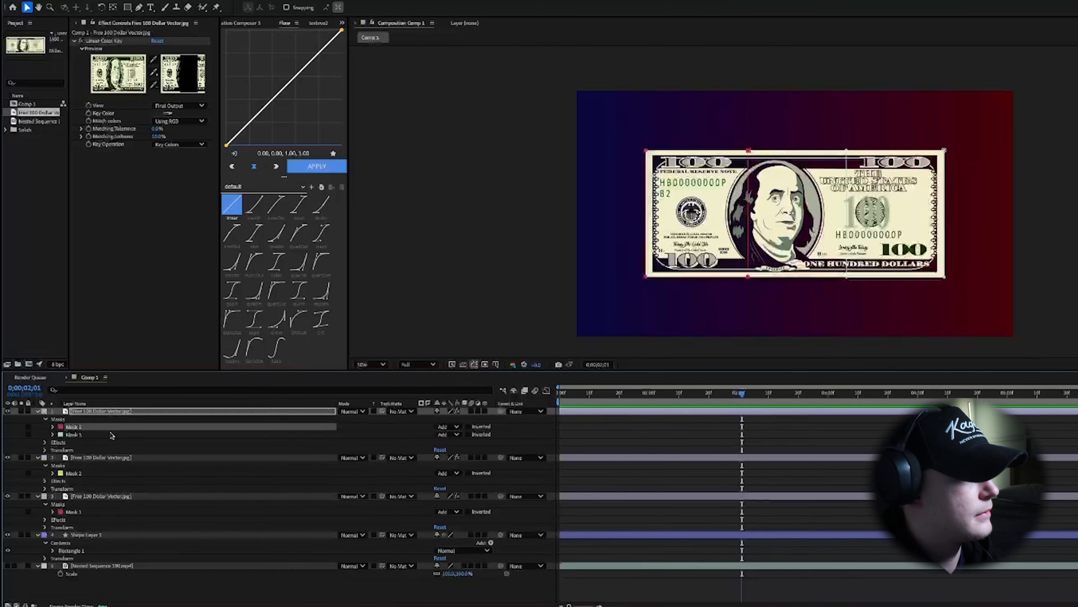
pyautogui.press('Delete')
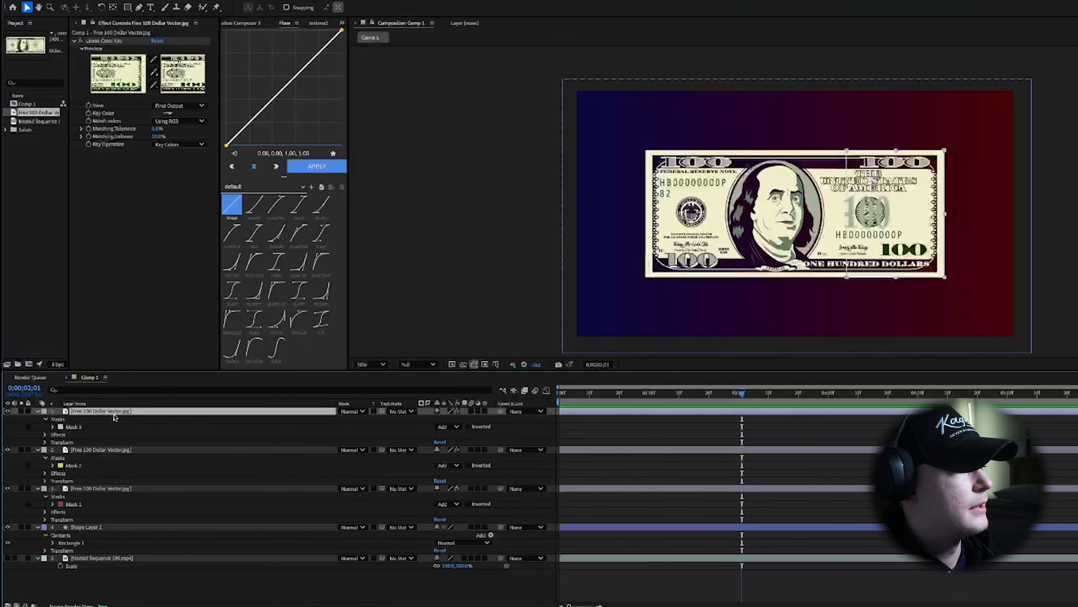
# Rename the bill layer holding Mask 3 to 3rd and the one holding Mask 2 to 2nd.
pyautogui.rightClick(114, 416)
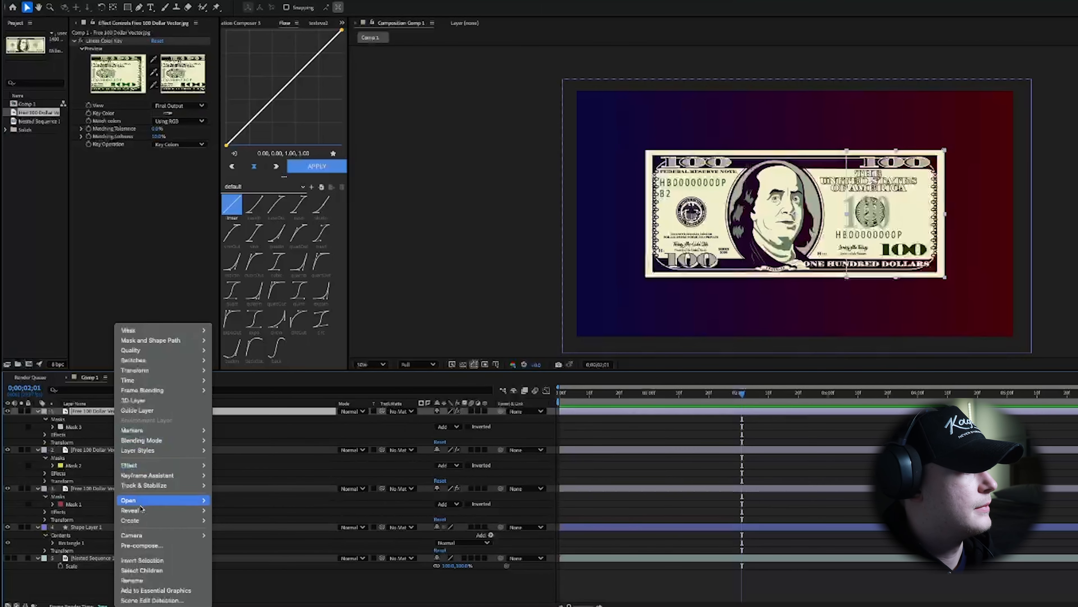
pyautogui.click(153, 580)
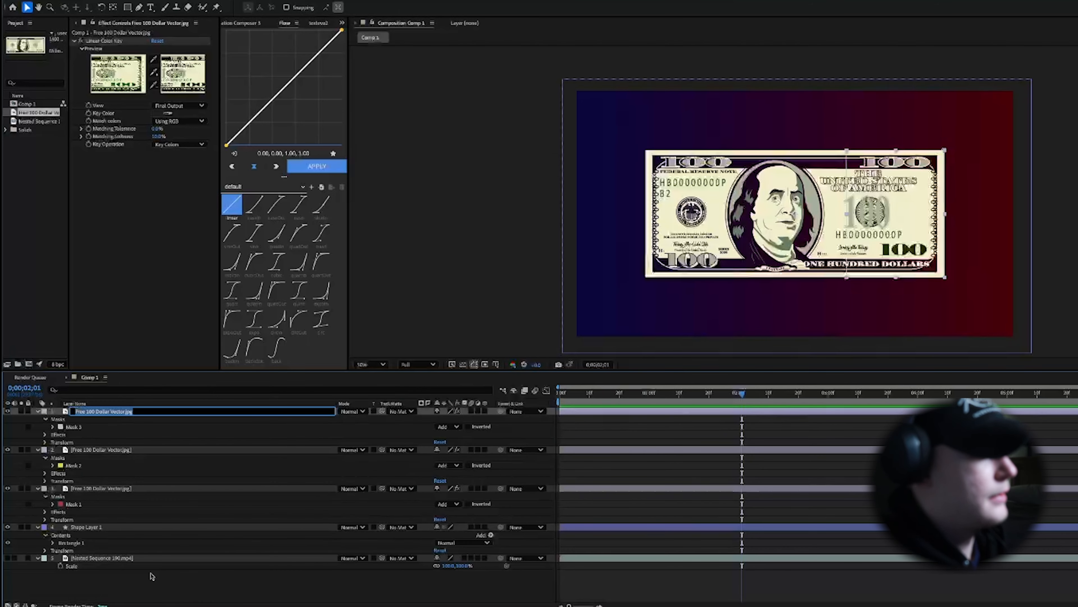
pyautogui.write('3rd')
pyautogui.click(109, 449)
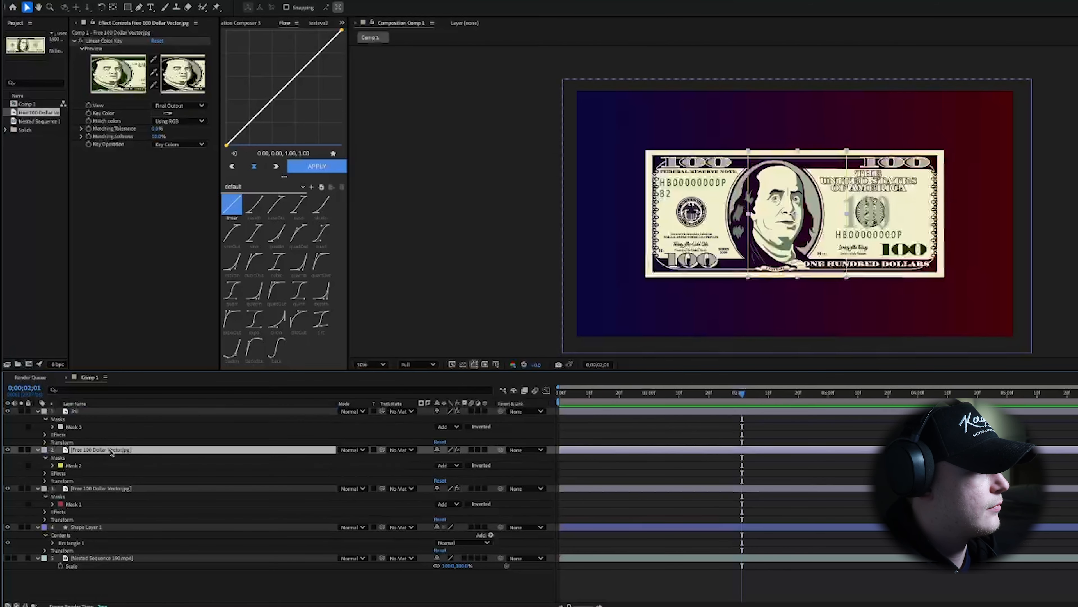
pyautogui.rightClick(111, 451)
pyautogui.click(155, 578)
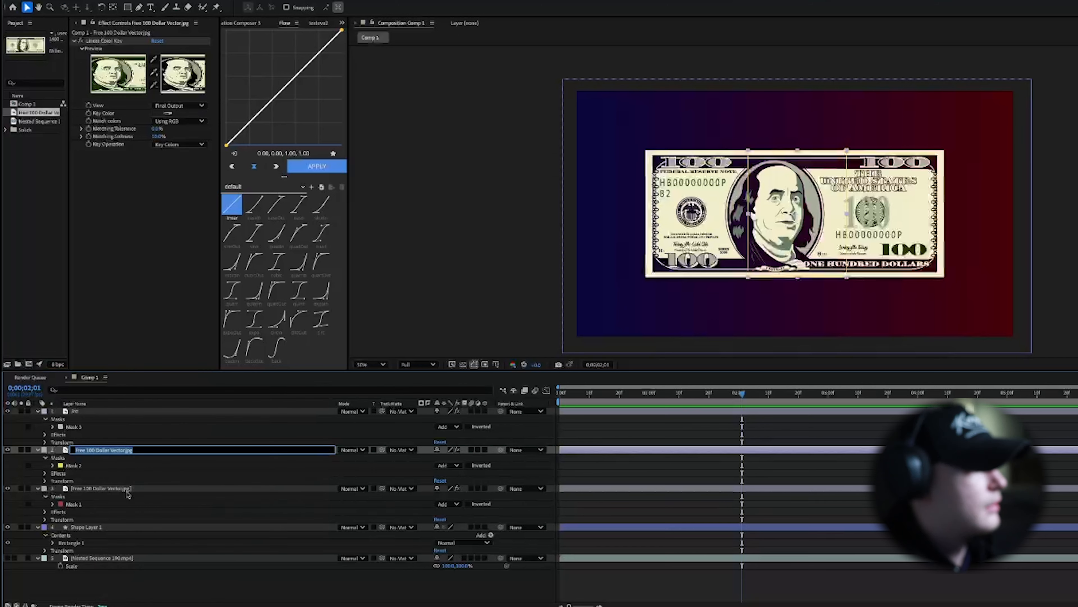
pyautogui.write('2nd')
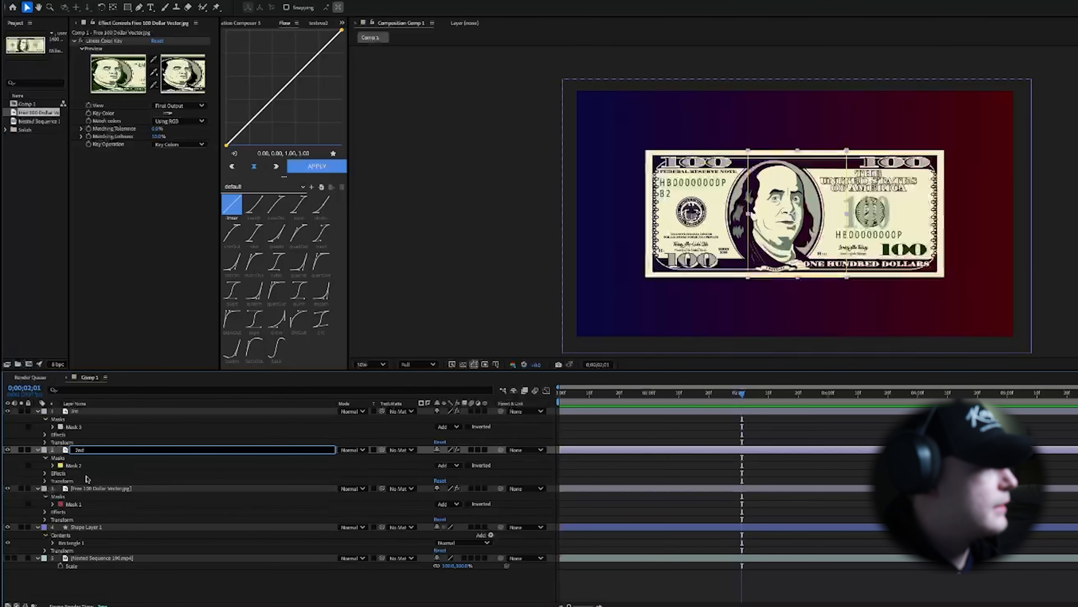
# Rename the bill layer holding Mask 1 to 1st.
pyautogui.doubleClick(111, 488)
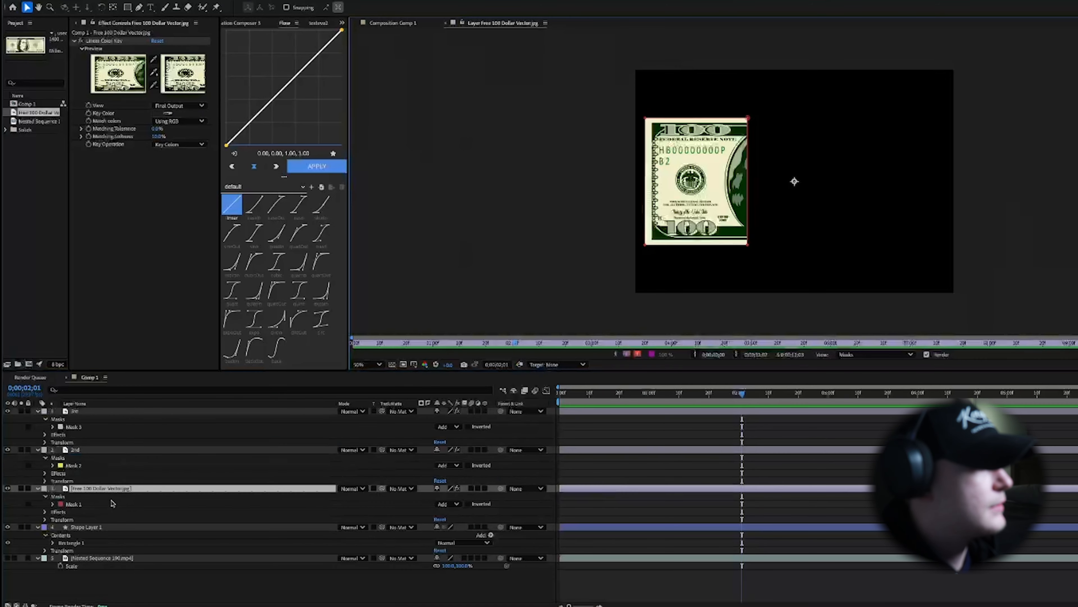
pyautogui.rightClick(109, 492)
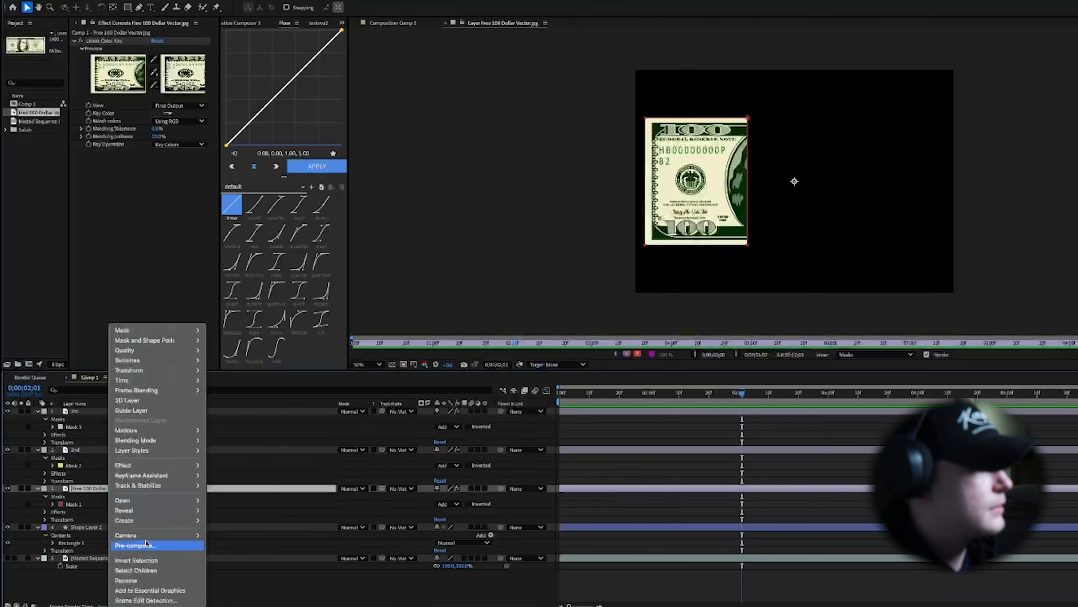
pyautogui.click(143, 579)
pyautogui.write('1')
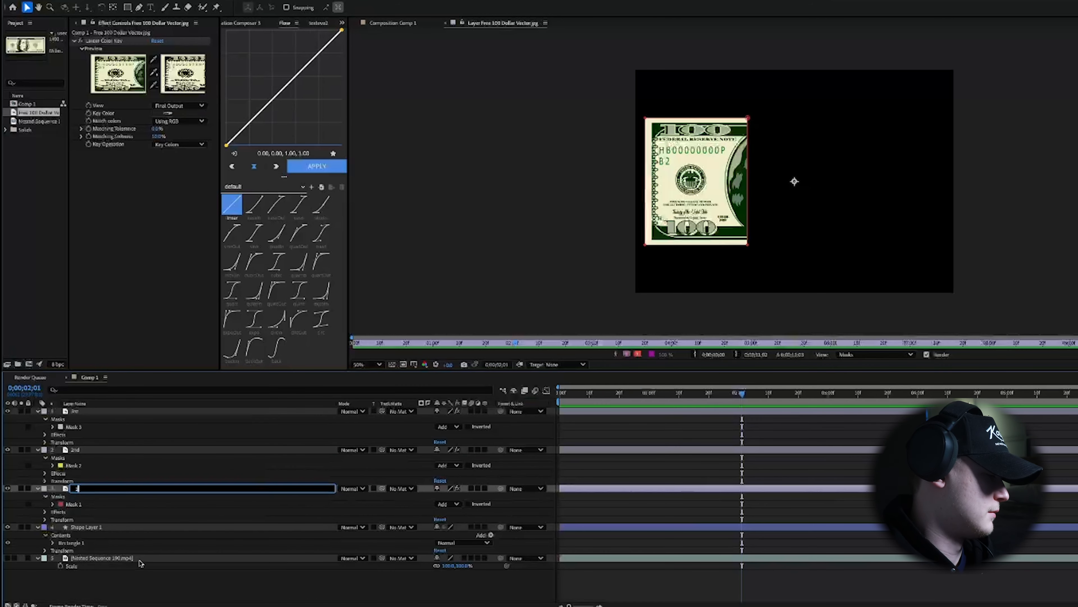
pyautogui.write('st')
pyautogui.press('Return')
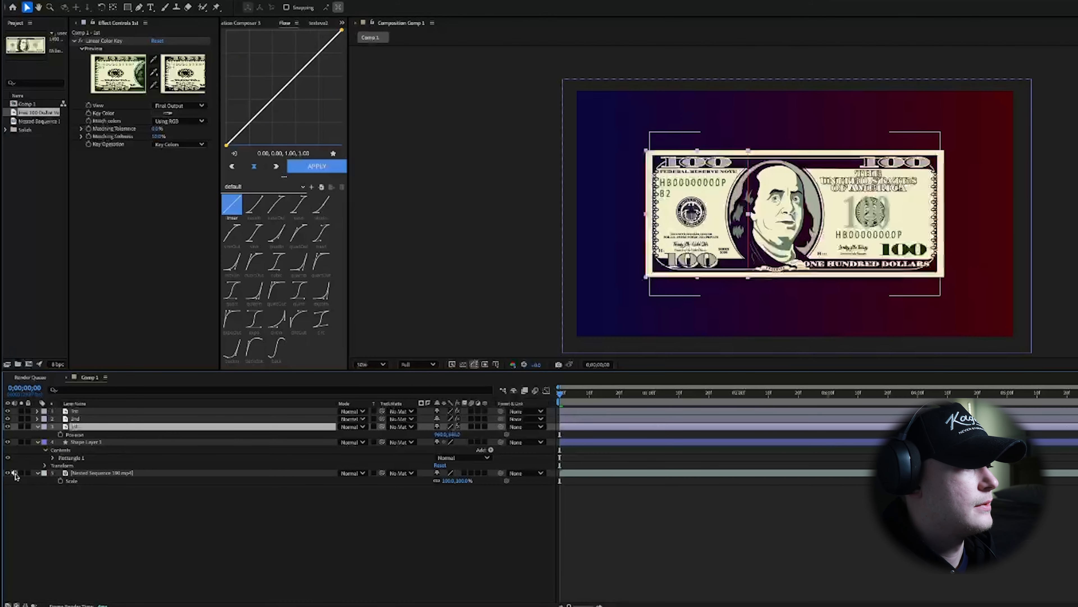
# Check the reference clip's timing, and set starting Position keyframes at 0;00;00;15 on the 1st and 3rd layers.
pyautogui.click(21, 473)
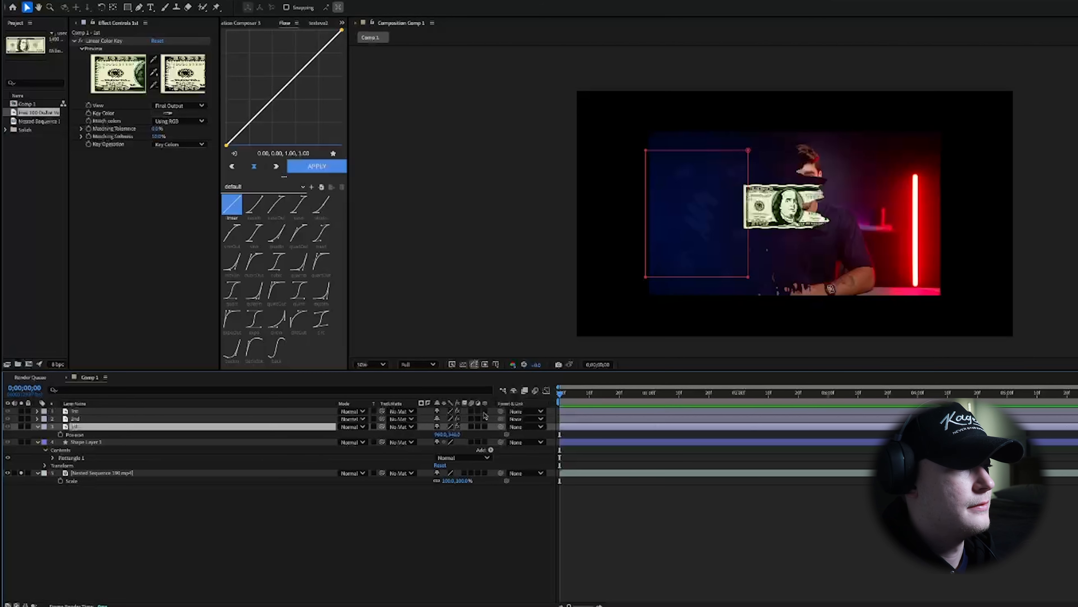
pyautogui.moveTo(602, 389)
pyautogui.mouseDown()
pyautogui.moveTo(628, 393)
pyautogui.moveTo(592, 395)
pyautogui.moveTo(605, 402)
pyautogui.mouseUp()
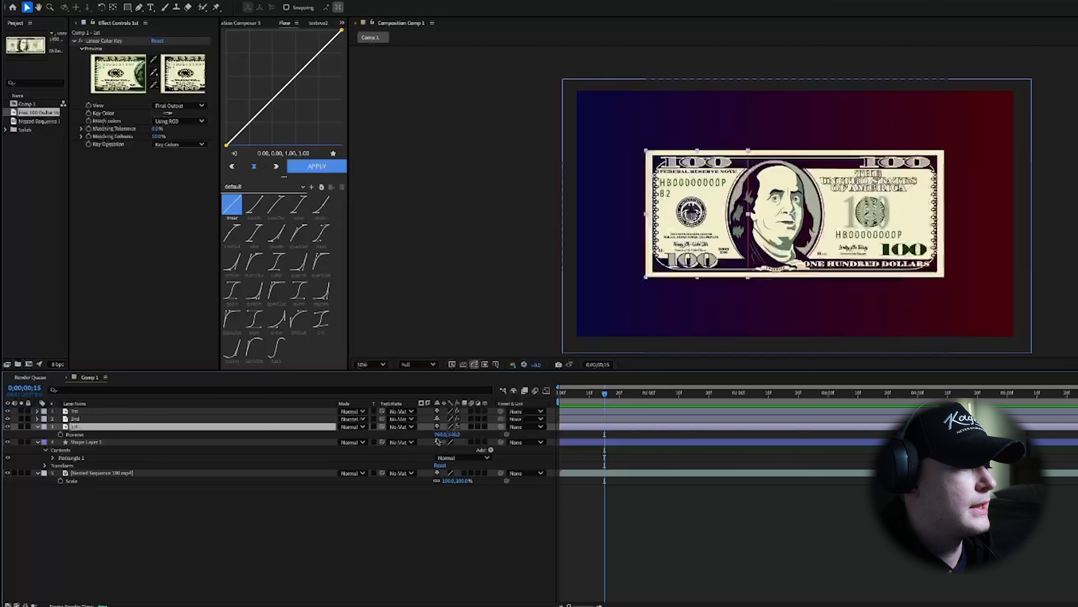
pyautogui.click(60, 434)
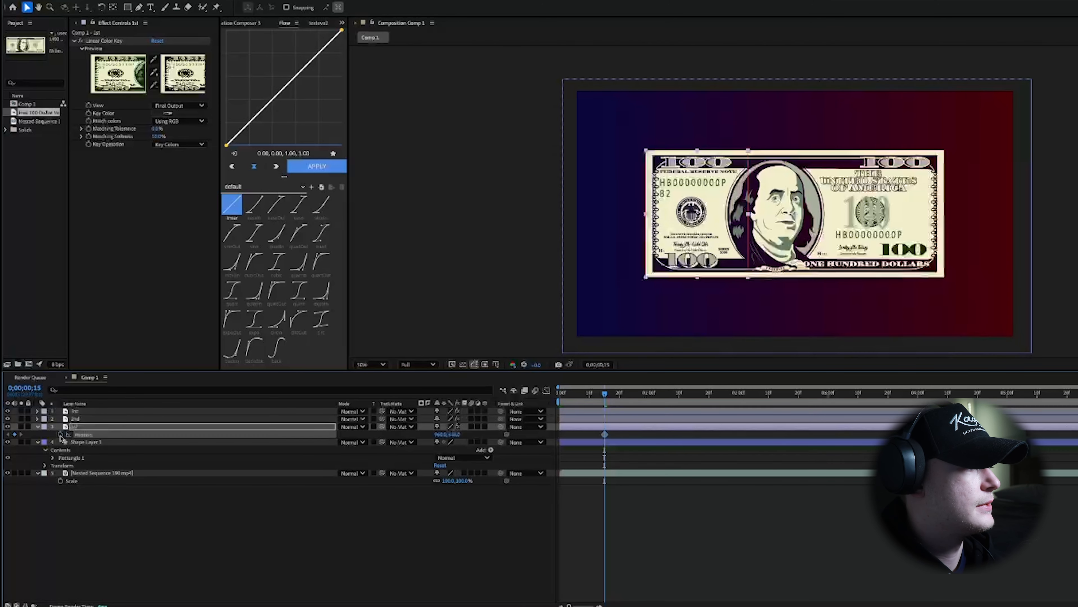
pyautogui.click(88, 412)
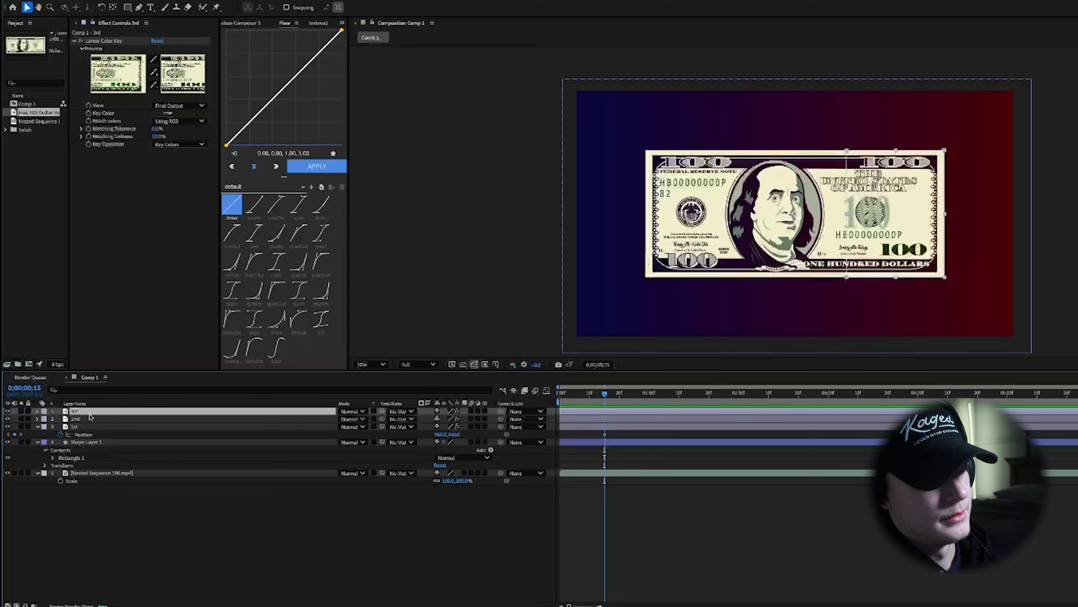
pyautogui.press('p')
pyautogui.click(61, 418)
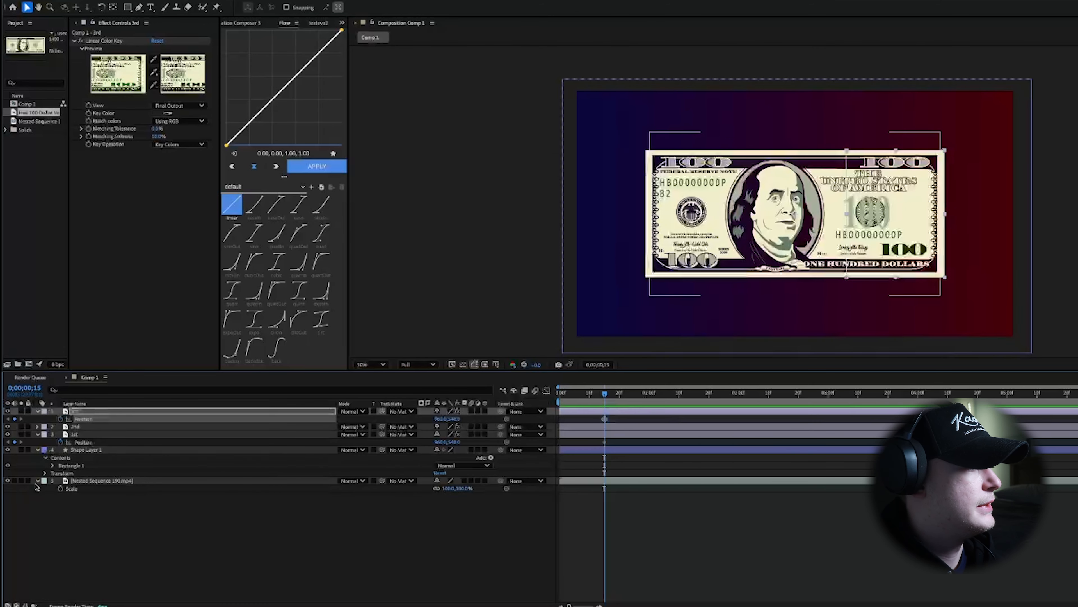
# Compare the reference clip with the bill composition around the first keyframes and preview the frames that follow.
pyautogui.click(21, 481)
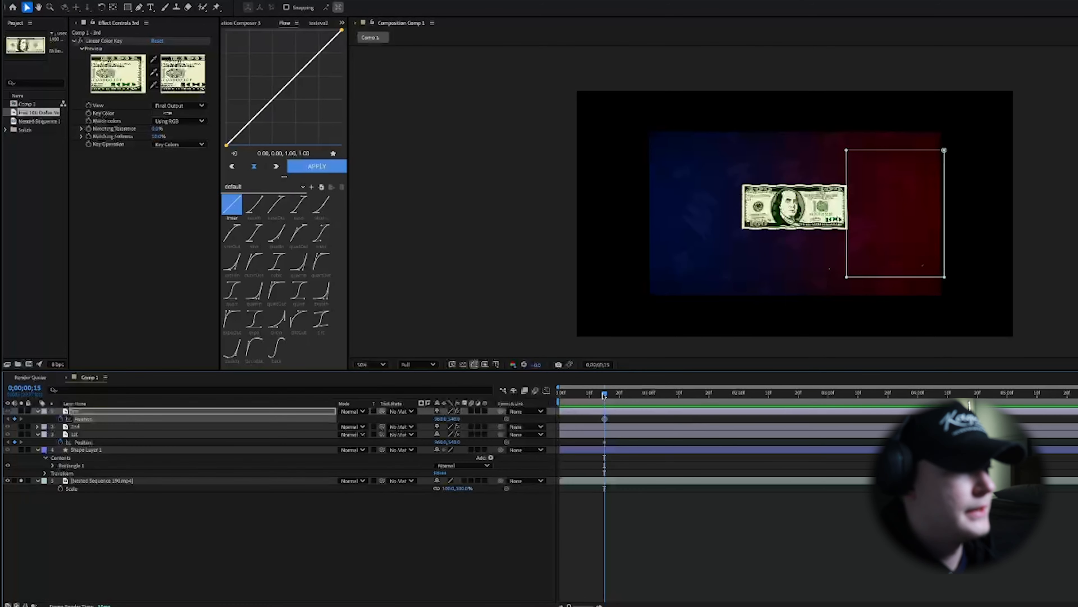
pyautogui.moveTo(604, 395)
pyautogui.mouseDown()
pyautogui.moveTo(705, 404)
pyautogui.moveTo(595, 408)
pyautogui.mouseUp()
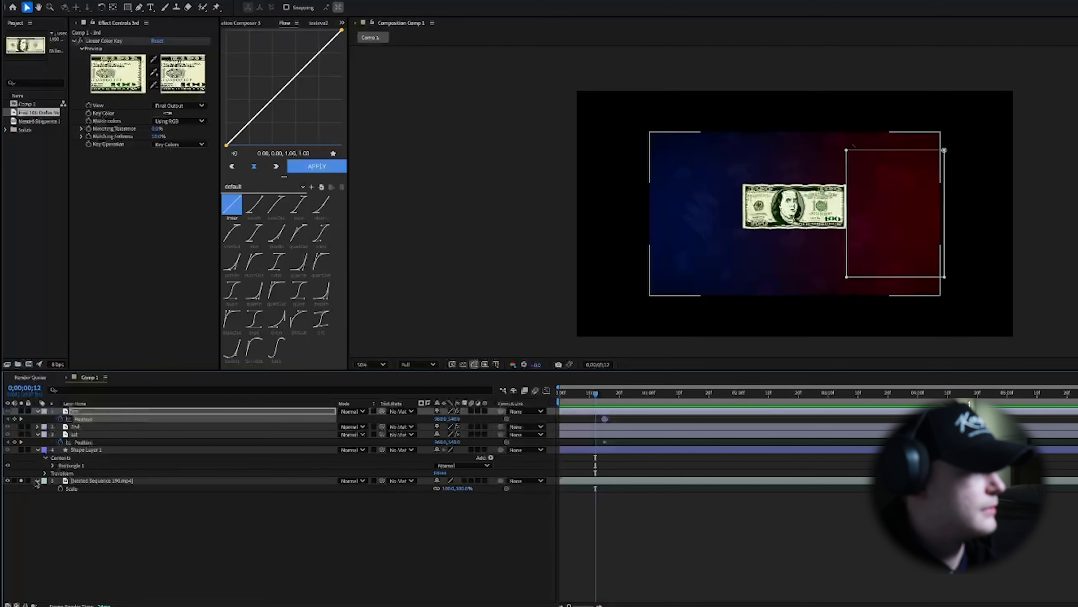
pyautogui.click(22, 480)
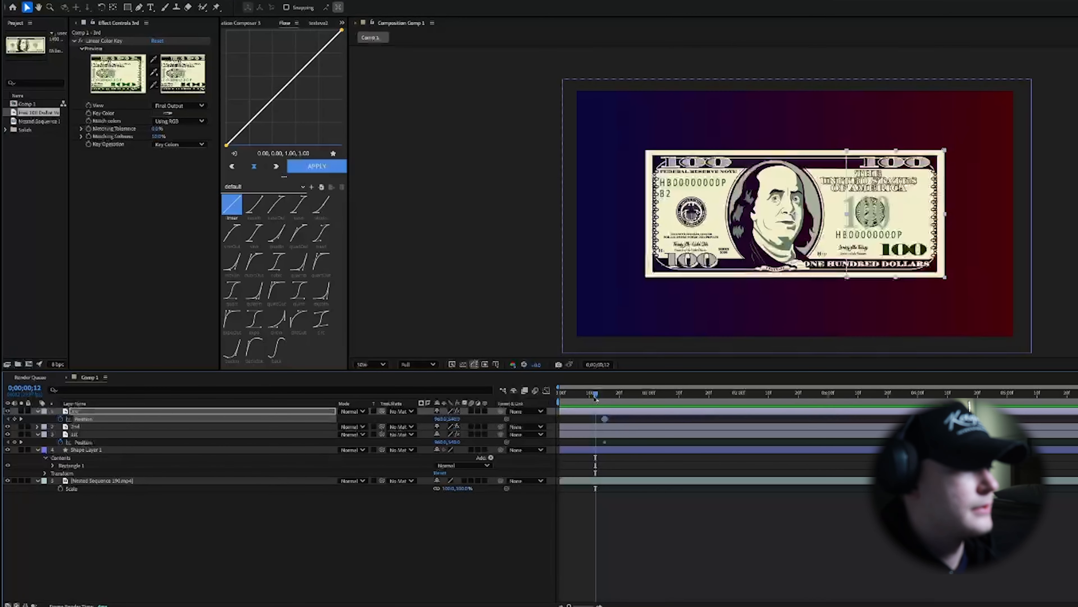
pyautogui.moveTo(596, 397); pyautogui.dragTo(728, 411)
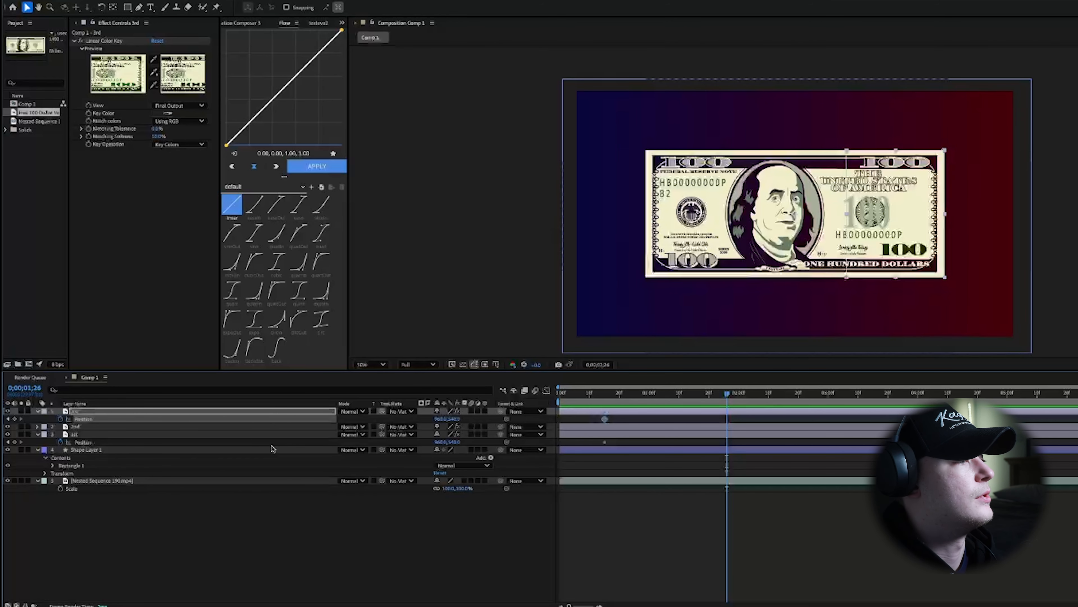
pyautogui.press('space')
pyautogui.moveTo(675, 393); pyautogui.dragTo(764, 412)
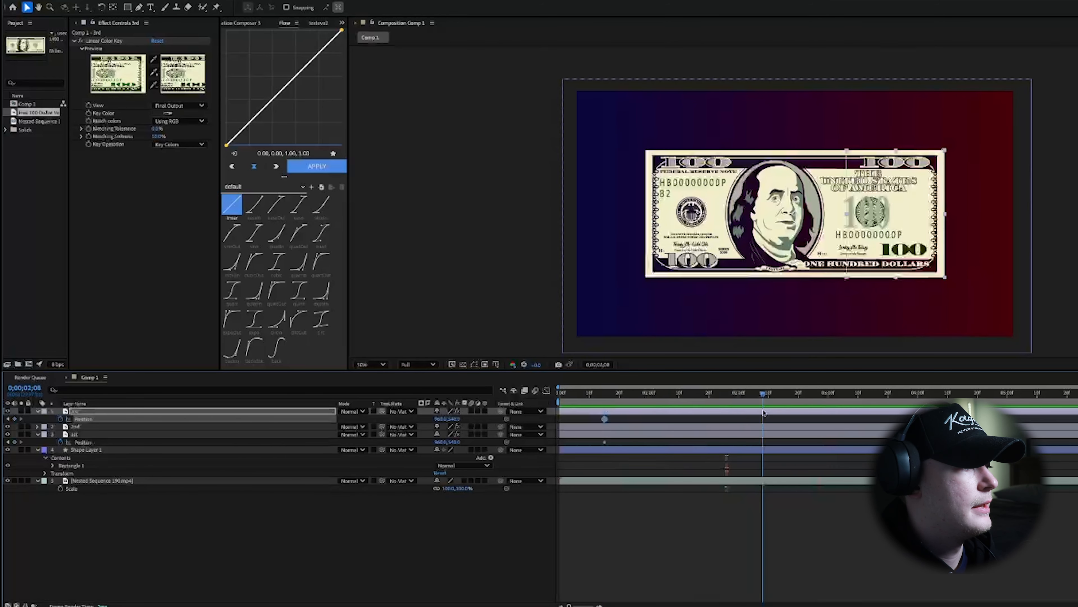
# Match the reference's split at 0;00;01;11 by keyframing the 1st section outward to the left and the 3rd section right to X 1040.
pyautogui.click(21, 480)
pyautogui.moveTo(672, 391)
pyautogui.mouseDown()
pyautogui.moveTo(772, 403)
pyautogui.moveTo(634, 401)
pyautogui.moveTo(708, 402)
pyautogui.moveTo(636, 404)
pyautogui.moveTo(680, 409)
pyautogui.mouseUp()
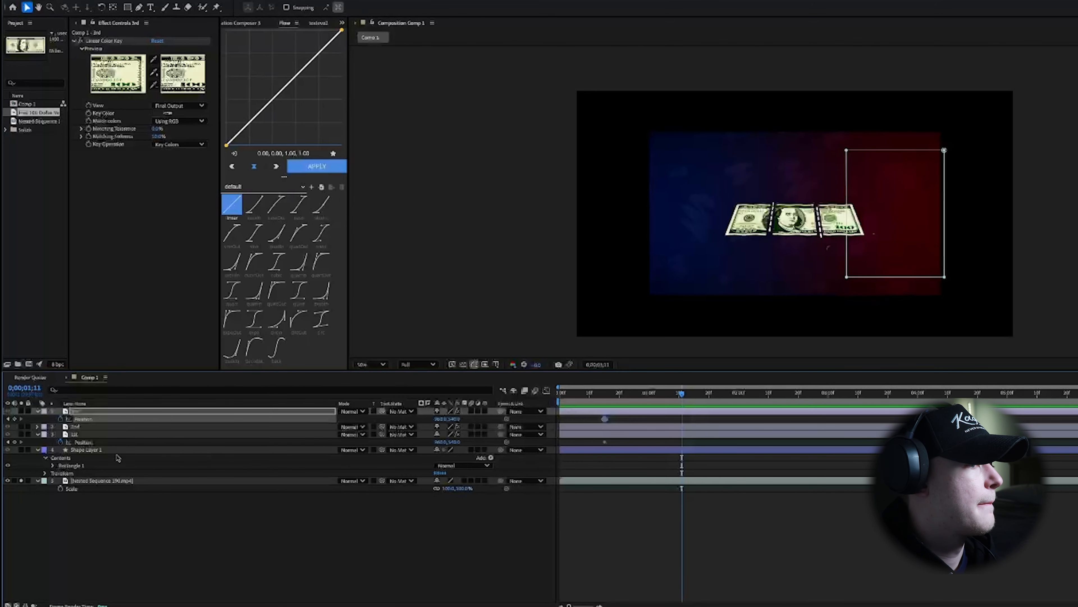
pyautogui.click(21, 481)
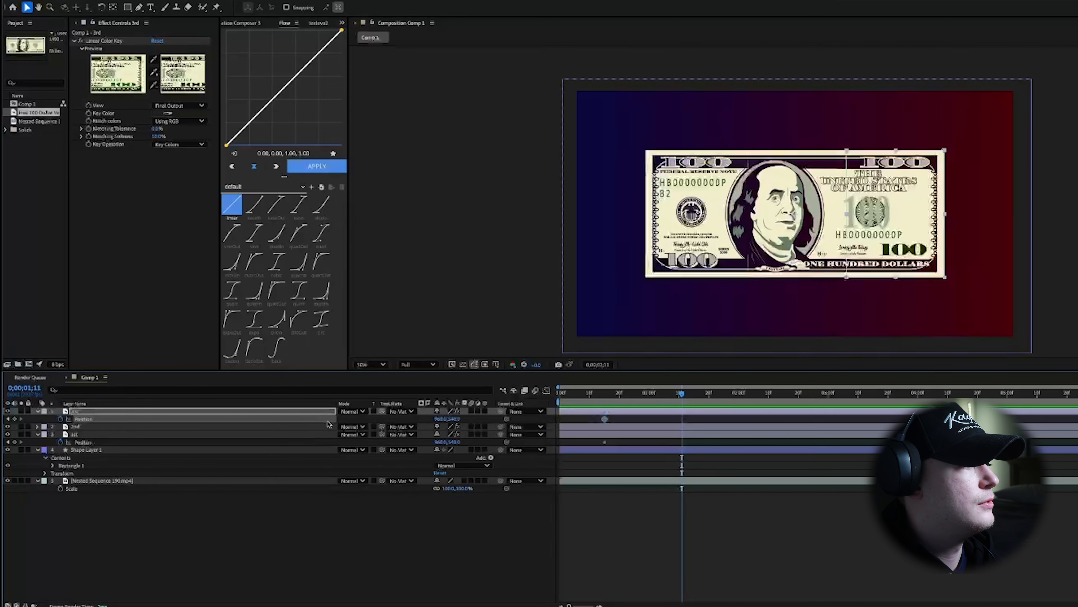
pyautogui.click(229, 434)
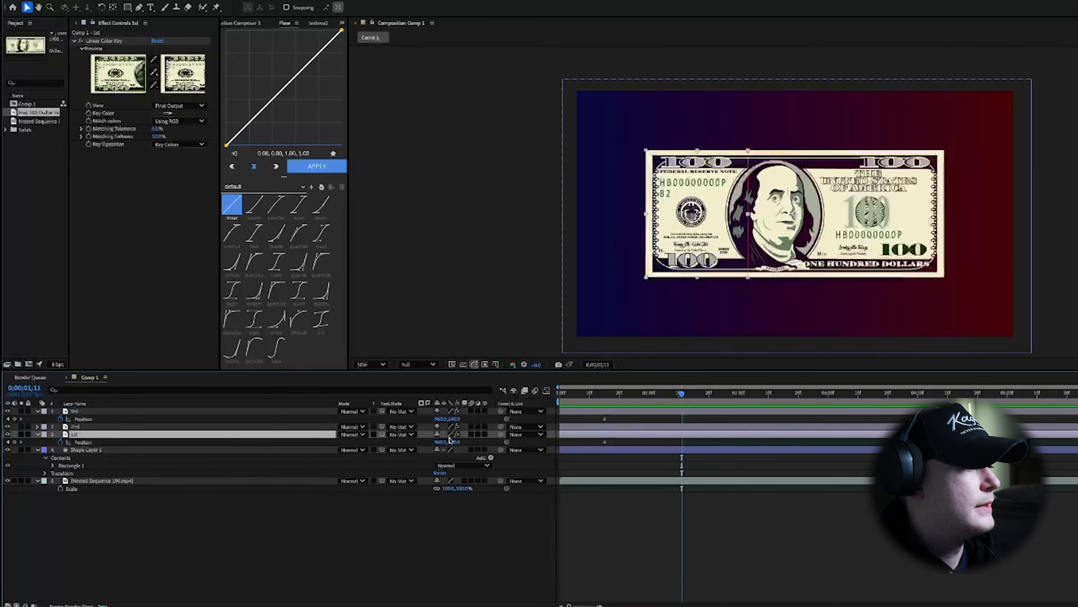
pyautogui.moveTo(440, 443); pyautogui.dragTo(476, 419)
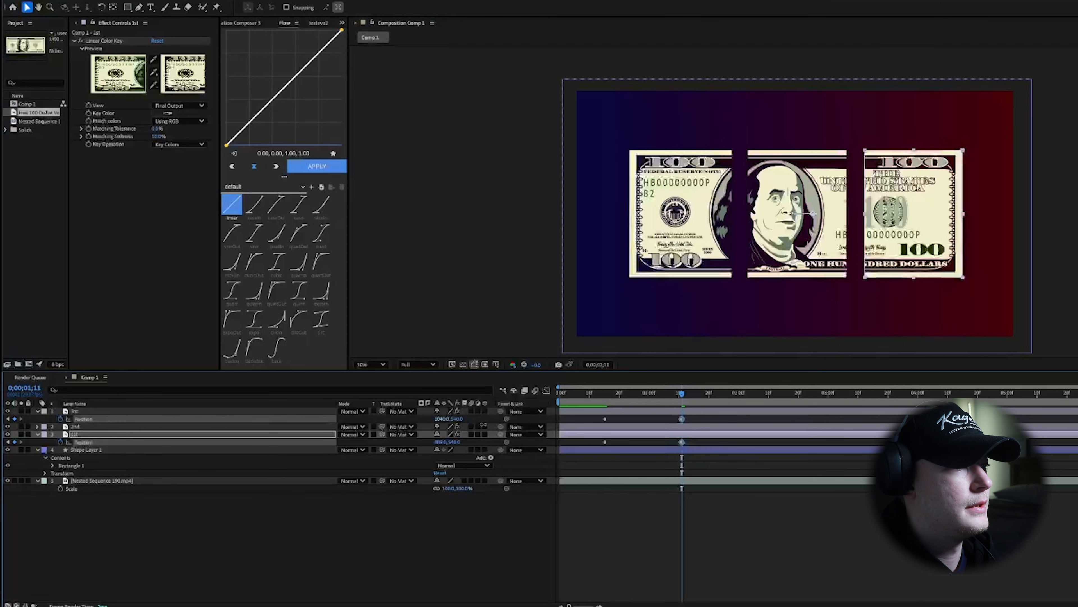
# Apply Easy Ease to all Position keyframes of the 1st and 3rd layers.
pyautogui.click(683, 419)
pyautogui.moveTo(683, 420); pyautogui.dragTo(580, 452)
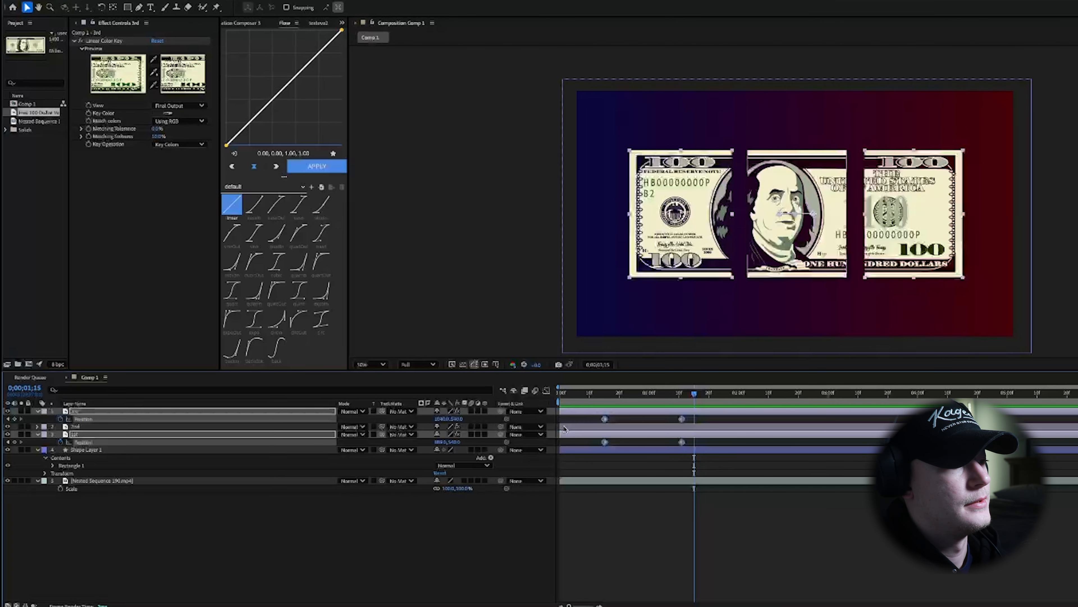
pyautogui.press('F9')
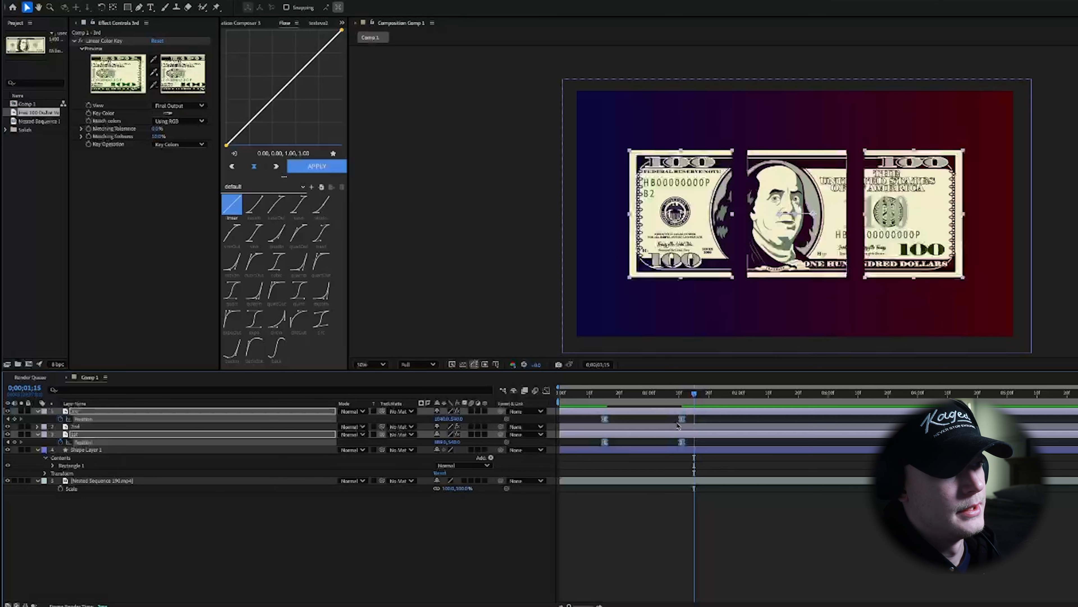
pyautogui.rightClick(607, 422)
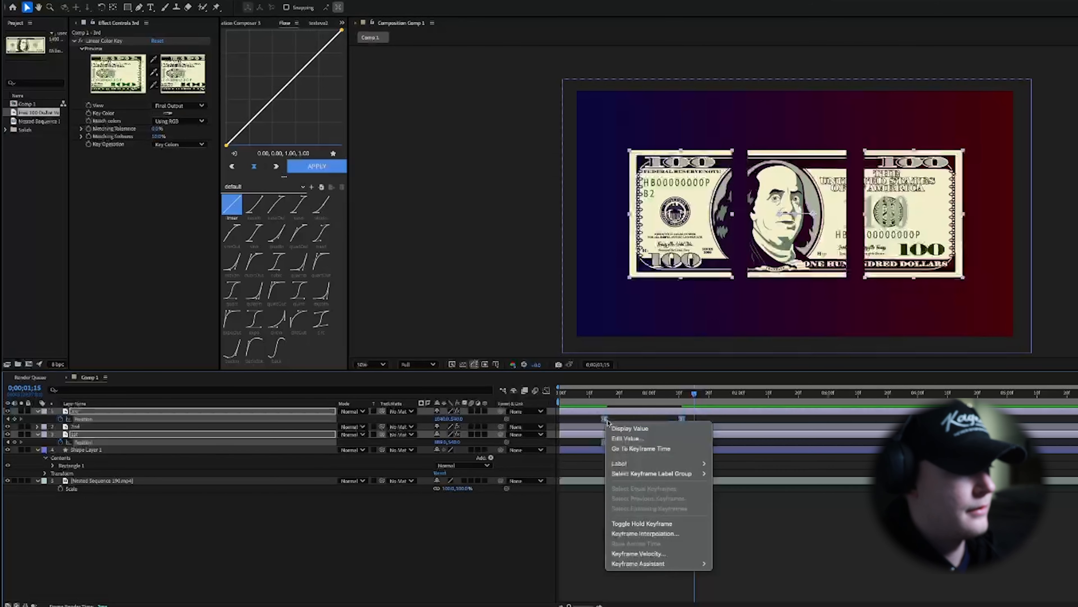
pyautogui.moveTo(665, 568)
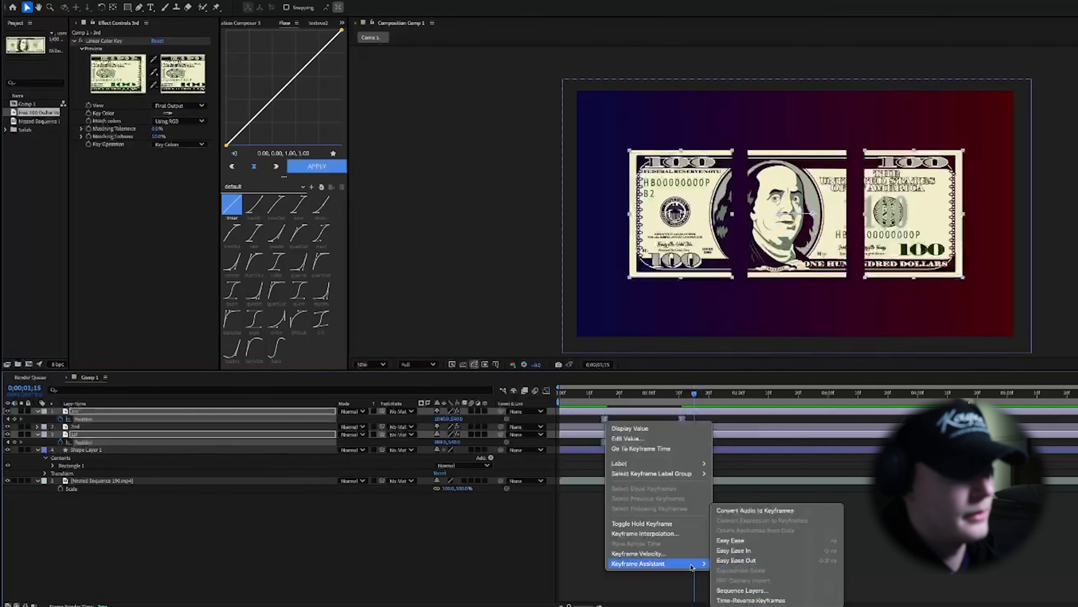
pyautogui.click(604, 498)
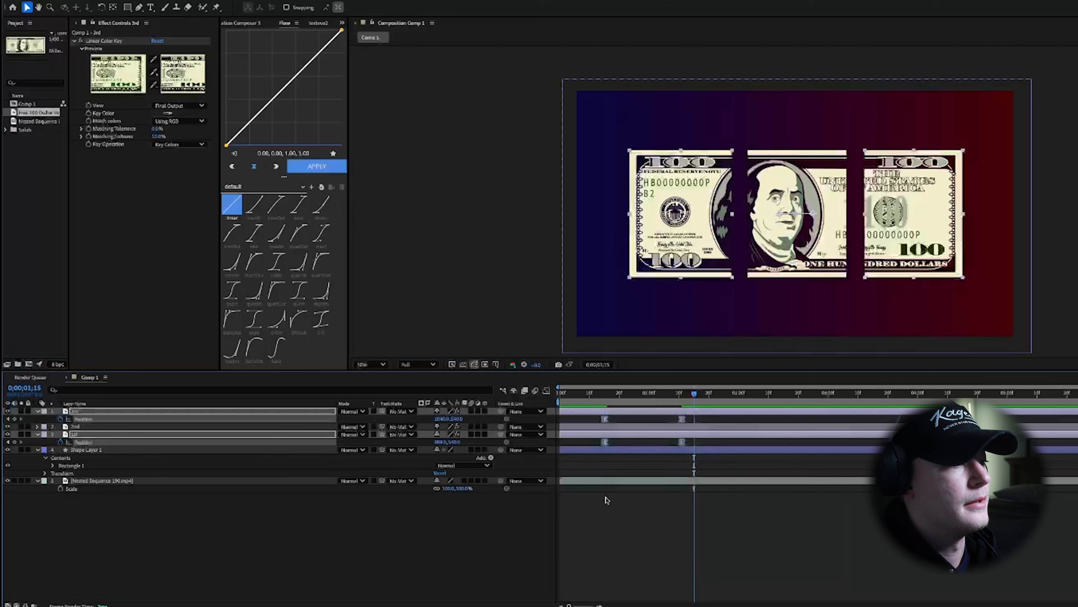
# Reapply Easy Ease to the selected Position keyframes of the 1st and 3rd layers.
pyautogui.rightClick(605, 442)
pyautogui.moveTo(642, 593)
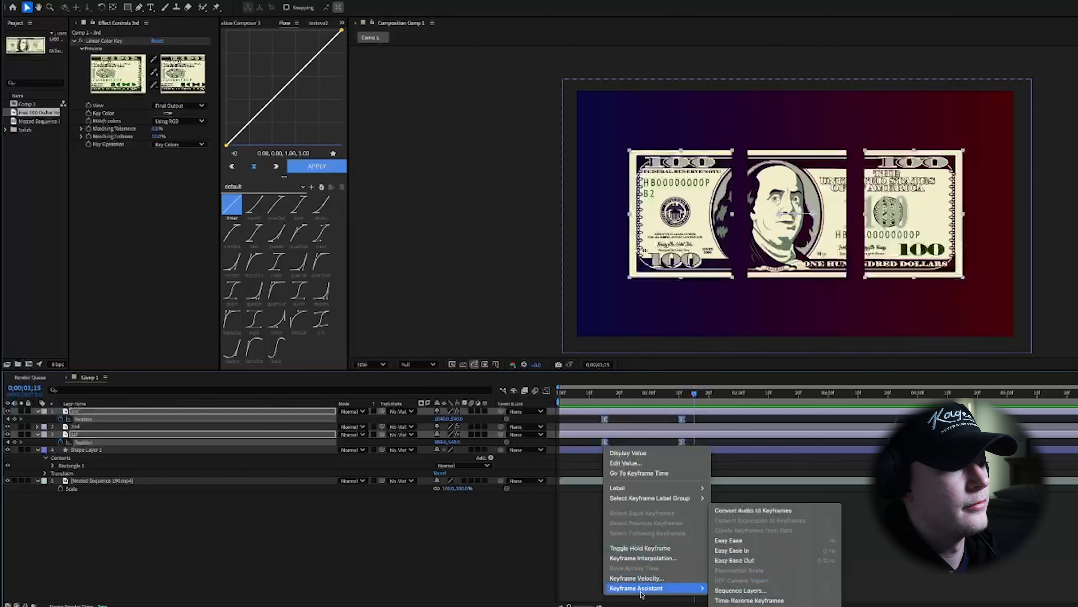
pyautogui.click(743, 544)
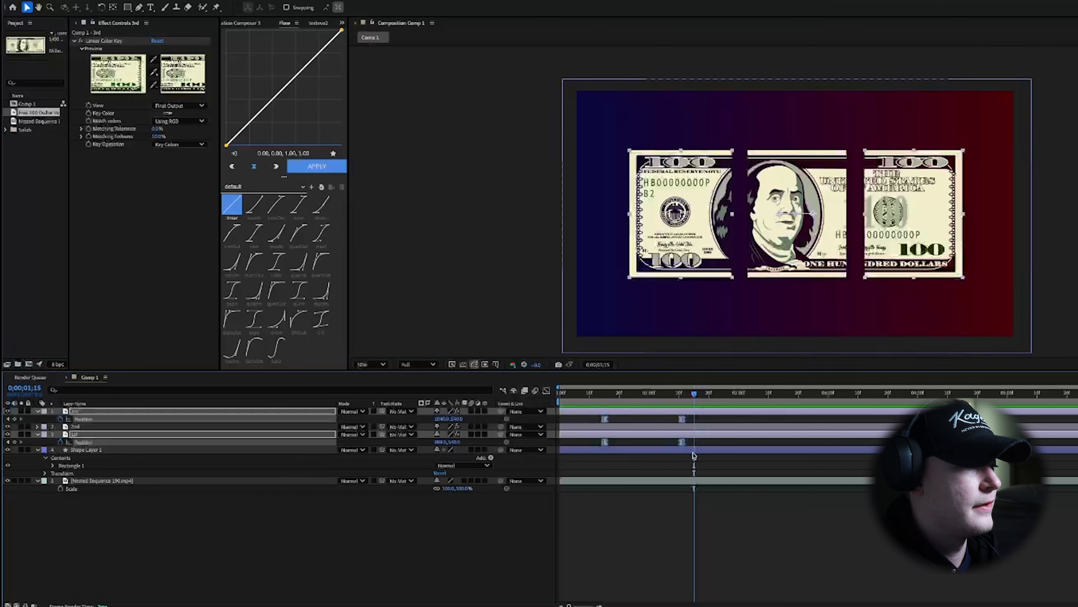
# Lengthen the incoming ease of the 1st and 3rd layers' end Position keyframes so speed peaks early, and preview the split.
pyautogui.click(546, 390)
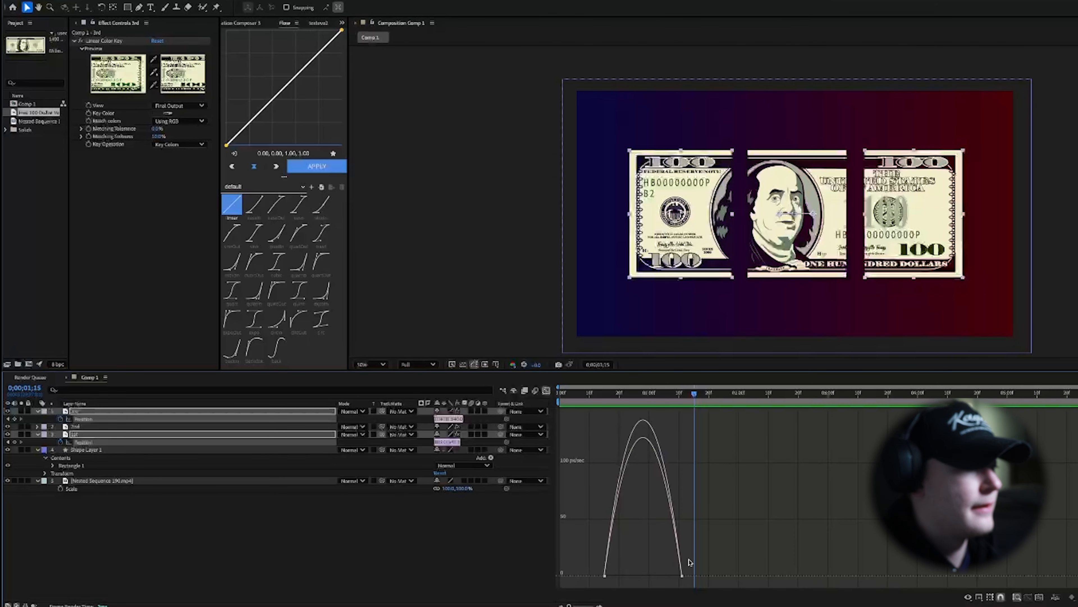
pyautogui.moveTo(698, 527); pyautogui.dragTo(669, 577)
pyautogui.moveTo(714, 550); pyautogui.dragTo(672, 545)
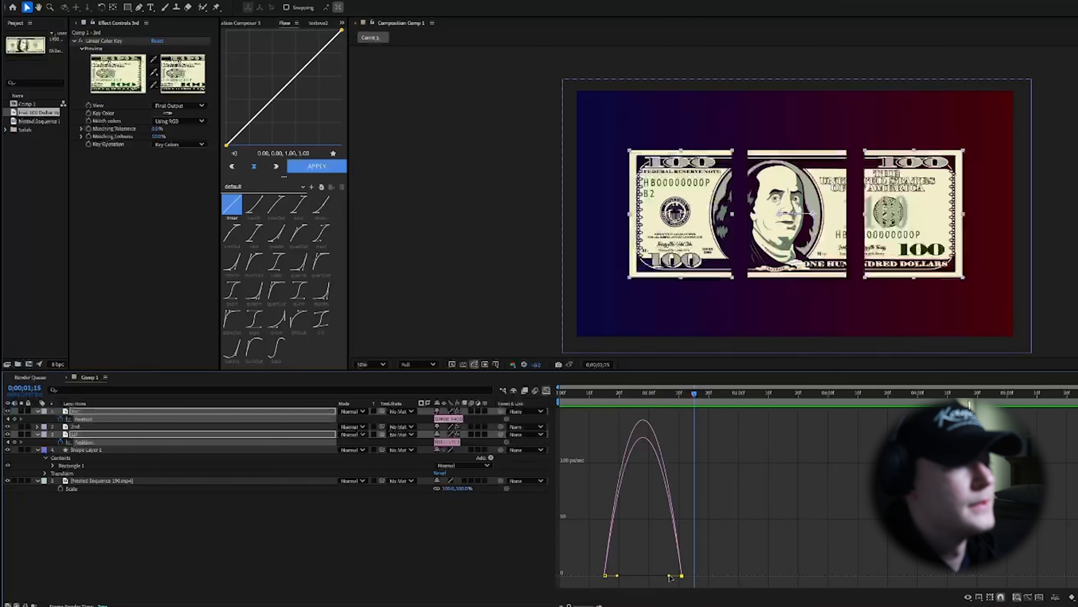
pyautogui.moveTo(668, 576); pyautogui.dragTo(643, 576)
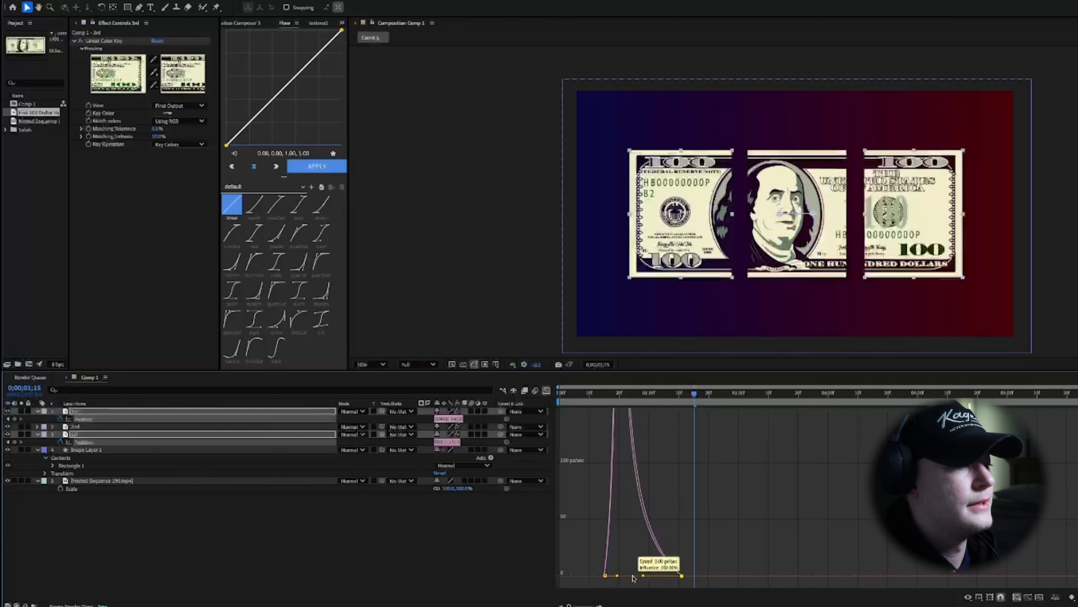
pyautogui.click(547, 390)
pyautogui.click(592, 394)
pyautogui.press('space')
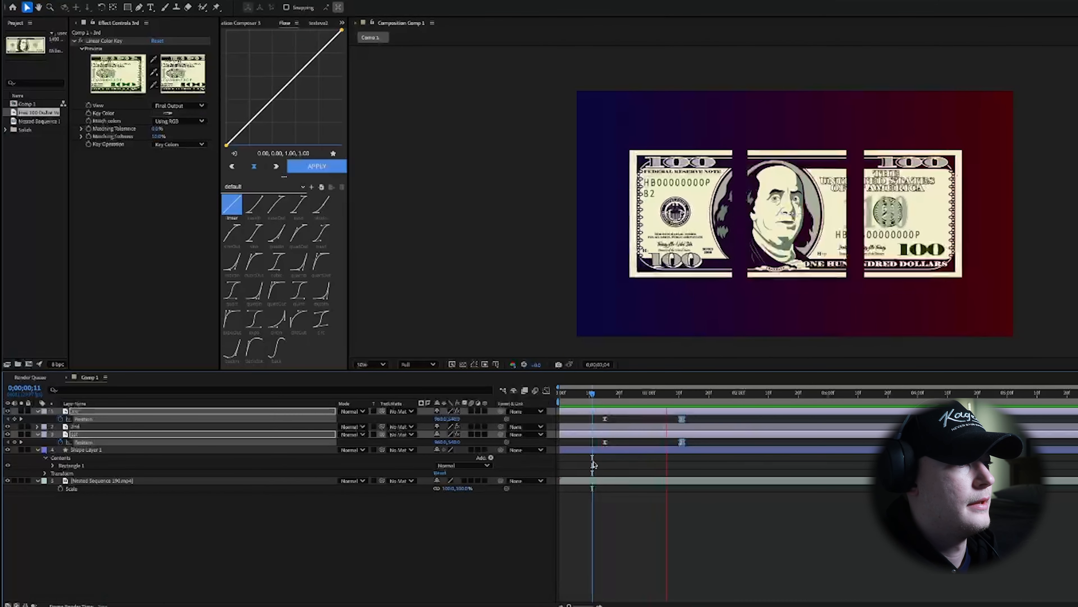
pyautogui.press('space')
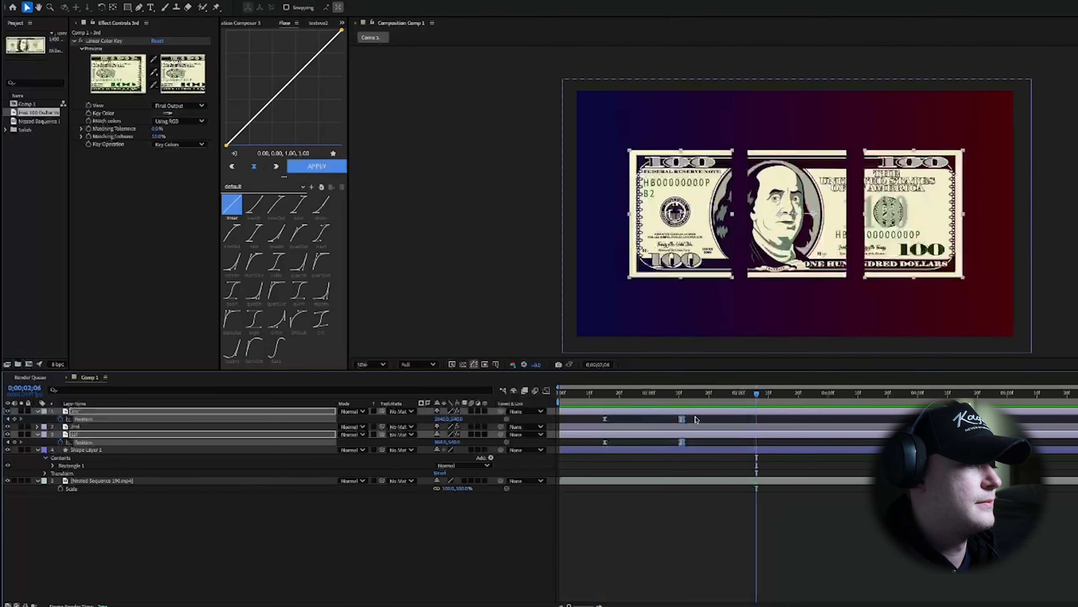
pyautogui.click(596, 395)
pyautogui.press('space')
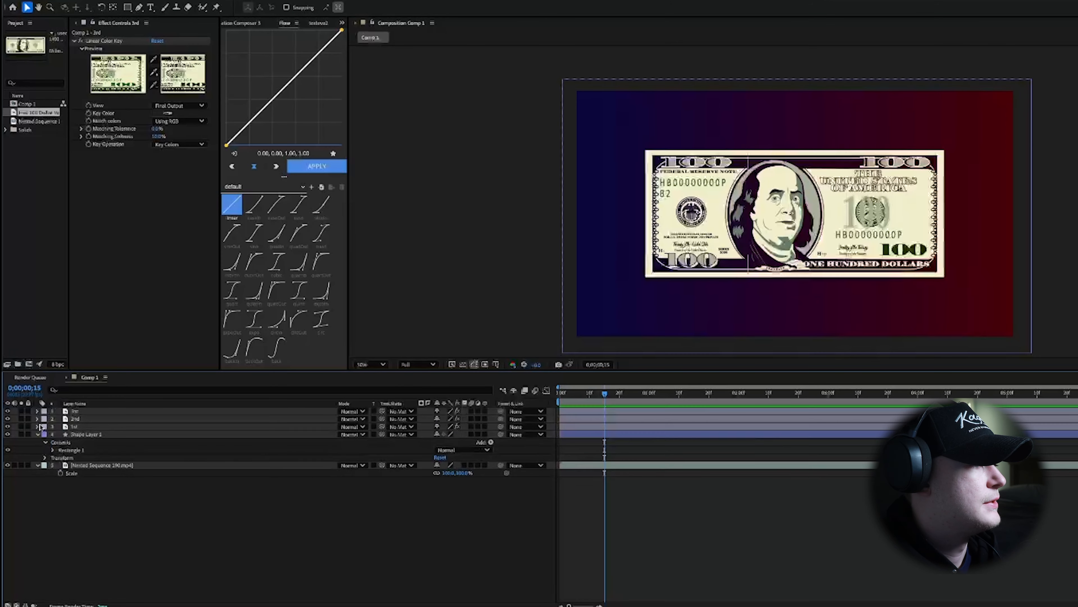
# Pre-compose the 1st, 2nd and 3rd layers together as Pre-comp 1, moving all attributes into the new composition.
pyautogui.click(96, 425)
pyautogui.keyDown('ctrl'); pyautogui.click(99, 419); pyautogui.keyUp('ctrl')
pyautogui.keyDown('ctrl'); pyautogui.click(100, 413); pyautogui.keyUp('ctrl')
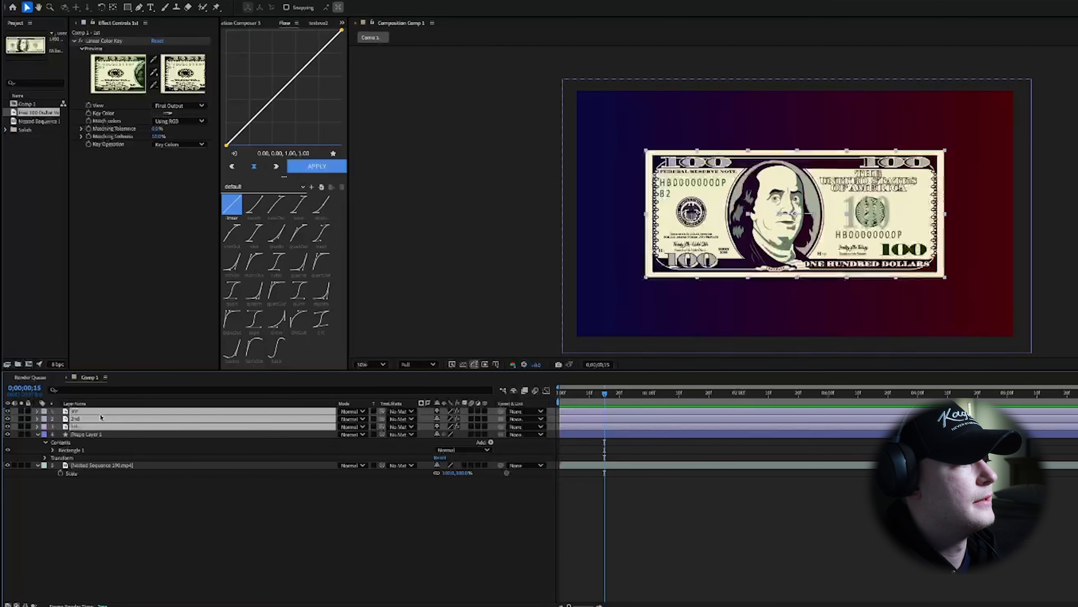
pyautogui.rightClick(141, 426)
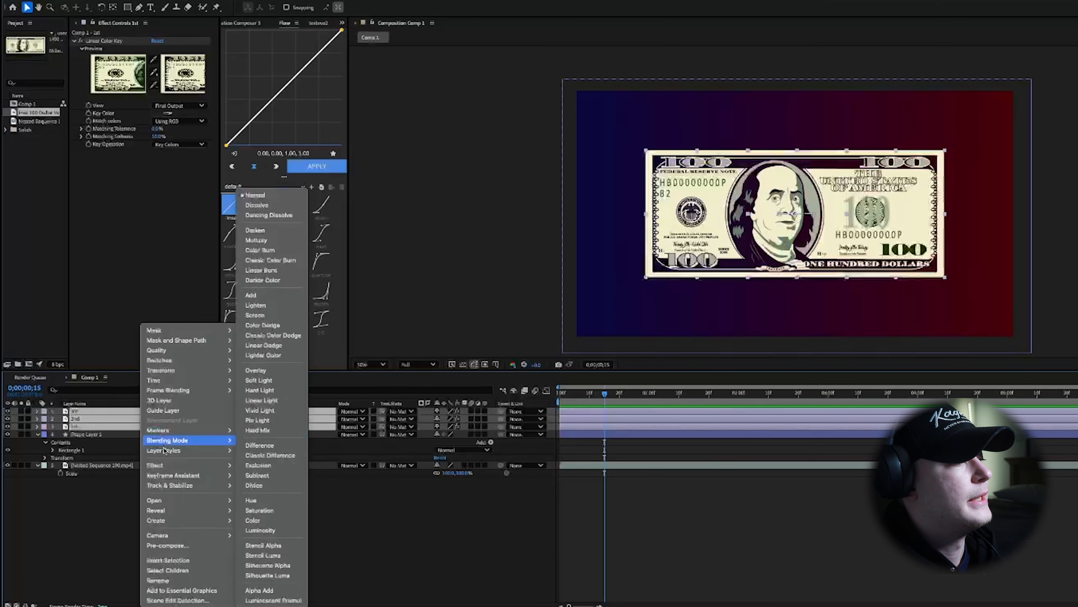
pyautogui.click(199, 545)
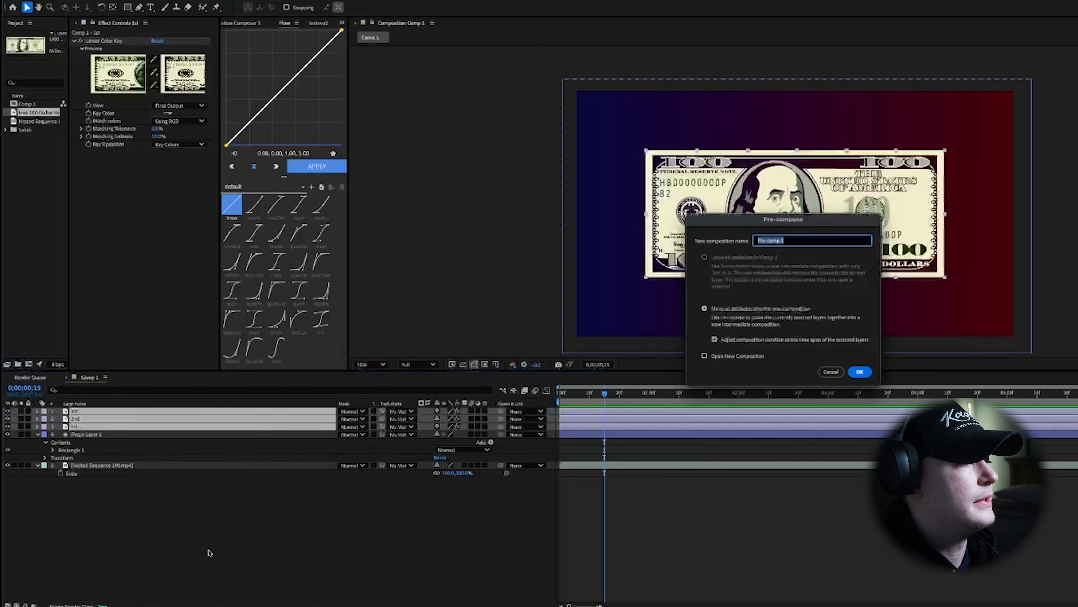
pyautogui.click(860, 371)
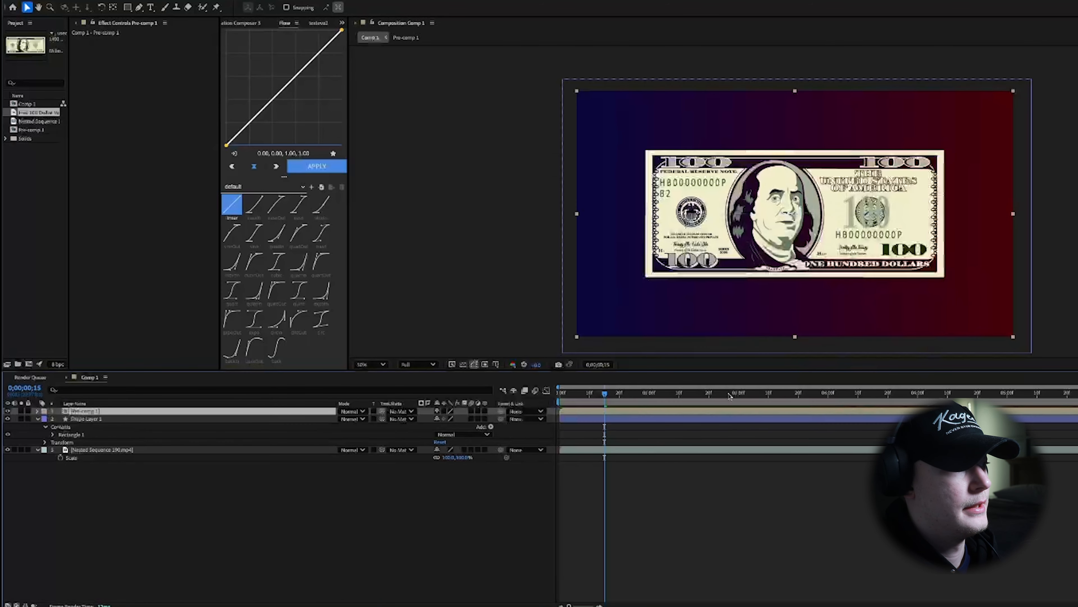
# Solo the reference clip to compare its split from 0;00;00;15 onward with Pre-comp 1's contents, and make Pre-comp 1 a 3D layer.
pyautogui.click(23, 449)
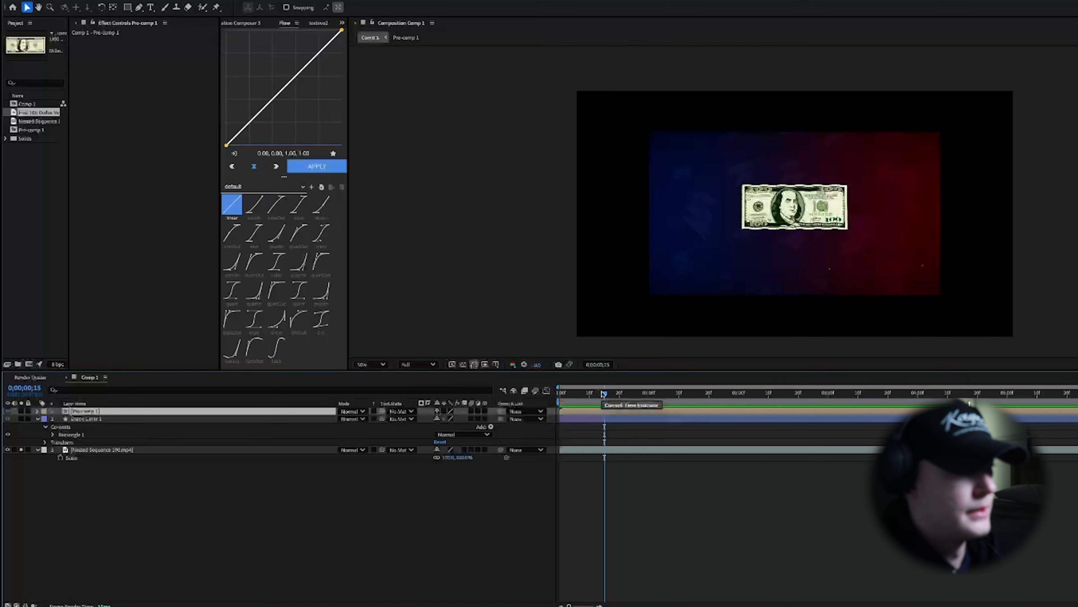
pyautogui.click(606, 393)
pyautogui.moveTo(606, 393); pyautogui.dragTo(631, 413)
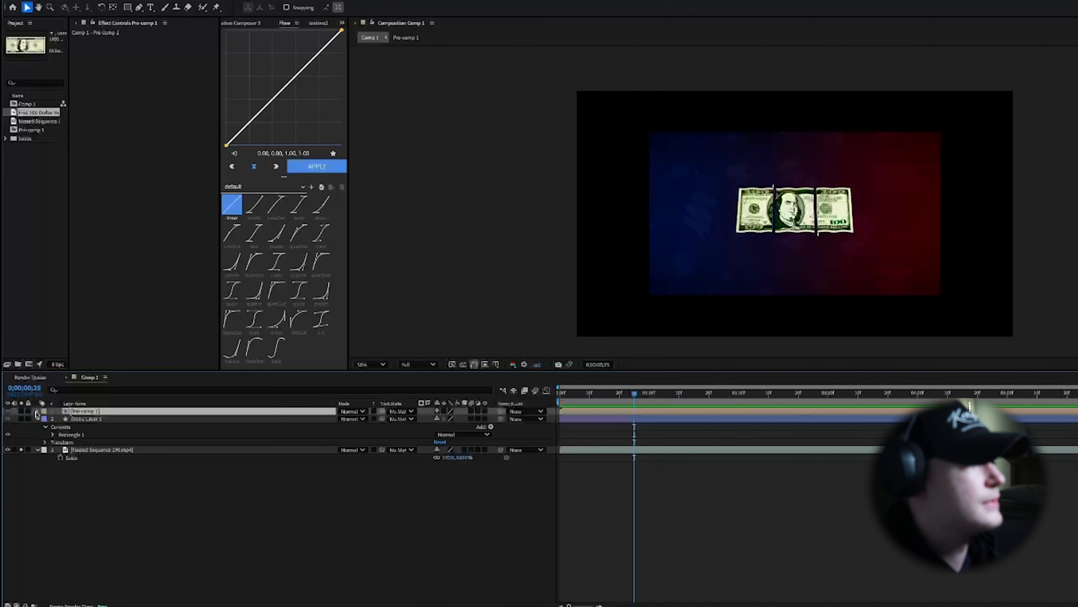
pyautogui.doubleClick(36, 412)
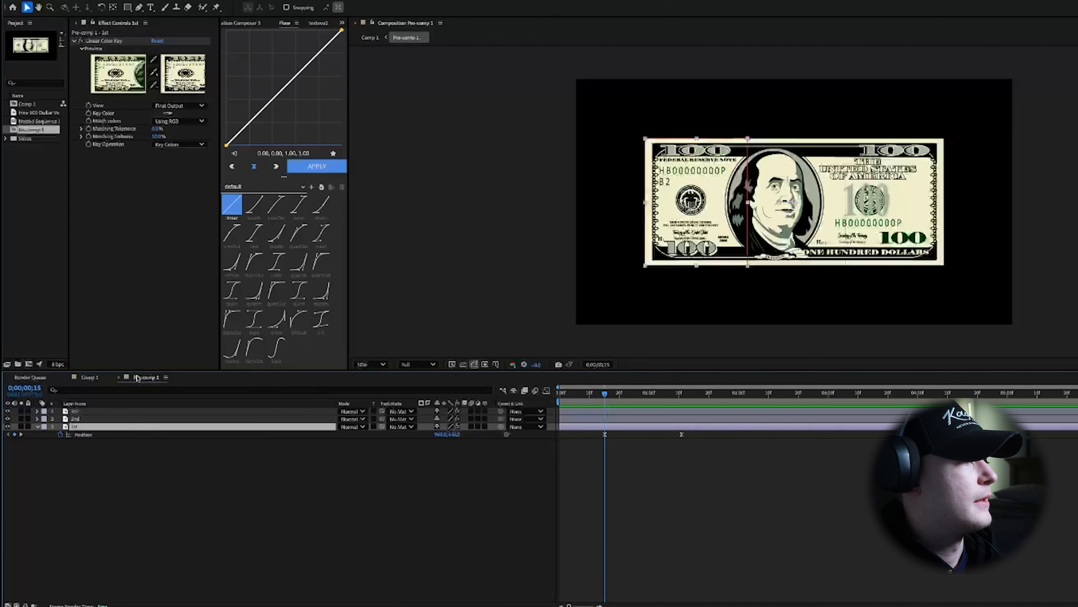
pyautogui.click(90, 378)
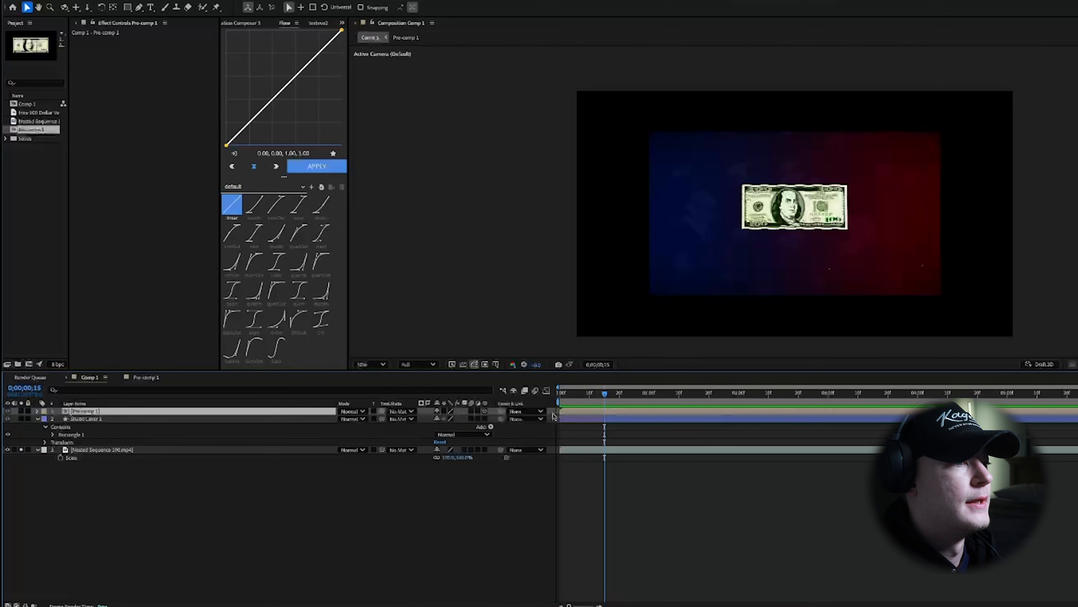
pyautogui.moveTo(595, 396); pyautogui.dragTo(619, 401)
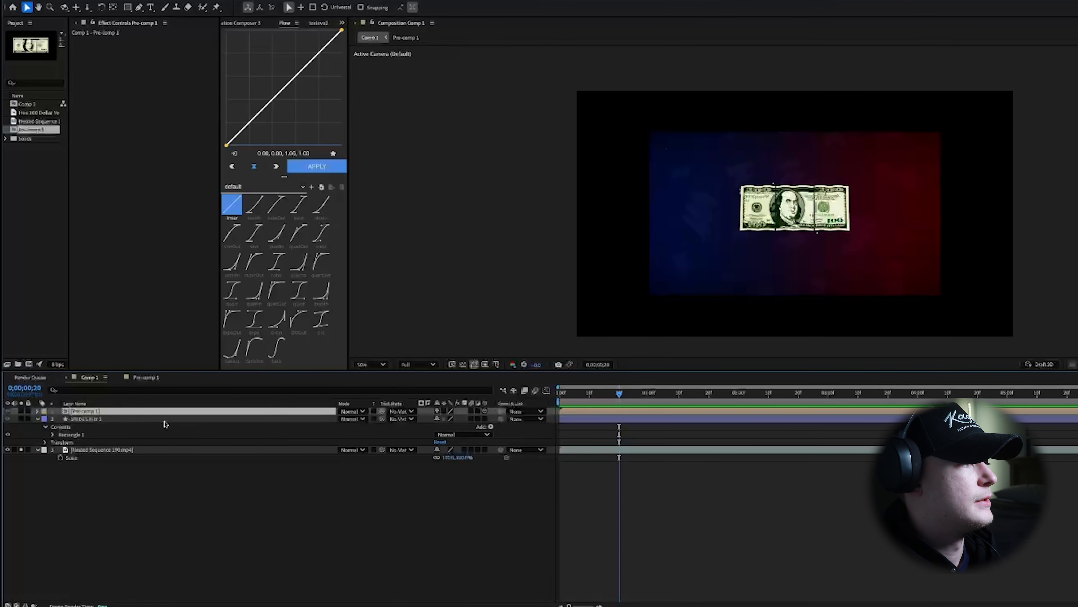
pyautogui.click(145, 377)
pyautogui.moveTo(623, 397); pyautogui.dragTo(605, 395)
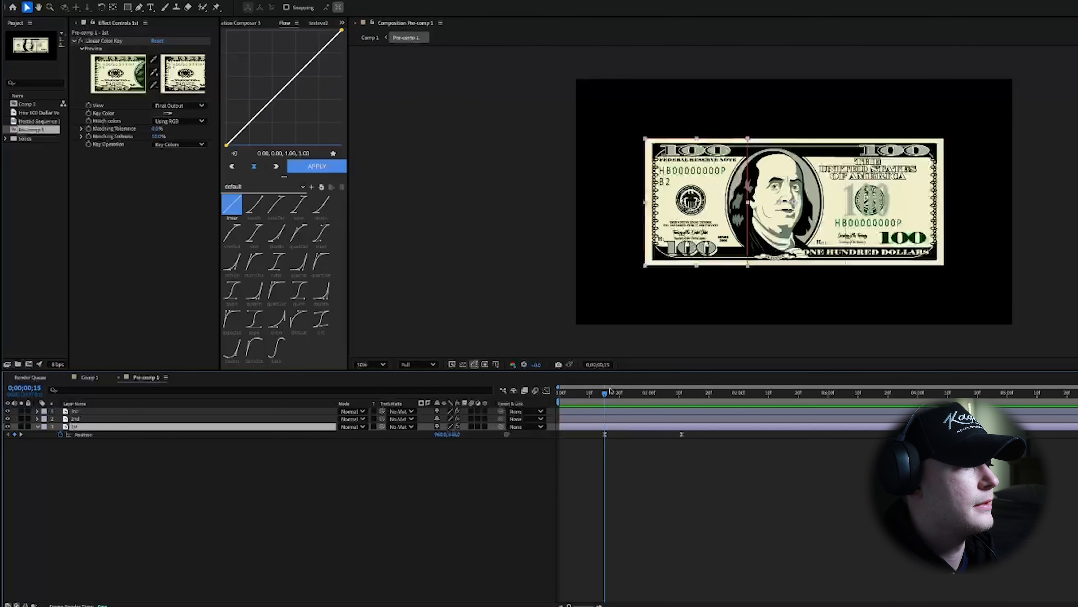
pyautogui.click(90, 377)
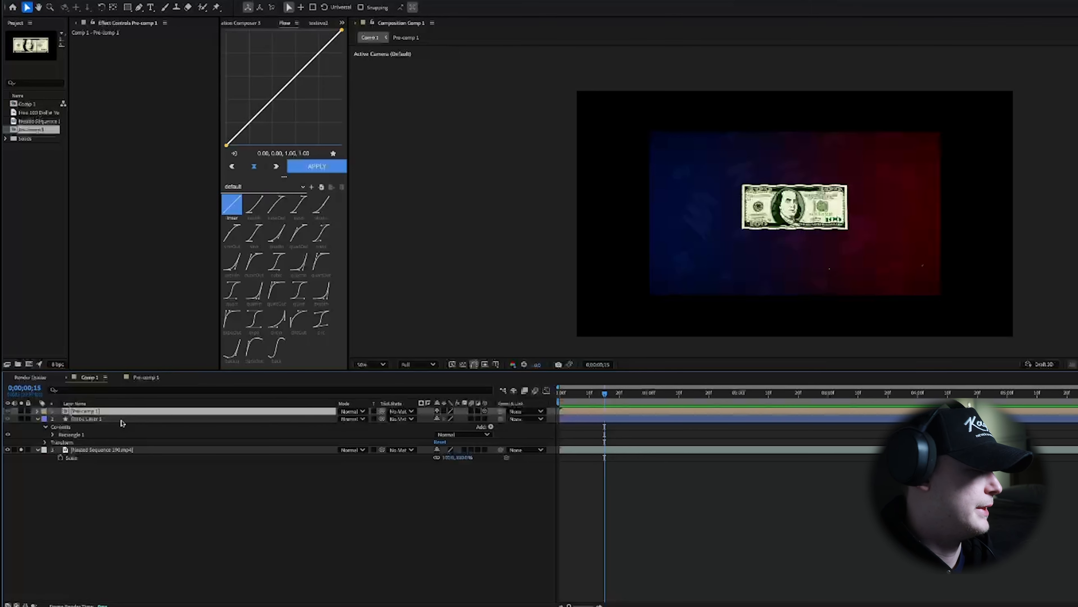
# Reveal Pre-comp 1's rotation properties and add a two-node camera with the Custom preset to Comp 1.
pyautogui.press('r')
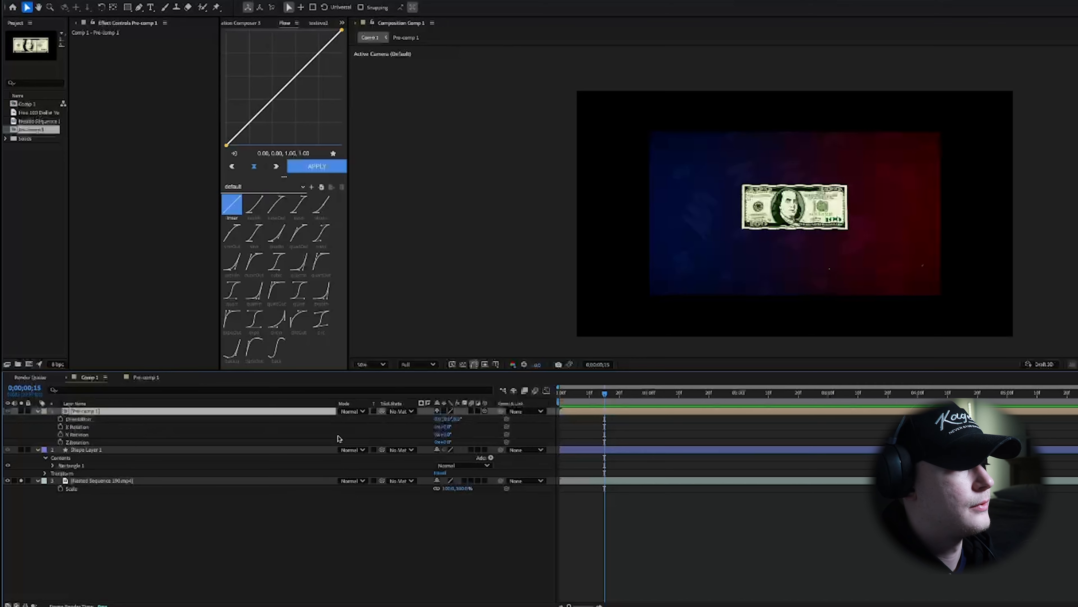
pyautogui.rightClick(309, 484)
pyautogui.moveTo(346, 490)
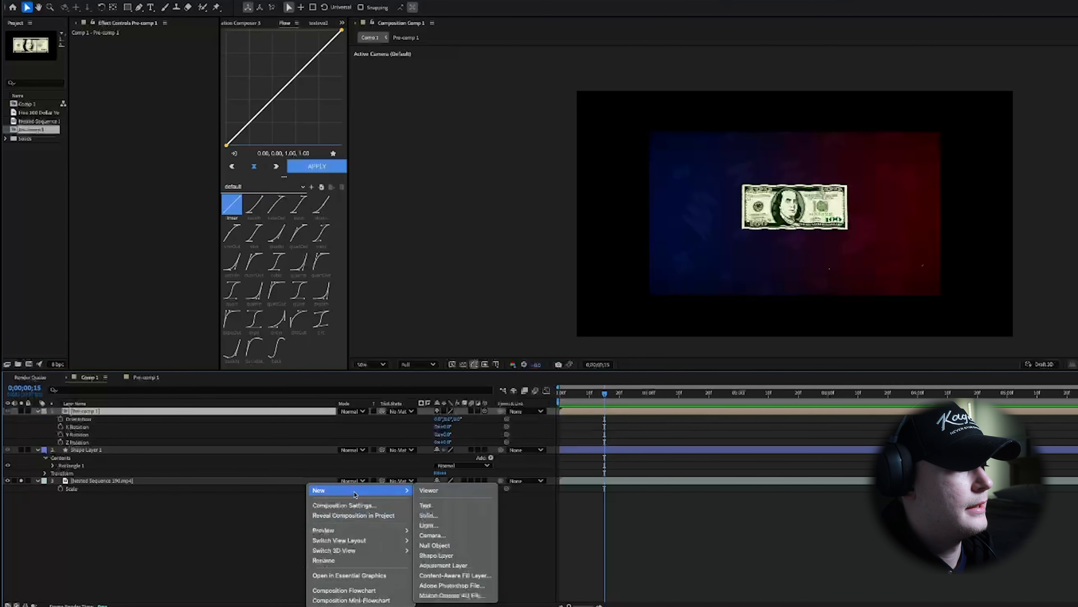
pyautogui.click(434, 536)
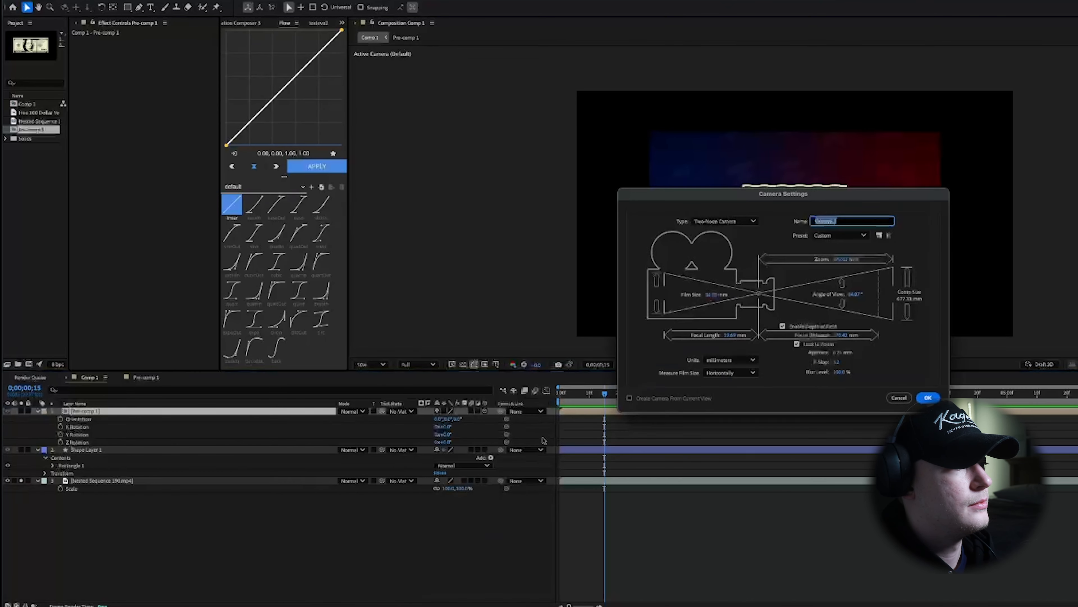
pyautogui.click(926, 398)
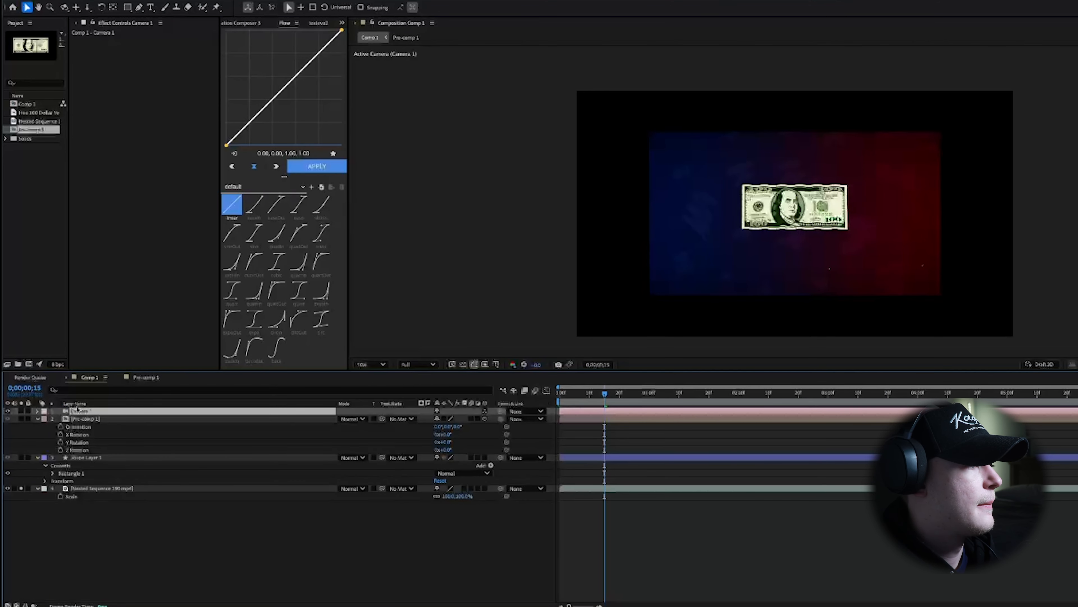
# Add a null object to Comp 1 and turn both the null and Shape Layer 1 into 3D layers.
pyautogui.rightClick(291, 484)
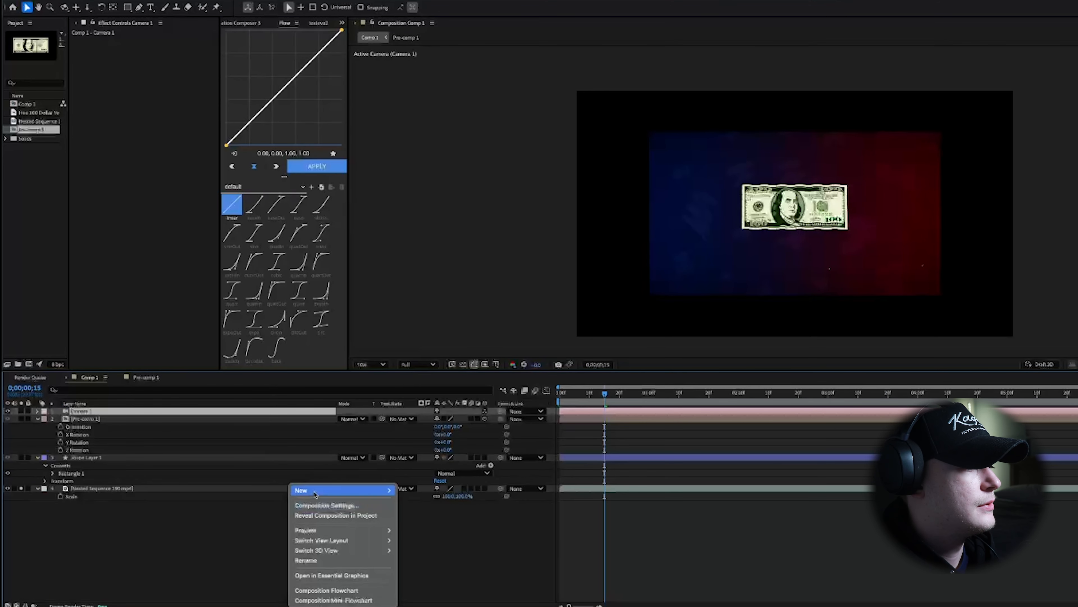
pyautogui.moveTo(374, 490)
pyautogui.click(419, 545)
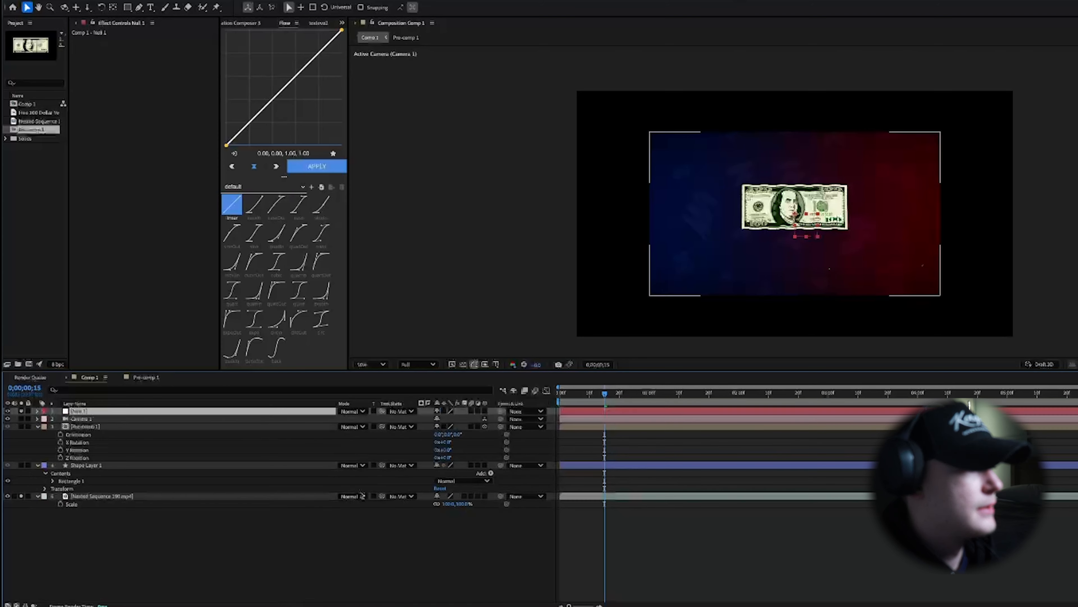
pyautogui.click(484, 411)
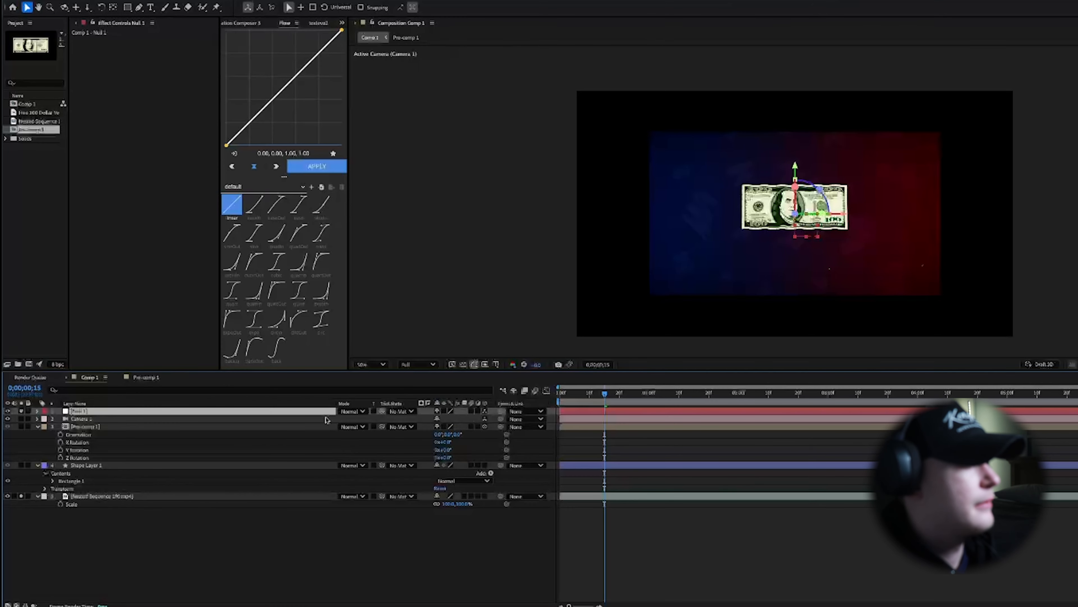
pyautogui.moveTo(484, 465); pyautogui.dragTo(486, 428)
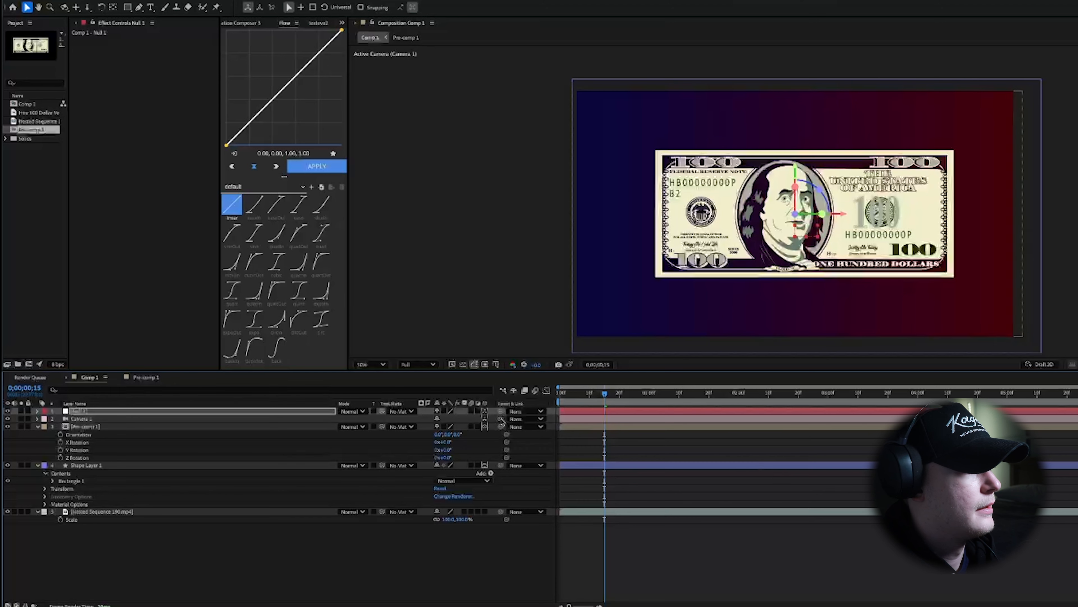
# Parent Camera 1 to Null 1 and select the Pre-comp 1 layer.
pyautogui.moveTo(501, 419); pyautogui.dragTo(304, 414)
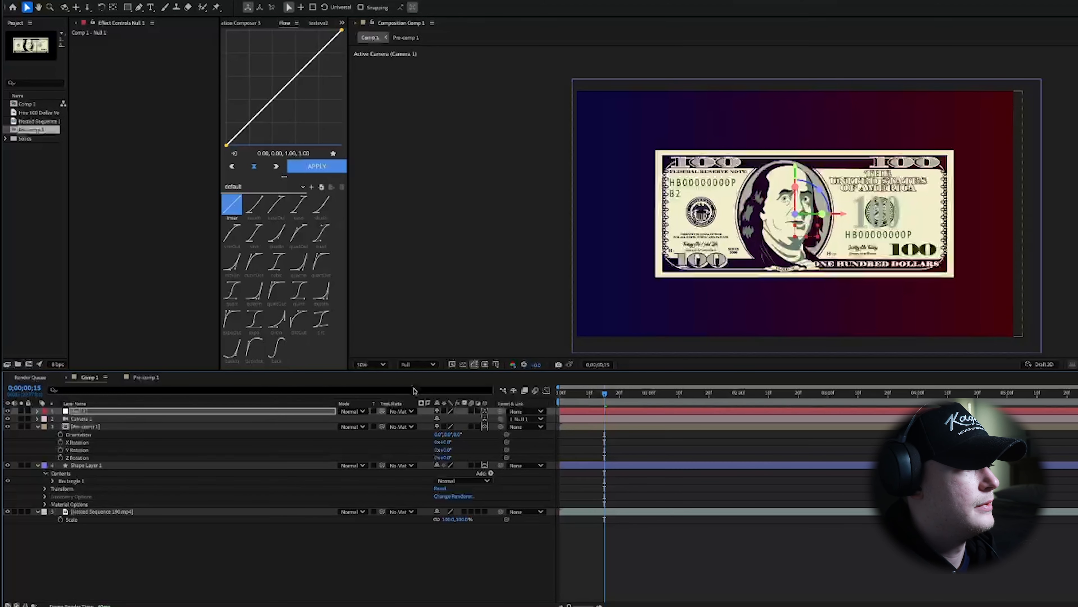
pyautogui.click(309, 420)
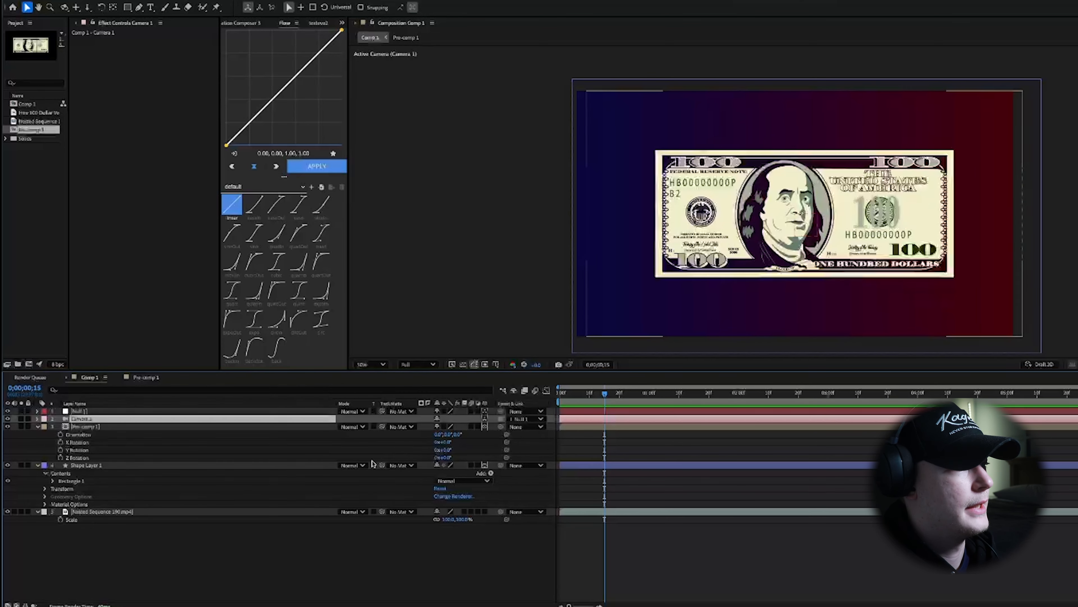
pyautogui.click(174, 427)
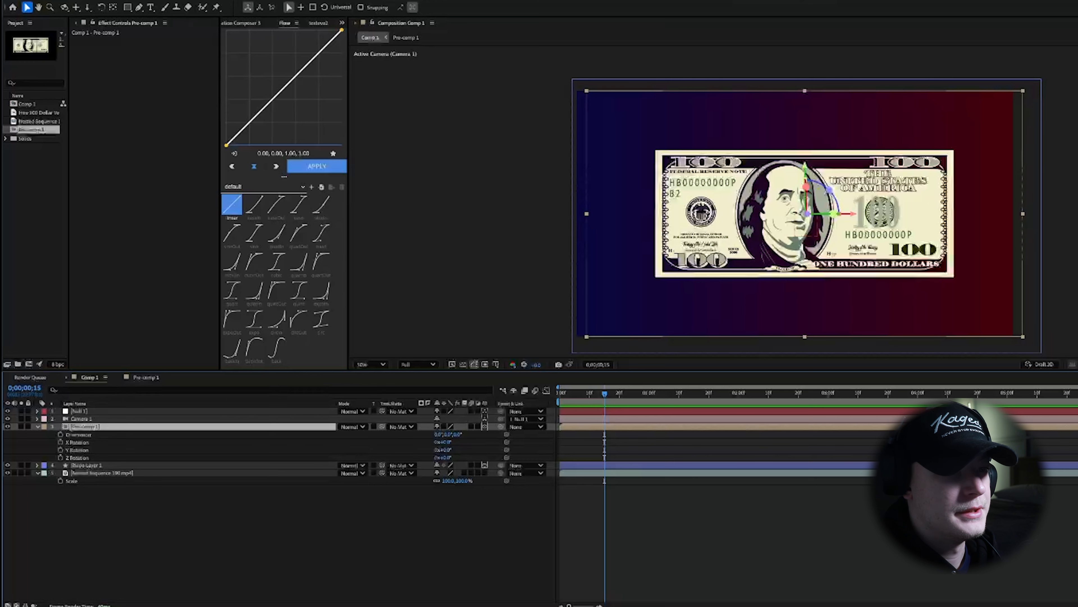
# Switch the composition viewer to two views, showing the Top view beside Active Camera, and deselect the layers.
pyautogui.click(1077, 364)
pyautogui.click(1077, 374)
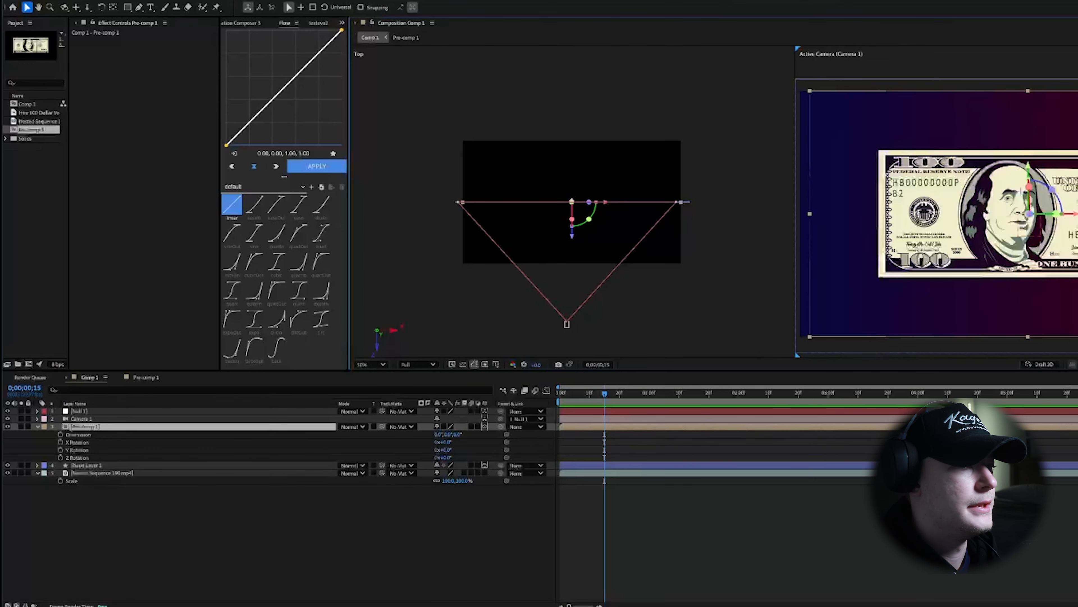
pyautogui.click(793, 303)
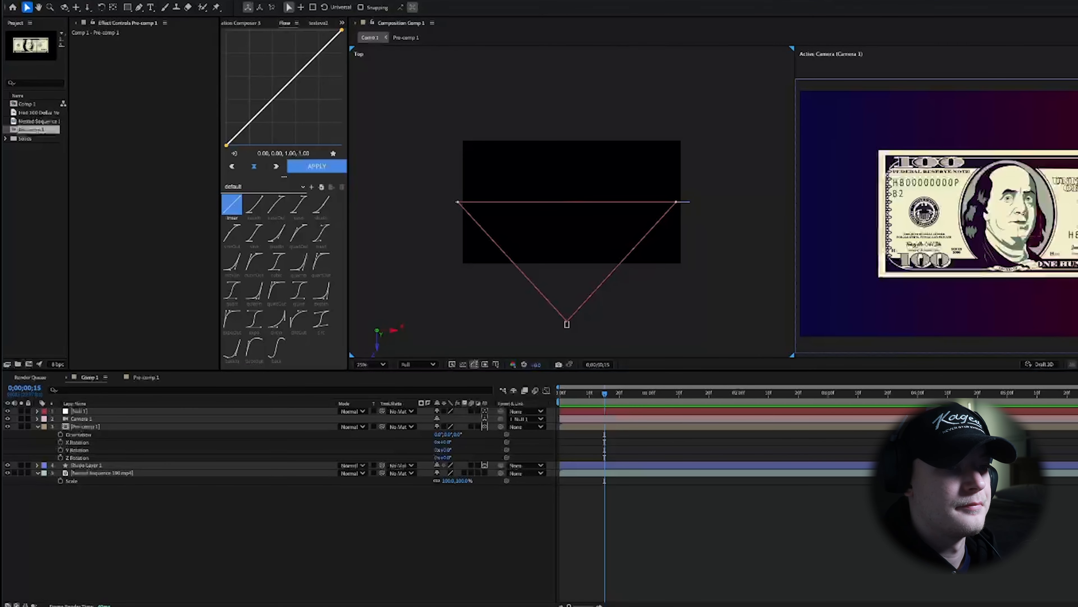
# Switch the first composition view to Left and tilt Pre-comp 1 around its X axis.
pyautogui.click(1077, 391)
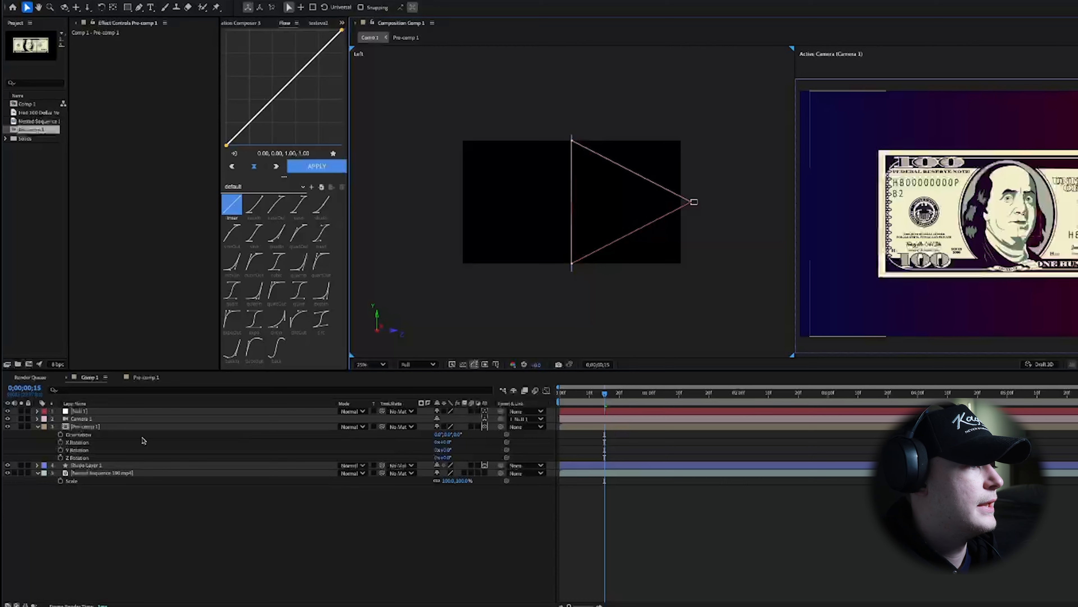
pyautogui.moveTo(443, 441); pyautogui.dragTo(454, 442)
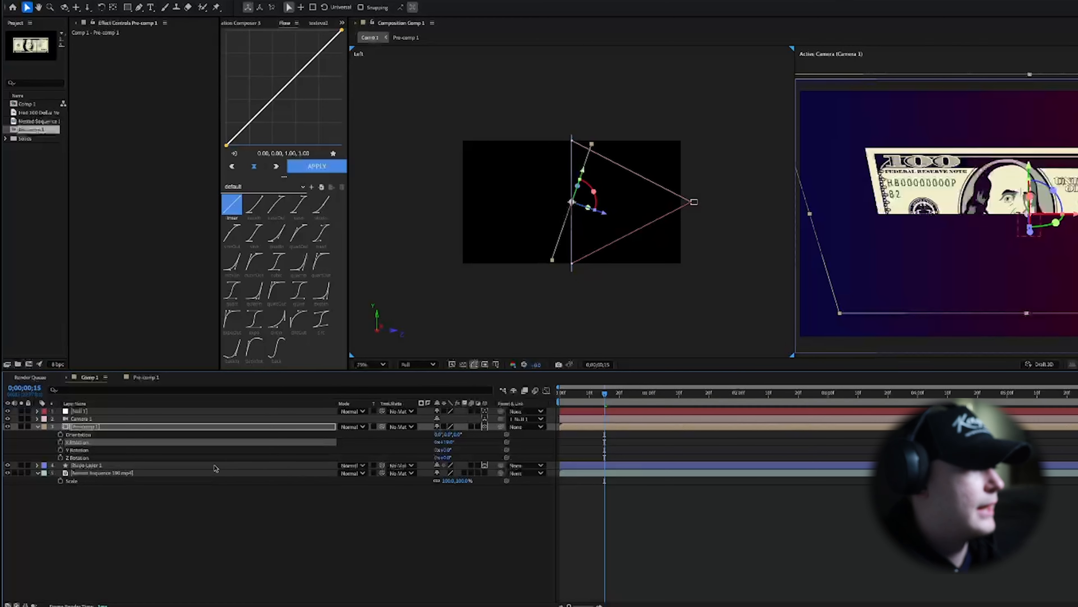
# Move Shape Layer 1 back along its Z axis in the Left view so it clears the tilted bill.
pyautogui.click(214, 465)
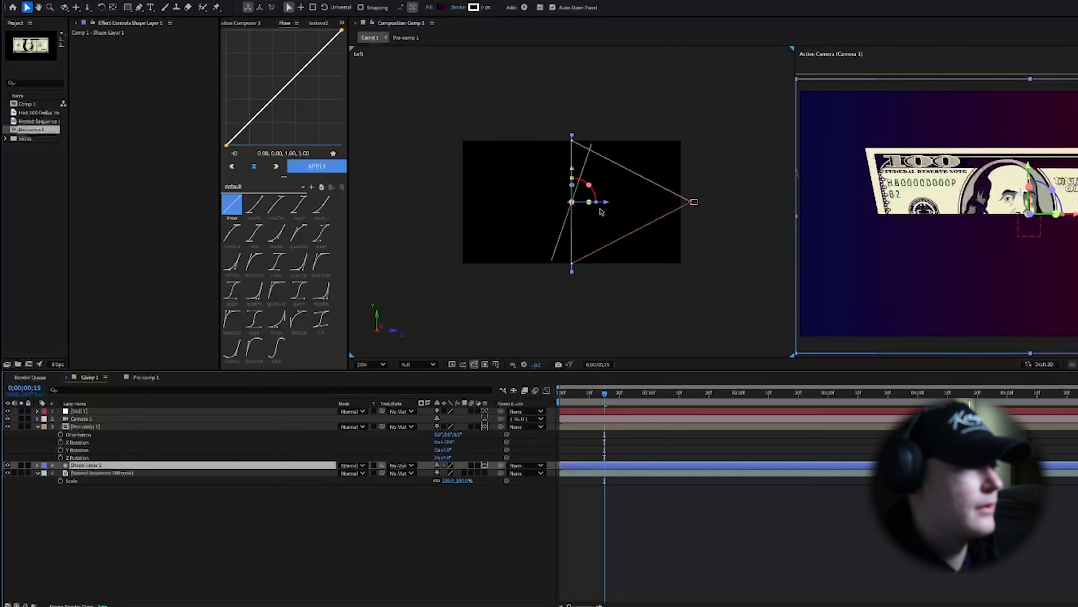
pyautogui.moveTo(606, 203); pyautogui.dragTo(586, 214)
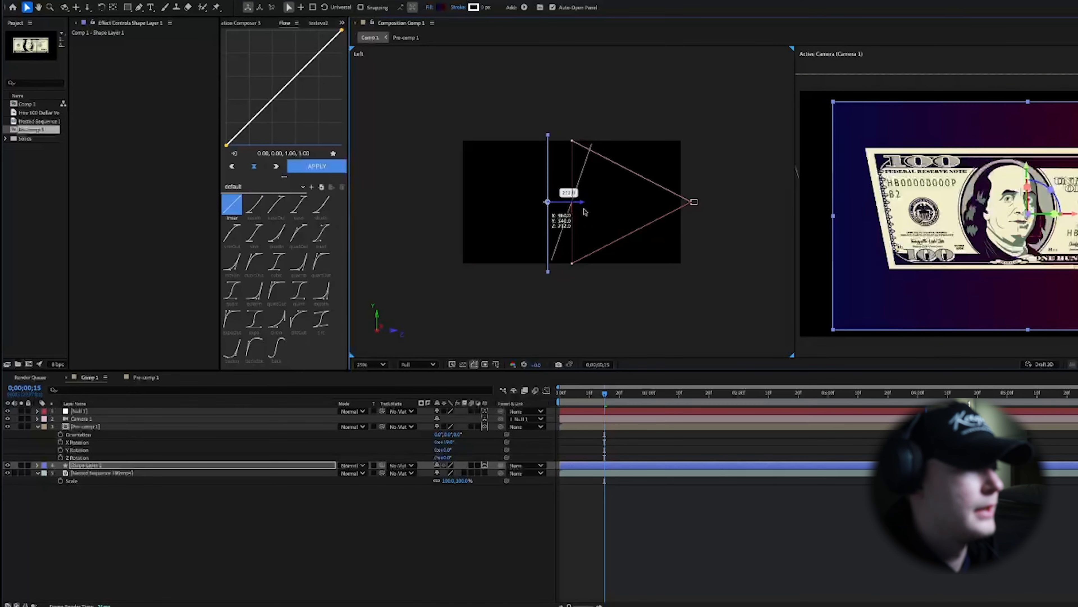
pyautogui.click(214, 467)
pyautogui.scroll(-2, 1013, 242)
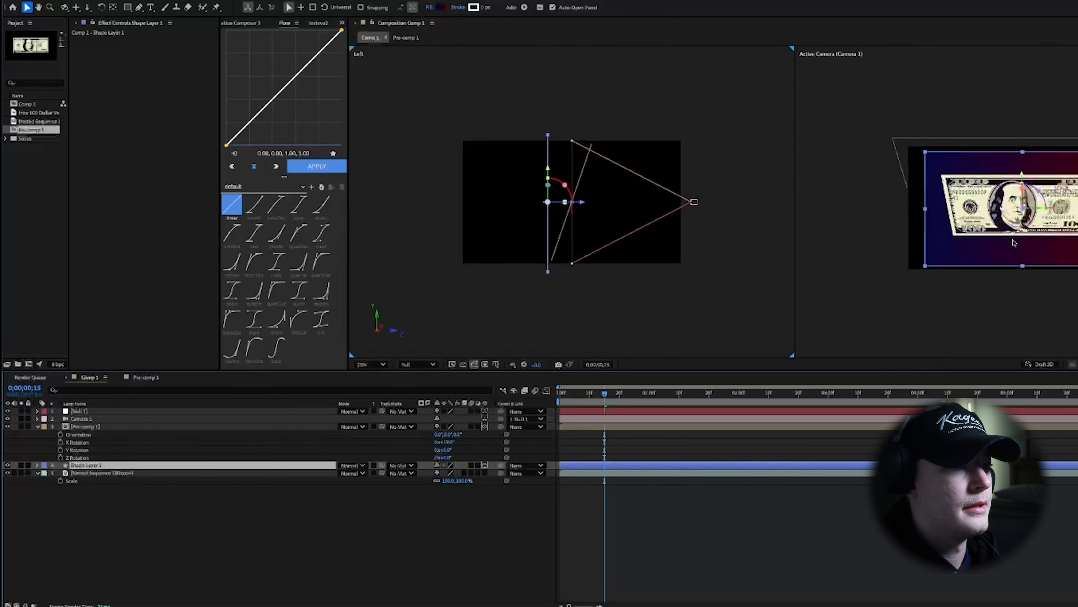
# Scale Shape Layer 1 up to 120% and push it farther back along Z, then preview the animation.
pyautogui.press('s')
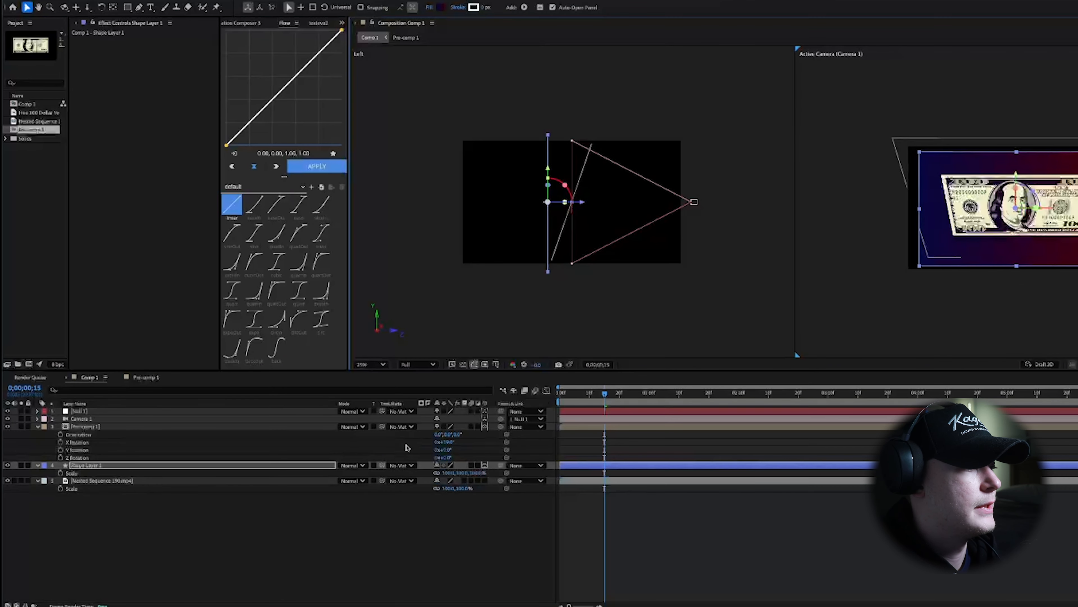
pyautogui.moveTo(451, 472); pyautogui.dragTo(604, 356)
pyautogui.click(599, 394)
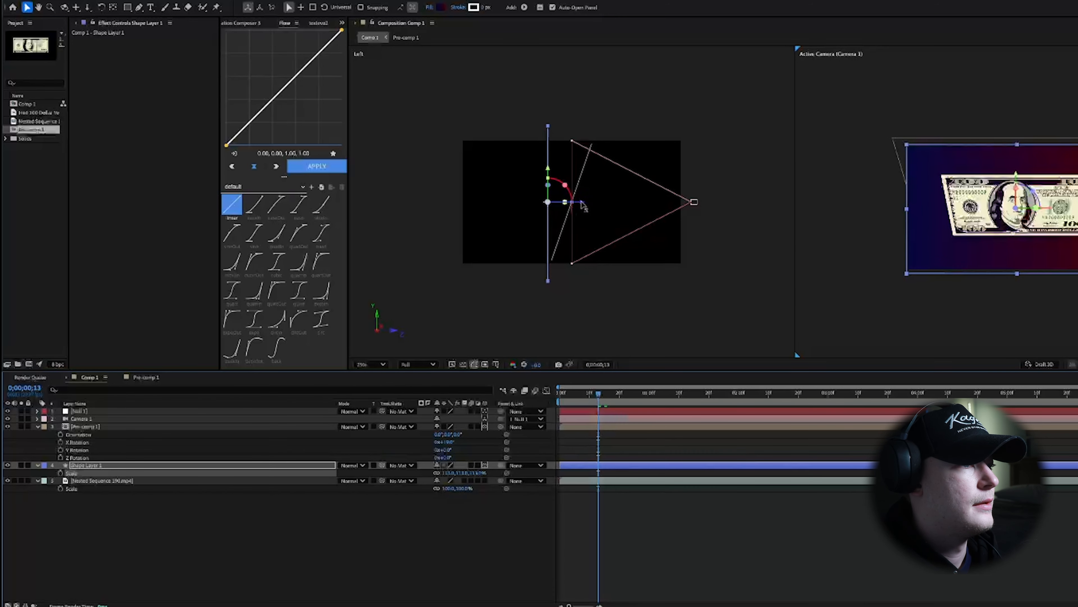
pyautogui.moveTo(582, 203); pyautogui.dragTo(574, 206)
pyautogui.moveTo(449, 473); pyautogui.dragTo(455, 473)
pyautogui.press('space')
pyautogui.press('space')
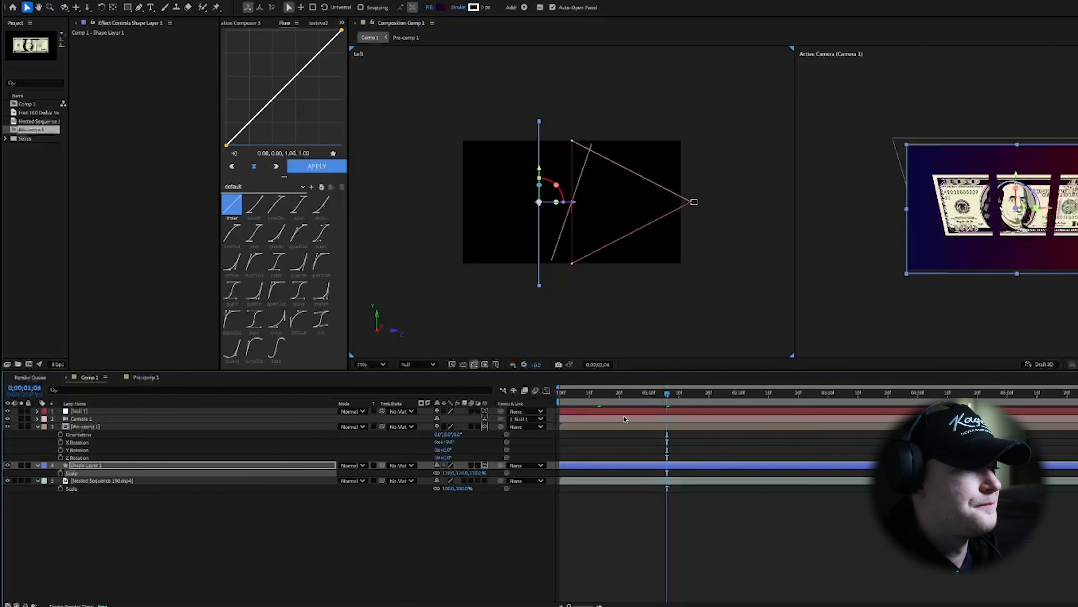
# Examine the speed graph of Pre-comp 1's position and X rotation keyframes.
pyautogui.click(597, 428)
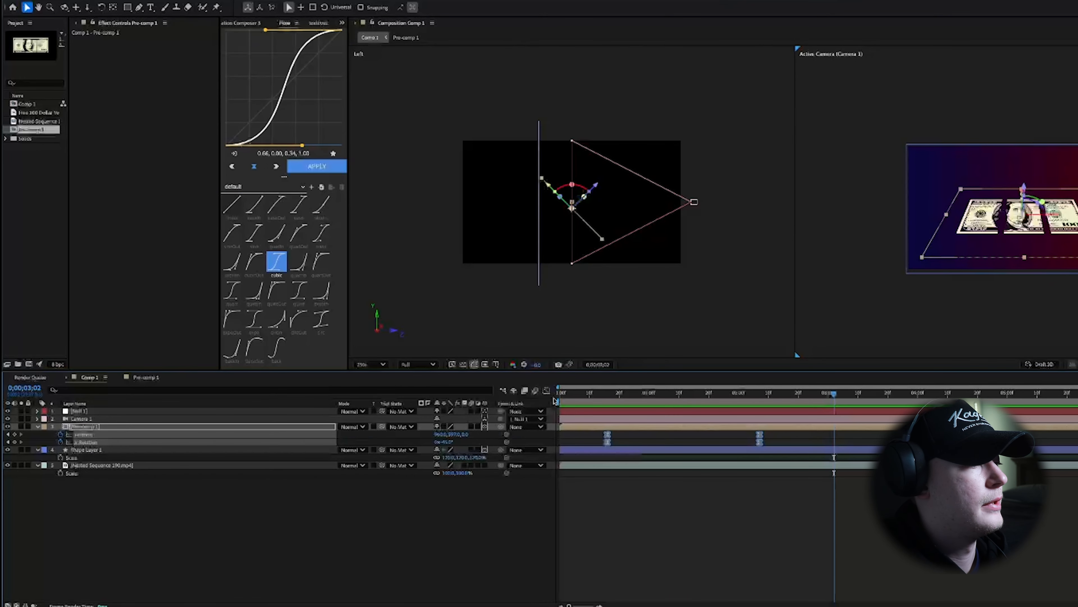
pyautogui.click(547, 391)
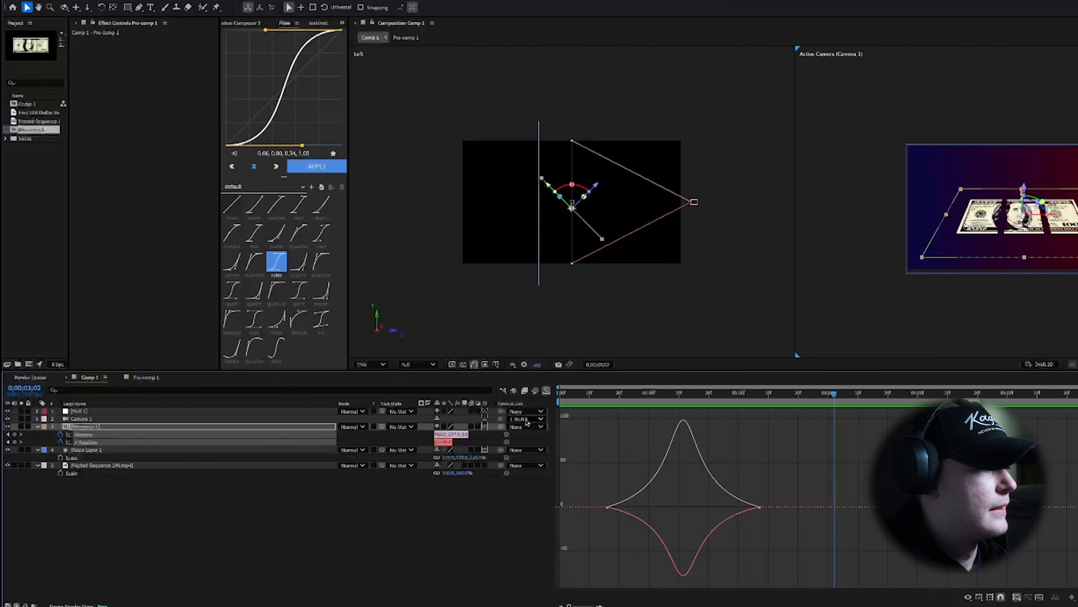
pyautogui.click(547, 391)
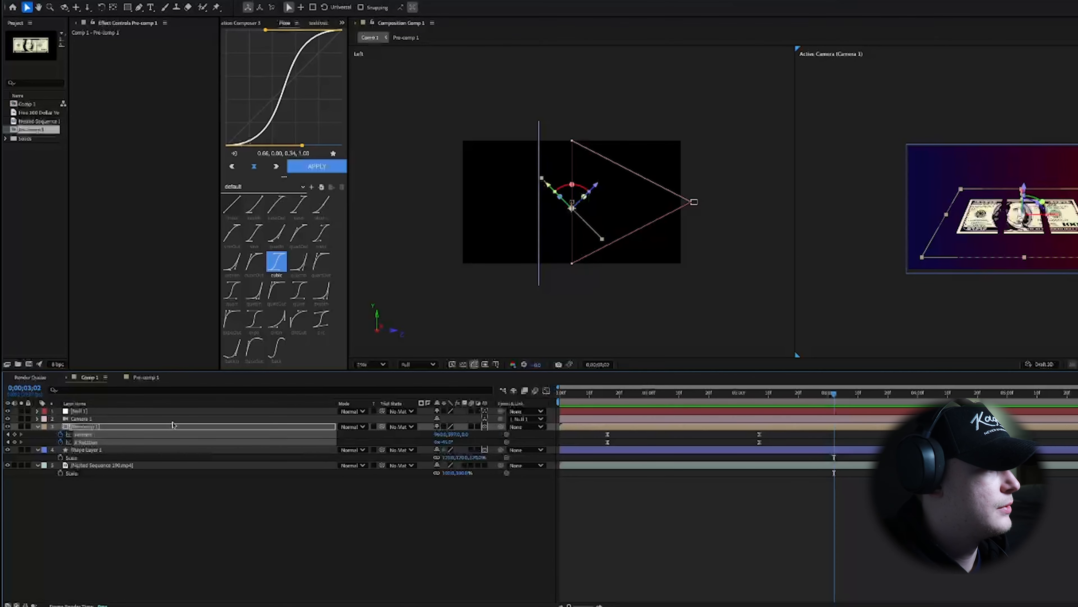
# Inspect the speed graph of the outer bill sections' position keyframes inside Pre-comp 1, then collapse the layer properties.
pyautogui.click(154, 379)
pyautogui.click(591, 393)
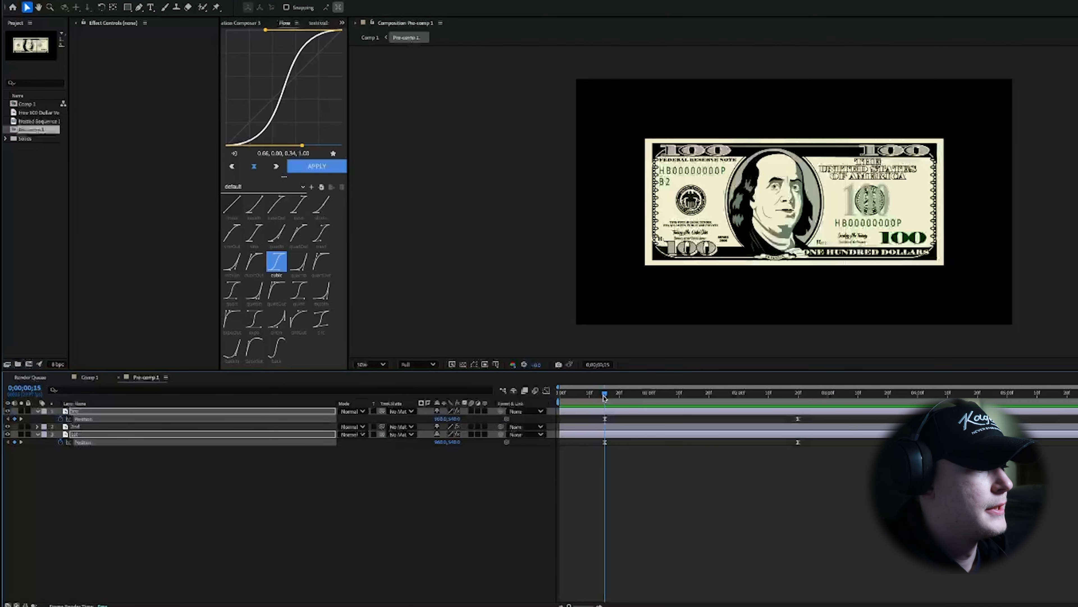
pyautogui.moveTo(811, 449); pyautogui.dragTo(552, 407)
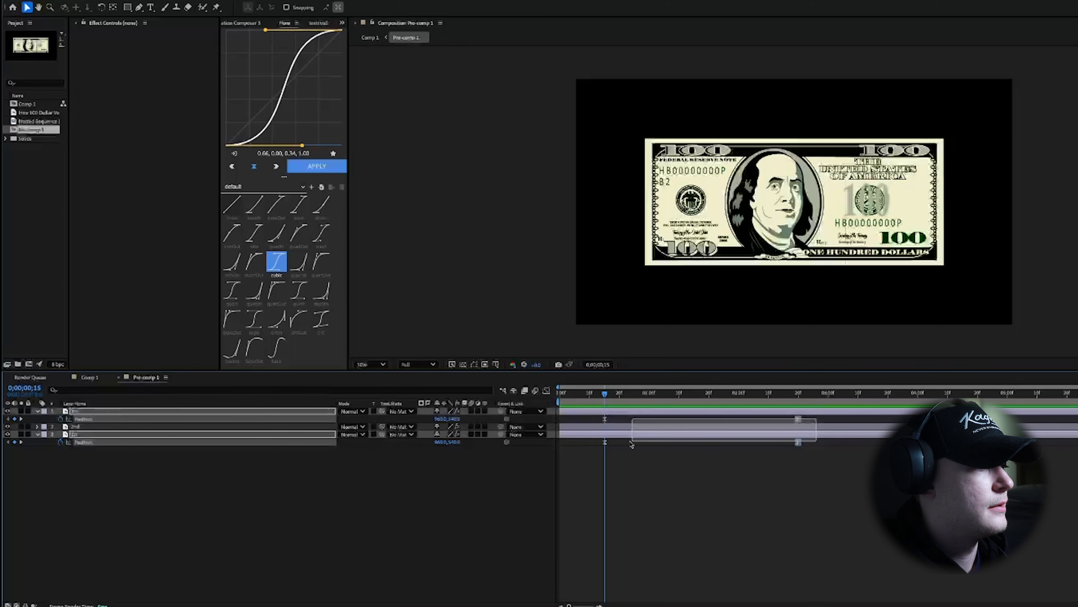
pyautogui.click(547, 391)
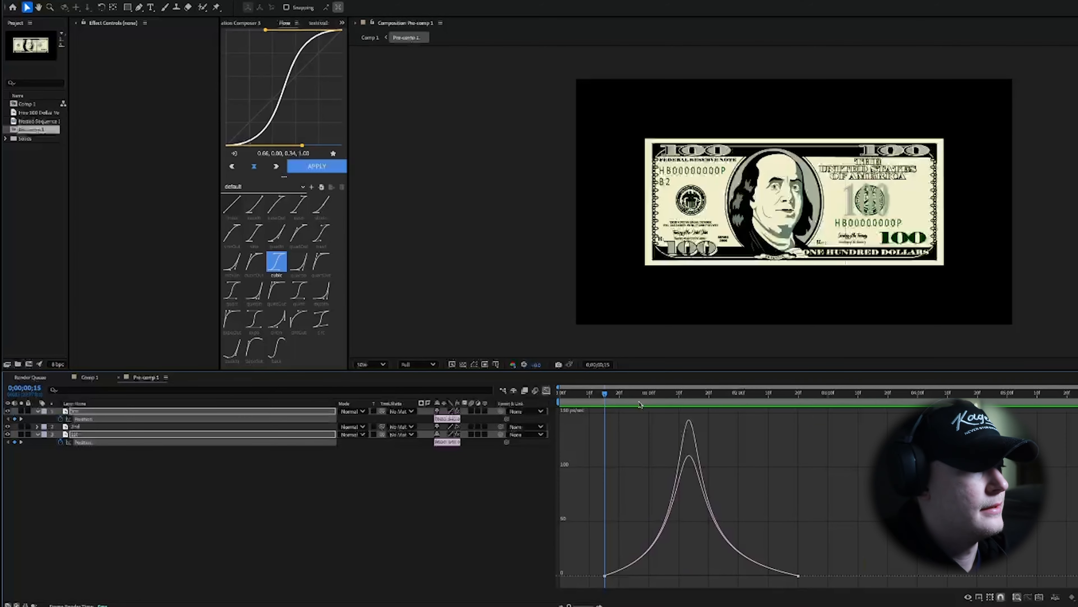
pyautogui.moveTo(605, 396); pyautogui.dragTo(787, 426)
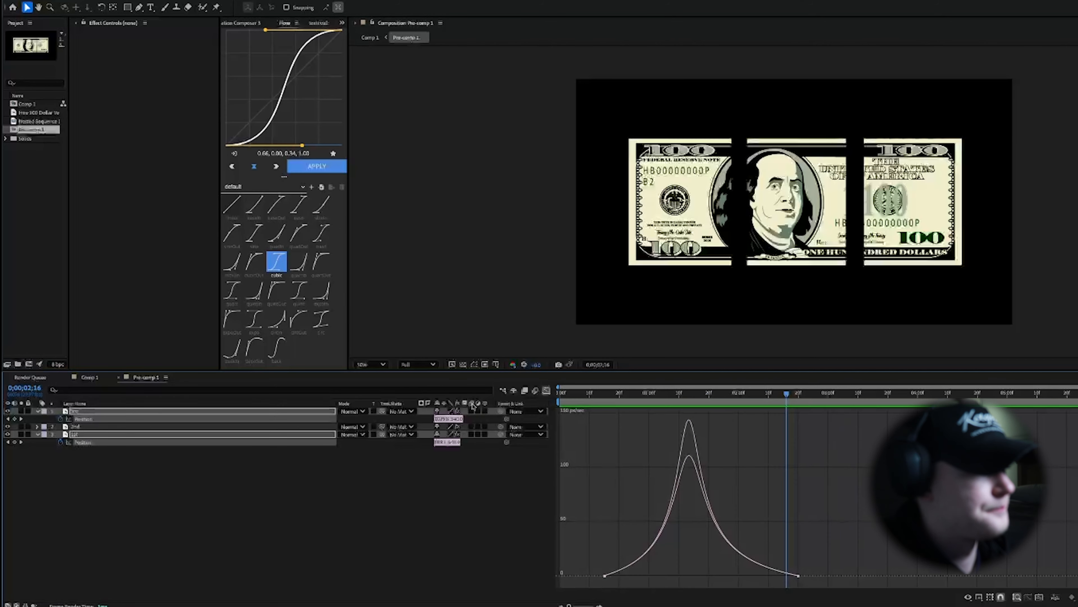
pyautogui.click(547, 390)
pyautogui.click(37, 412)
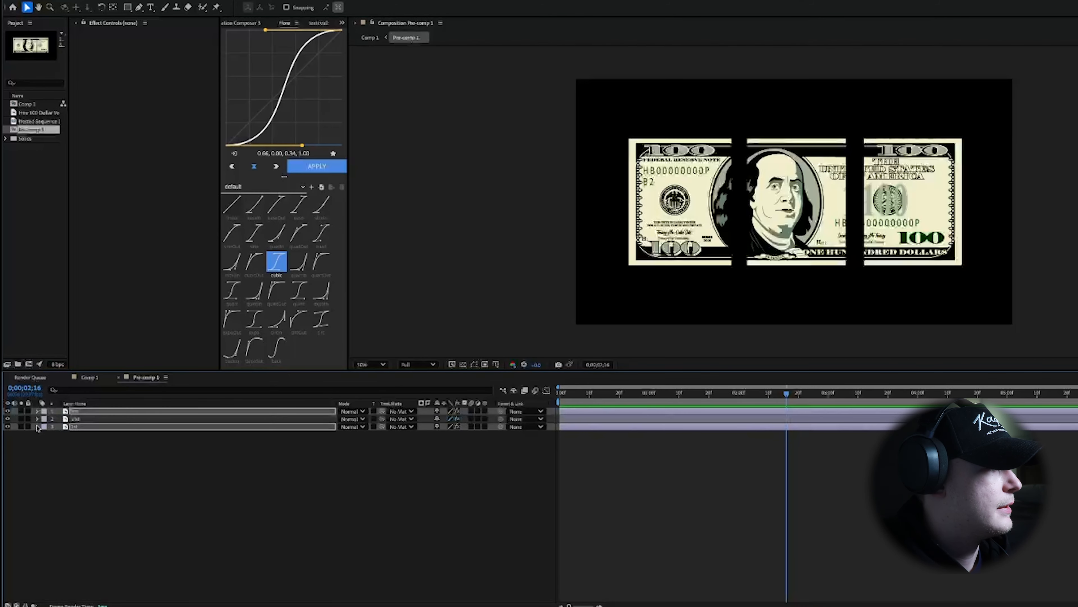
# Return to Comp 1 and solo the reference video layer to review how its bill splits apart.
pyautogui.click(119, 377)
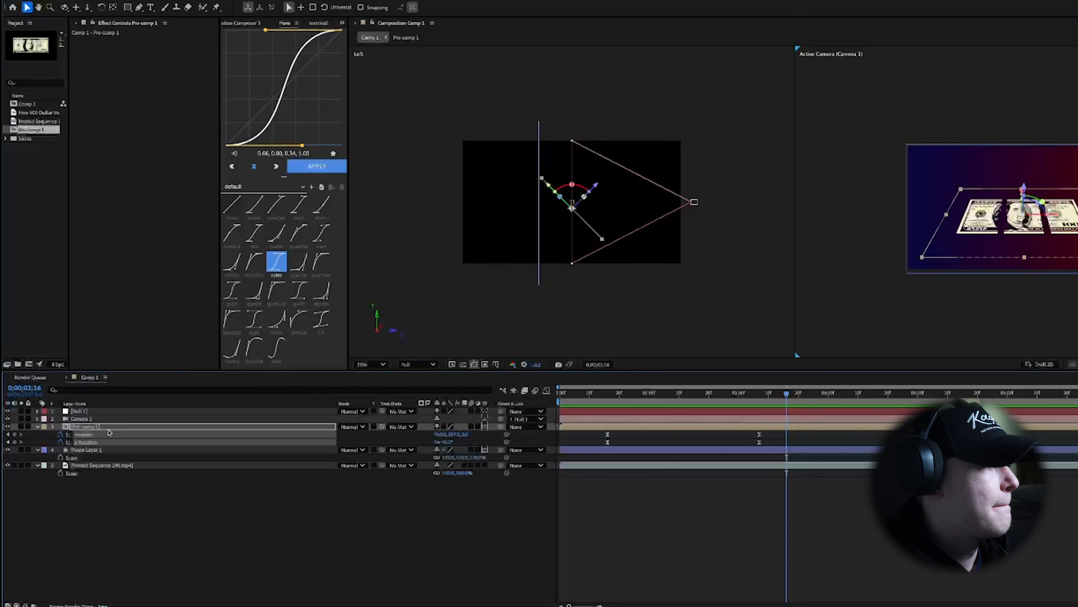
pyautogui.moveTo(597, 401); pyautogui.dragTo(771, 408)
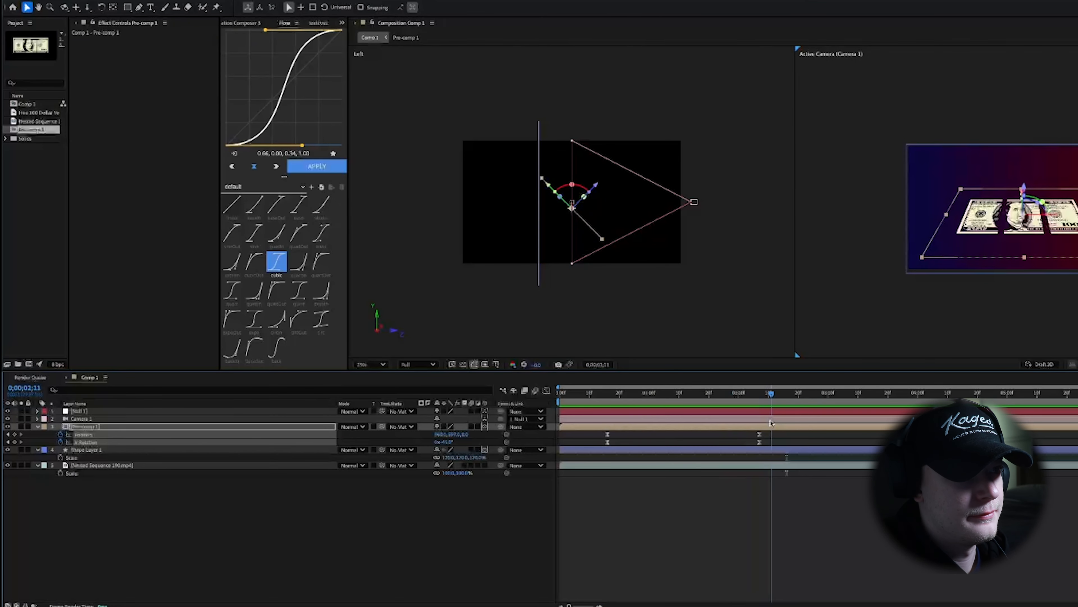
pyautogui.click(19, 466)
pyautogui.moveTo(602, 404); pyautogui.dragTo(724, 403)
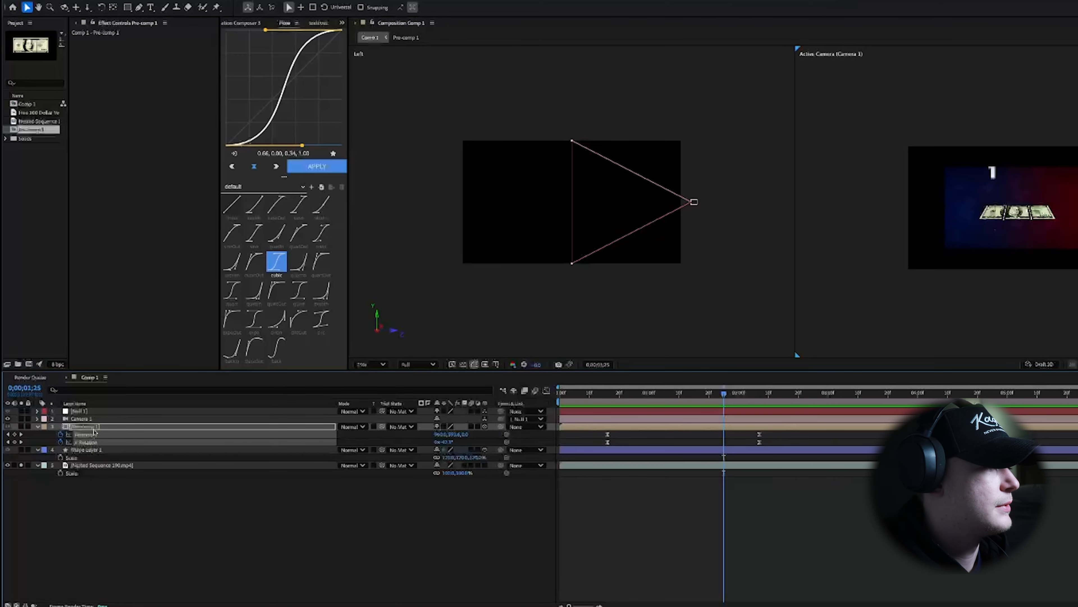
# Add an empty shape layer to Pre-comp 1 with the playhead at 0;00;01;02.
pyautogui.doubleClick(94, 427)
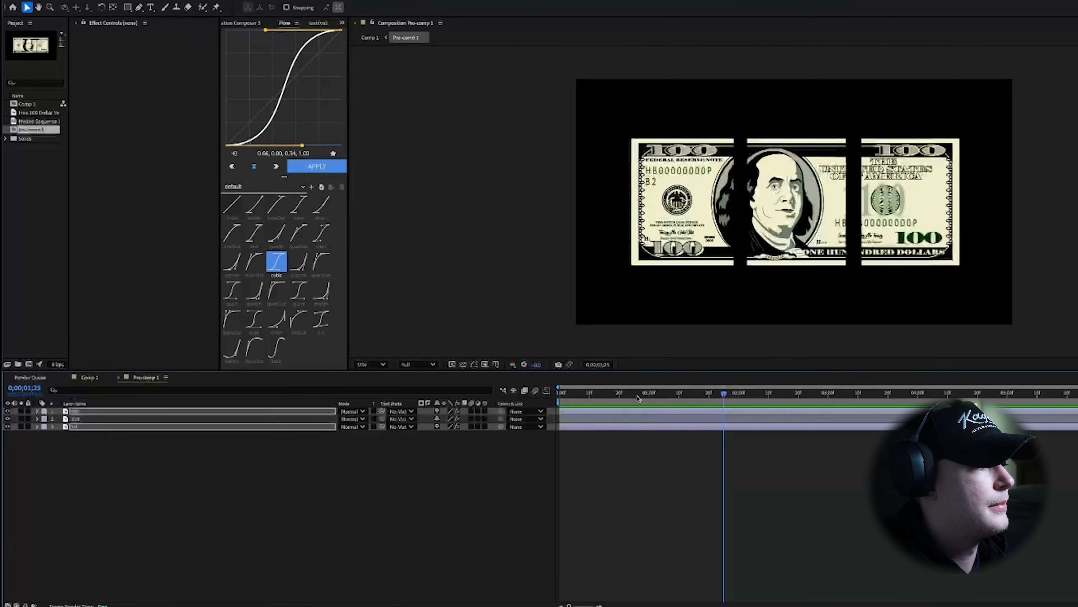
pyautogui.moveTo(638, 398)
pyautogui.mouseDown()
pyautogui.moveTo(668, 399)
pyautogui.moveTo(656, 399)
pyautogui.mouseUp()
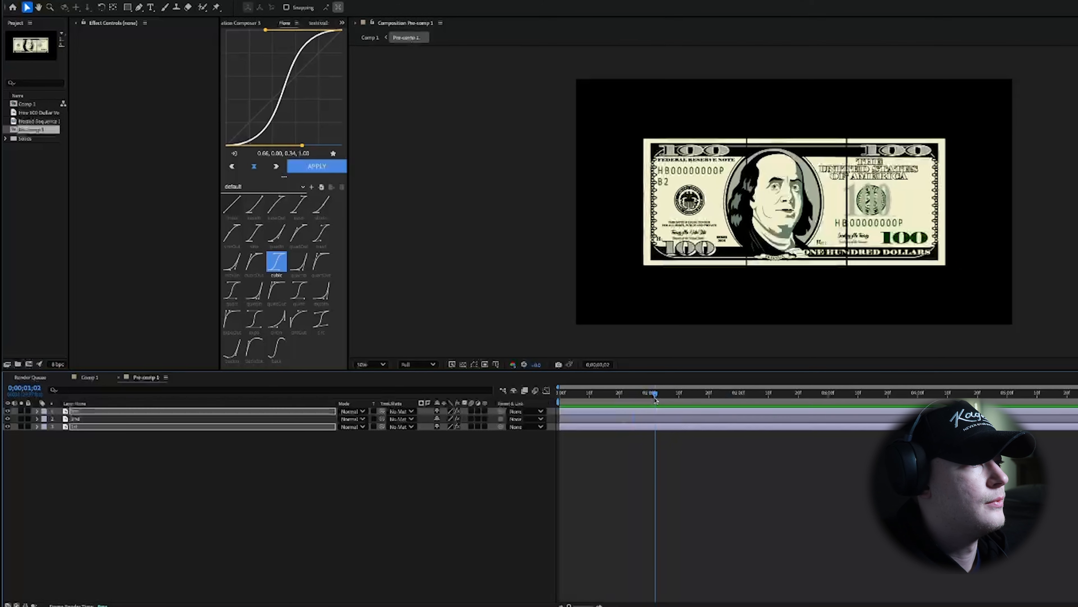
pyautogui.click(123, 448)
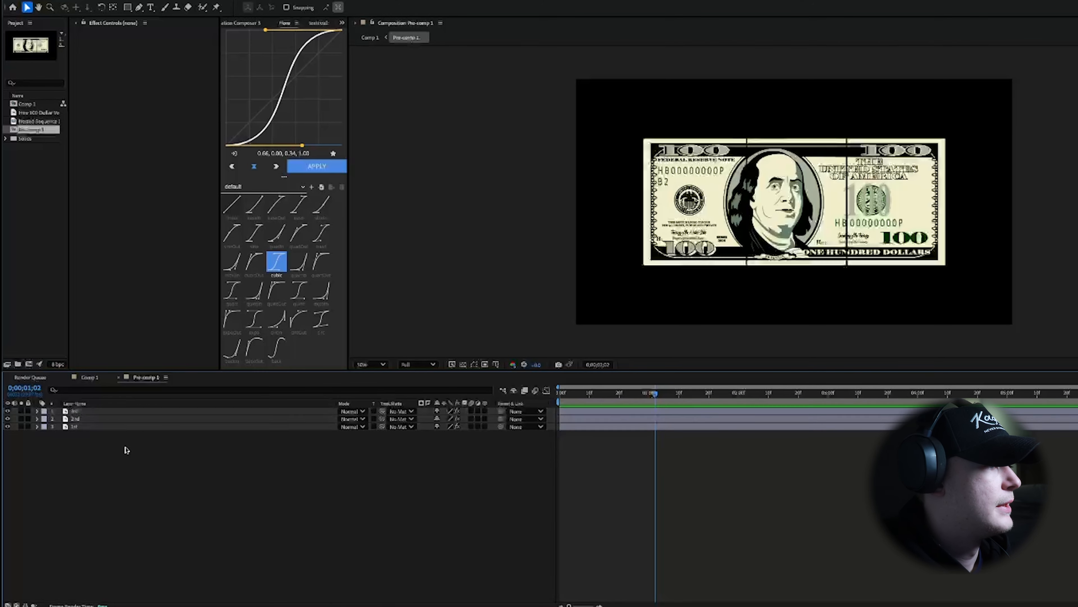
pyautogui.rightClick(144, 465)
pyautogui.moveTo(172, 472)
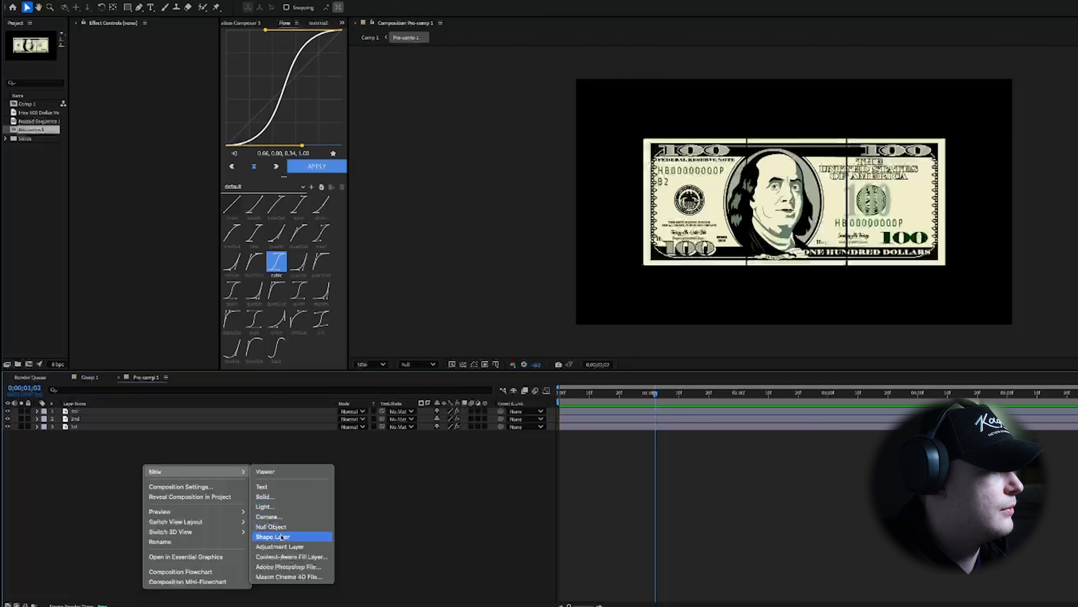
pyautogui.click(272, 536)
# Choose the Pen tool, give the shape a white stroke width, and set its fill to None.
pyautogui.click(127, 11)
pyautogui.click(139, 7)
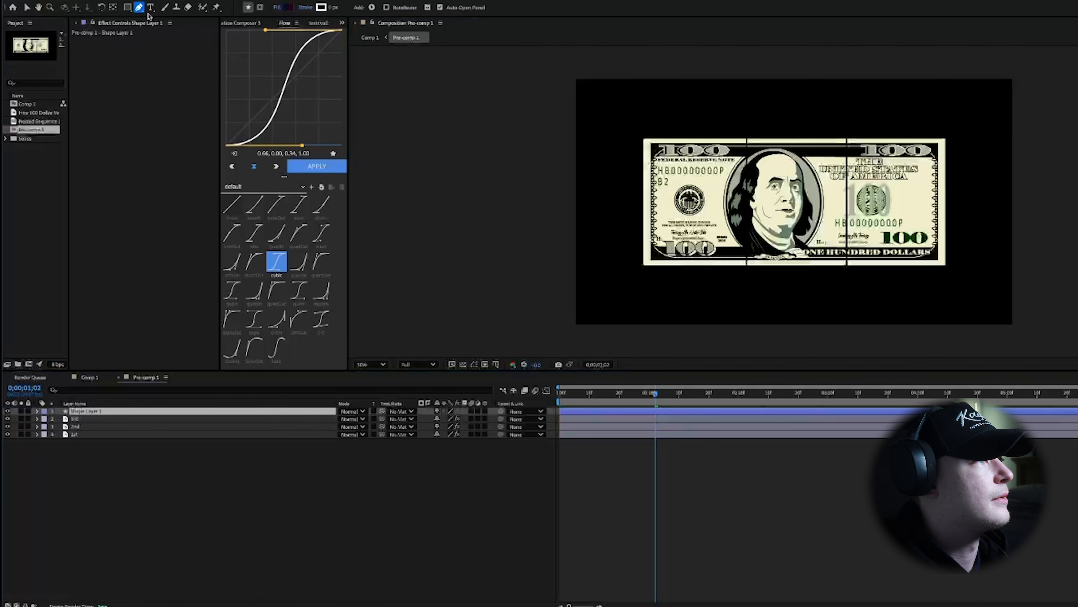
pyautogui.click(335, 8)
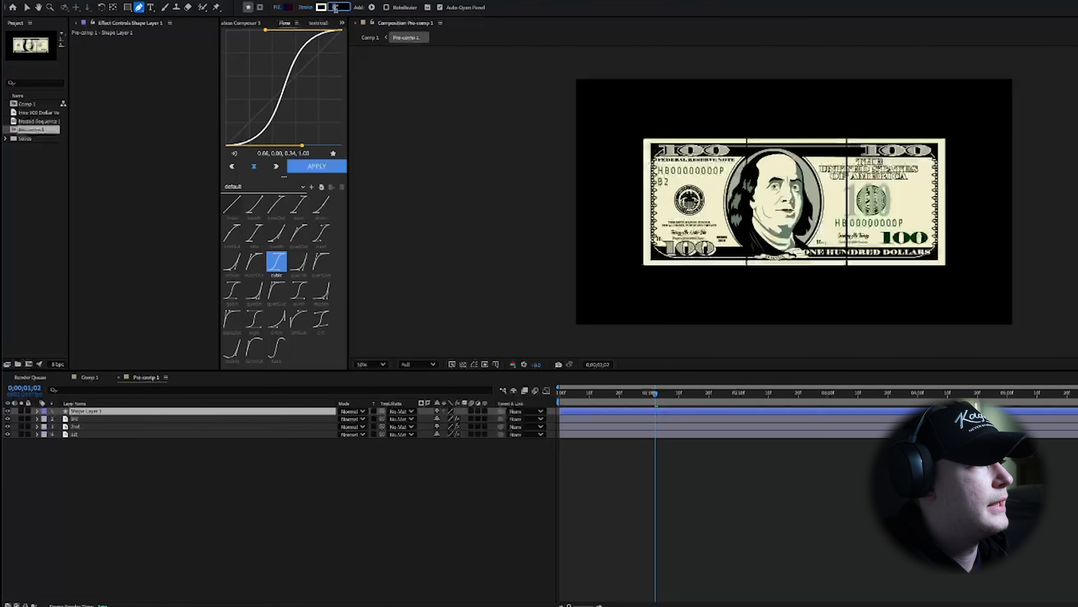
pyautogui.press('Return')
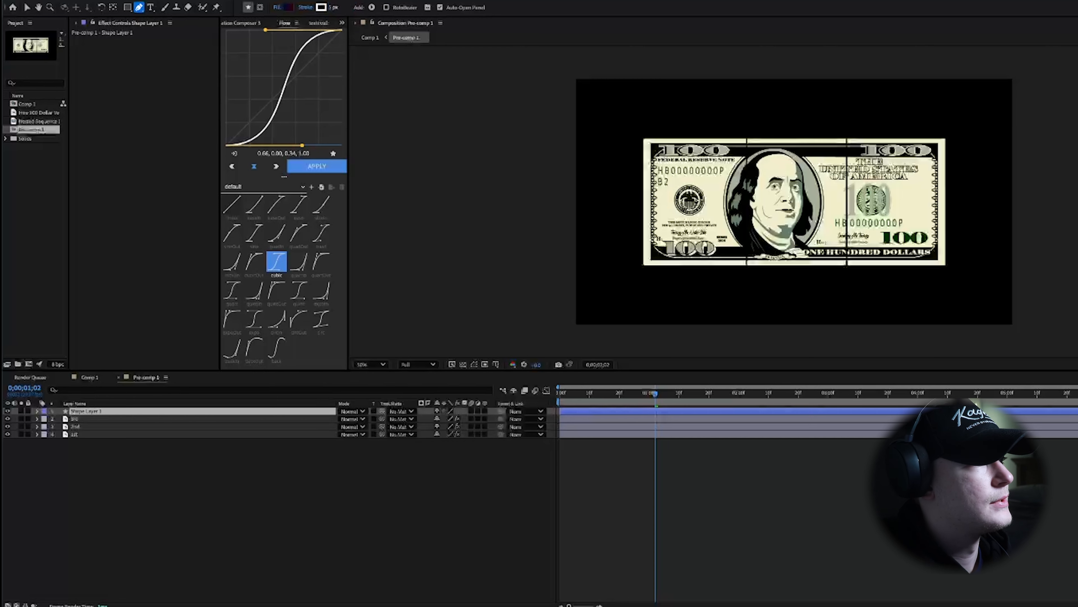
pyautogui.click(287, 7)
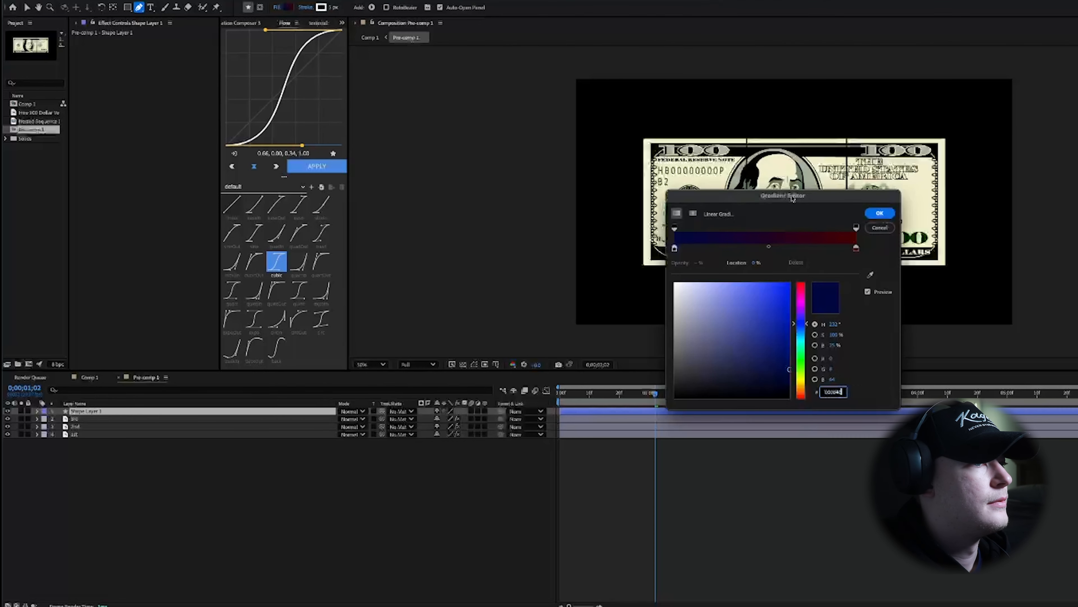
pyautogui.click(880, 228)
pyautogui.click(276, 8)
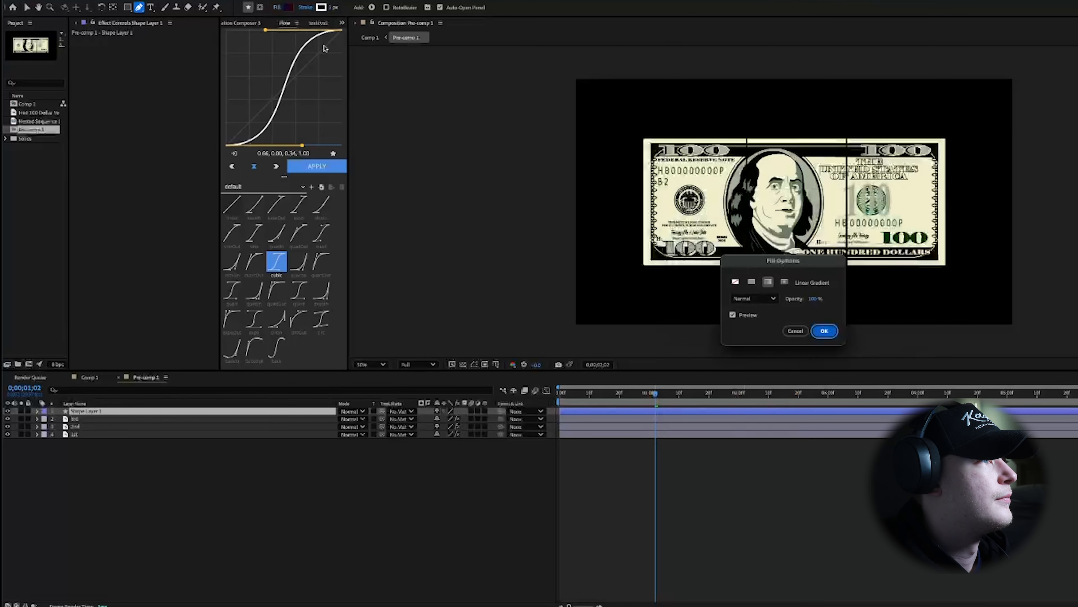
pyautogui.click(735, 281)
pyautogui.click(824, 330)
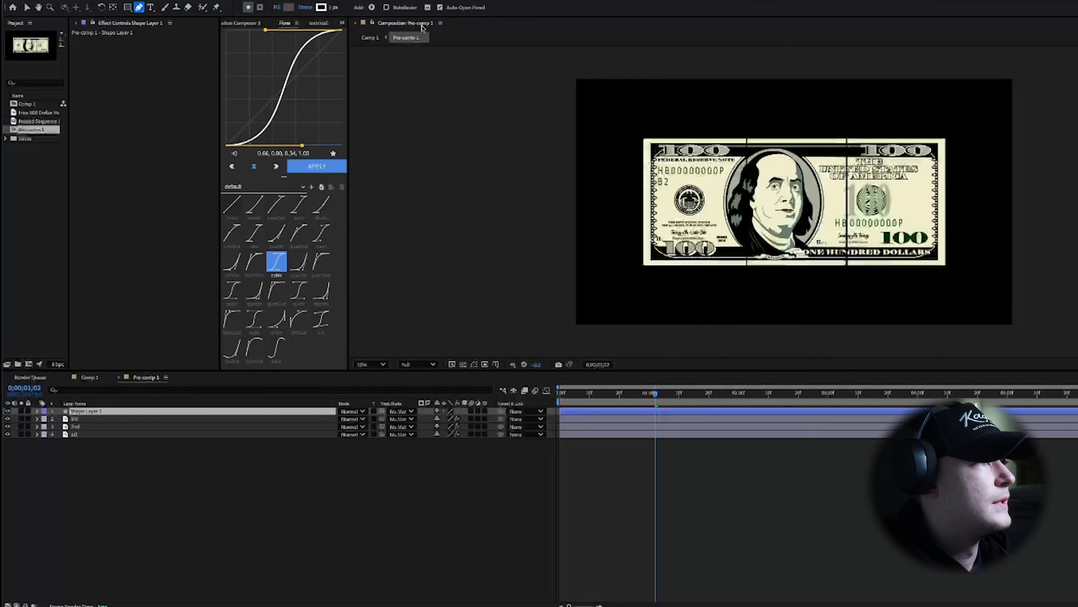
# Draw a vertical white line through the gap between the bill's left and middle sections at 0;00;02;09, then deselect the layer.
pyautogui.moveTo(721, 397); pyautogui.dragTo(767, 404)
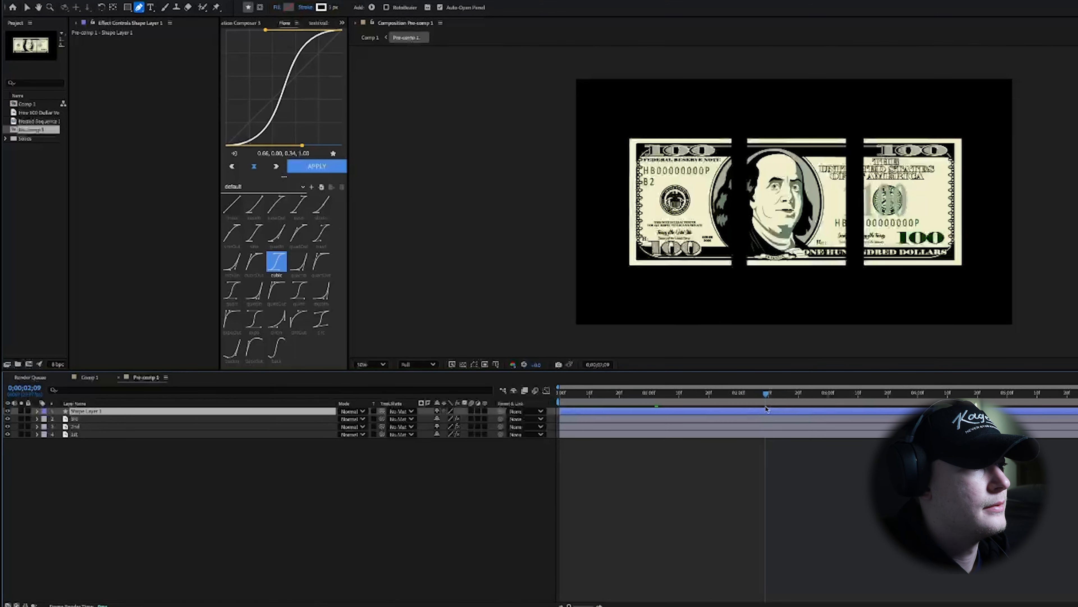
pyautogui.click(739, 138)
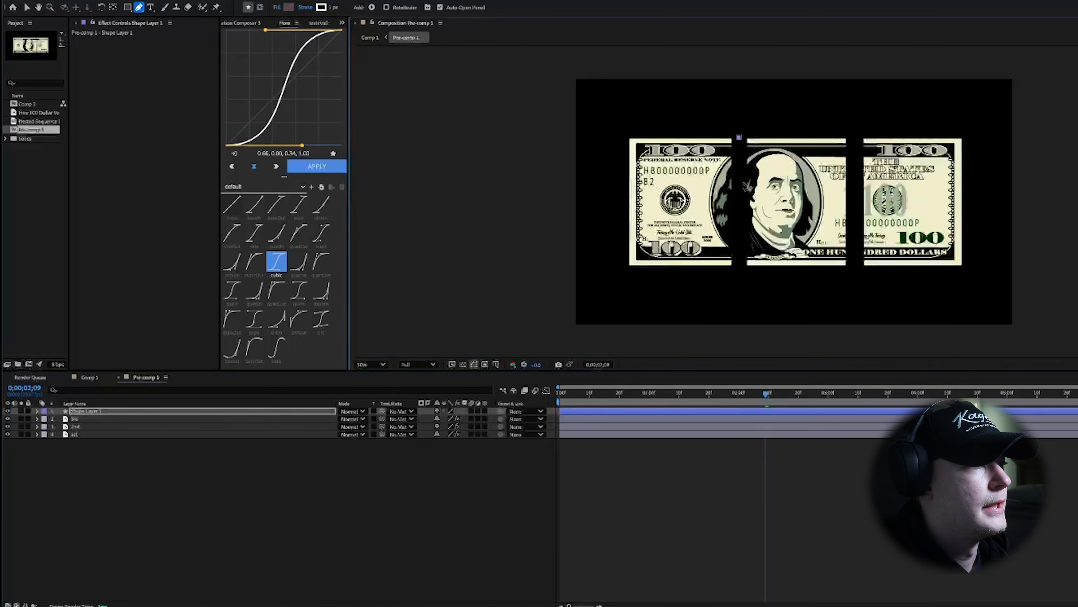
pyautogui.click(739, 266)
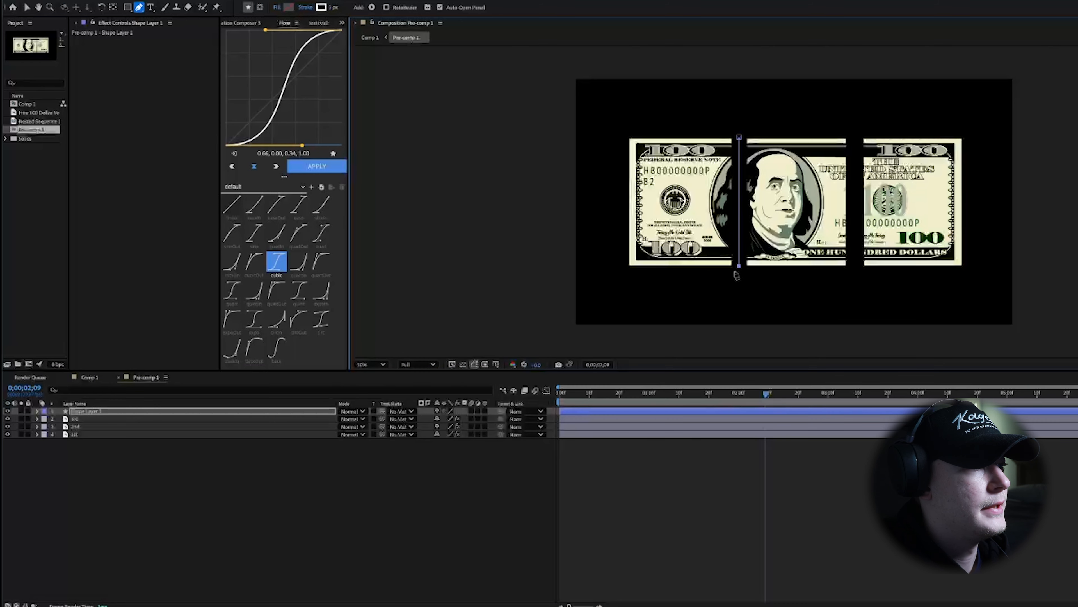
pyautogui.click(855, 139)
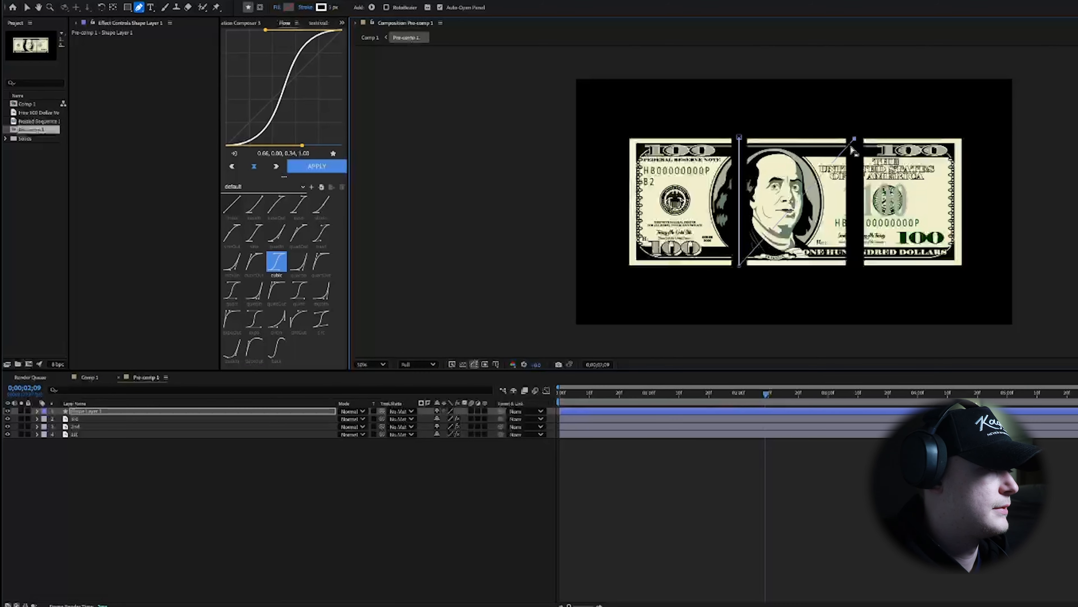
pyautogui.click(415, 490)
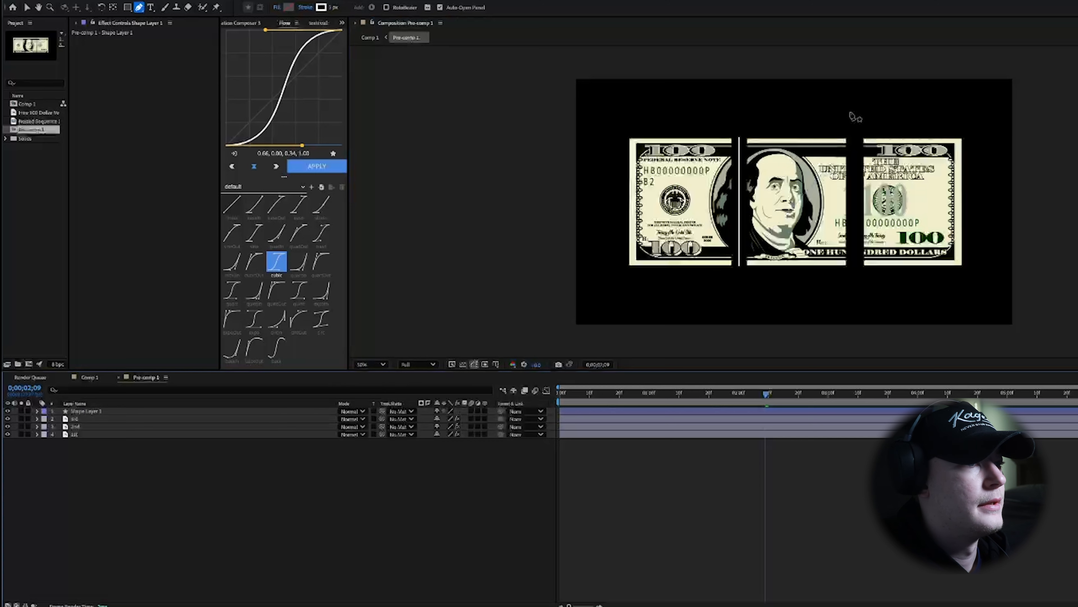
# Draw a second vertical white line through the gap between the bill's middle and right sections at 0;00;02;09.
pyautogui.click(854, 139)
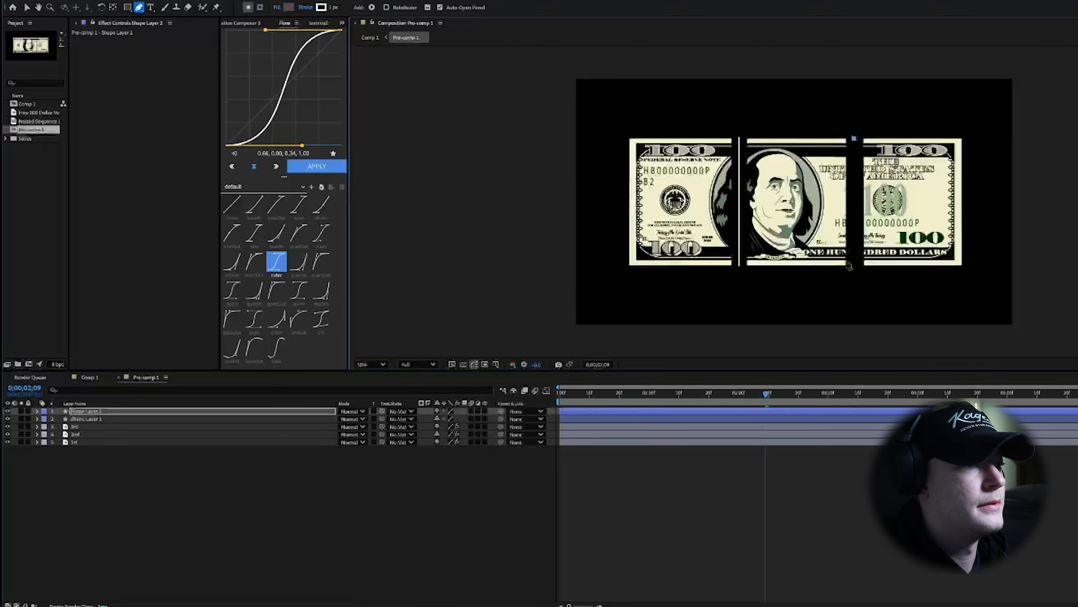
pyautogui.click(854, 267)
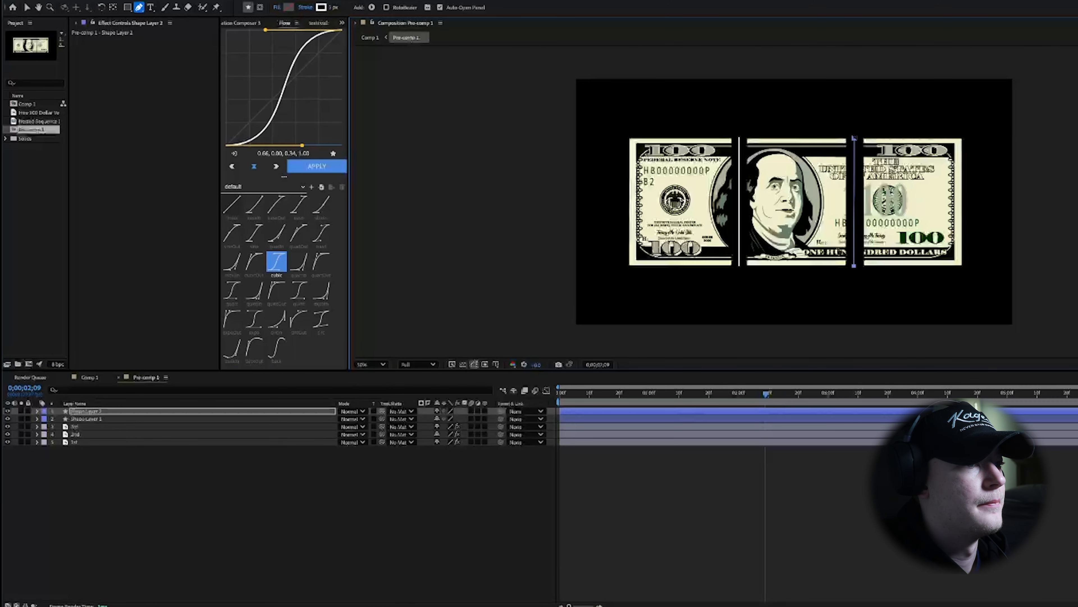
pyautogui.press('space')
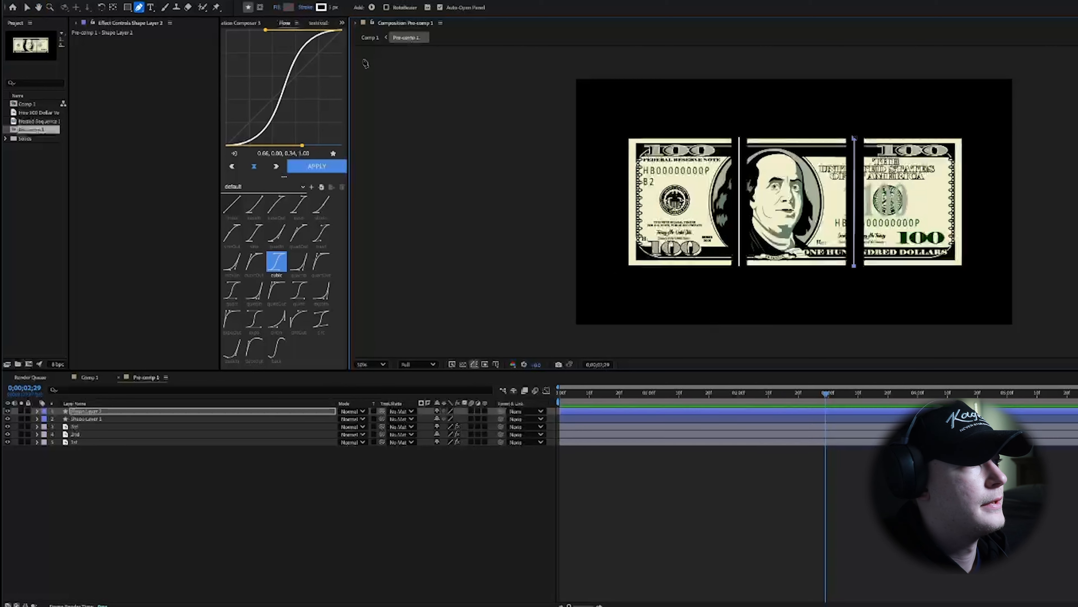
# Select both line shape layers and thicken their strokes to 14 px.
pyautogui.moveTo(331, 7); pyautogui.dragTo(337, 7)
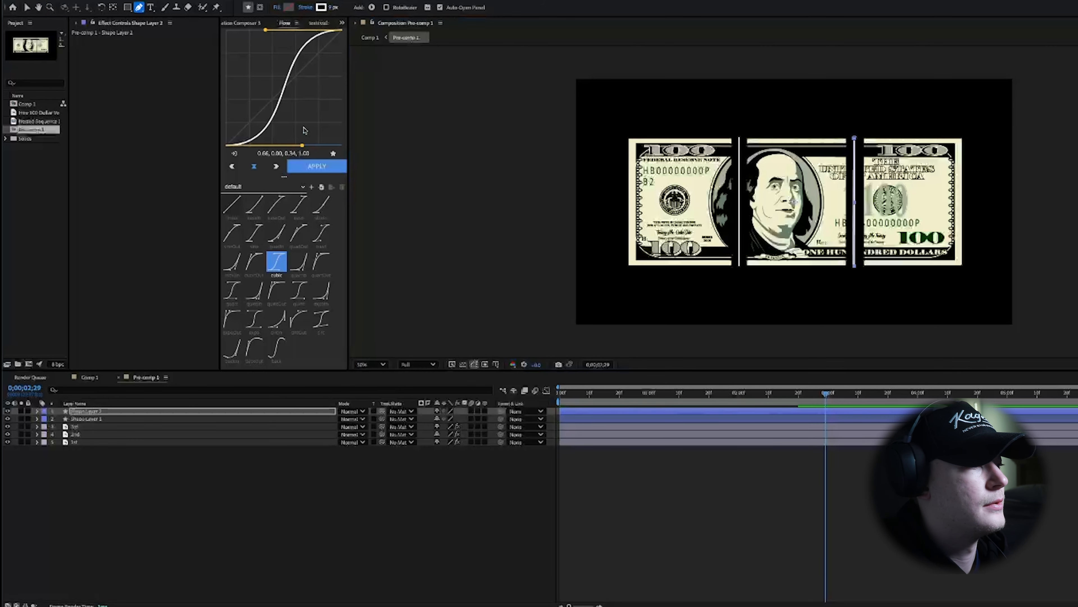
pyautogui.click(135, 421)
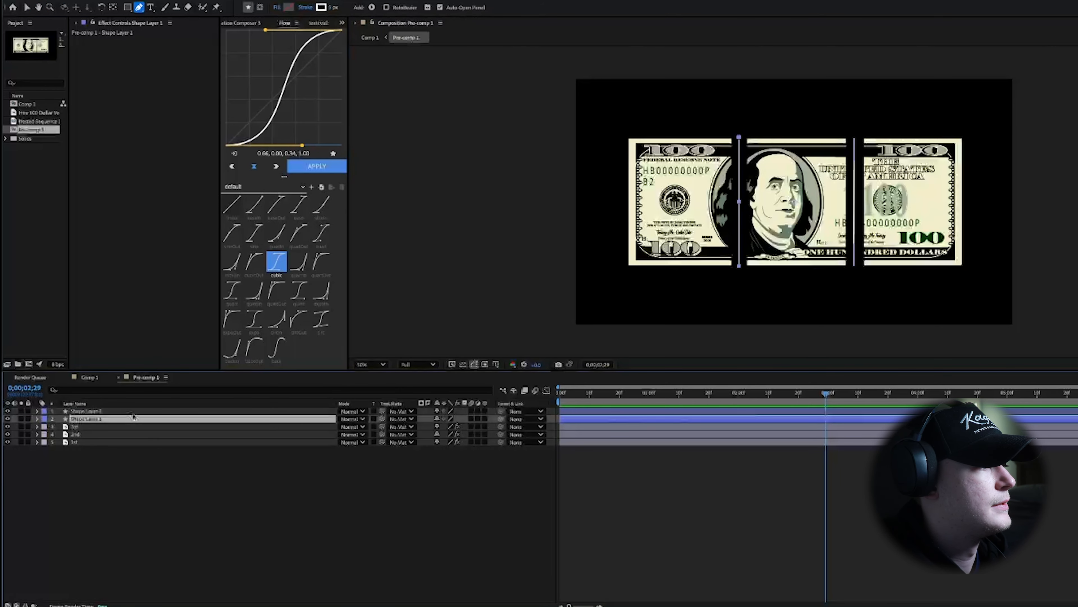
pyautogui.keyDown('shift'); pyautogui.click(134, 411); pyautogui.keyUp('shift')
pyautogui.moveTo(332, 8); pyautogui.dragTo(338, 8)
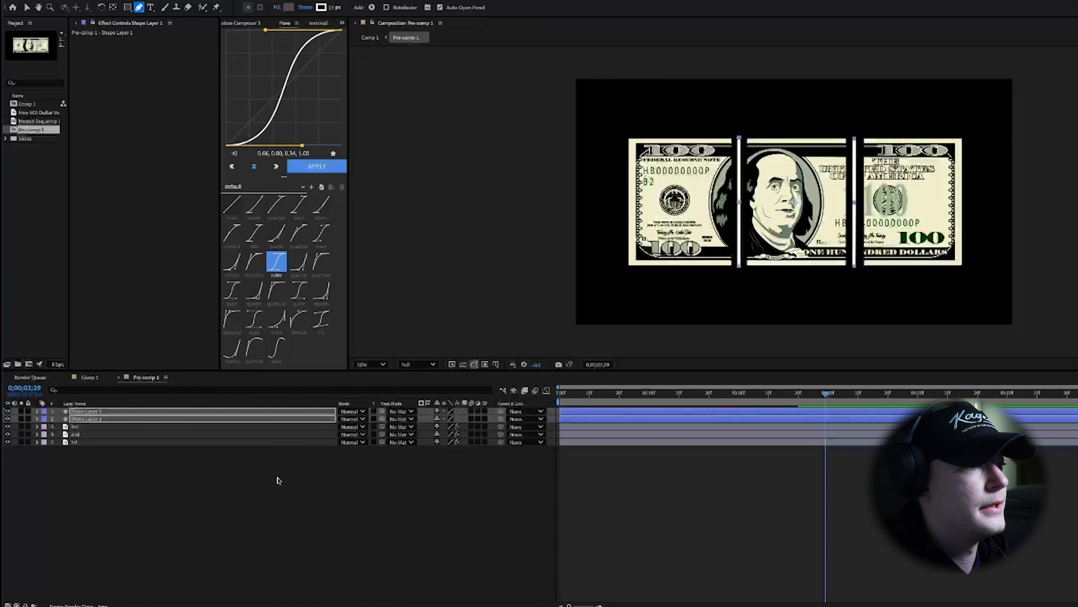
# Preview the thicker lines in Pre-comp 1 and examine them on the tilted bill in Comp 1 around the split.
pyautogui.press('space')
pyautogui.press('space')
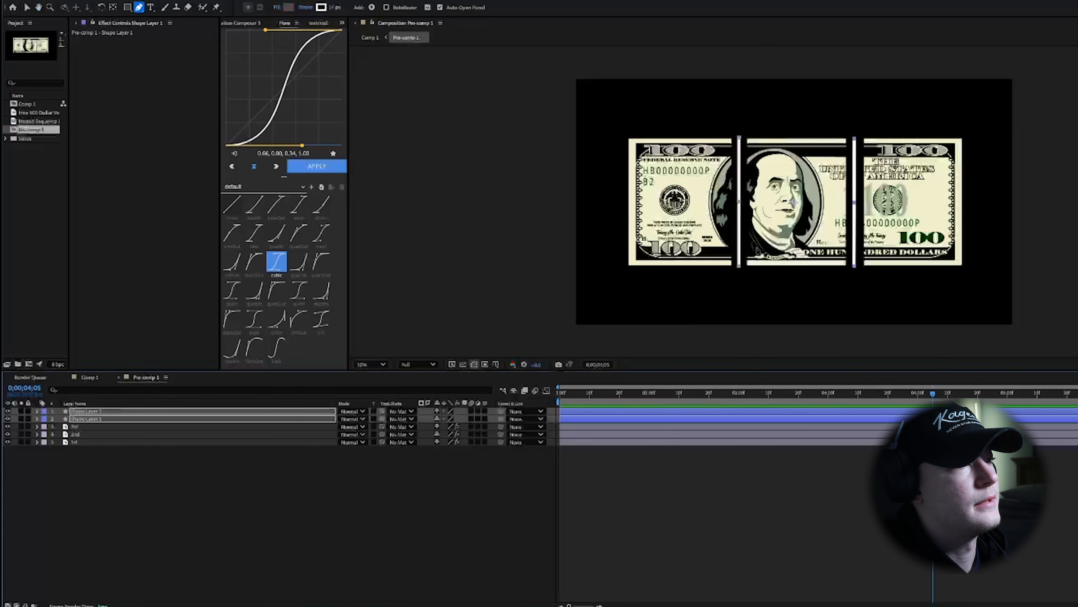
pyautogui.press('space')
pyautogui.click(89, 377)
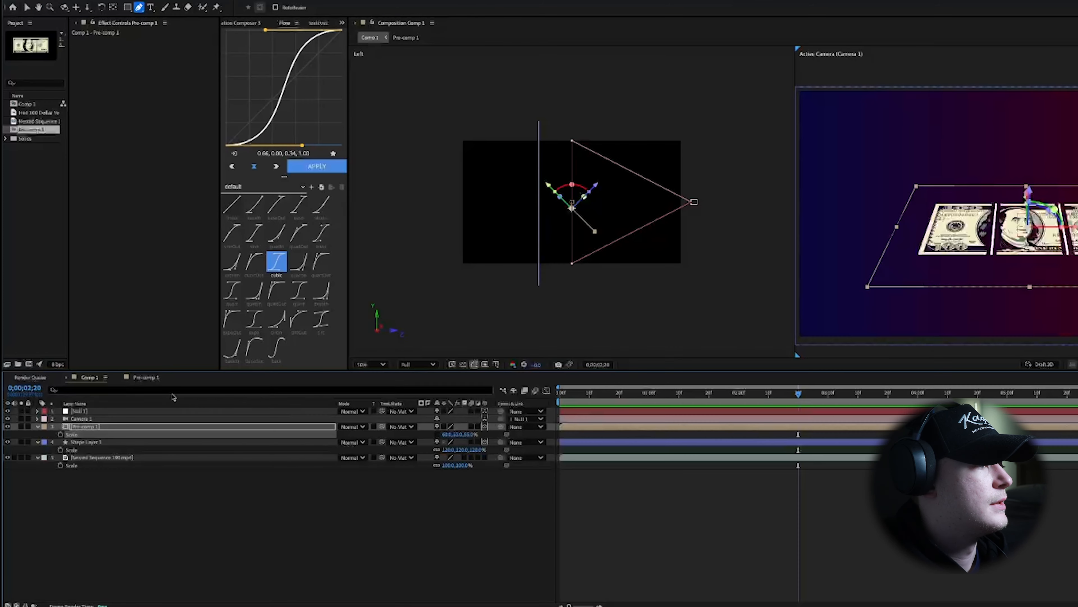
pyautogui.click(146, 378)
pyautogui.click(97, 377)
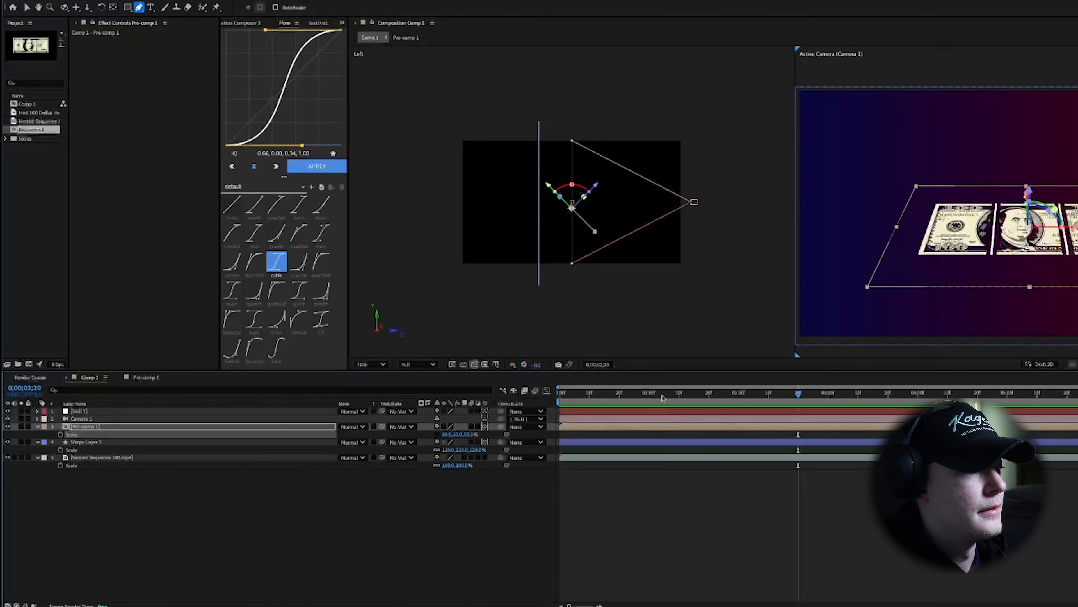
pyautogui.moveTo(622, 393); pyautogui.dragTo(701, 403)
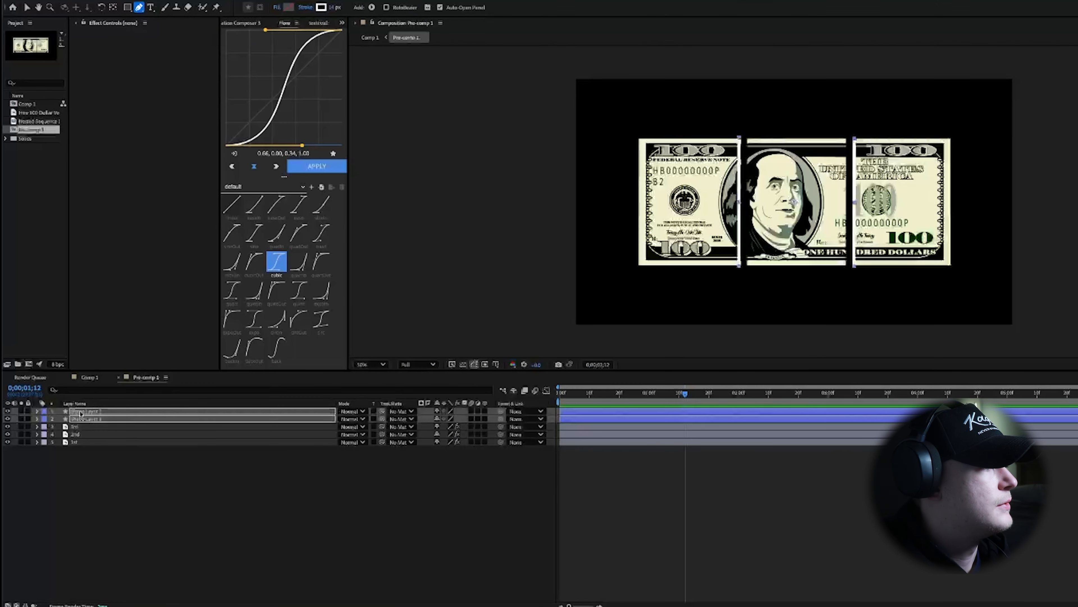
# Expand both line layers in Pre-comp 1 and add Trim Paths to the line between the middle and right sections.
pyautogui.click(84, 412)
pyautogui.click(90, 418)
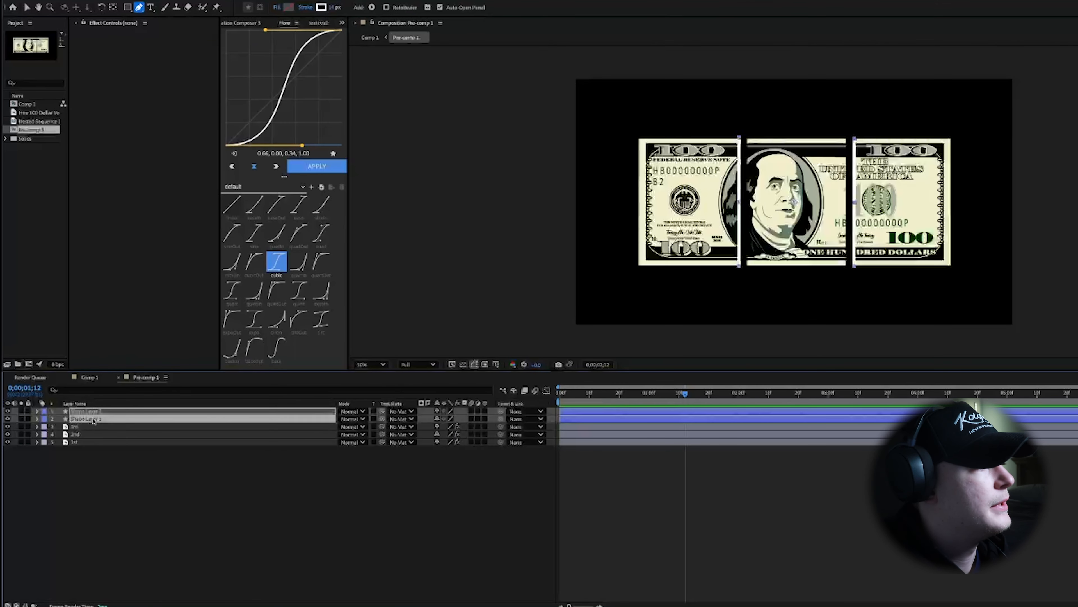
pyautogui.keyDown('shift'); pyautogui.click(87, 411); pyautogui.keyUp('shift')
pyautogui.click(38, 411)
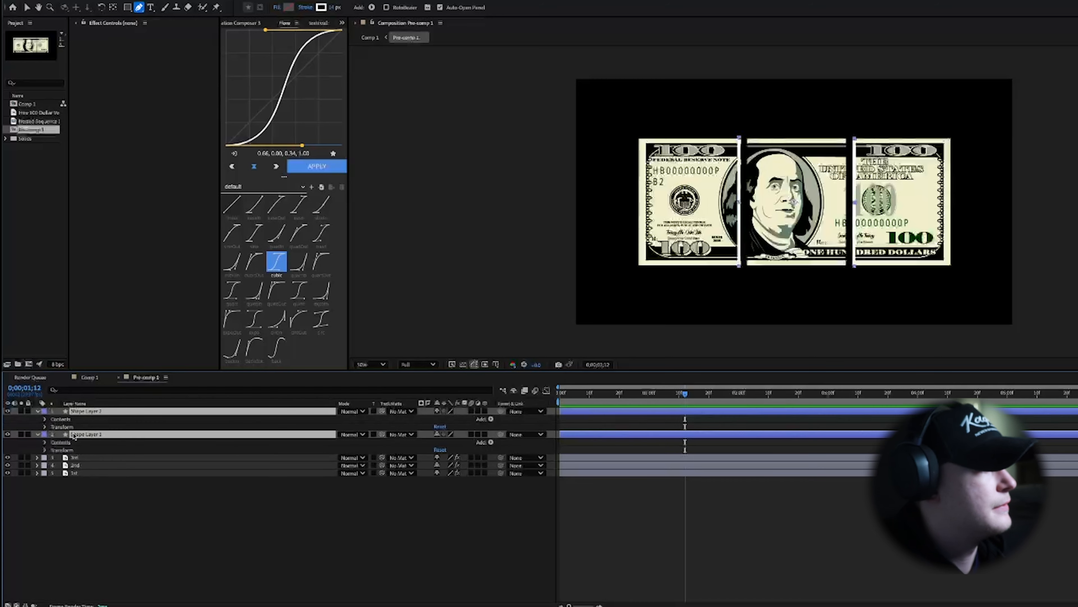
pyautogui.click(491, 418)
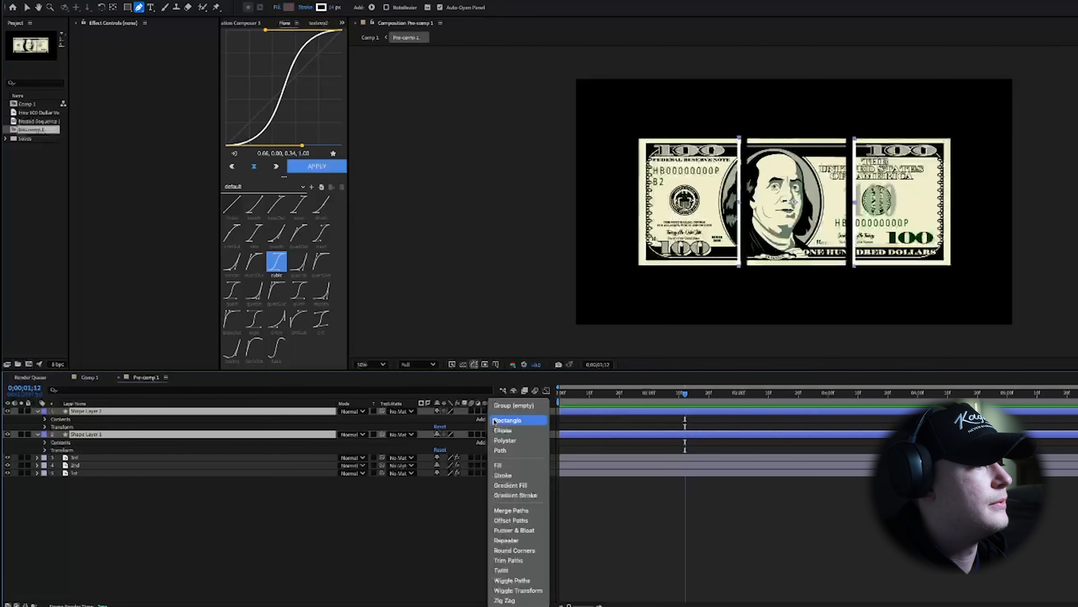
pyautogui.click(508, 560)
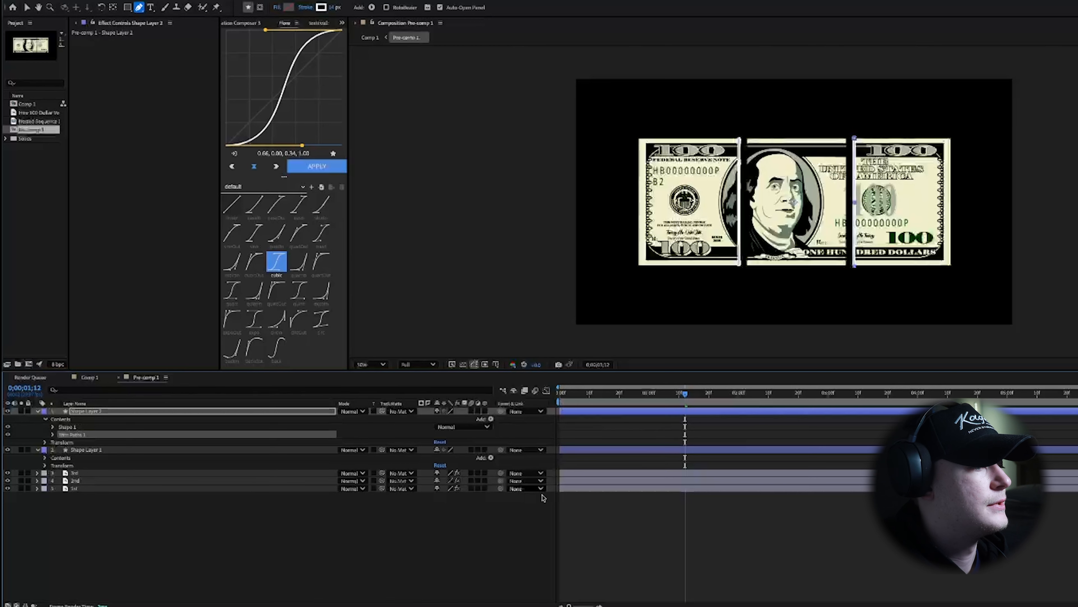
# Solo the reference video in Comp 1 and examine when its white lines draw on between 0;00;01;05 and 0;00;01;18, comparing with Pre-comp 1.
pyautogui.click(87, 378)
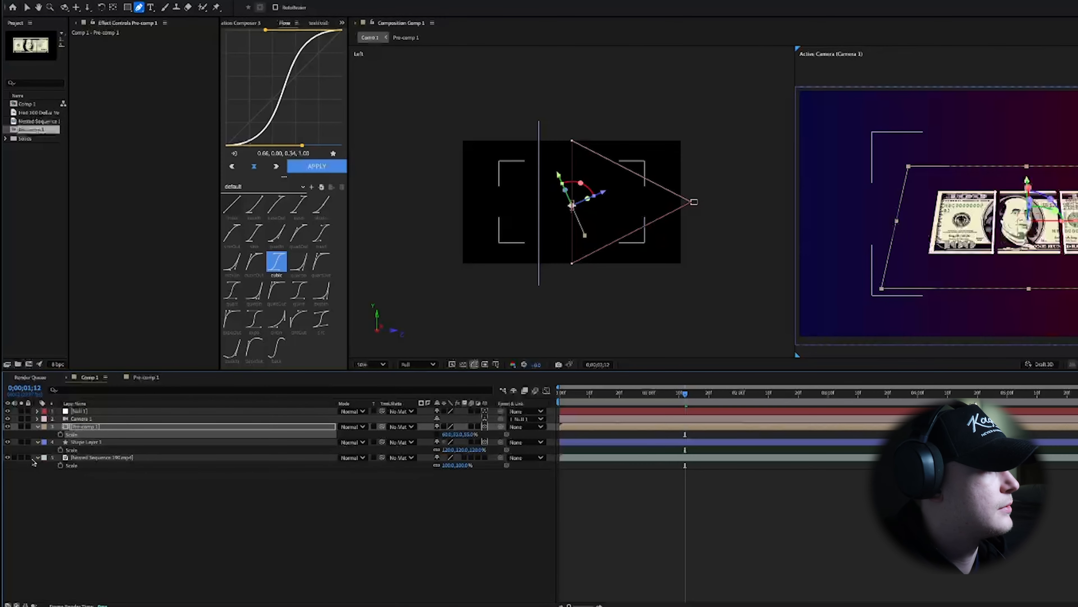
pyautogui.click(22, 457)
pyautogui.moveTo(685, 394)
pyautogui.mouseDown()
pyautogui.moveTo(653, 396)
pyautogui.moveTo(664, 395)
pyautogui.mouseUp()
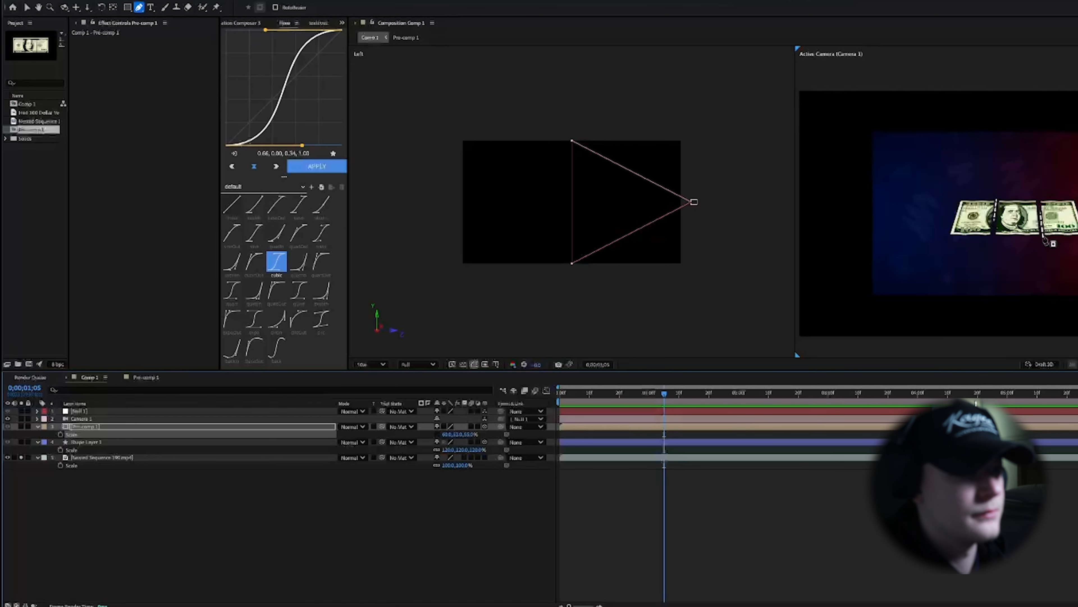
pyautogui.click(158, 377)
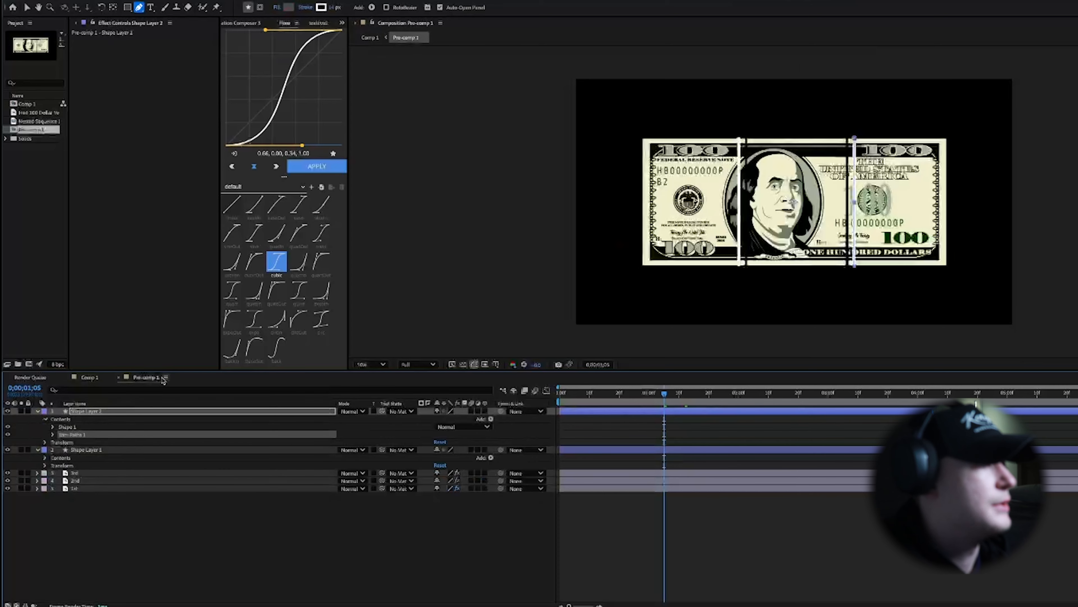
pyautogui.click(90, 377)
pyautogui.moveTo(664, 395); pyautogui.dragTo(700, 395)
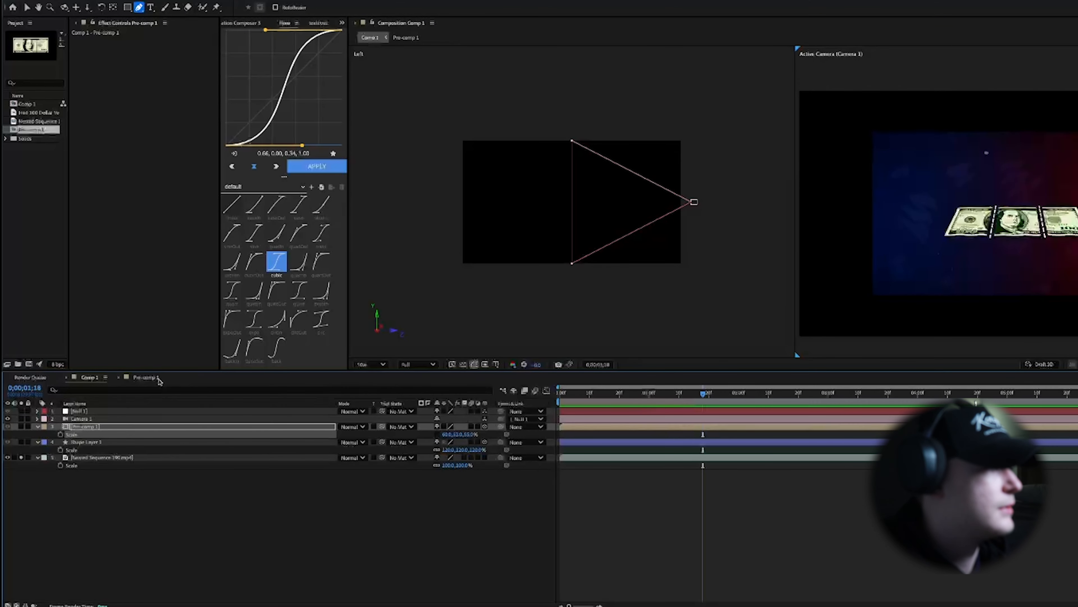
pyautogui.click(145, 377)
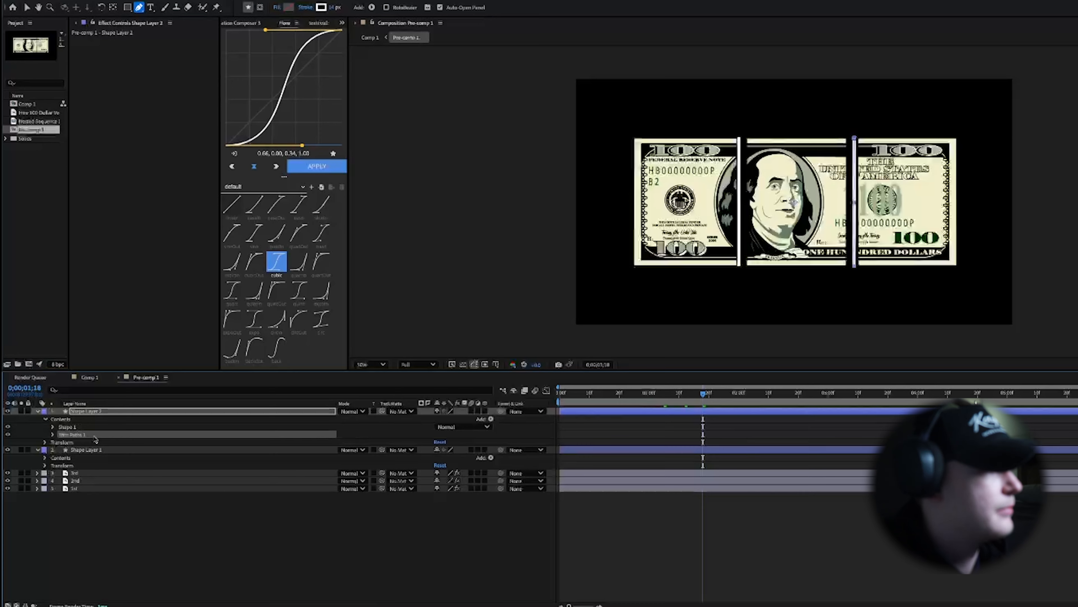
# Animate the right gap line's Trim Paths Start from 100% at 0;00;01;16 to 0% at 0;00;02;11.
pyautogui.moveTo(657, 395); pyautogui.dragTo(696, 401)
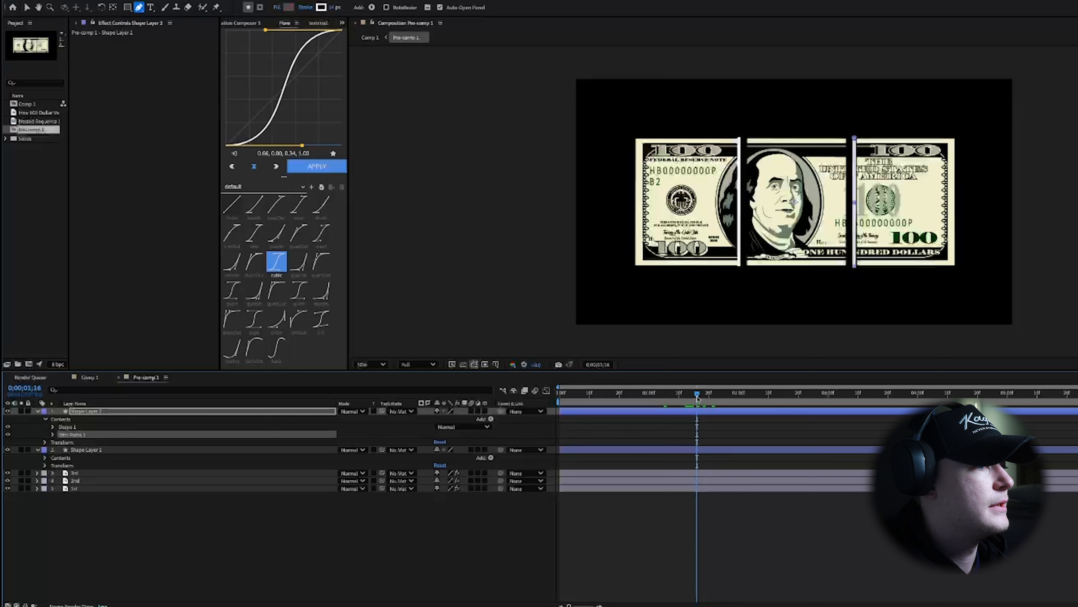
pyautogui.click(53, 434)
pyautogui.click(68, 442)
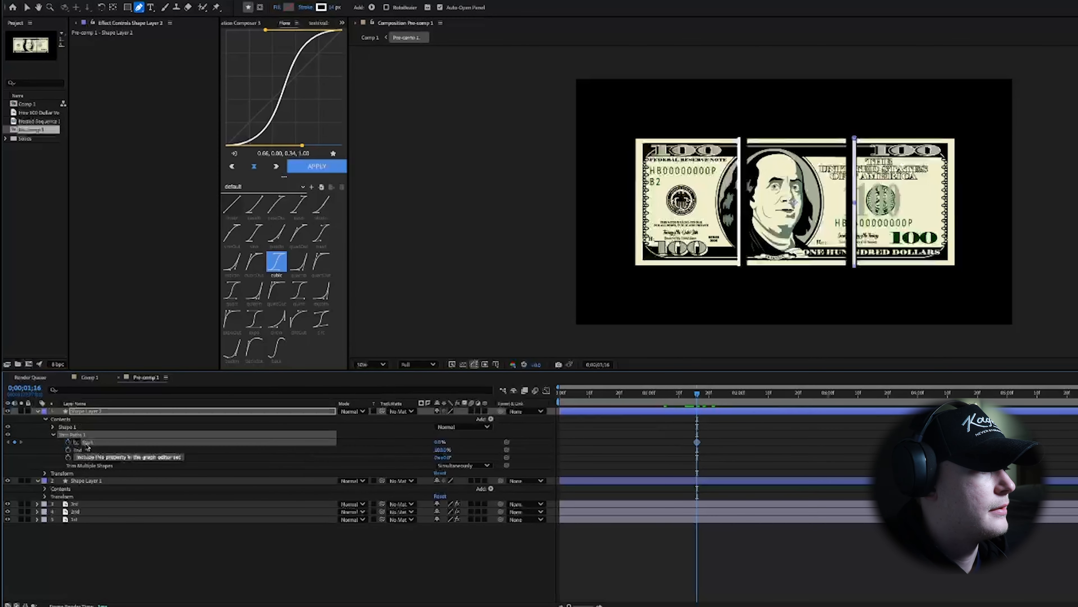
pyautogui.moveTo(437, 444)
pyautogui.mouseDown()
pyautogui.moveTo(508, 449)
pyautogui.moveTo(472, 443)
pyautogui.mouseUp()
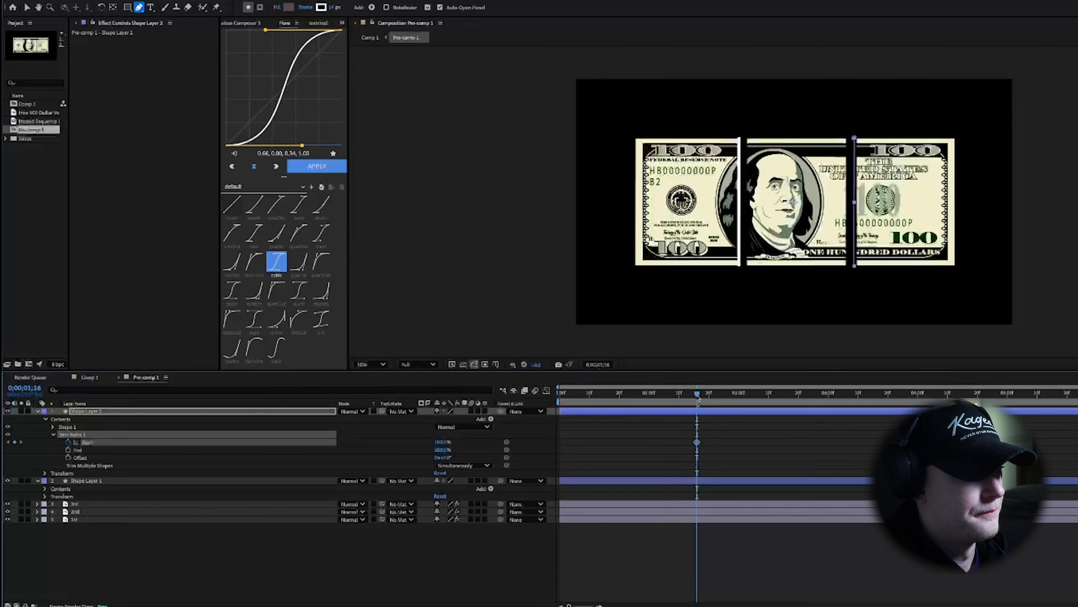
pyautogui.moveTo(698, 396); pyautogui.dragTo(772, 407)
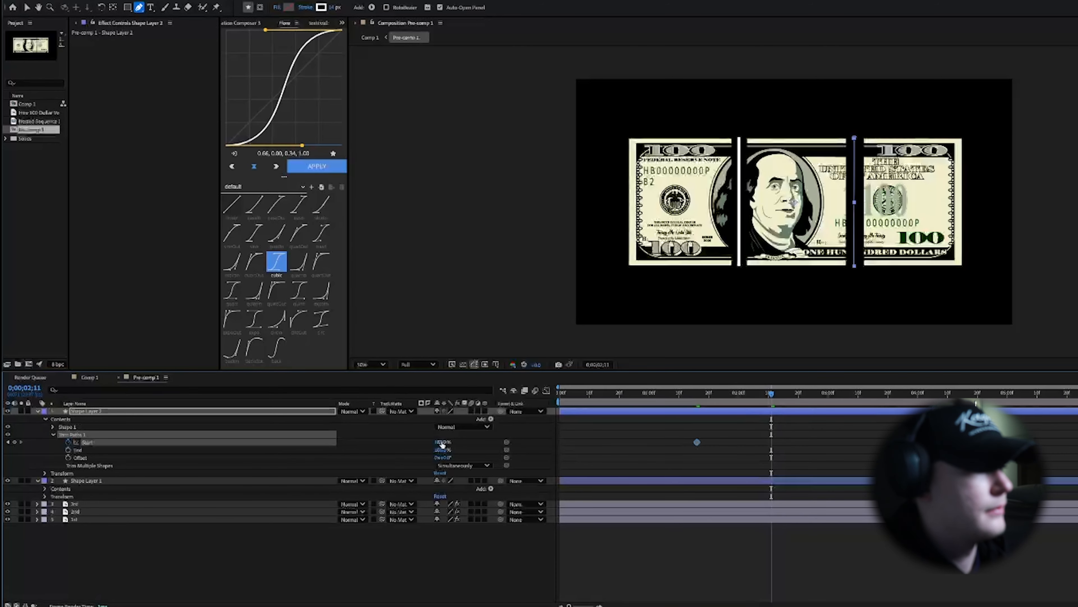
pyautogui.moveTo(441, 444); pyautogui.dragTo(378, 440)
# Ease the two Trim Paths Start keyframes and reshape their speed graph for a fast start and long slow-down.
pyautogui.moveTo(811, 430); pyautogui.dragTo(641, 470)
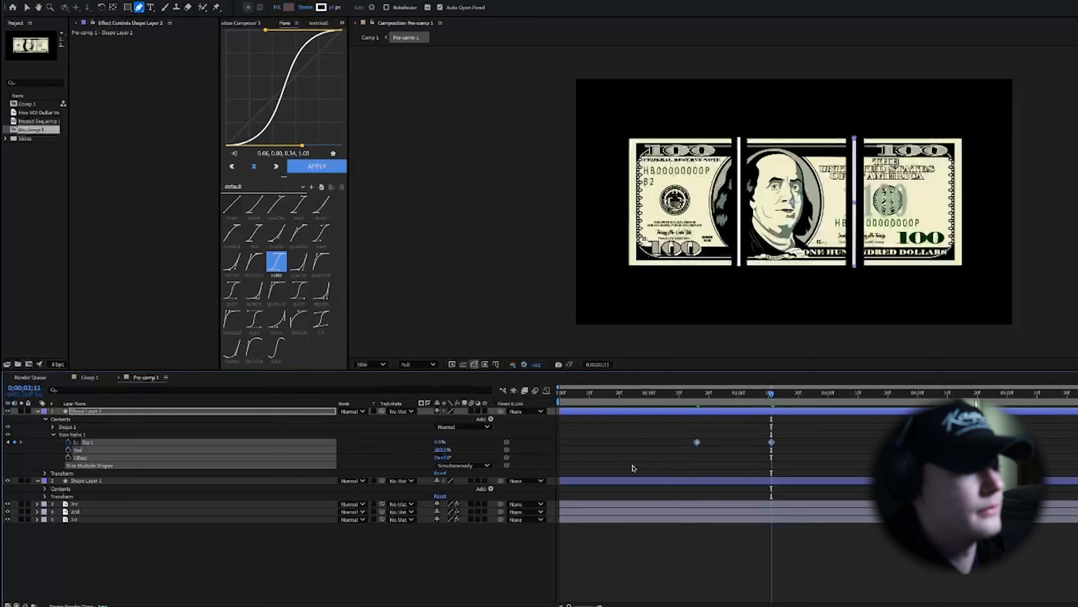
pyautogui.click(546, 391)
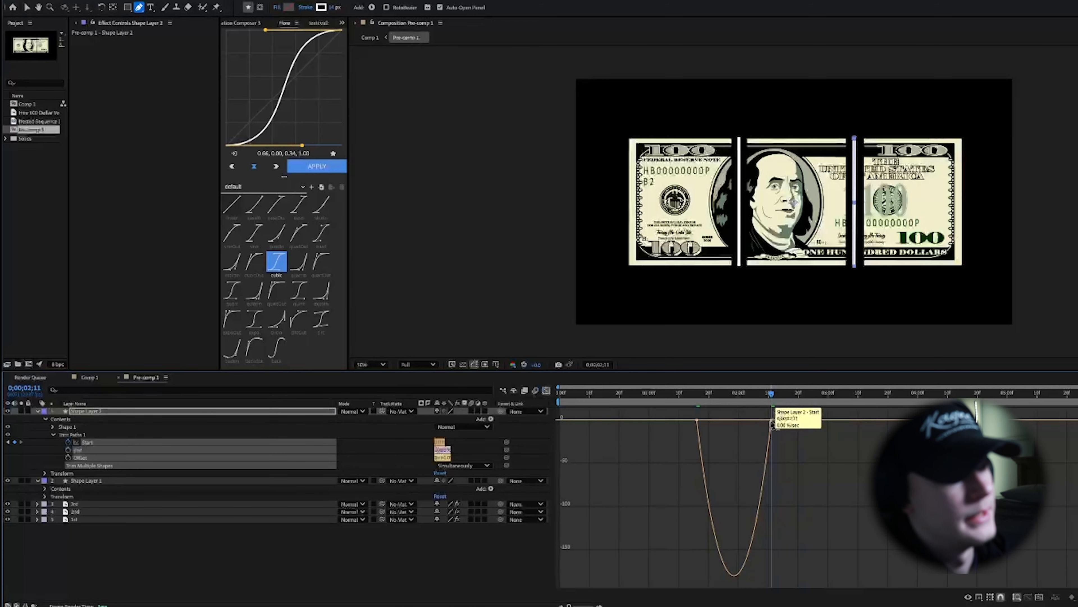
pyautogui.moveTo(759, 421); pyautogui.dragTo(712, 422)
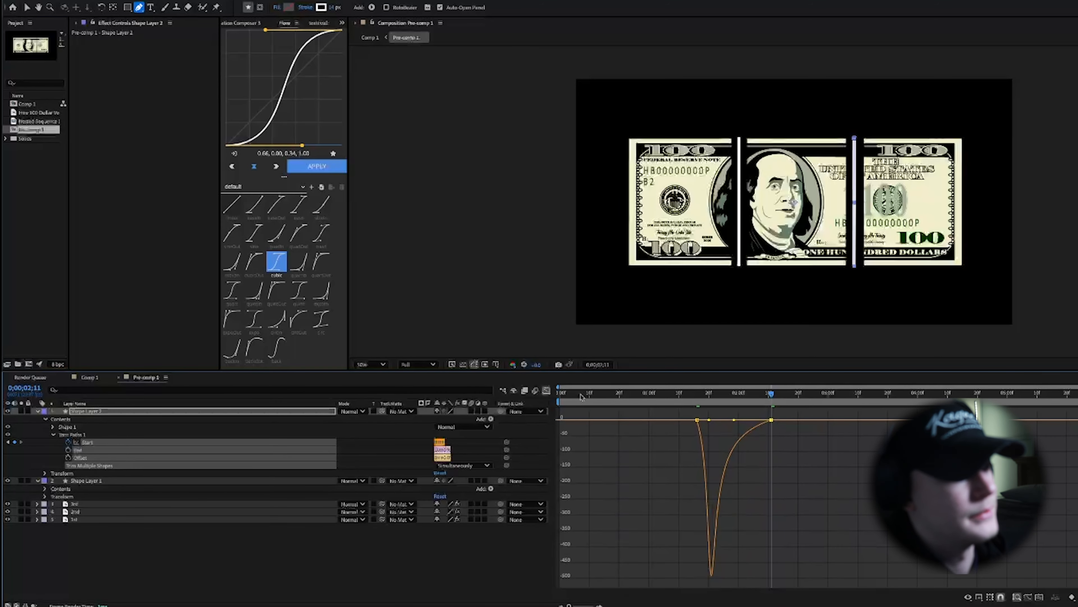
pyautogui.click(546, 390)
# Preview the line animation in Comp 1 with the reference unsoloed, then solo the reference and examine how its lines appear.
pyautogui.moveTo(771, 394); pyautogui.dragTo(667, 398)
pyautogui.click(89, 377)
pyautogui.press("'")
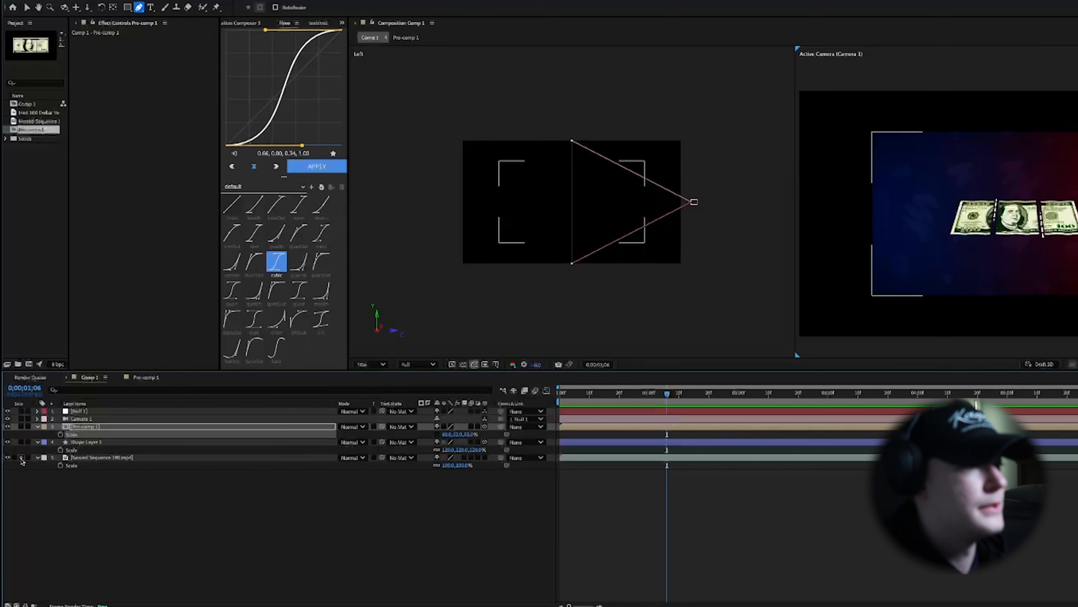
pyautogui.click(21, 457)
pyautogui.press('space')
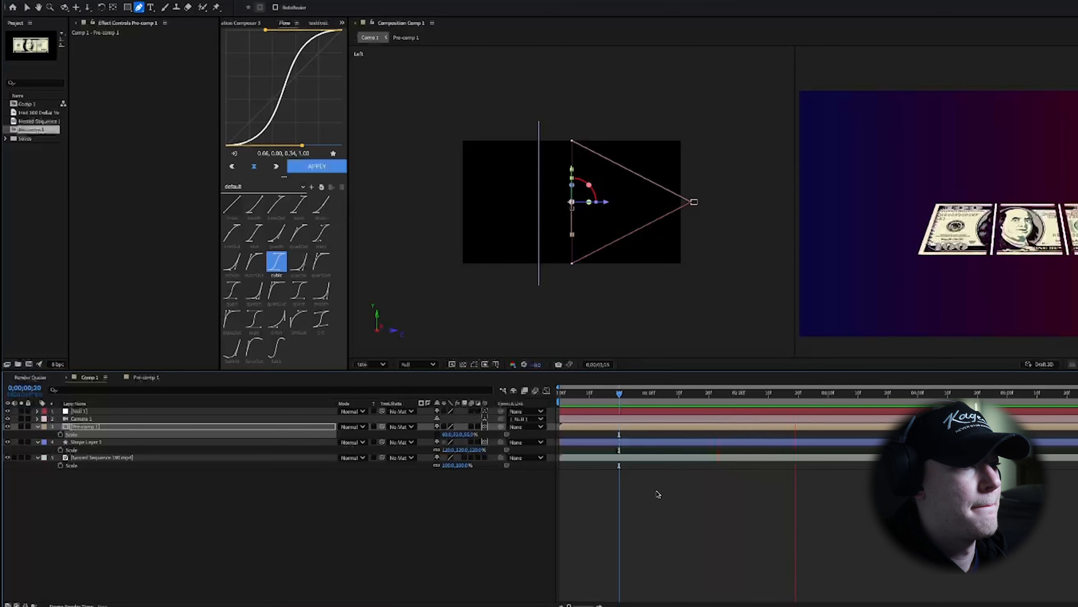
pyautogui.press('space')
pyautogui.click(20, 457)
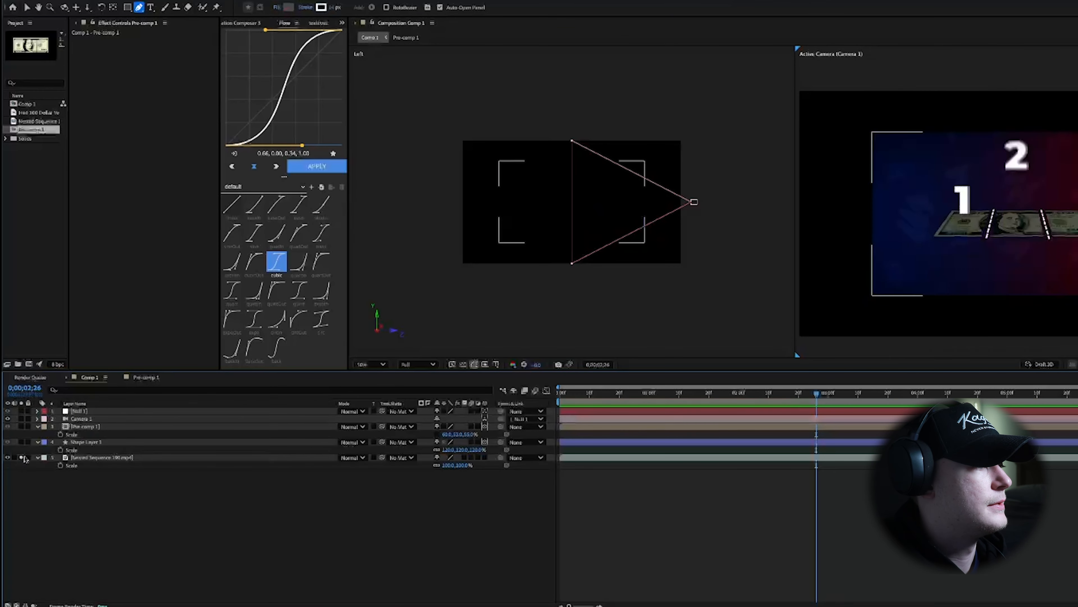
pyautogui.moveTo(642, 396); pyautogui.dragTo(696, 419)
# Add Trim Paths to the left gap line's shape layer in Pre-comp 1 and expand its properties.
pyautogui.click(157, 378)
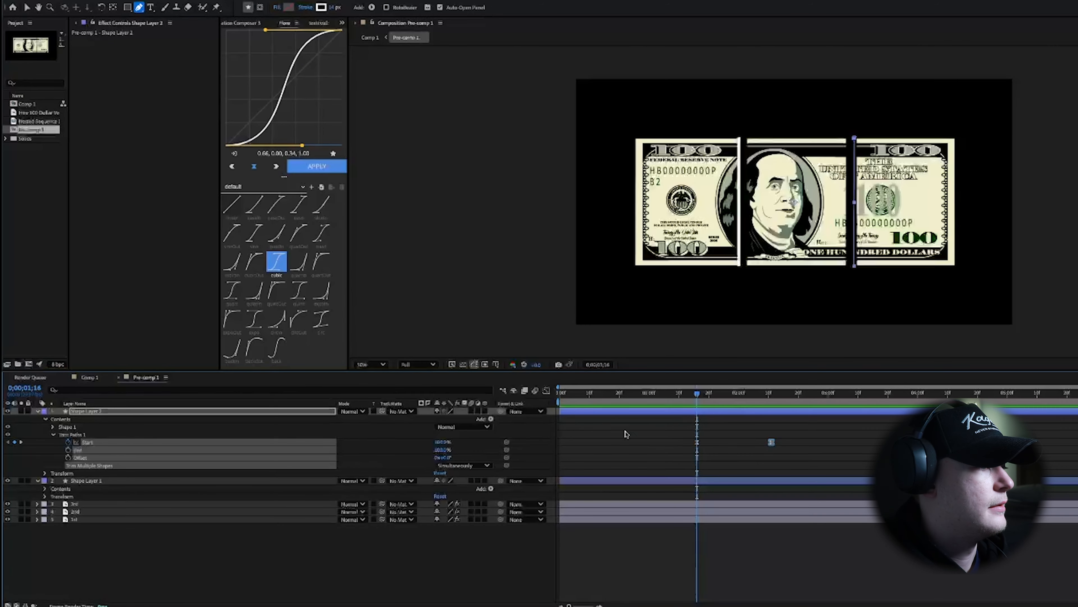
pyautogui.click(37, 480)
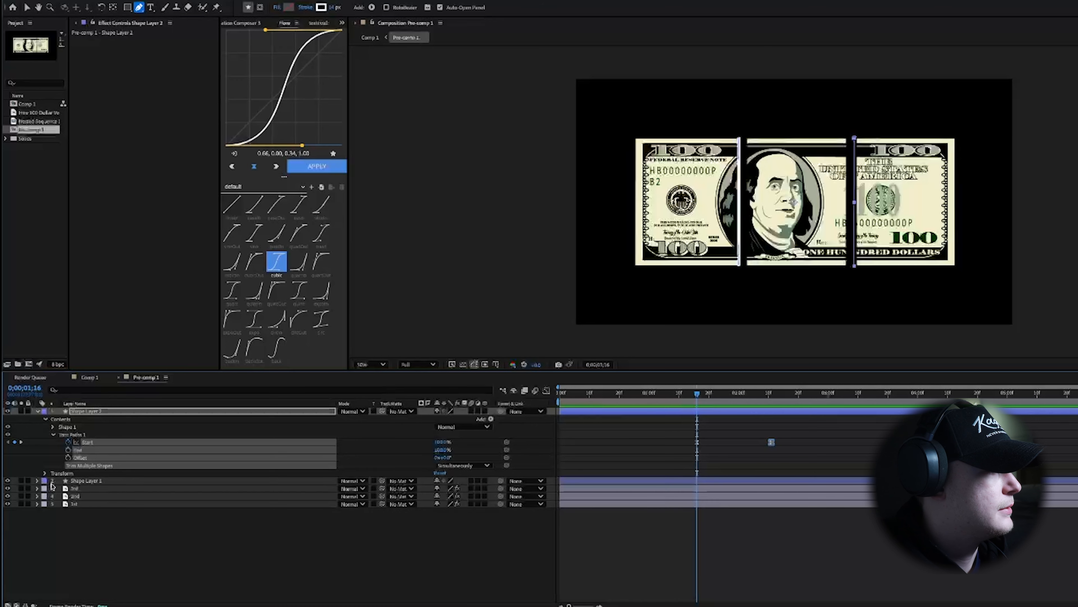
pyautogui.click(37, 482)
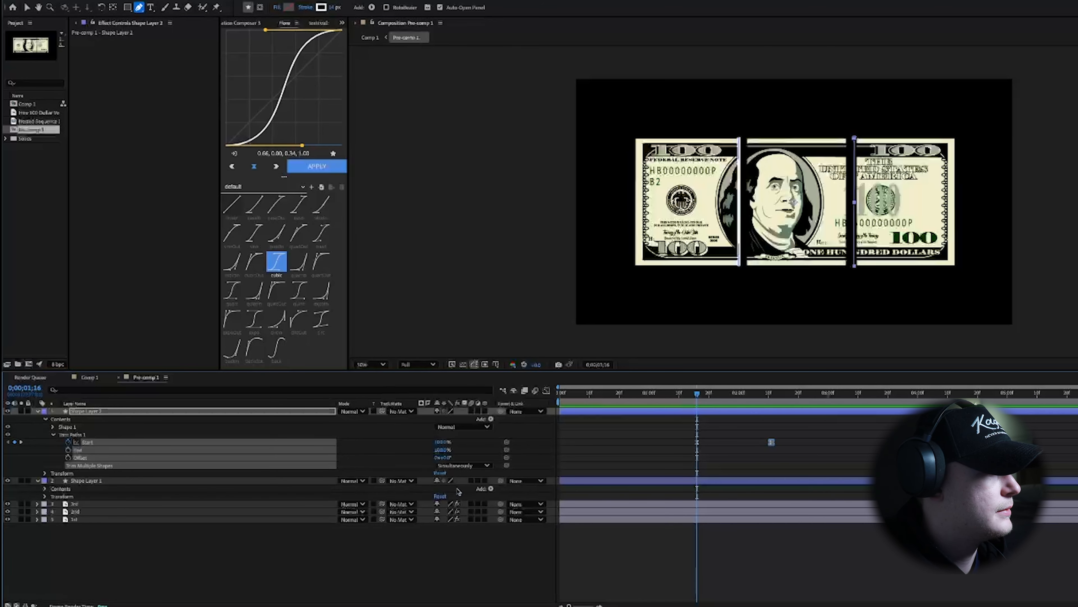
pyautogui.click(491, 489)
pyautogui.click(510, 561)
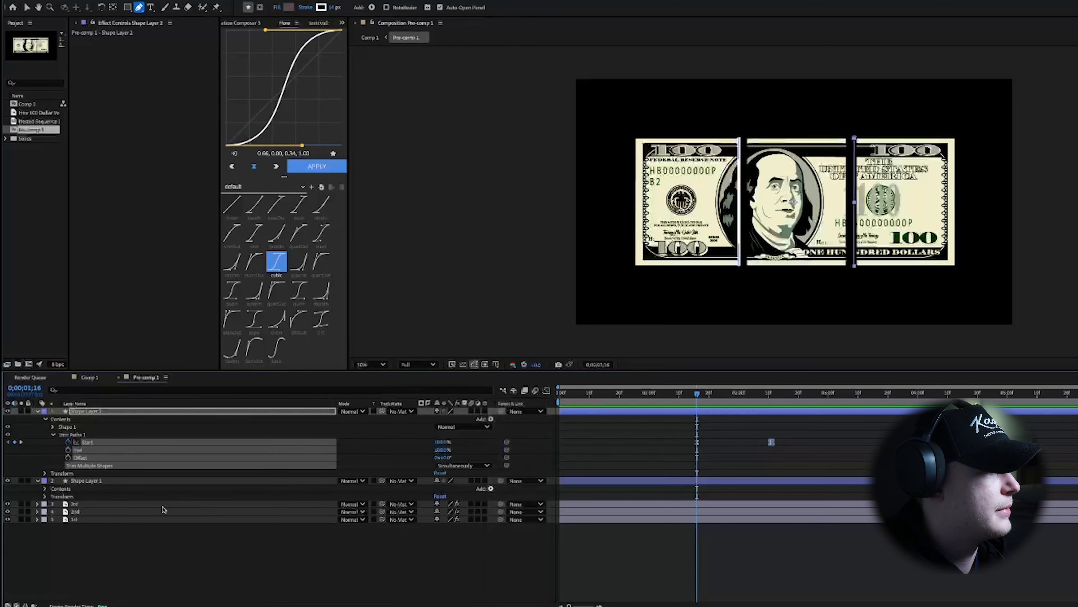
pyautogui.click(52, 504)
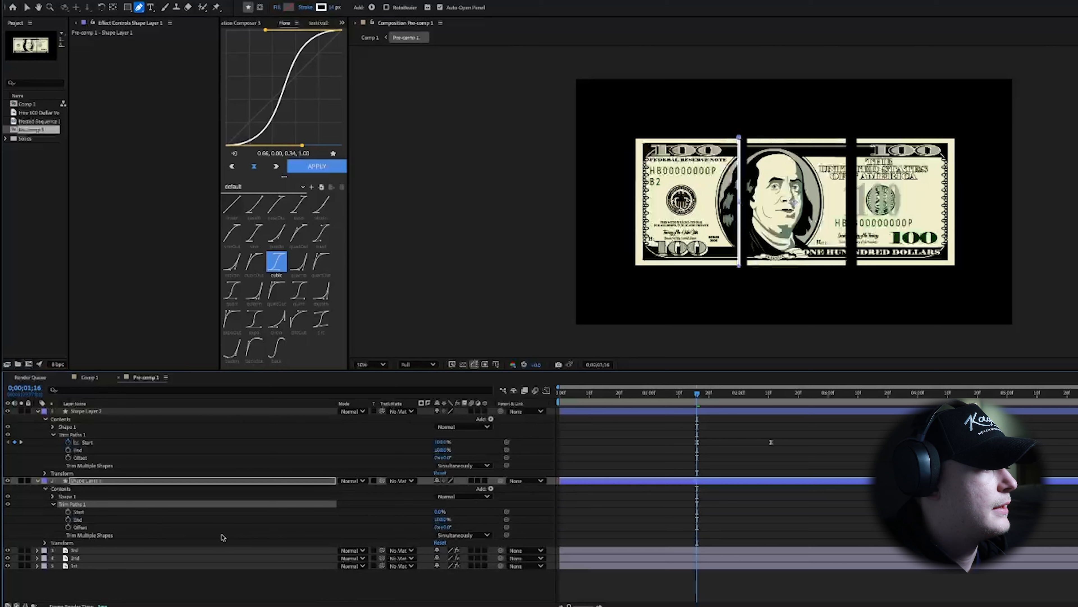
# Animate the left gap line's Trim Paths End from 0% at 0;00;01;16 to 100% at 0;00;02;11.
pyautogui.click(68, 519)
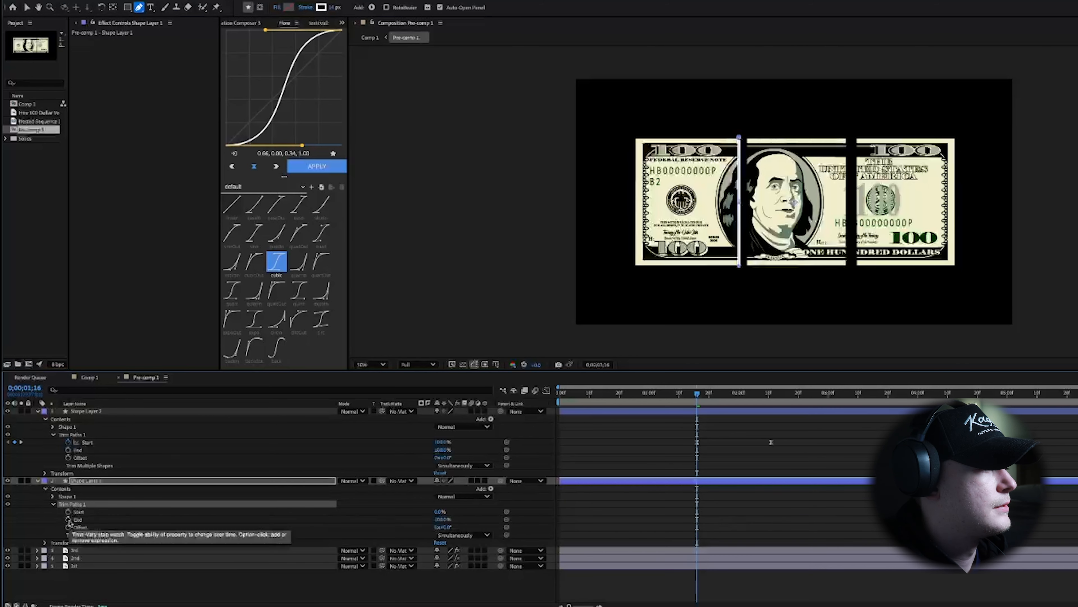
pyautogui.moveTo(440, 519); pyautogui.dragTo(395, 517)
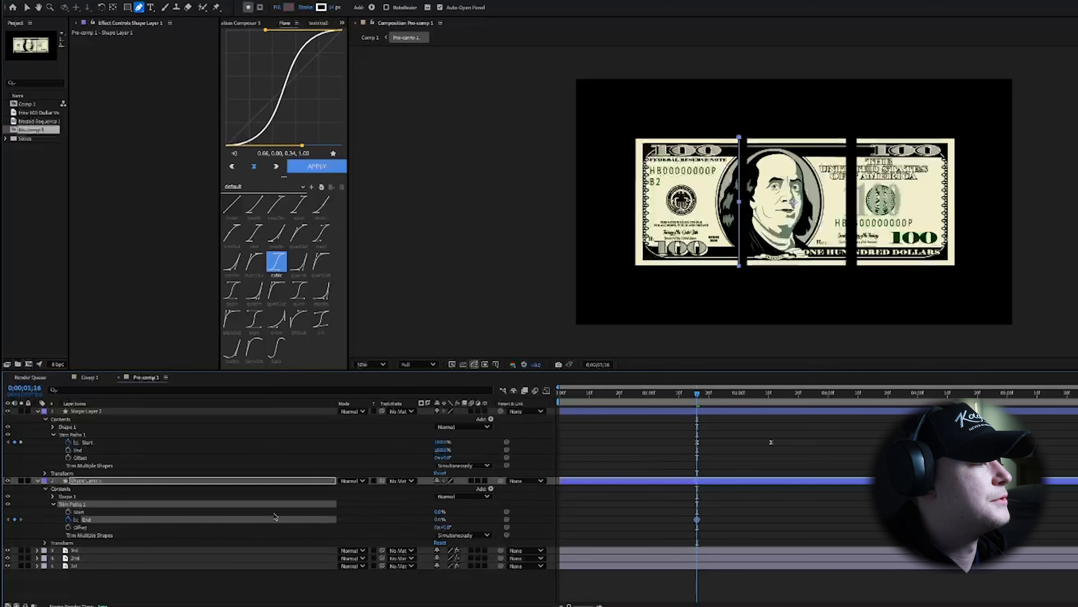
pyautogui.press('k')
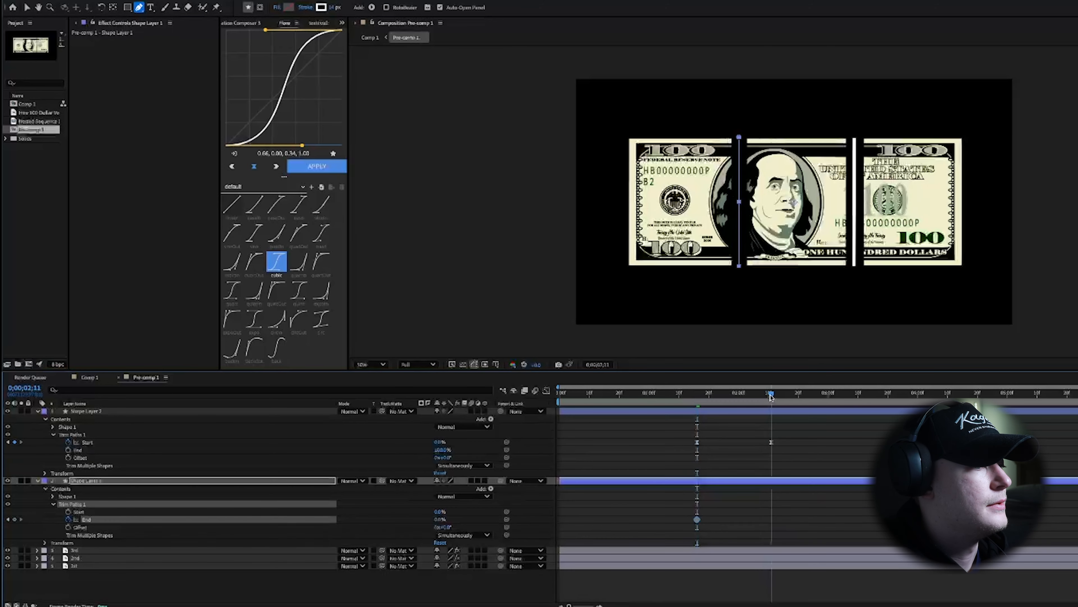
pyautogui.moveTo(440, 519); pyautogui.dragTo(515, 525)
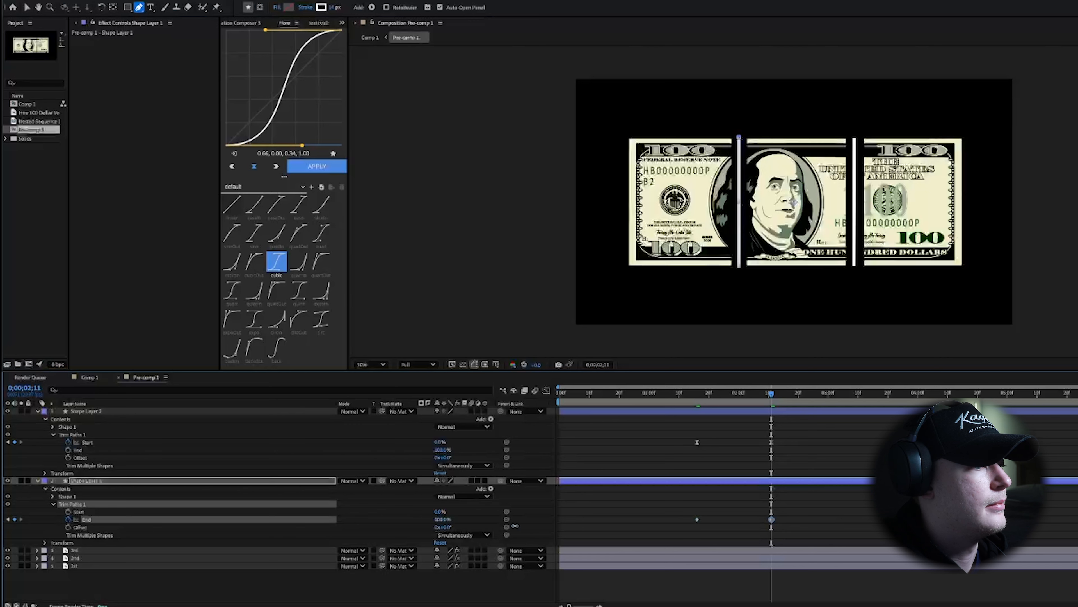
# Ease the left line's two Trim Paths End keyframes and reshape their speed graph for a fast start and long slow-down.
pyautogui.moveTo(783, 536); pyautogui.dragTo(692, 509)
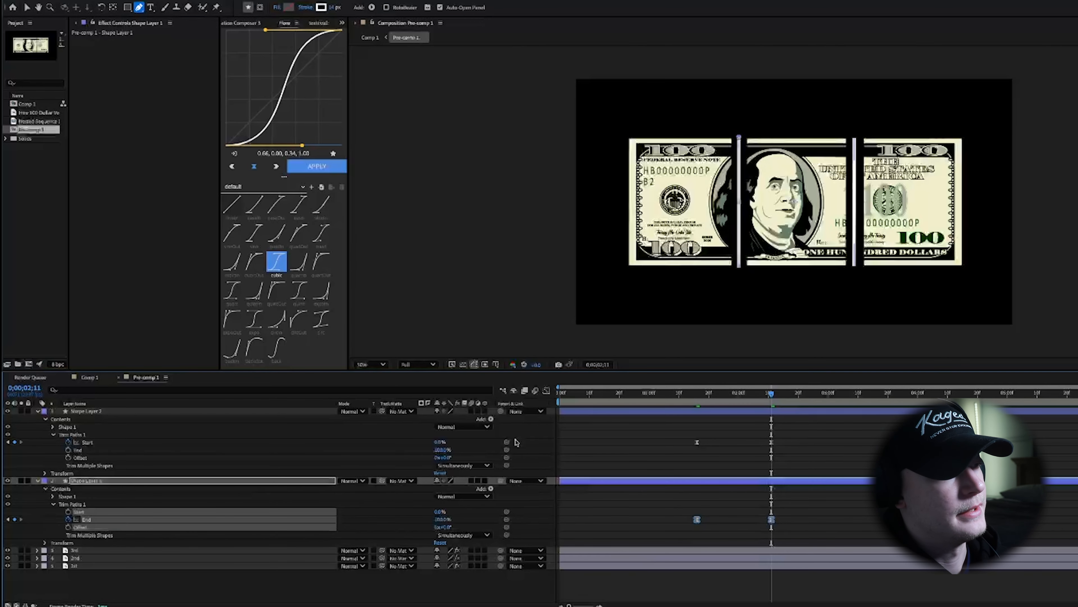
pyautogui.click(547, 390)
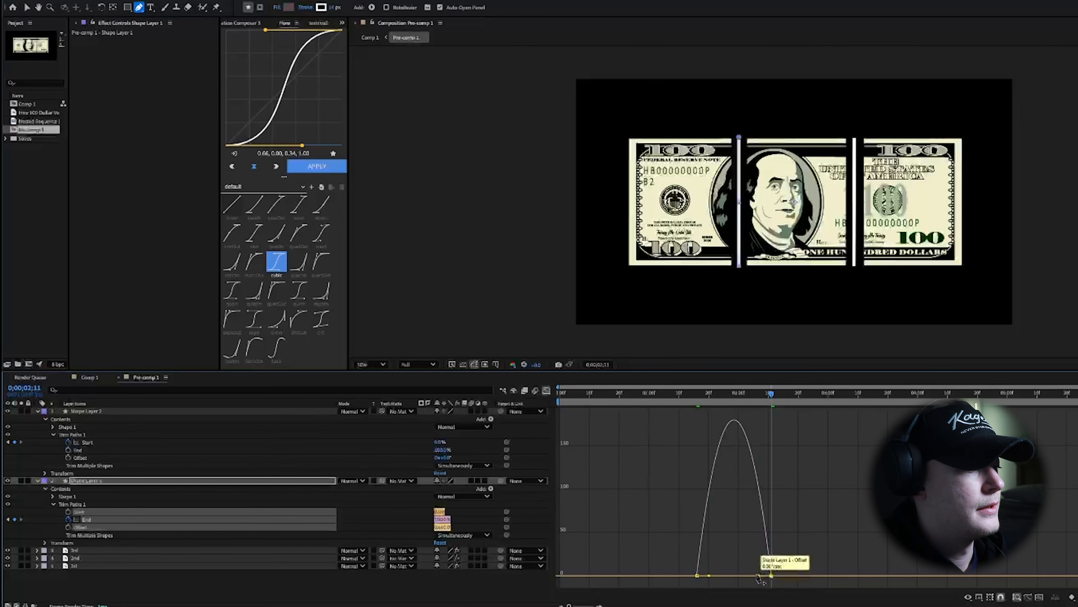
pyautogui.moveTo(755, 576); pyautogui.dragTo(714, 578)
pyautogui.click(547, 390)
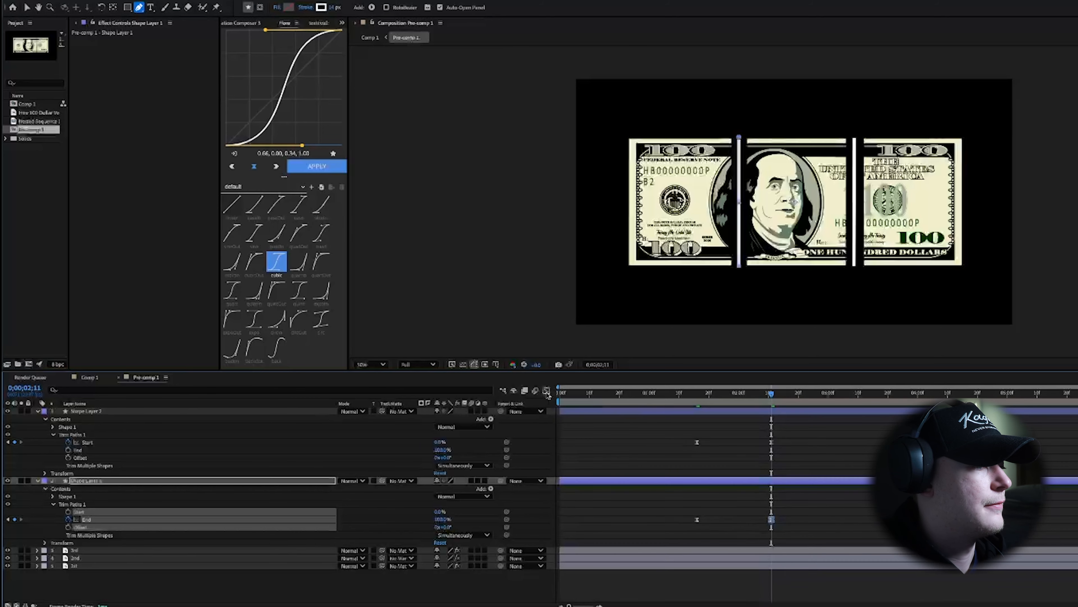
# Preview both gap lines in Comp 1, then solo the reference video and examine its line style.
pyautogui.moveTo(670, 396); pyautogui.dragTo(559, 395)
pyautogui.click(89, 377)
pyautogui.press('space')
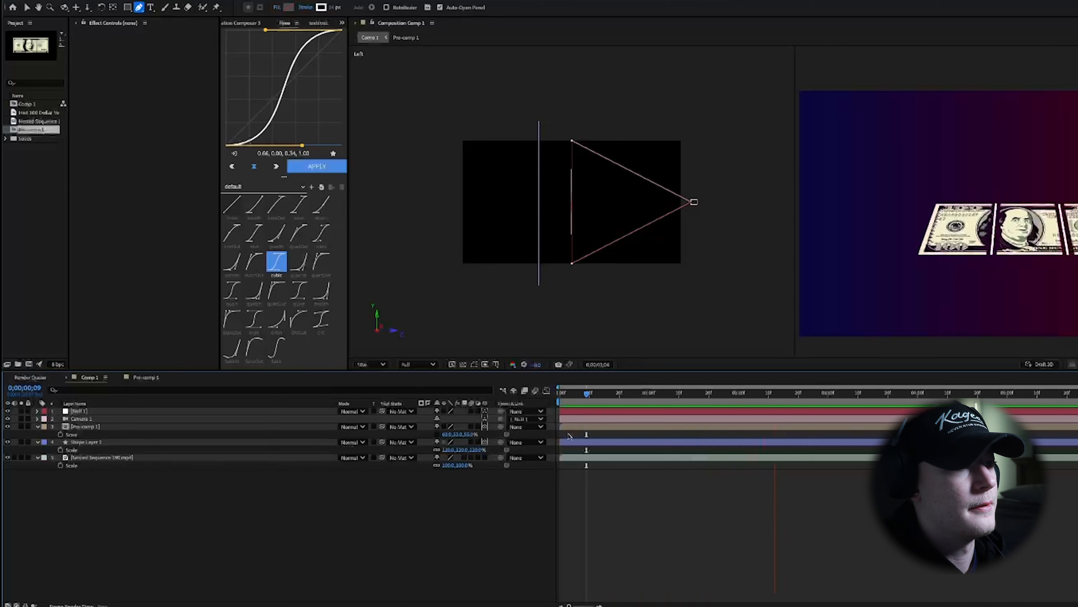
pyautogui.click(146, 377)
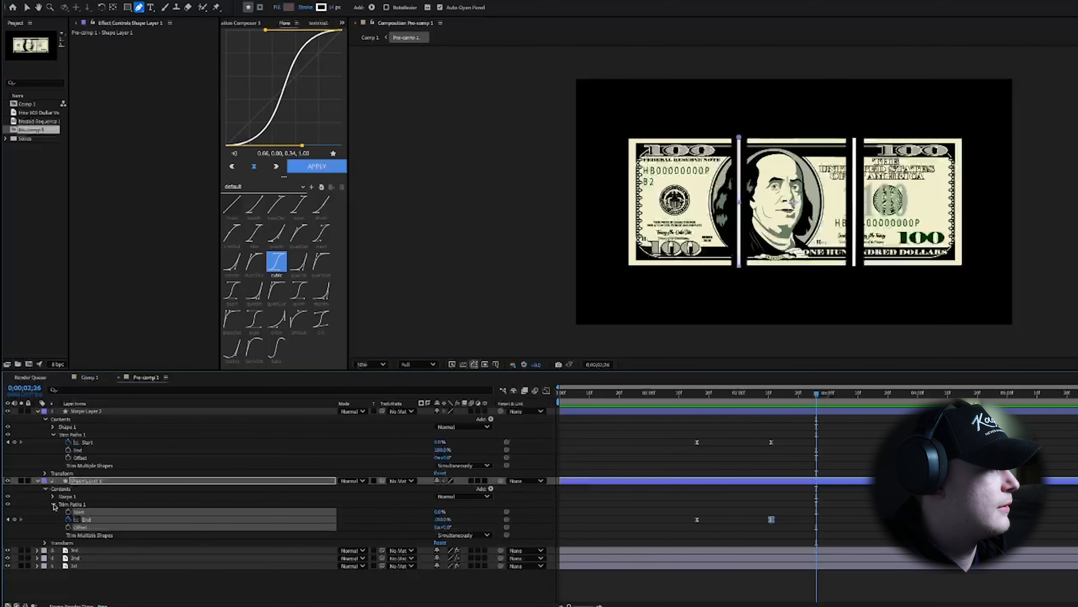
pyautogui.click(89, 378)
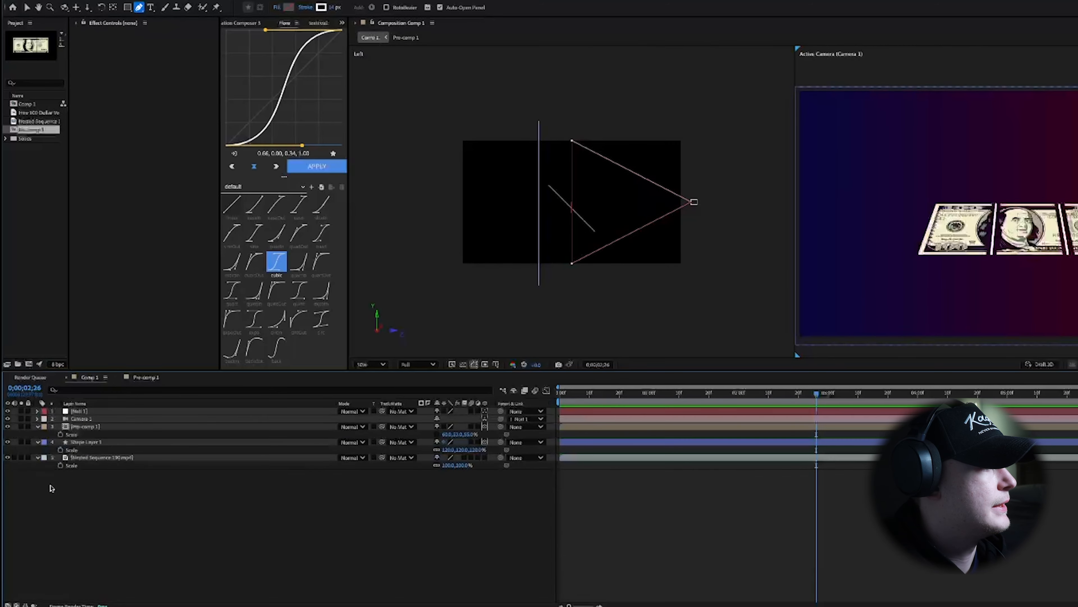
pyautogui.click(21, 457)
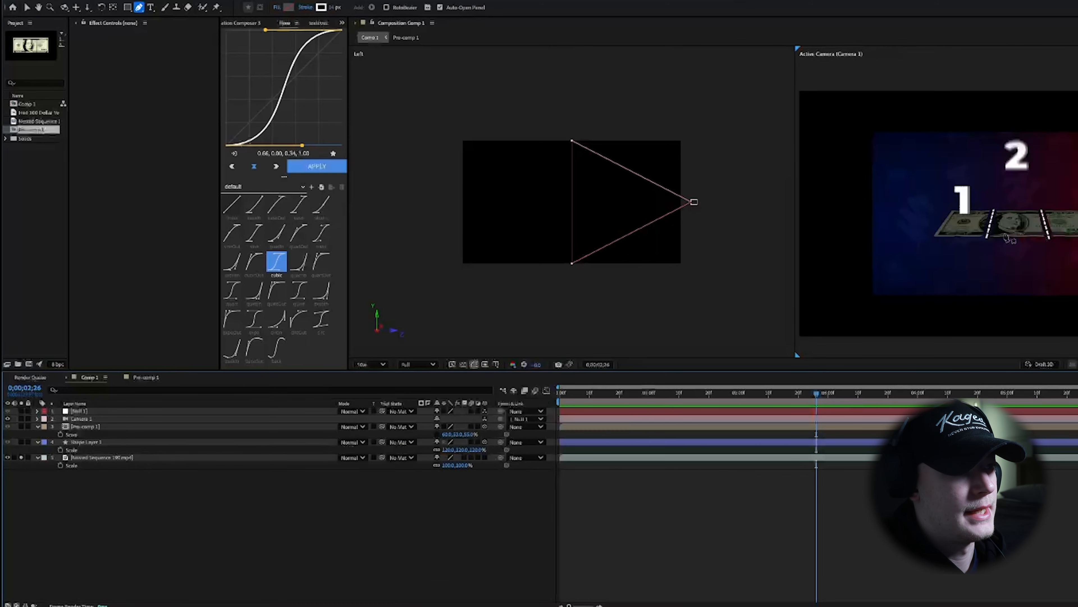
# Add dashes to the left gap line's stroke in Pre-comp 1.
pyautogui.click(158, 377)
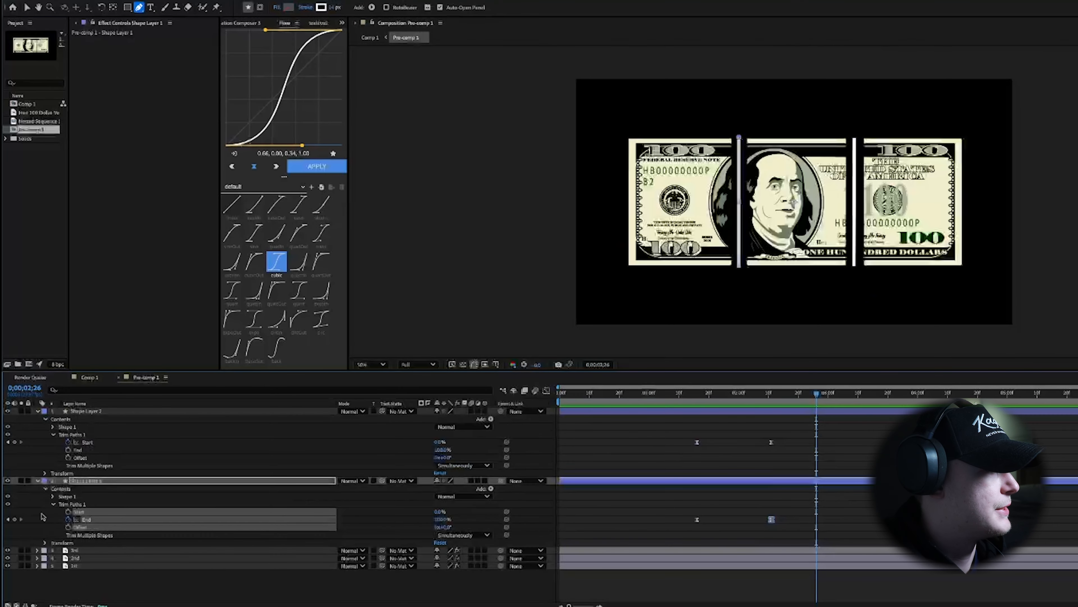
pyautogui.click(52, 497)
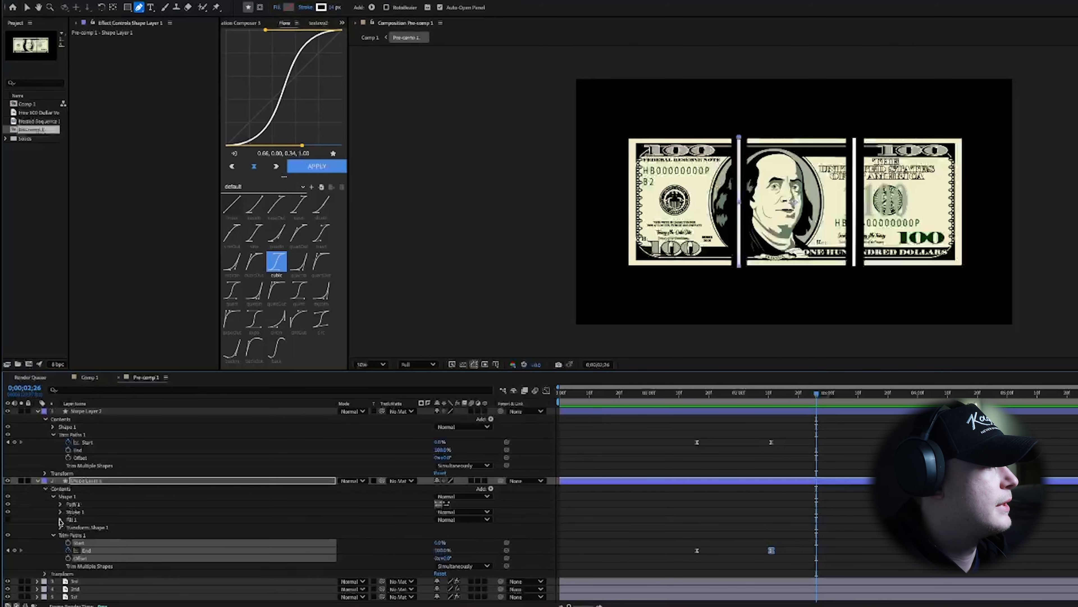
pyautogui.click(60, 512)
pyautogui.scroll(-2, 113, 519)
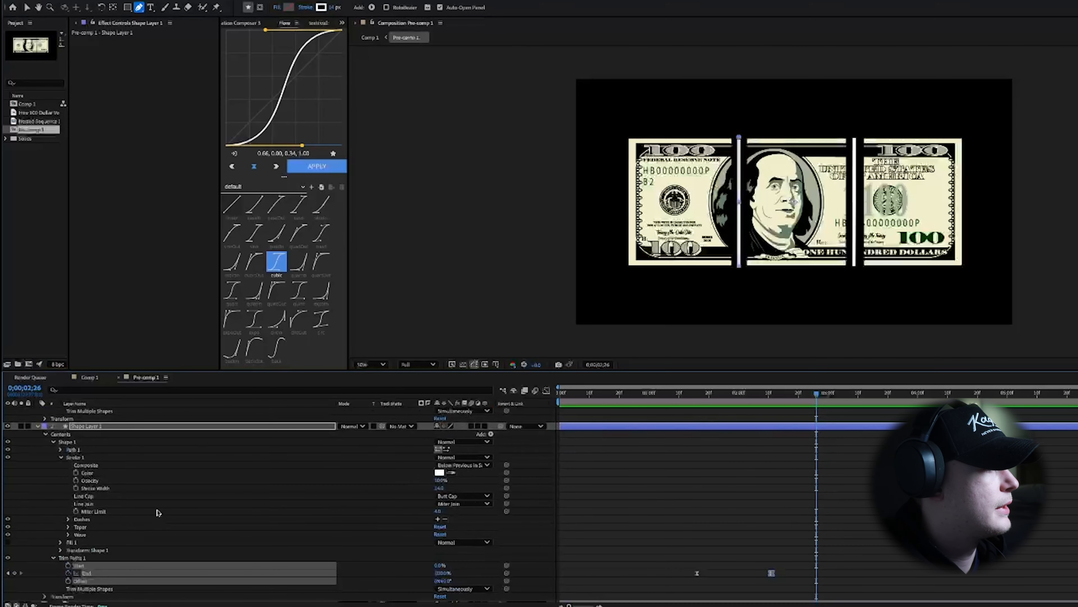
pyautogui.click(68, 520)
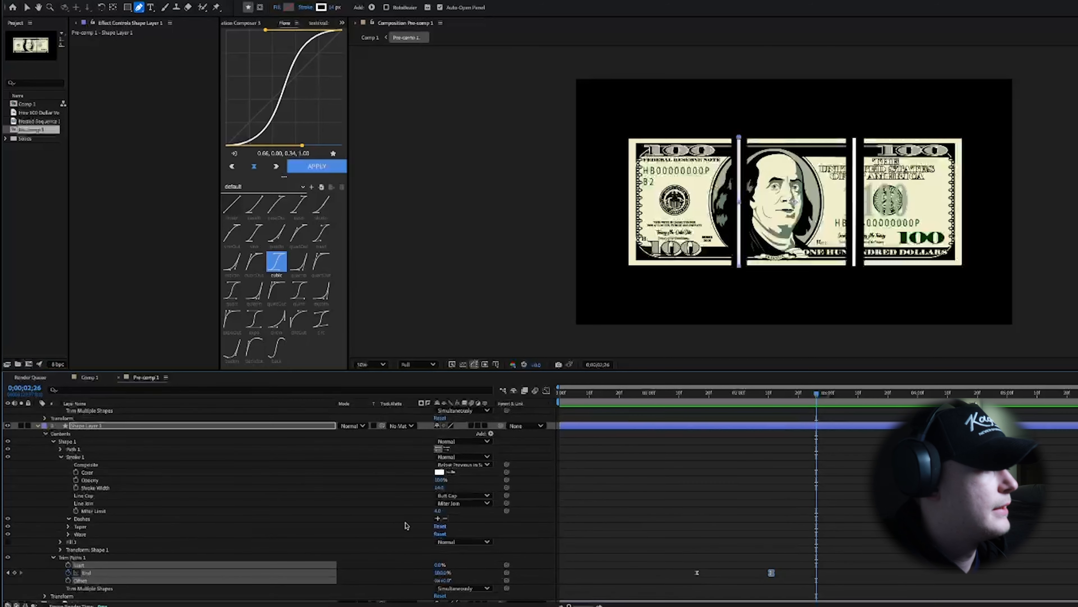
pyautogui.click(438, 518)
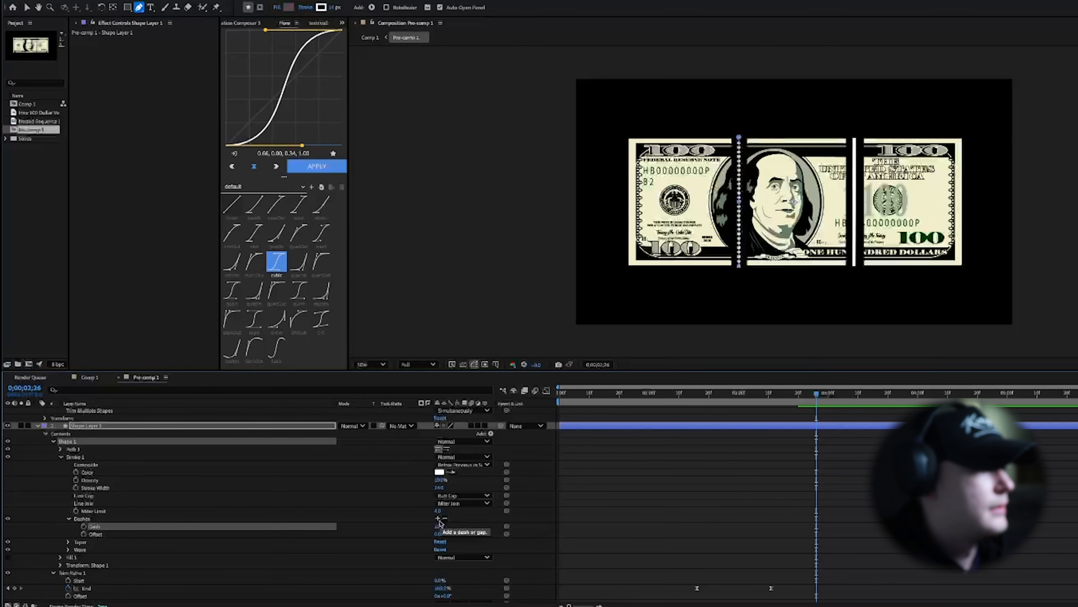
# Set the left gap line's Dash length to 40 and play back the result briefly.
pyautogui.moveTo(438, 526); pyautogui.dragTo(458, 528)
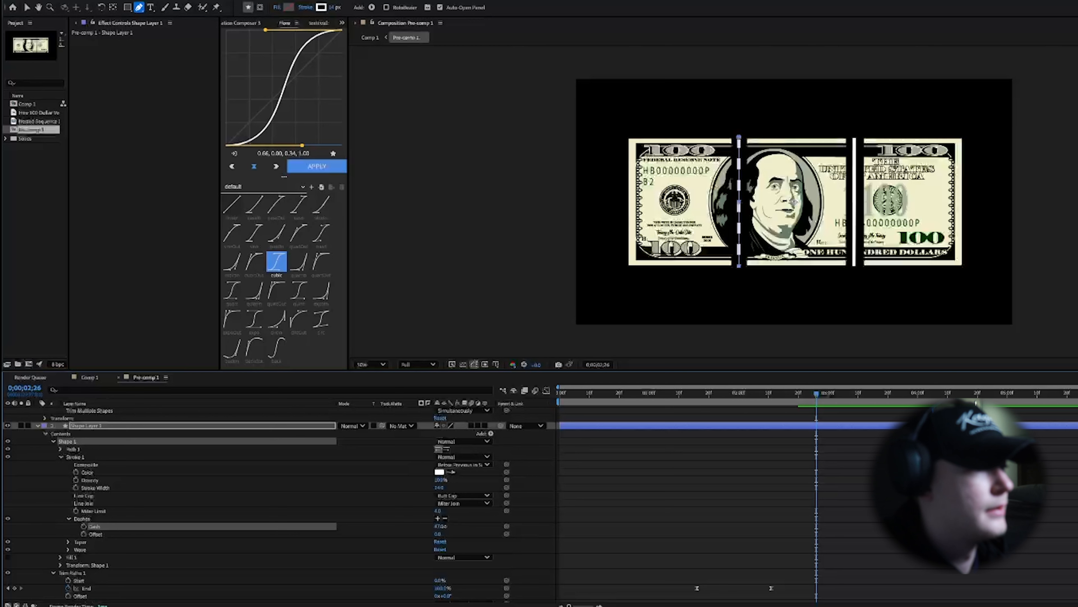
pyautogui.click(441, 526)
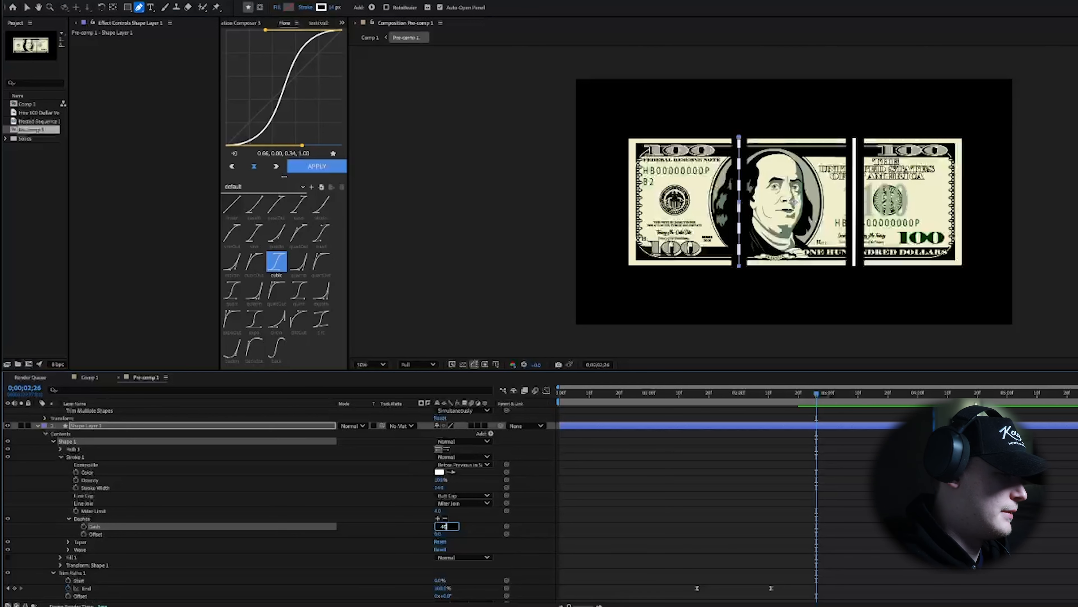
pyautogui.press('Return')
pyautogui.press('space')
pyautogui.press('space')
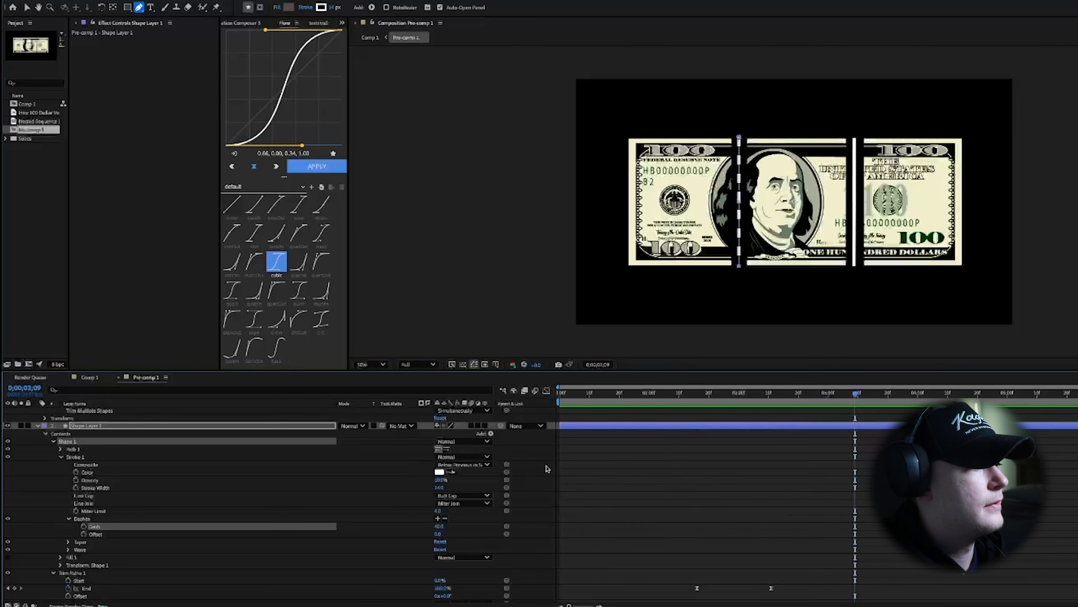
# Add dashes to the right gap line's stroke and set their Dash length to 40.
pyautogui.click(38, 425)
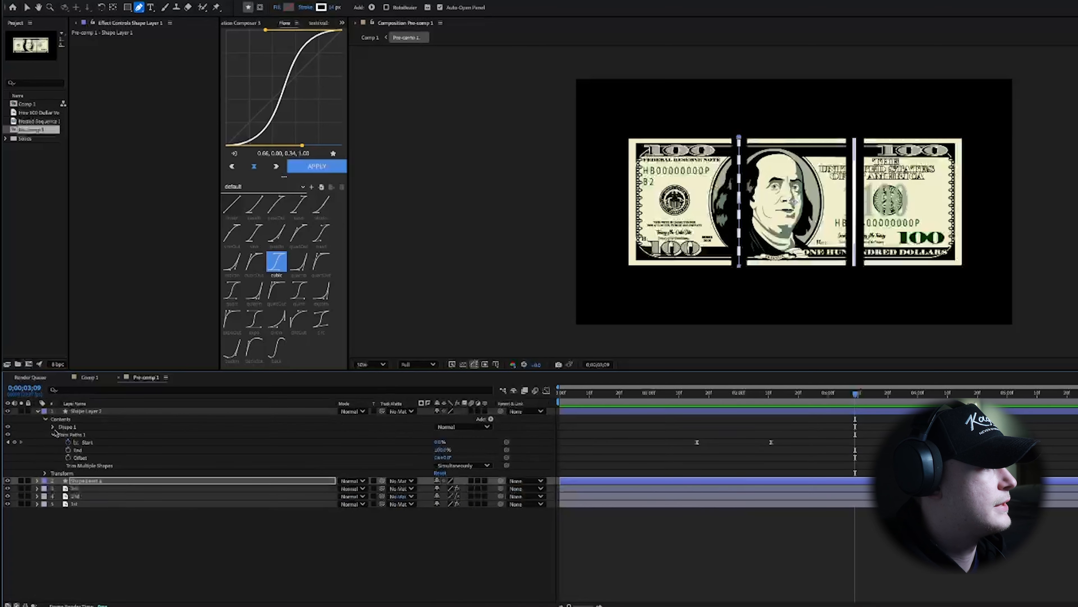
pyautogui.click(52, 427)
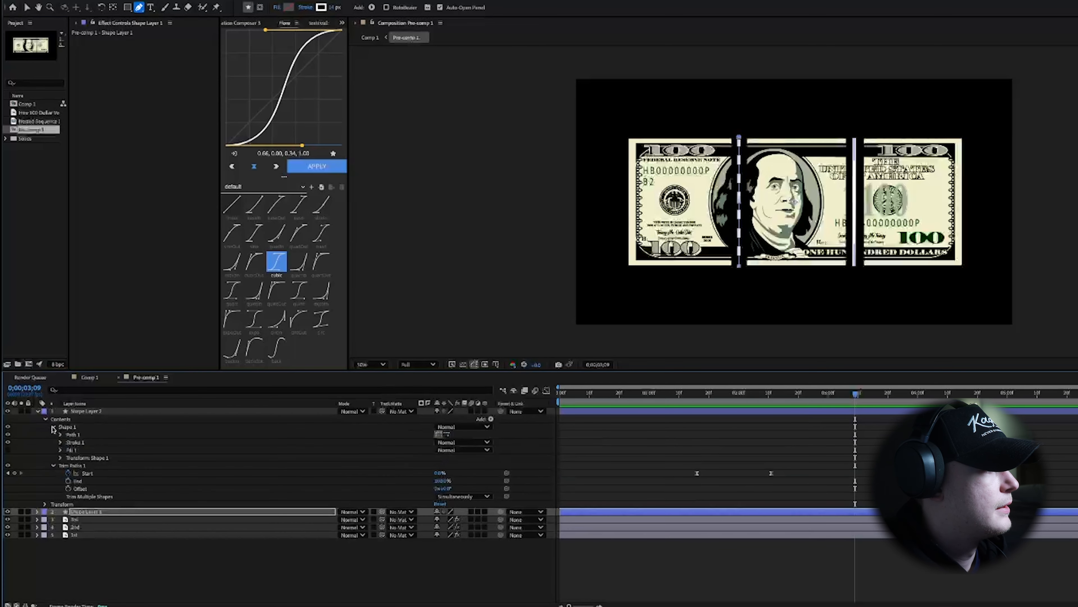
pyautogui.click(60, 443)
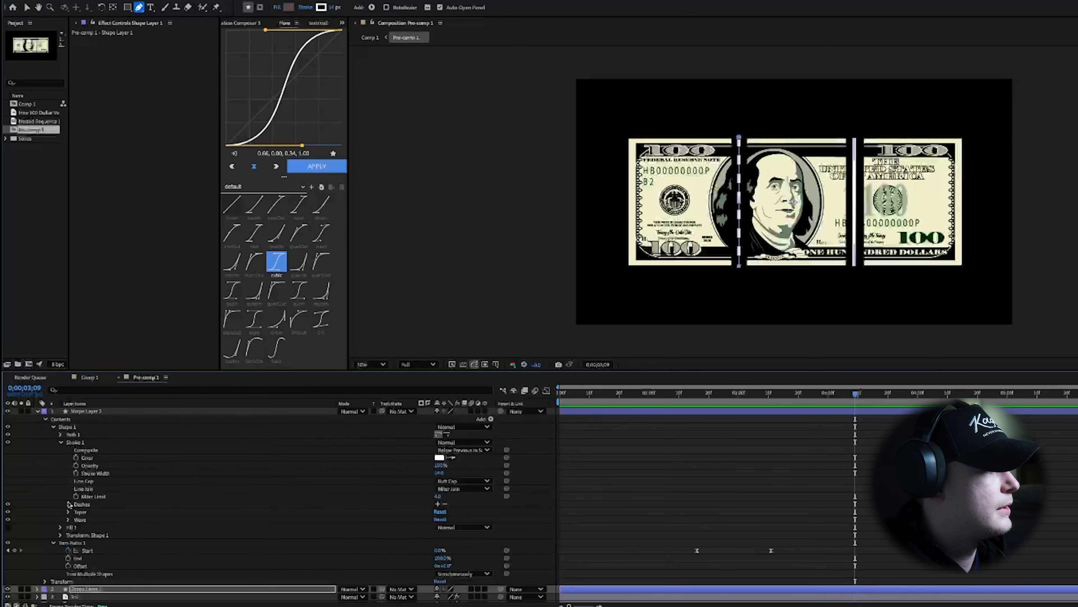
pyautogui.click(437, 503)
pyautogui.click(440, 511)
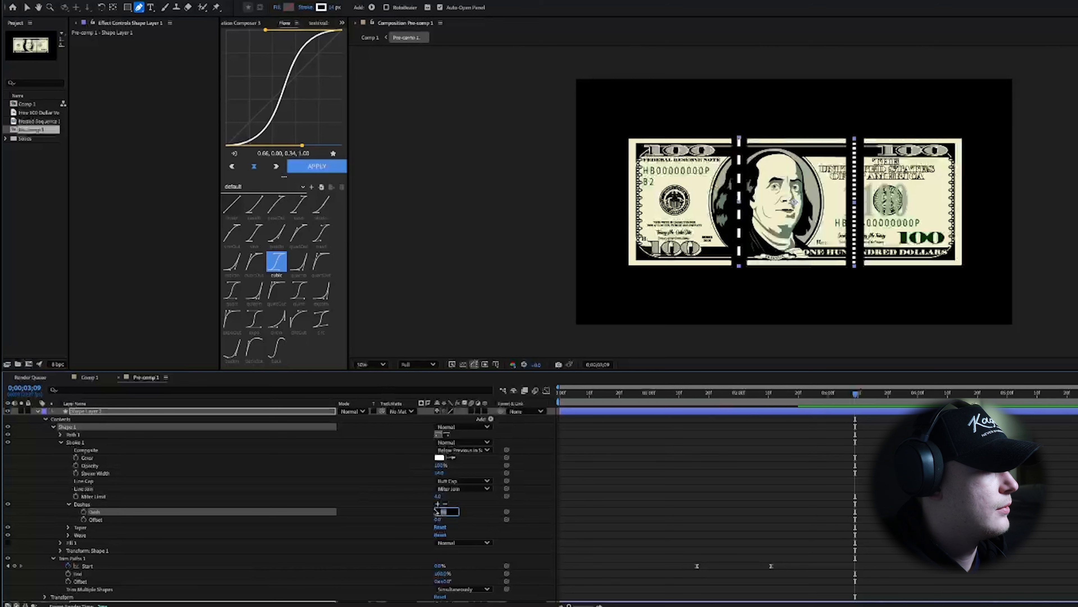
pyautogui.press('Return')
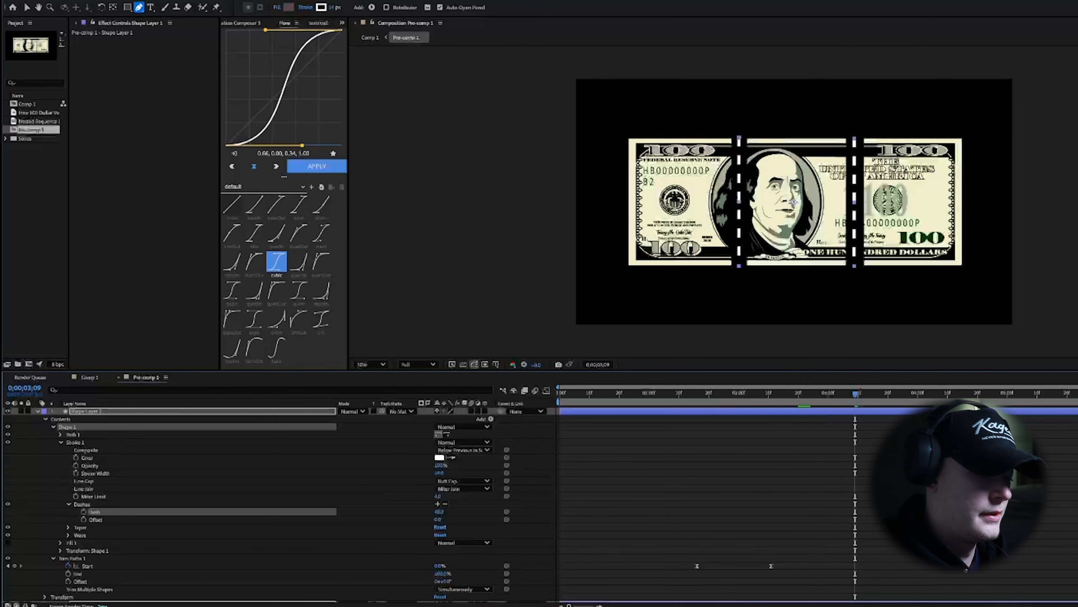
# Unsolo the reference video in Comp 1 and preview the dashed gap lines drawing on from near the start.
pyautogui.click(89, 378)
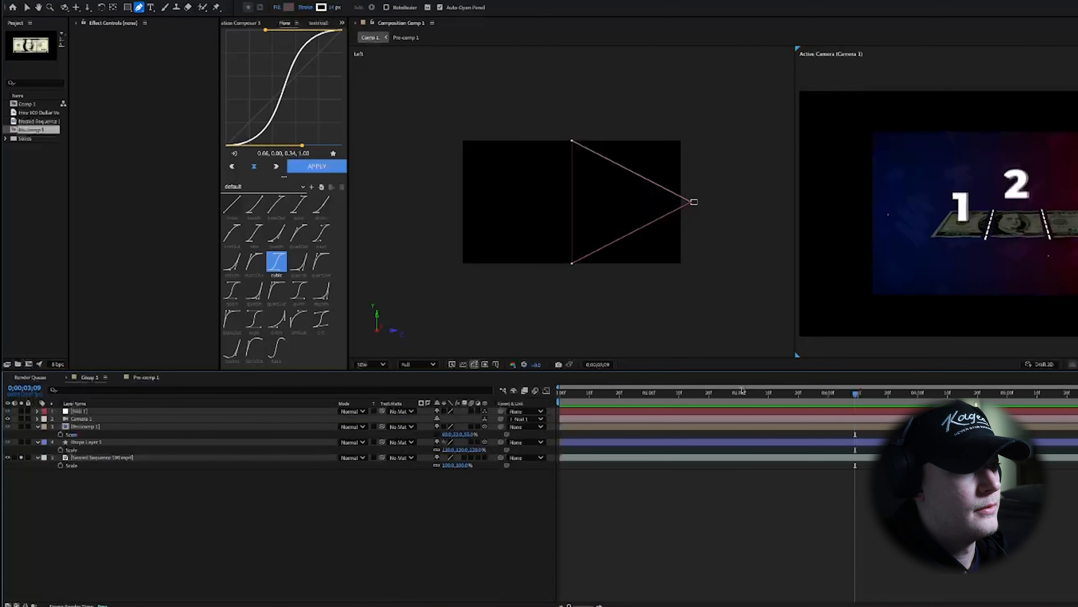
pyautogui.moveTo(710, 405); pyautogui.dragTo(592, 405)
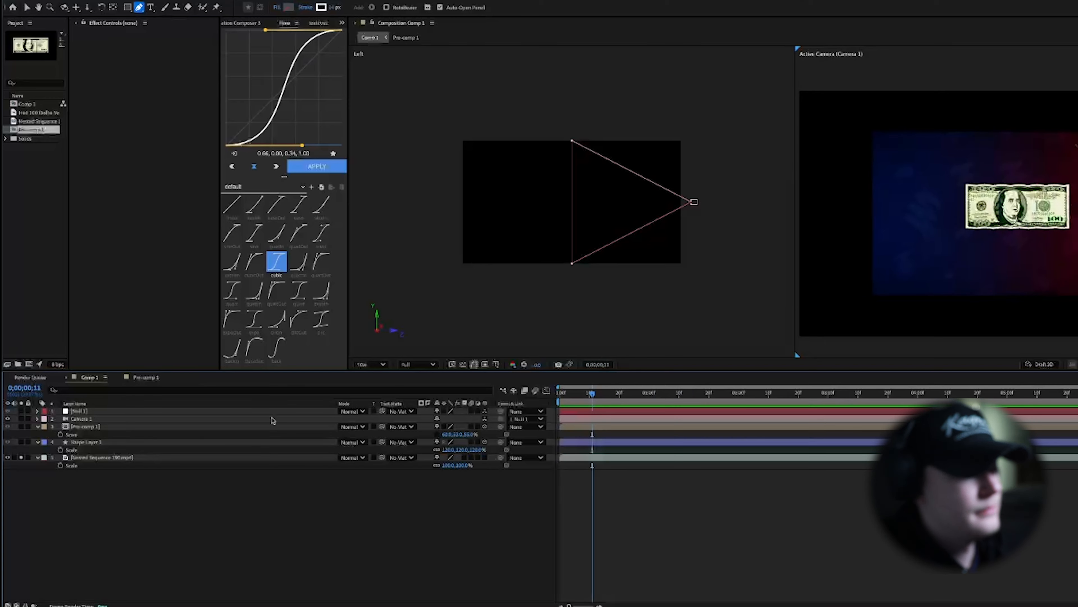
pyautogui.click(21, 458)
pyautogui.press('space')
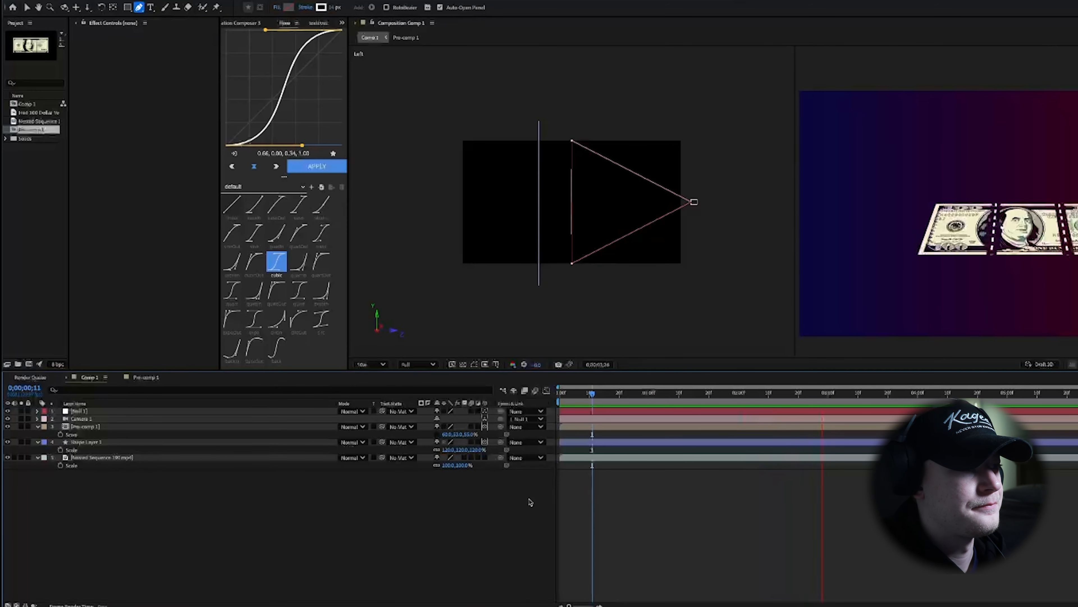
pyautogui.press('space')
pyautogui.moveTo(638, 395); pyautogui.dragTo(584, 404)
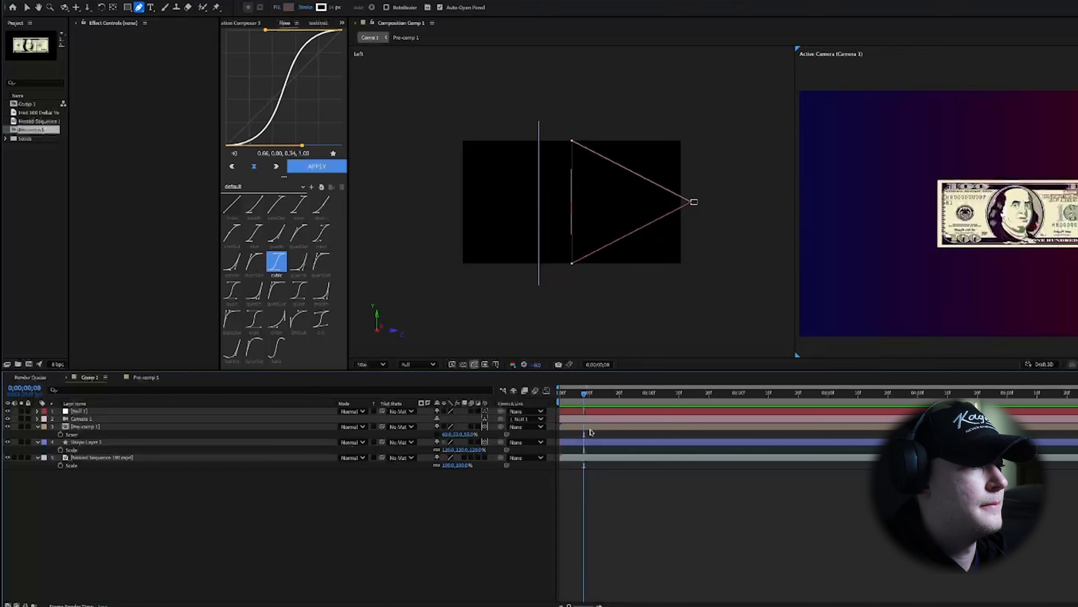
pyautogui.press('space')
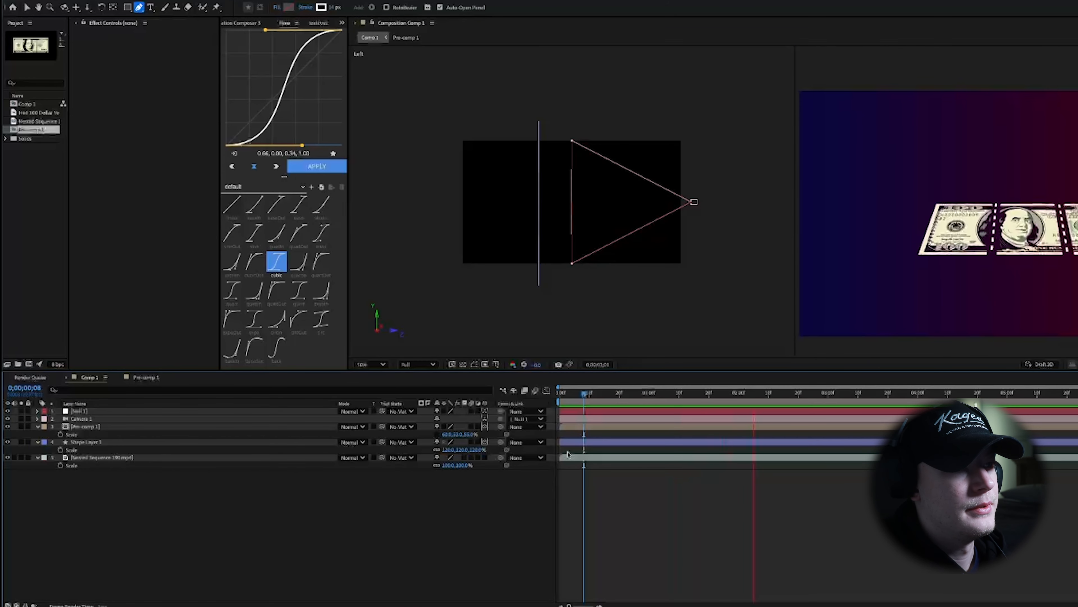
pyautogui.press('space')
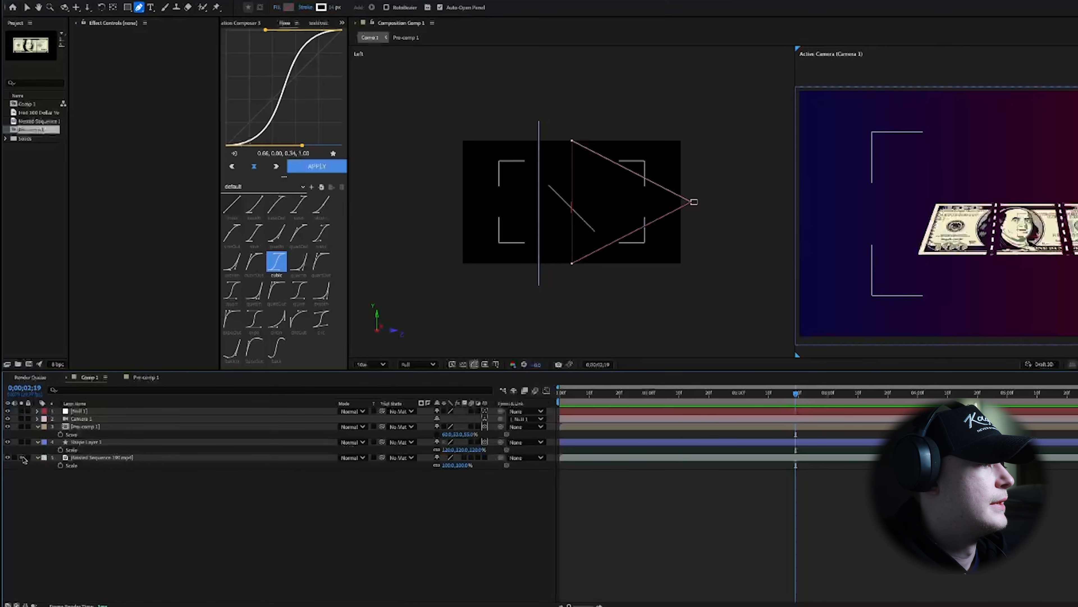
# Create a new text layer in Comp 1 containing the number 1.
pyautogui.click(21, 457)
pyautogui.moveTo(705, 397); pyautogui.dragTo(781, 403)
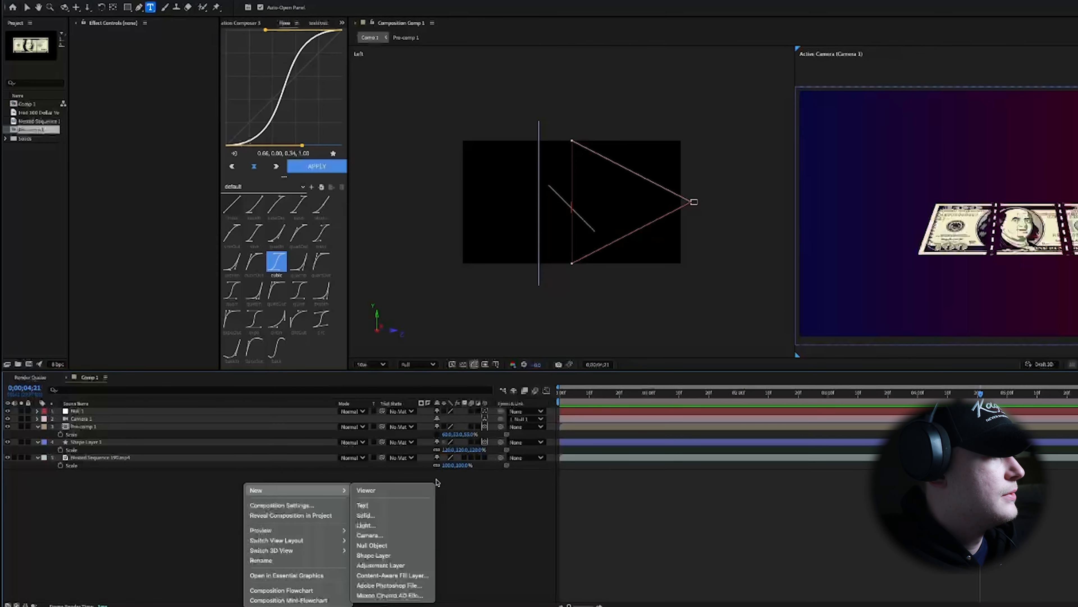
pyautogui.rightClick(166, 483)
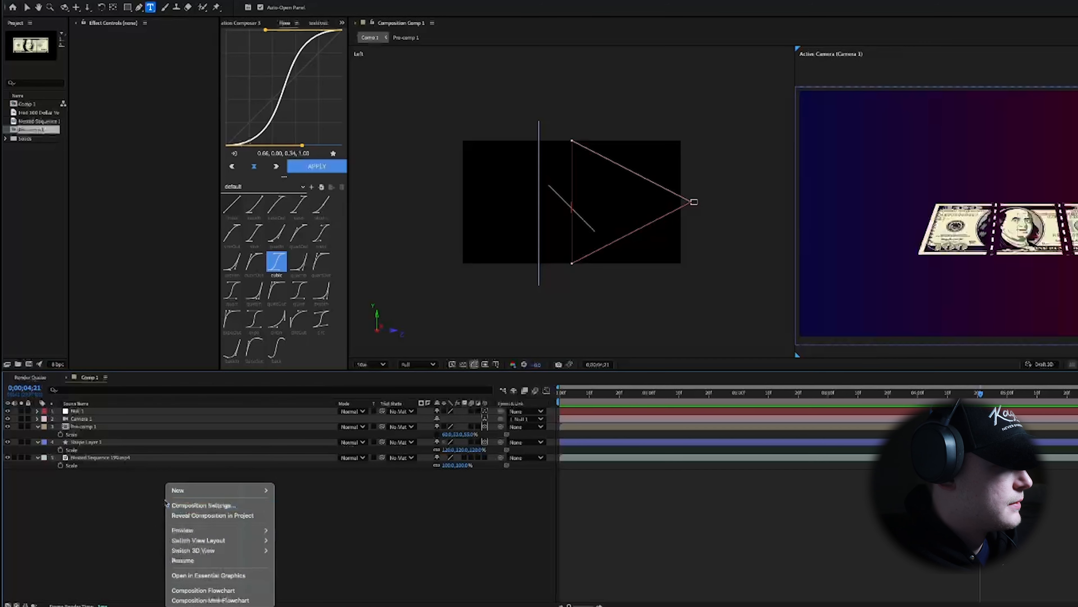
pyautogui.moveTo(194, 491)
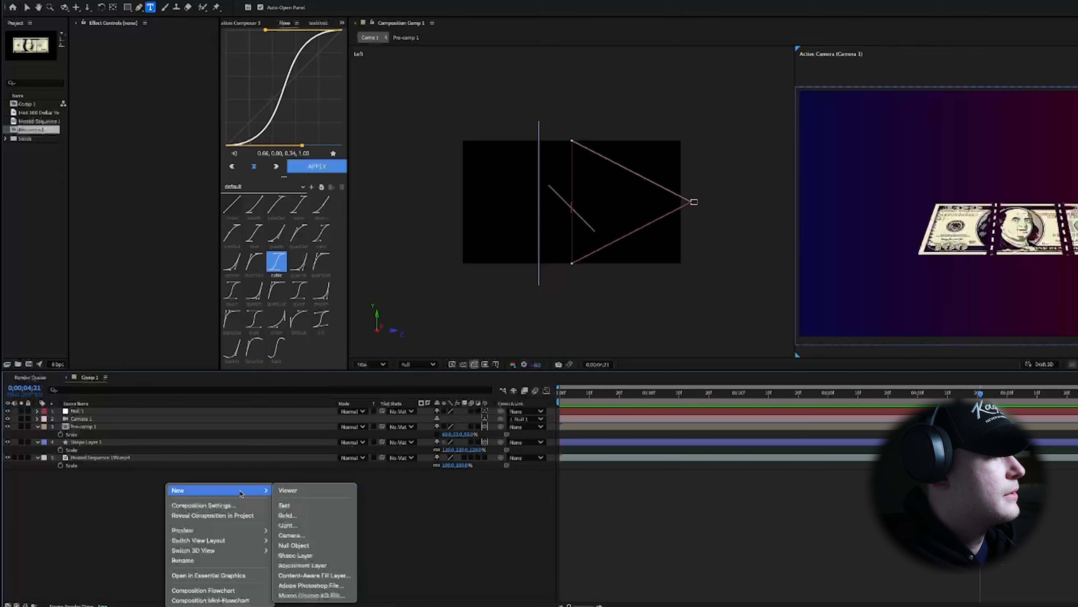
pyautogui.rightClick(245, 483)
pyautogui.moveTo(289, 492)
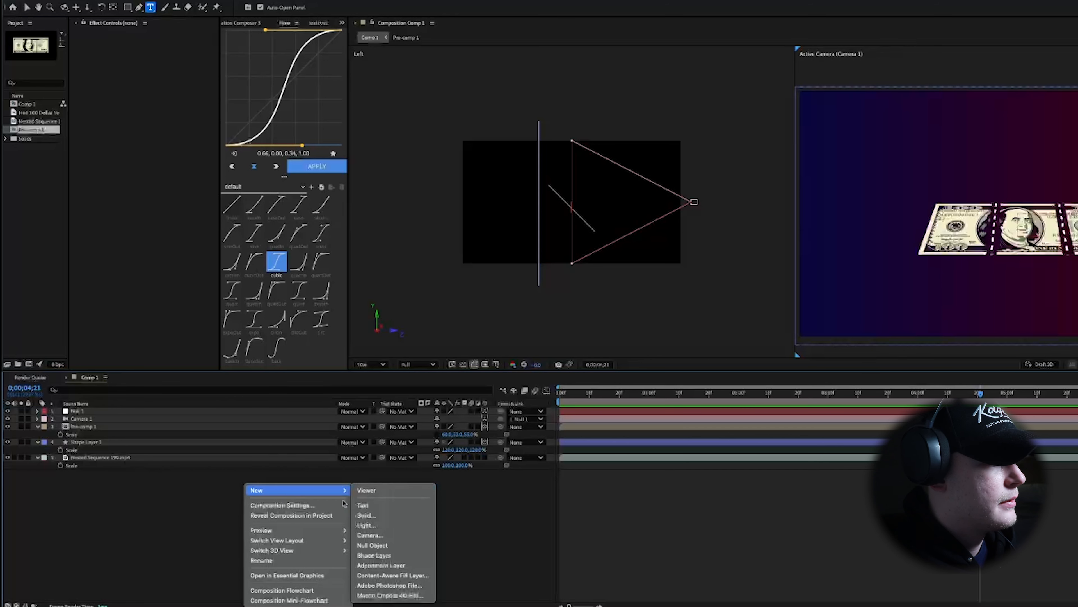
pyautogui.click(363, 505)
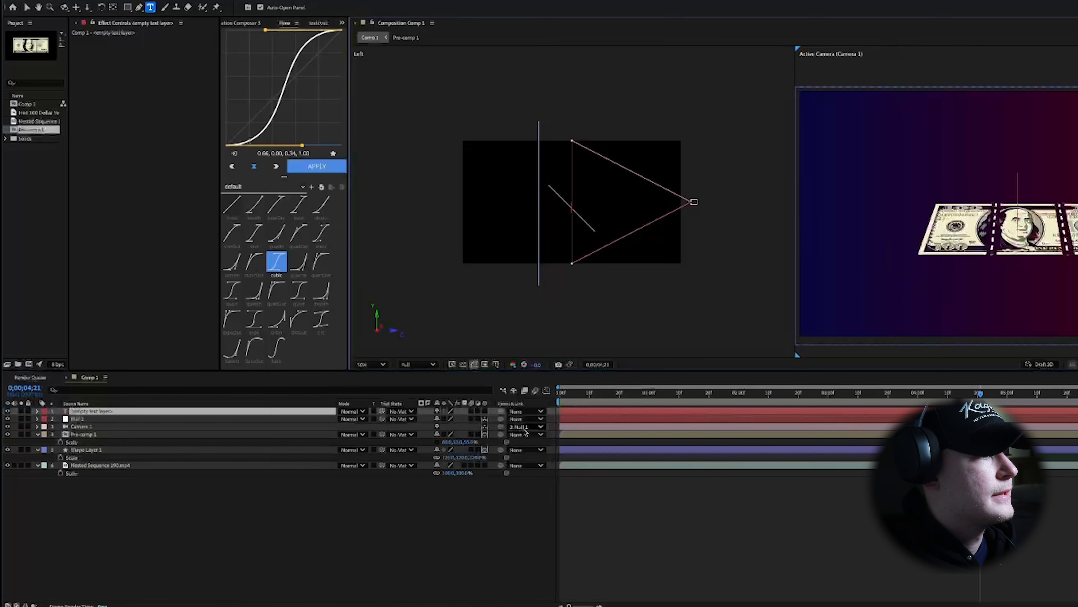
pyautogui.write('1')
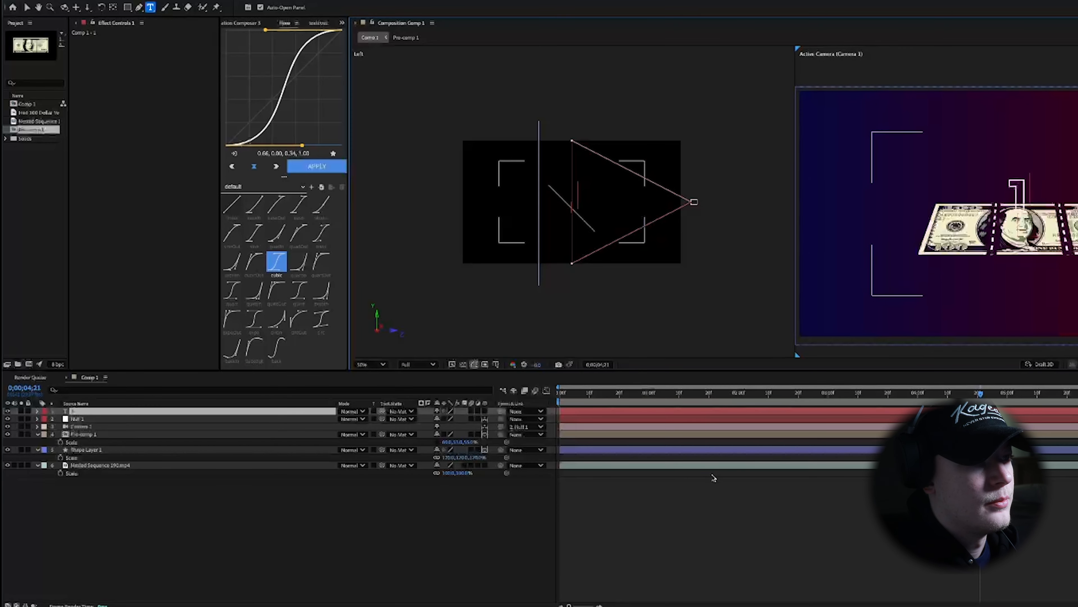
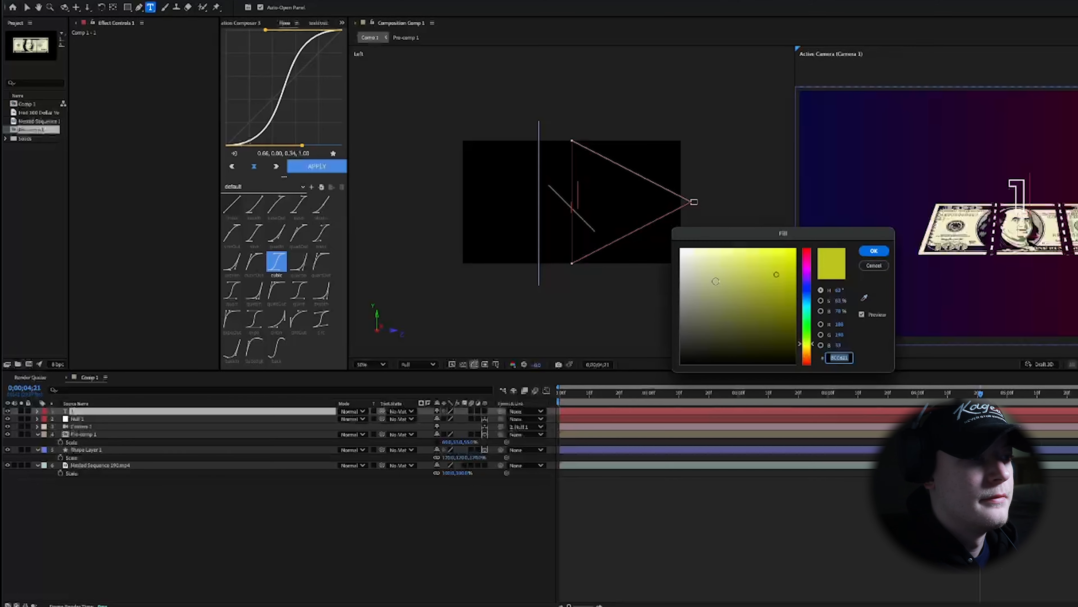
# Make the number 1 a 3D layer and set its text fill to white.
pyautogui.moveTo(704, 270); pyautogui.dragTo(657, 245)
pyautogui.click(874, 250)
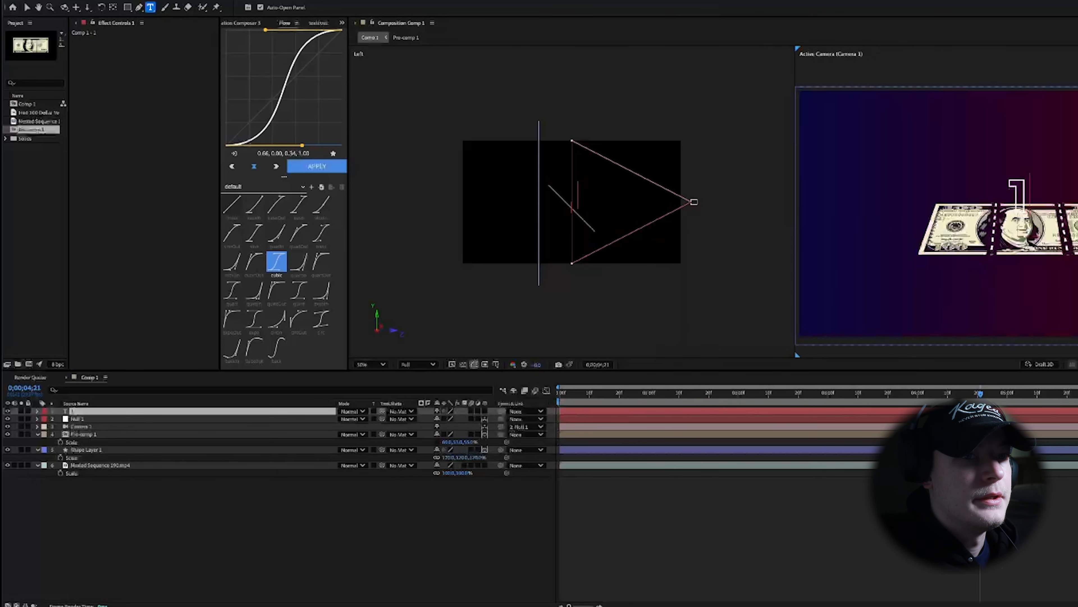
pyautogui.click(485, 411)
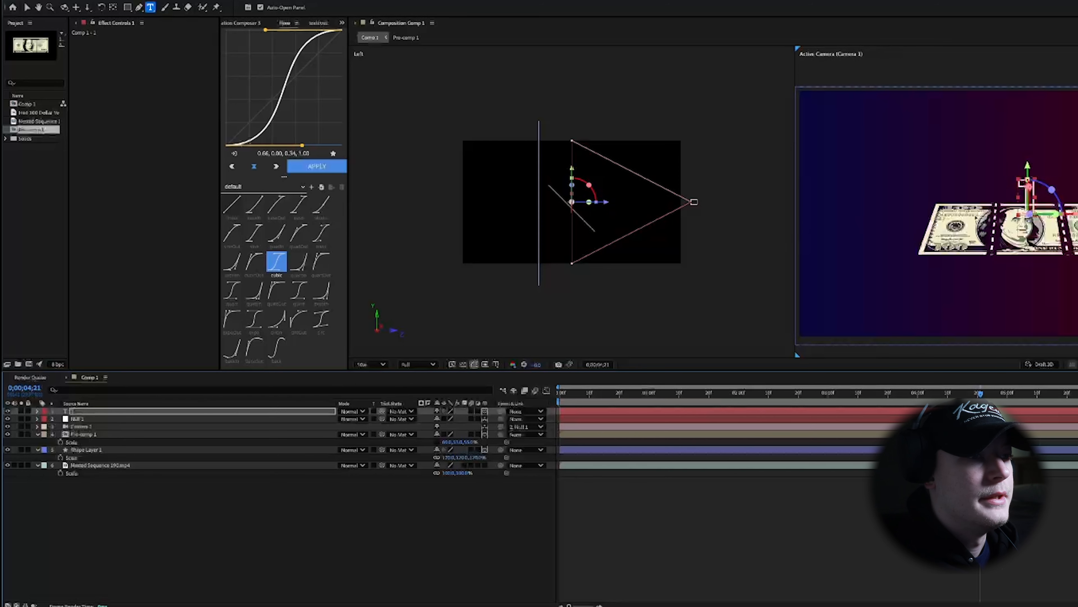
pyautogui.doubleClick(72, 411)
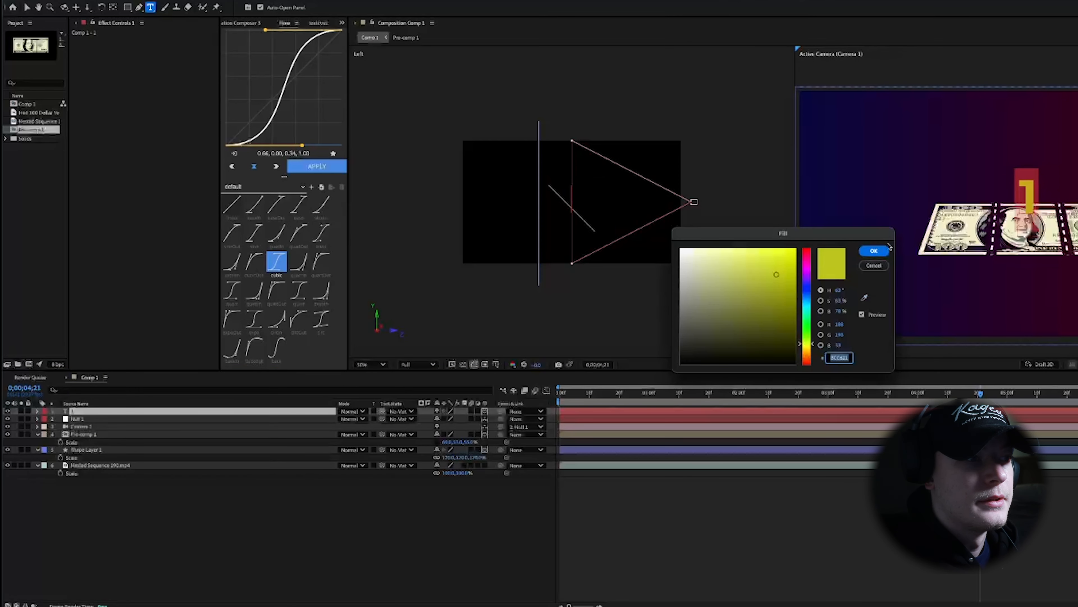
pyautogui.moveTo(742, 262); pyautogui.dragTo(692, 263)
pyautogui.click(874, 250)
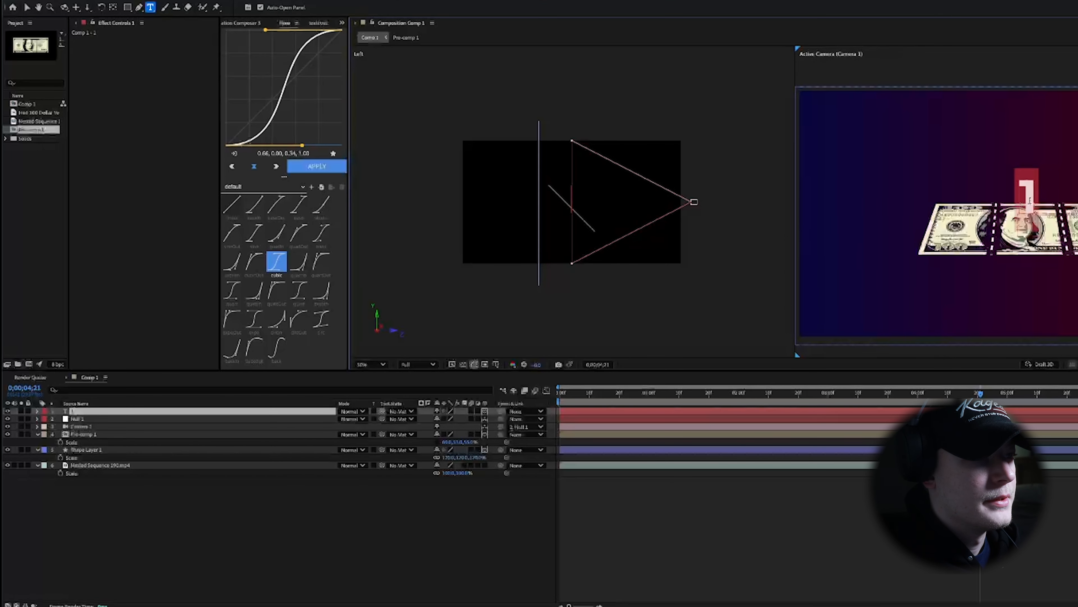
pyautogui.write('v')
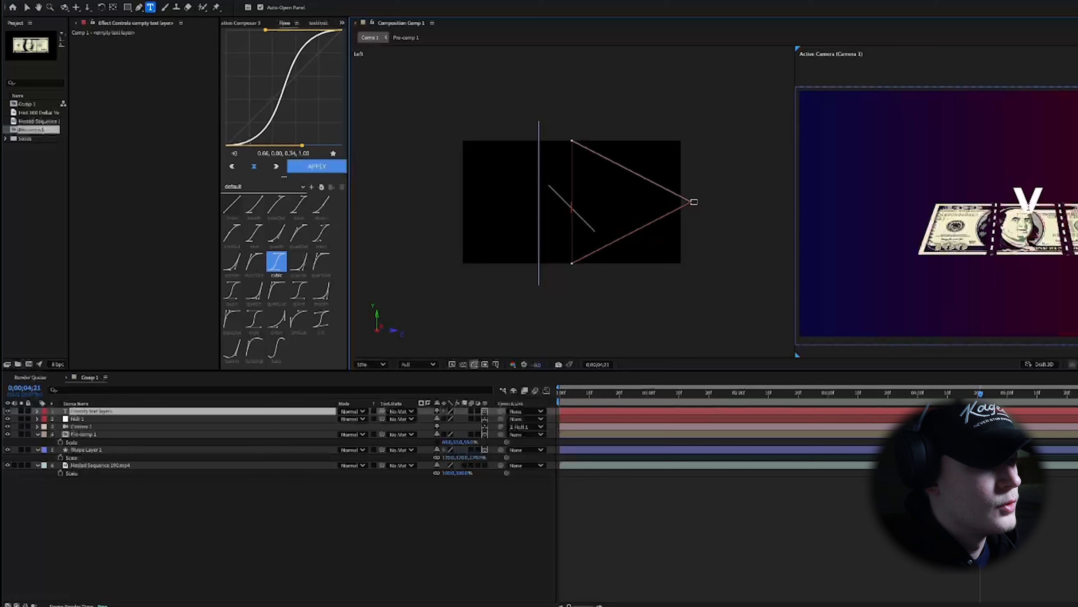
pyautogui.hotkey('ctrl', 'z')
pyautogui.click(249, 502)
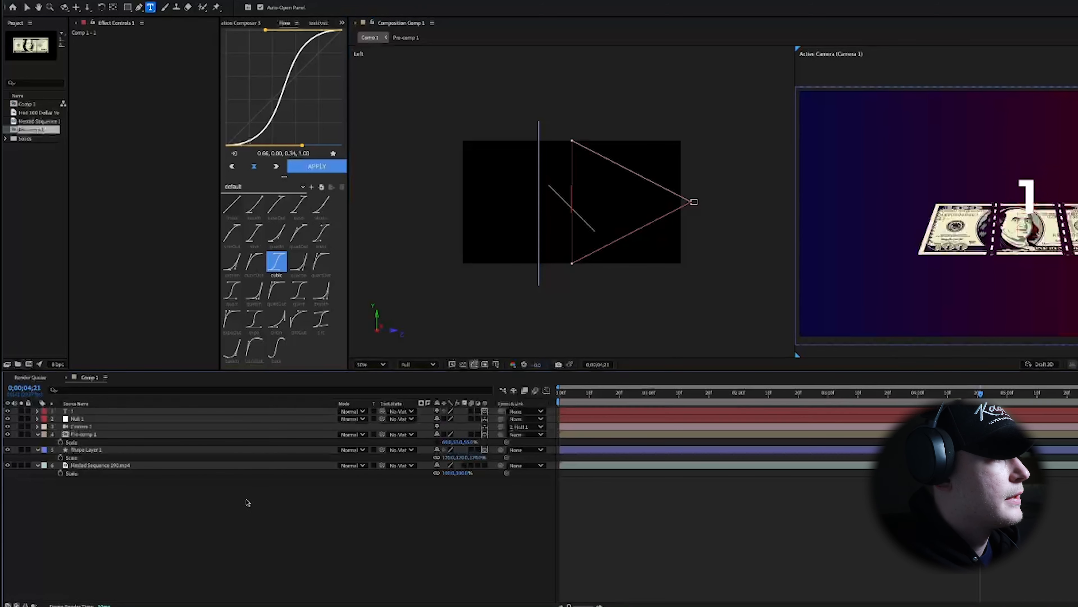
# Move the white number 1 along the X axis onto the left section of the bill and play back.
pyautogui.click(235, 412)
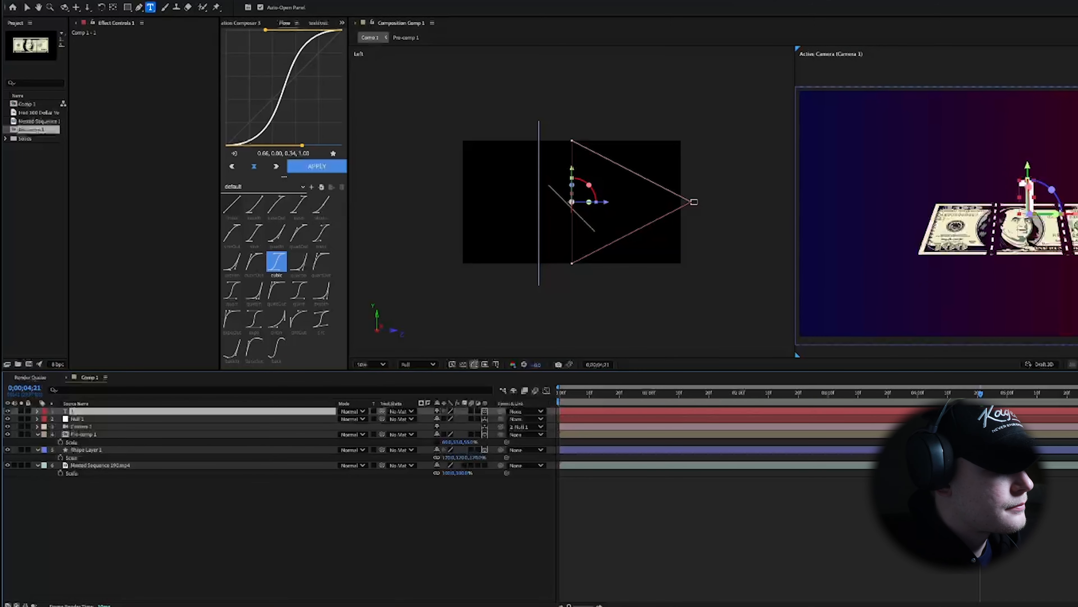
pyautogui.press('v')
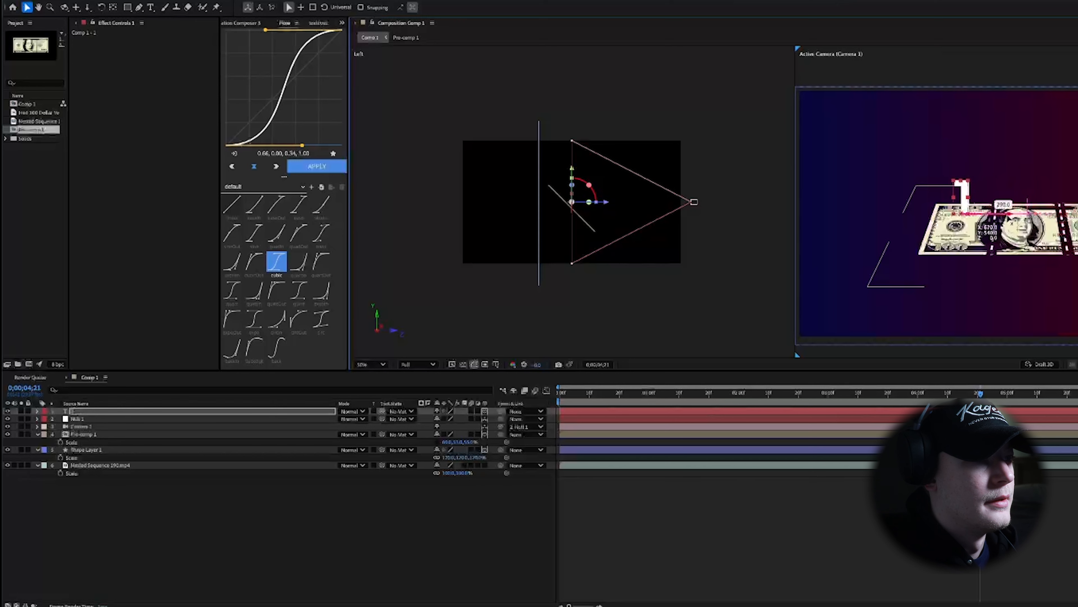
pyautogui.click(953, 308)
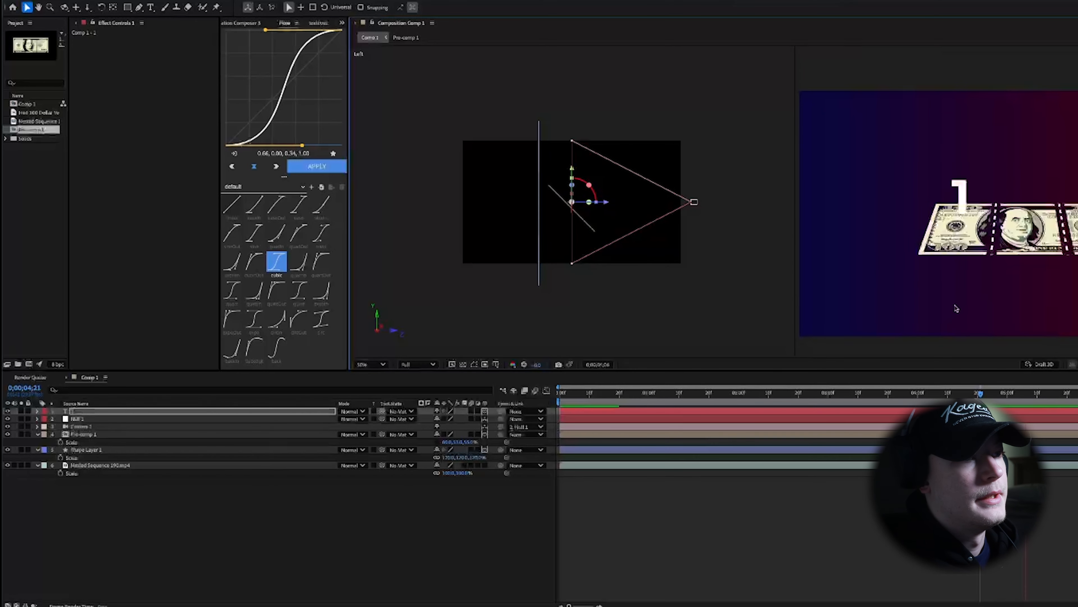
# Duplicate the number 1 layer and push the copy slightly back in Z behind the original.
pyautogui.click(239, 414)
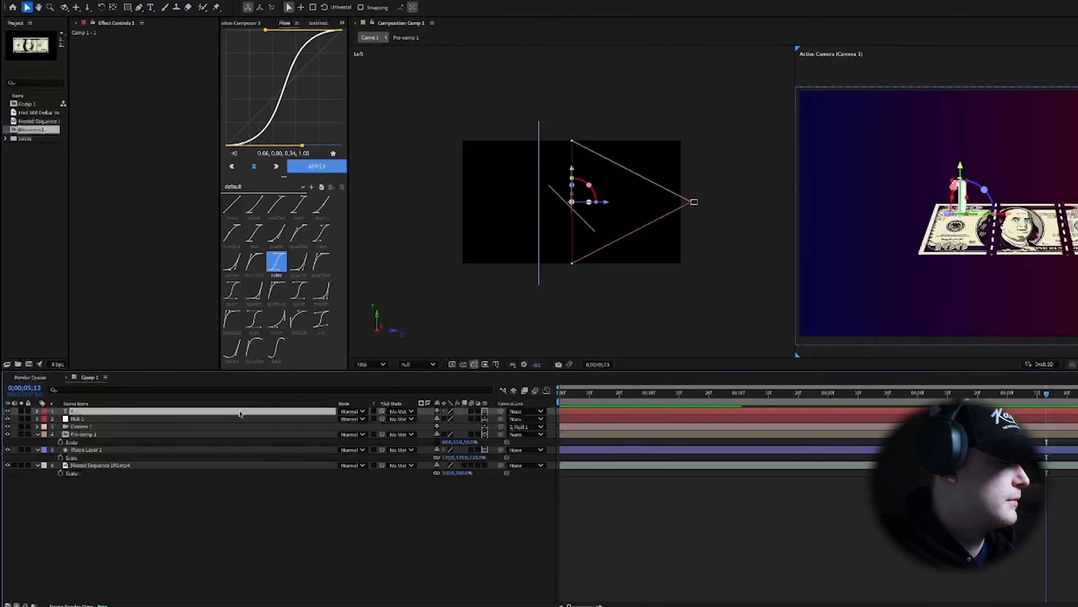
pyautogui.hotkey('ctrl', 'd')
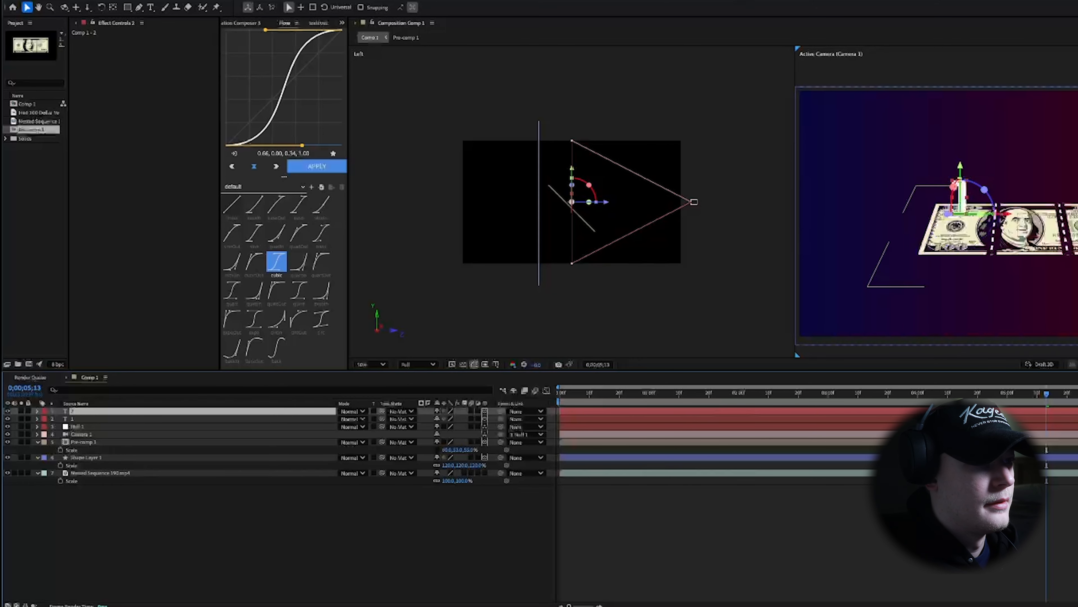
pyautogui.moveTo(1006, 214); pyautogui.dragTo(1007, 214)
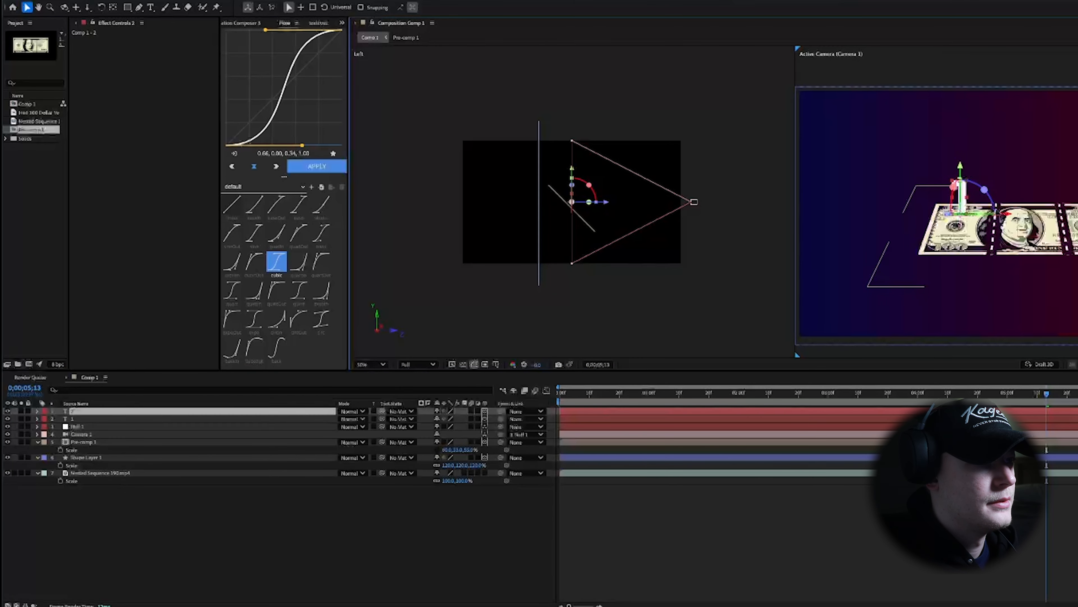
pyautogui.moveTo(610, 206); pyautogui.dragTo(606, 205)
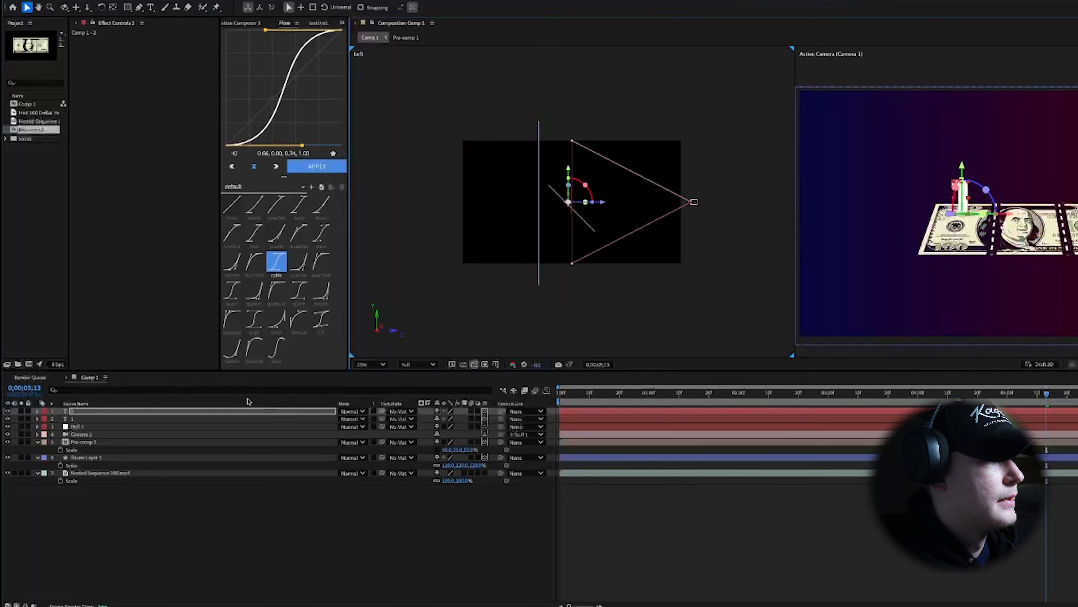
# Change the duplicate number's text fill to grey as a depth shade.
pyautogui.click(252, 418)
pyautogui.click(259, 411)
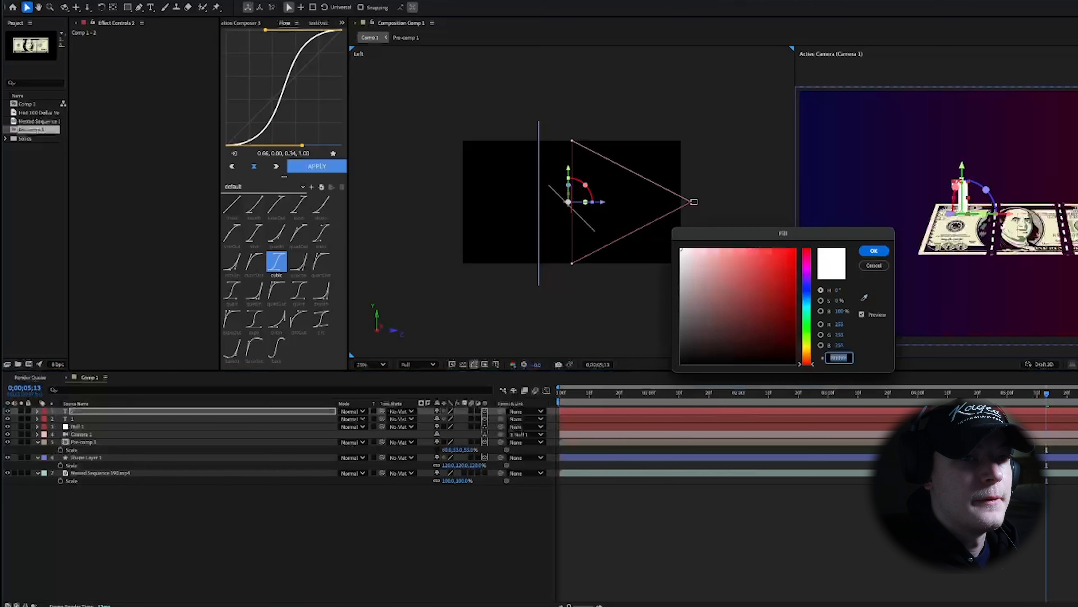
pyautogui.moveTo(717, 319); pyautogui.dragTo(657, 296)
pyautogui.click(874, 267)
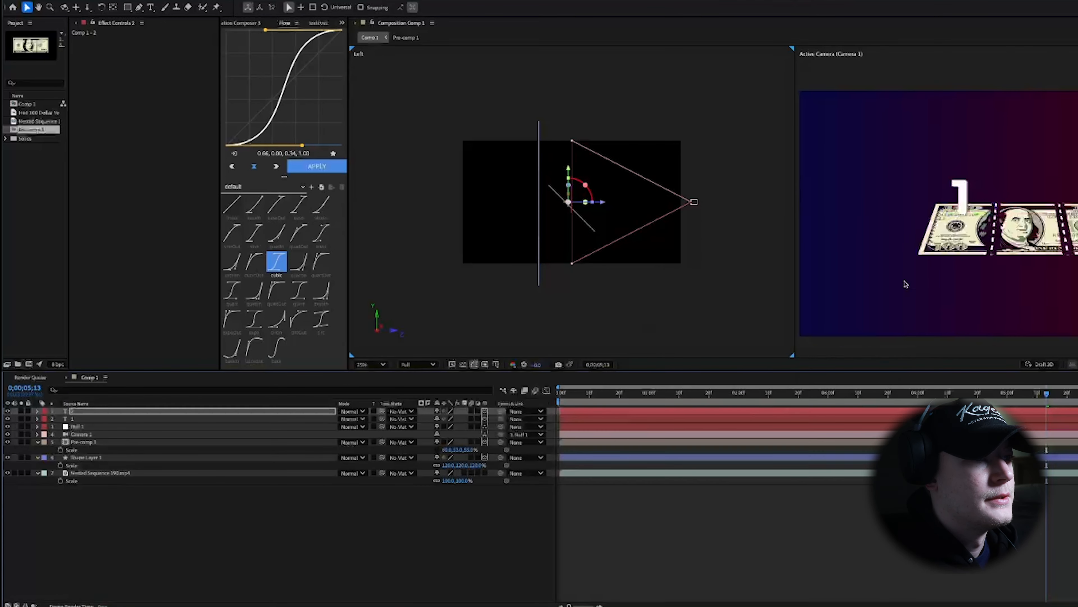
# Nudge the grey duplicate so it lines up behind the white 1, and play back the result.
pyautogui.click(850, 338)
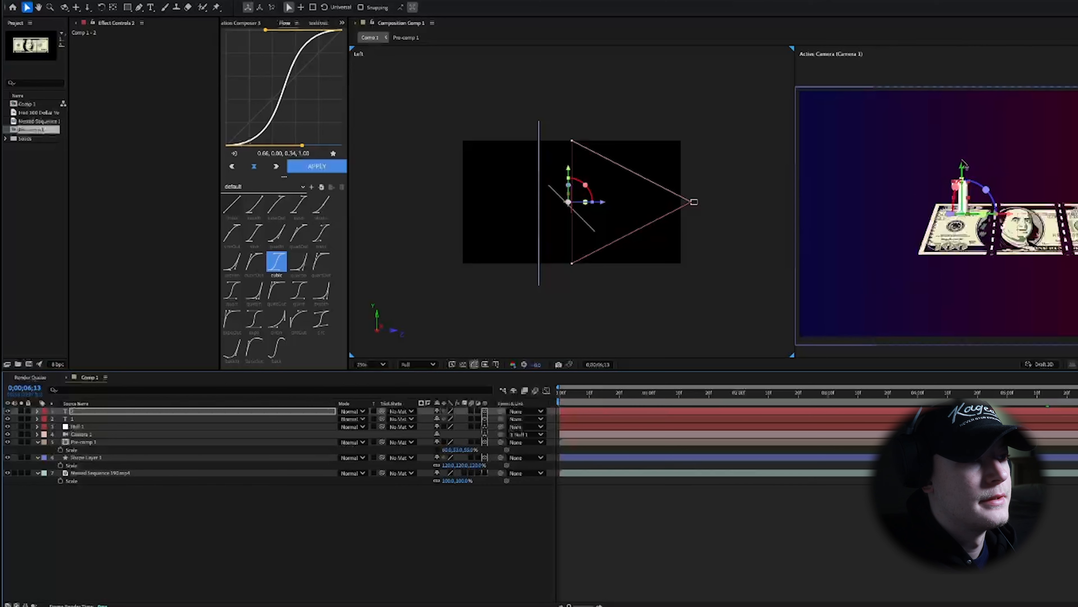
pyautogui.click(963, 163)
pyautogui.press('space')
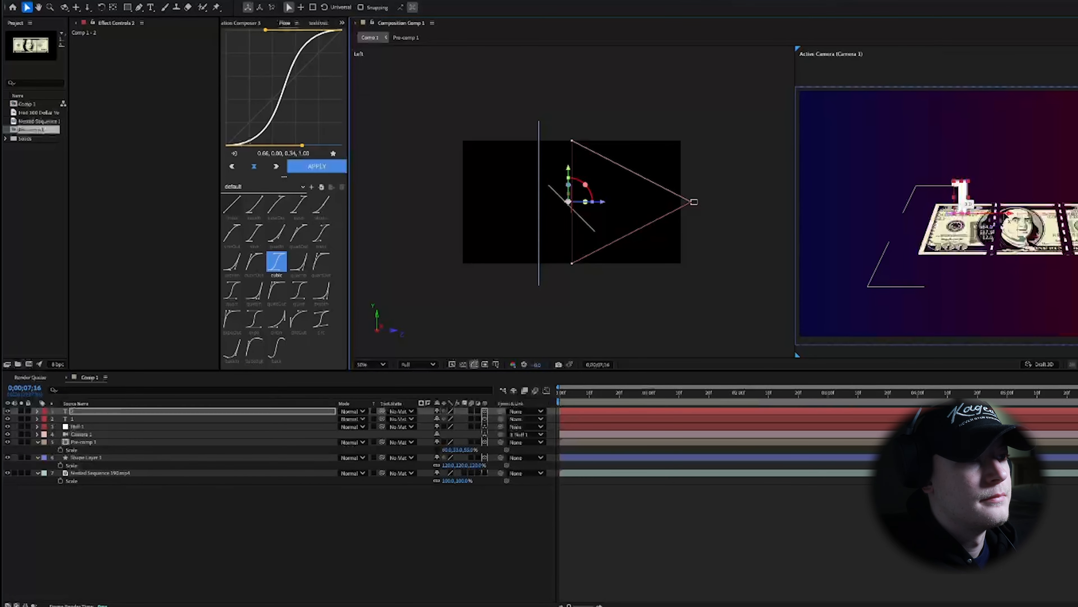
pyautogui.press('space')
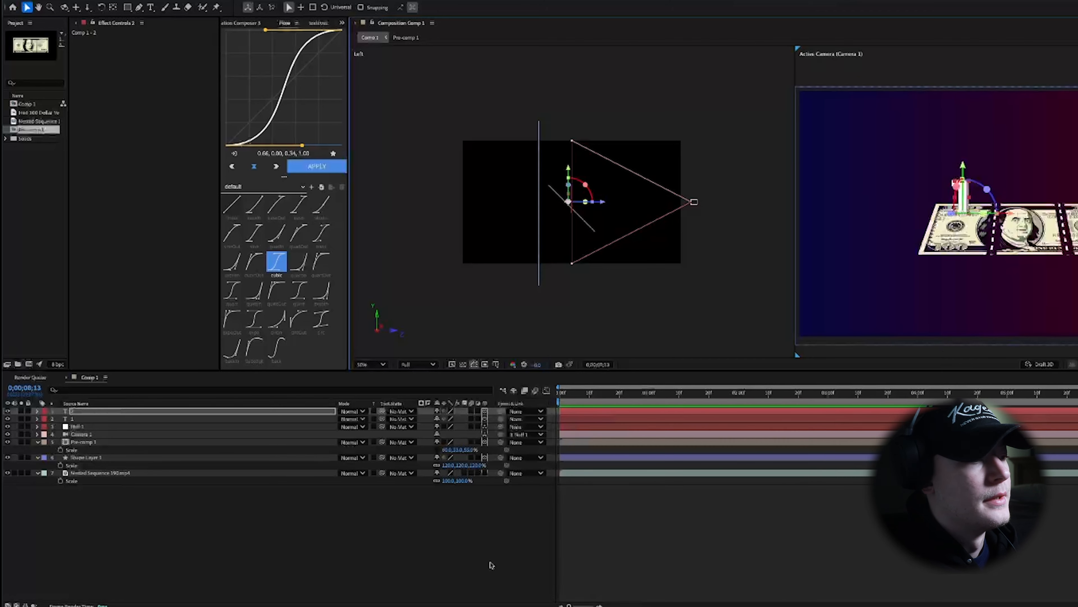
# Solo the reference video and examine its number styling around 0;00;03;02, then unsolo it.
pyautogui.click(21, 472)
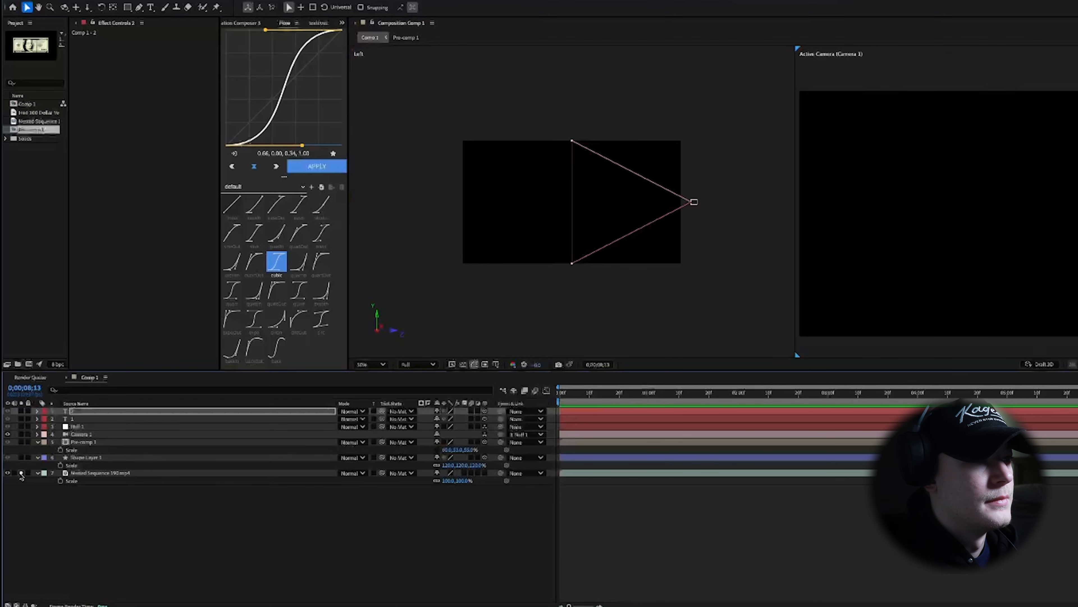
pyautogui.moveTo(654, 392); pyautogui.dragTo(834, 393)
pyautogui.click(100, 420)
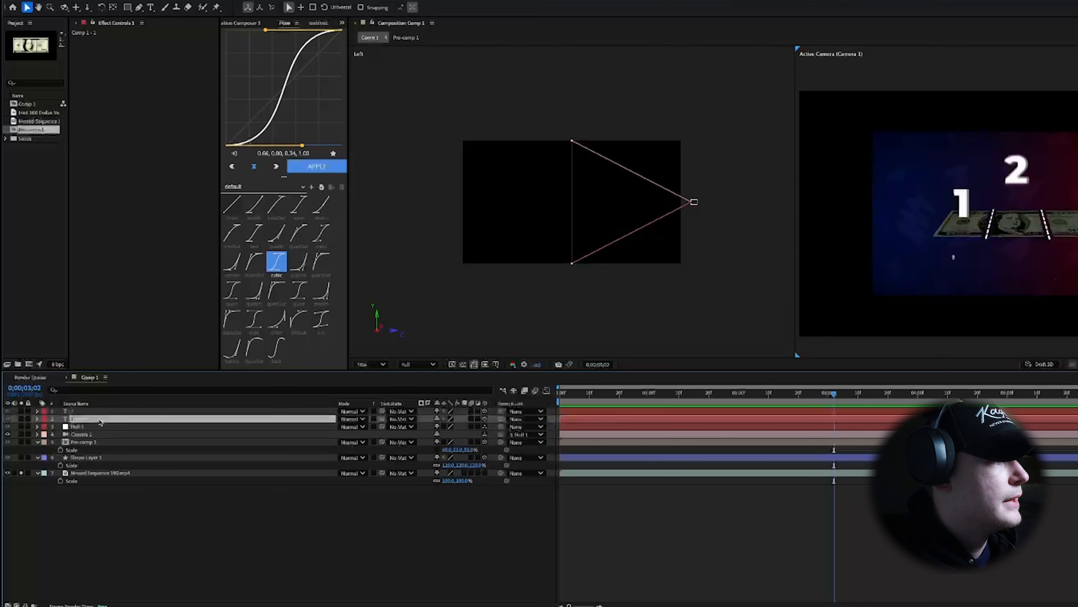
pyautogui.click(20, 473)
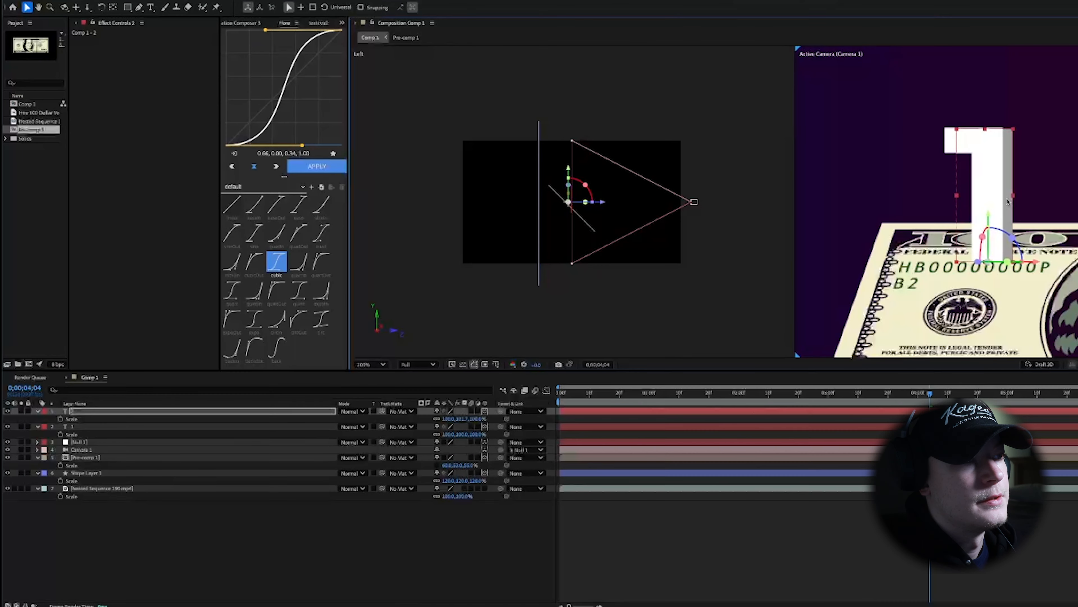
# Stretch the grey duplicate vertically to a Y scale of 102.4% and preview the number over the bill.
pyautogui.press('space')
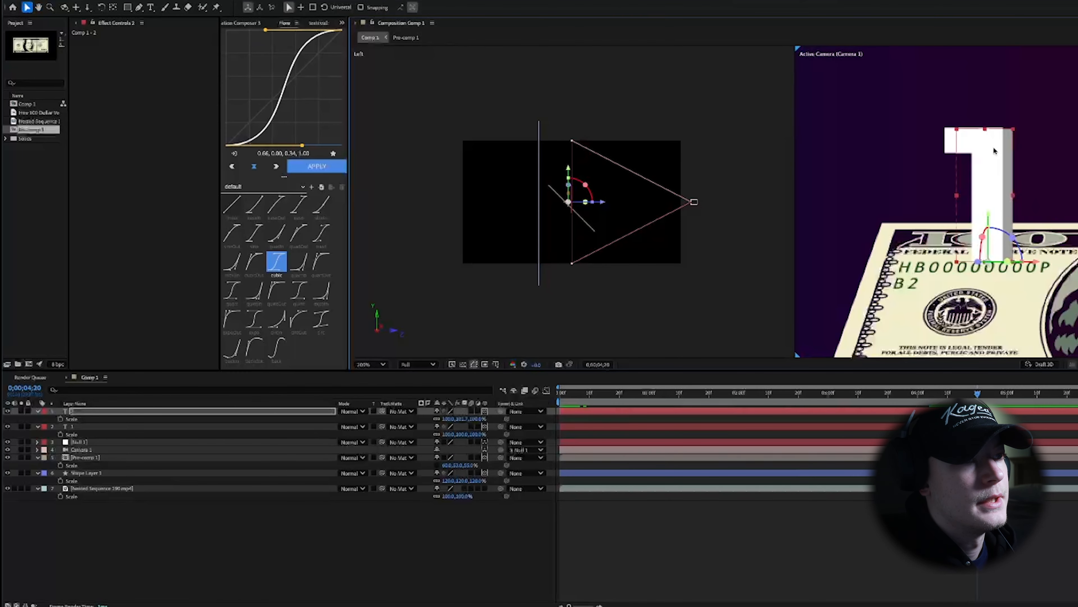
pyautogui.moveTo(985, 128); pyautogui.dragTo(985, 127)
pyautogui.press('space')
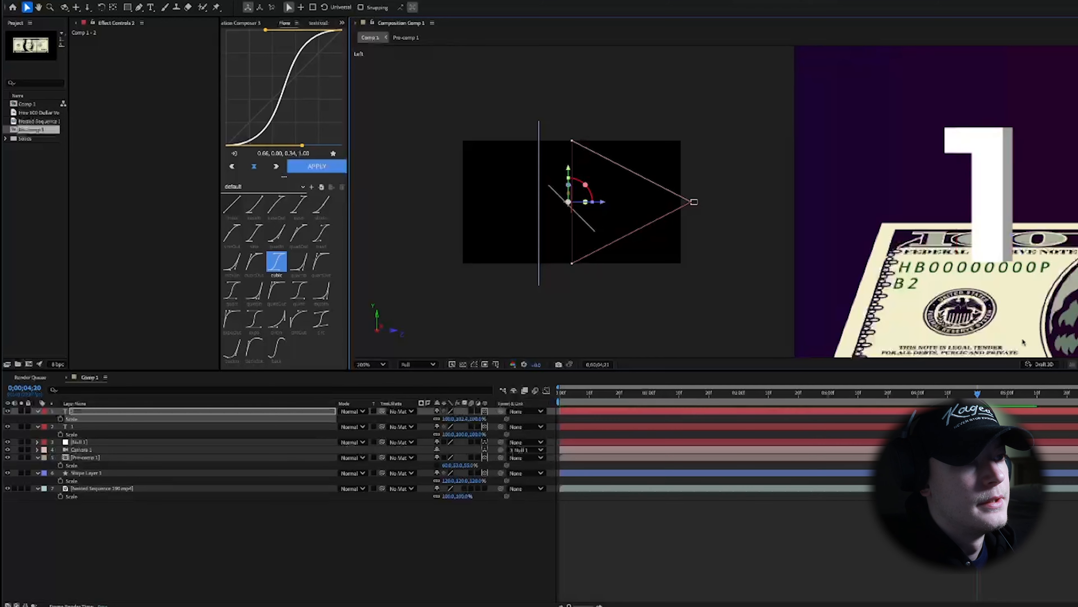
pyautogui.scroll(-4, 1013, 357)
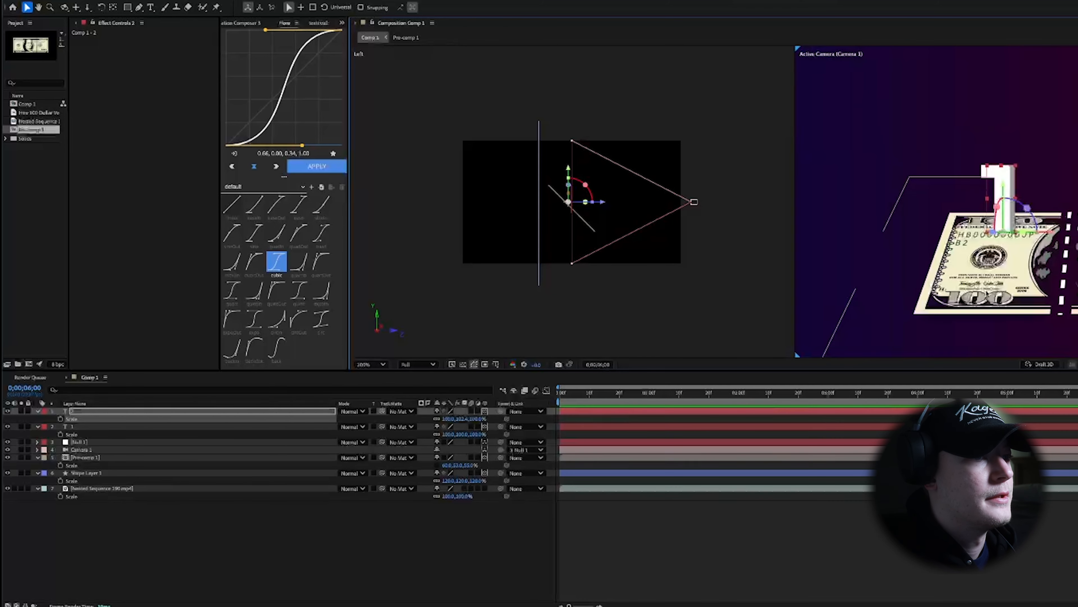
pyautogui.press('space')
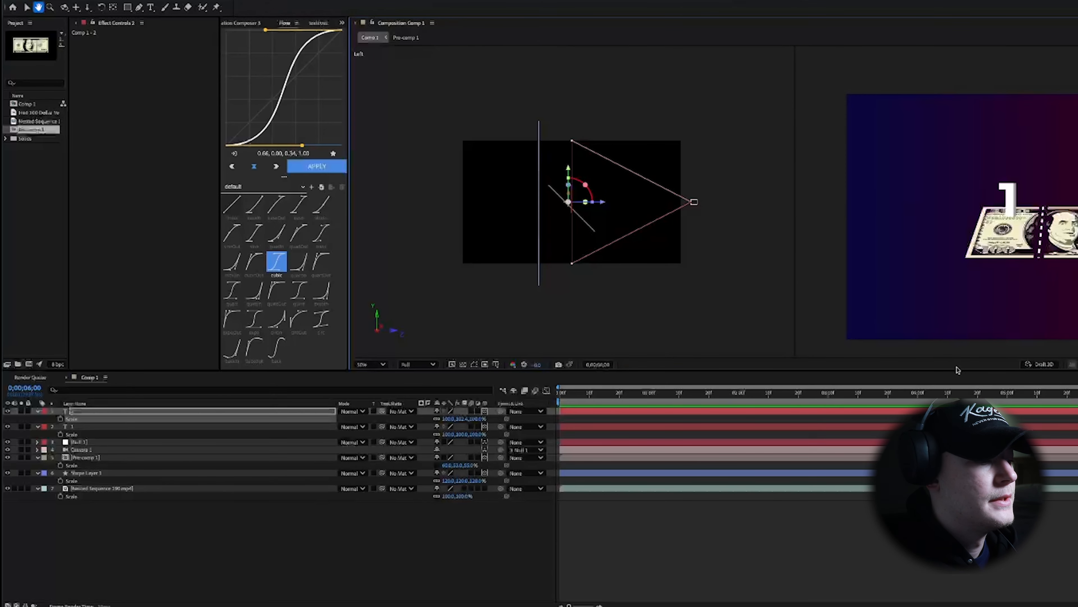
pyautogui.press('space')
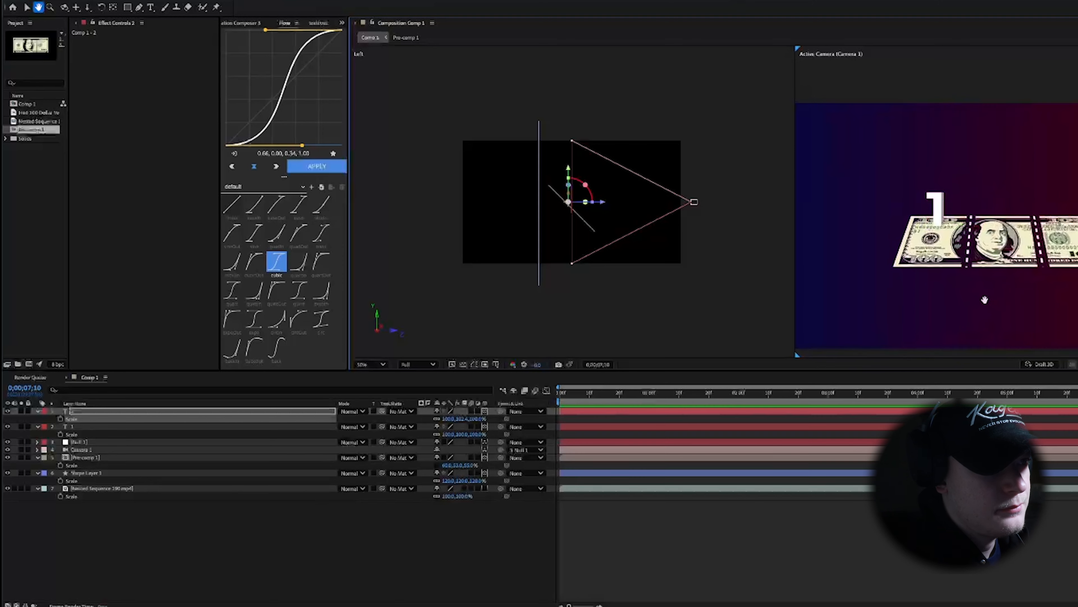
pyautogui.press('space')
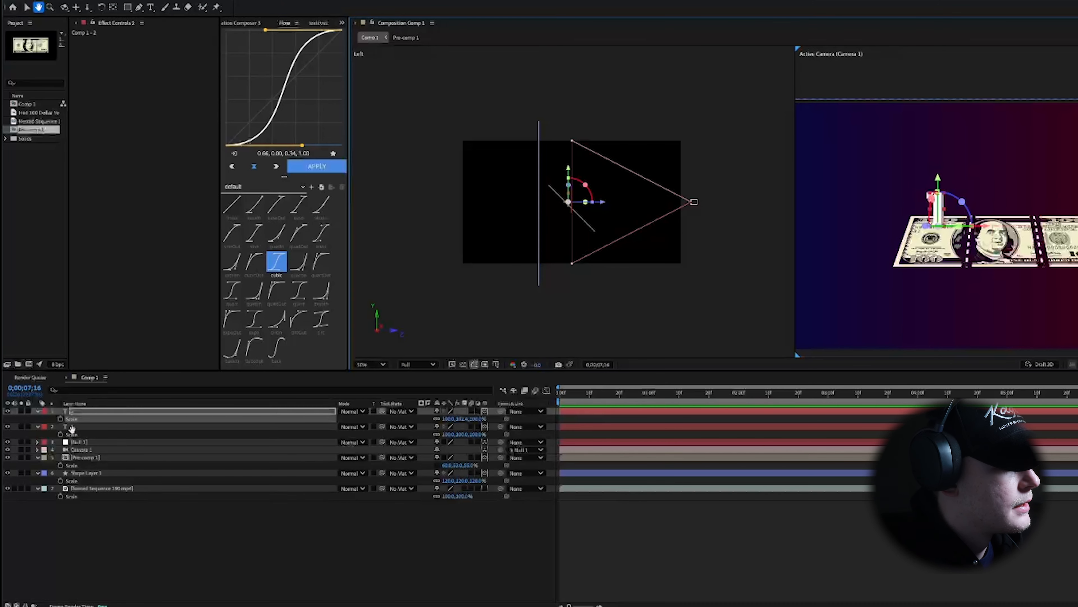
# Duplicate the white and grey number 1 layers together and move both copies to the top of the layer stack.
pyautogui.click(87, 427)
pyautogui.press('Return')
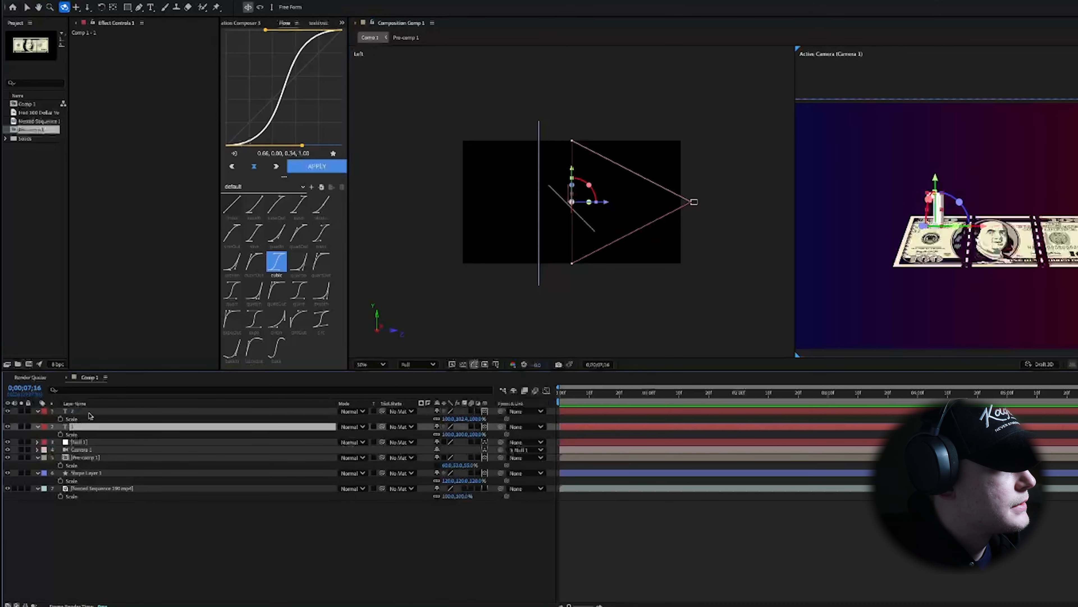
pyautogui.keyDown('shift'); pyautogui.click(88, 412); pyautogui.keyUp('shift')
pyautogui.hotkey('ctrl', 'd')
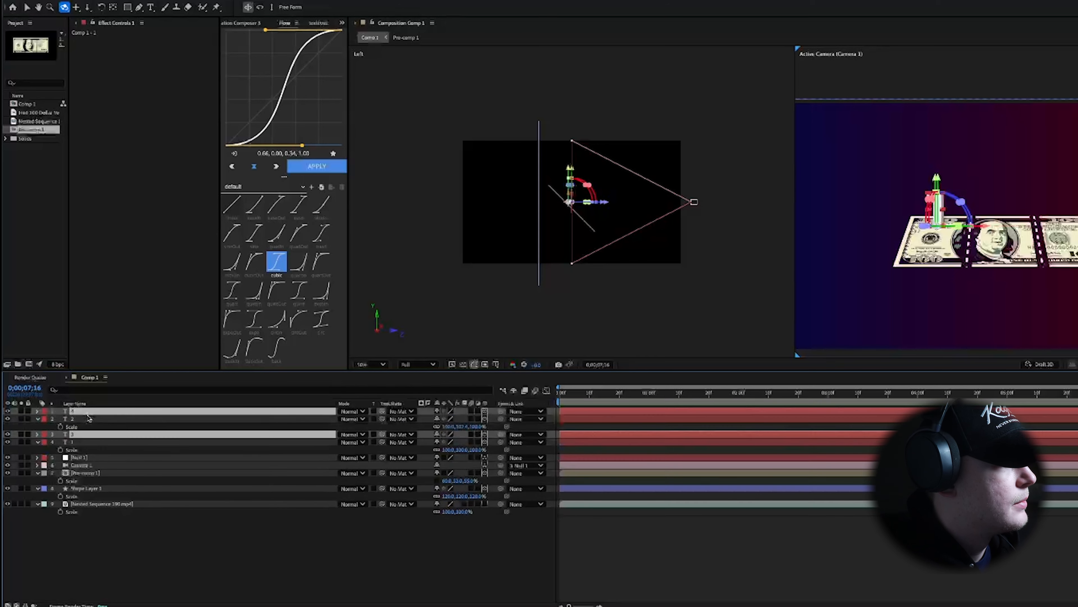
pyautogui.moveTo(96, 434); pyautogui.dragTo(96, 420)
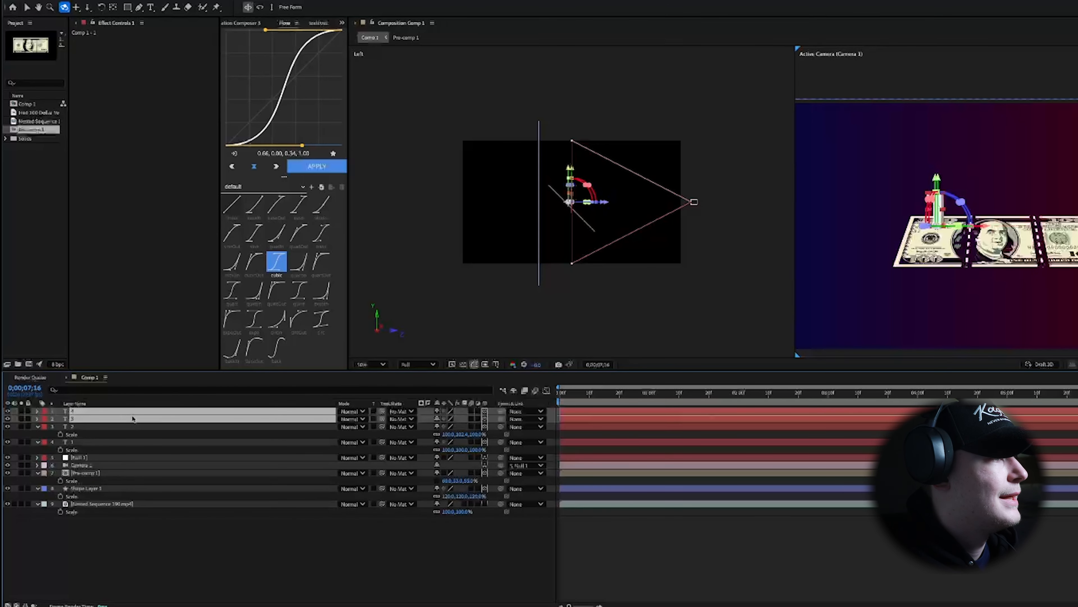
pyautogui.press('y')
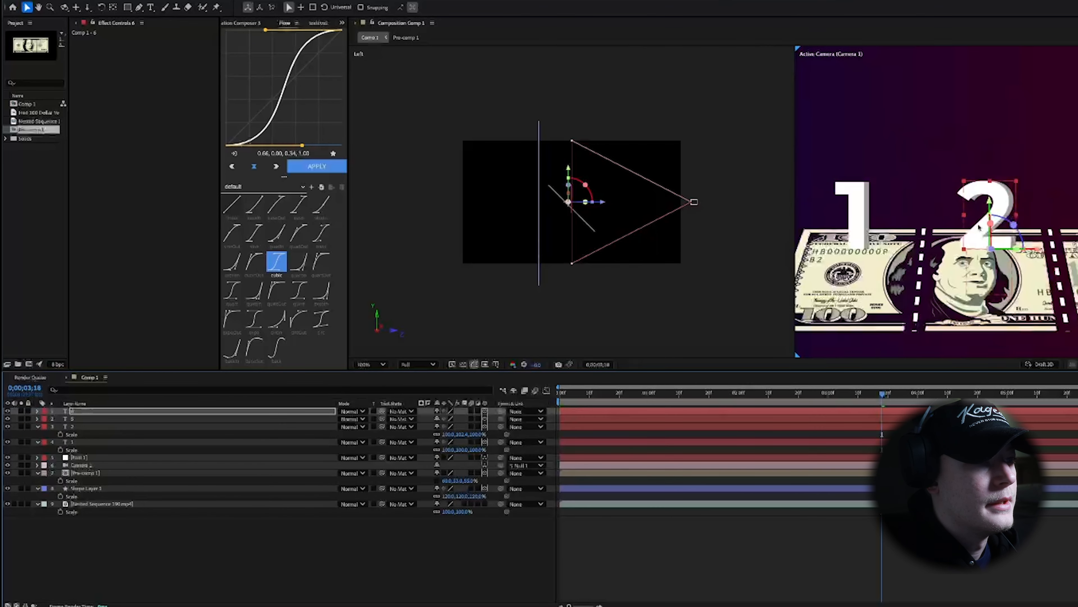
# Play back the composition to check the 1 and 2 over the split bill.
pyautogui.press('space')
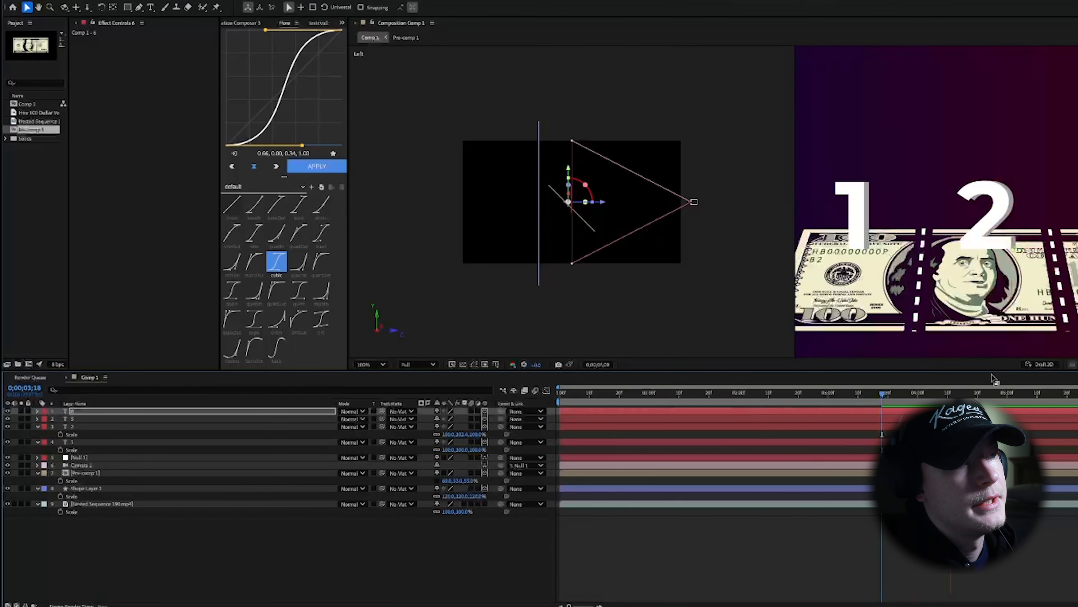
pyautogui.press('space')
pyautogui.scroll(-1, 1006, 306)
pyautogui.scroll(1, 1006, 306)
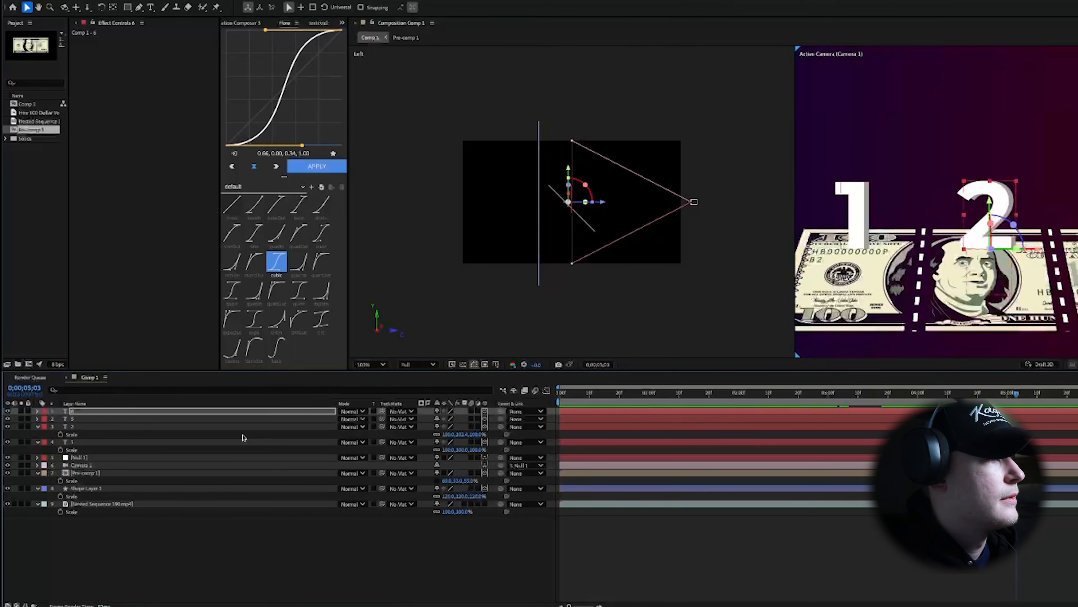
# Duplicate both number 2 layers and stack the two copies together at the top of the timeline.
pyautogui.click(220, 419)
pyautogui.keyDown('shift'); pyautogui.click(217, 411); pyautogui.keyUp('shift')
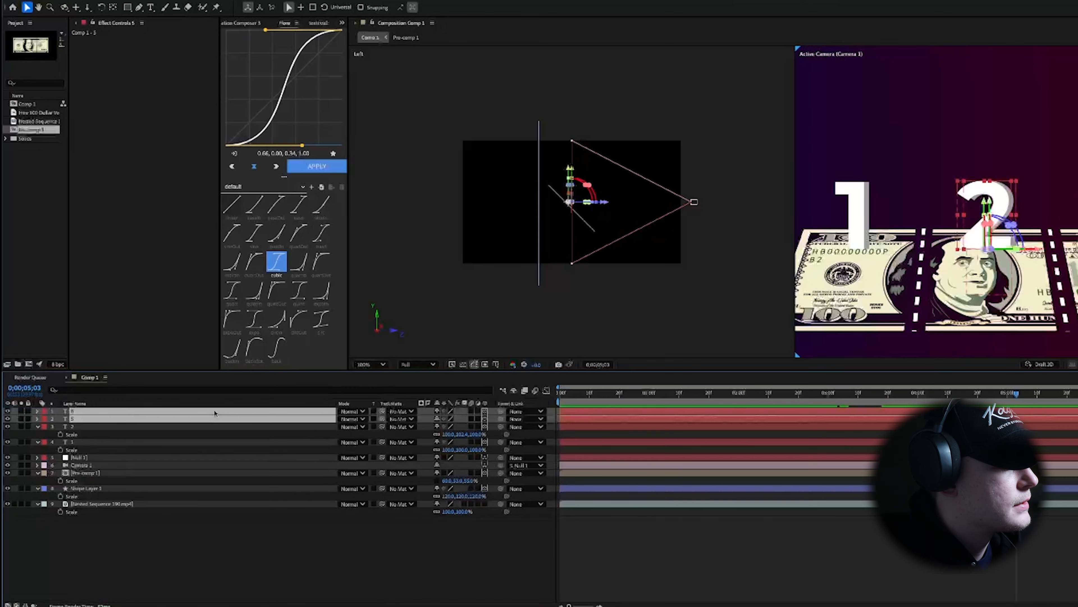
pyautogui.hotkey('ctrl', 'd')
pyautogui.moveTo(236, 429); pyautogui.dragTo(232, 417)
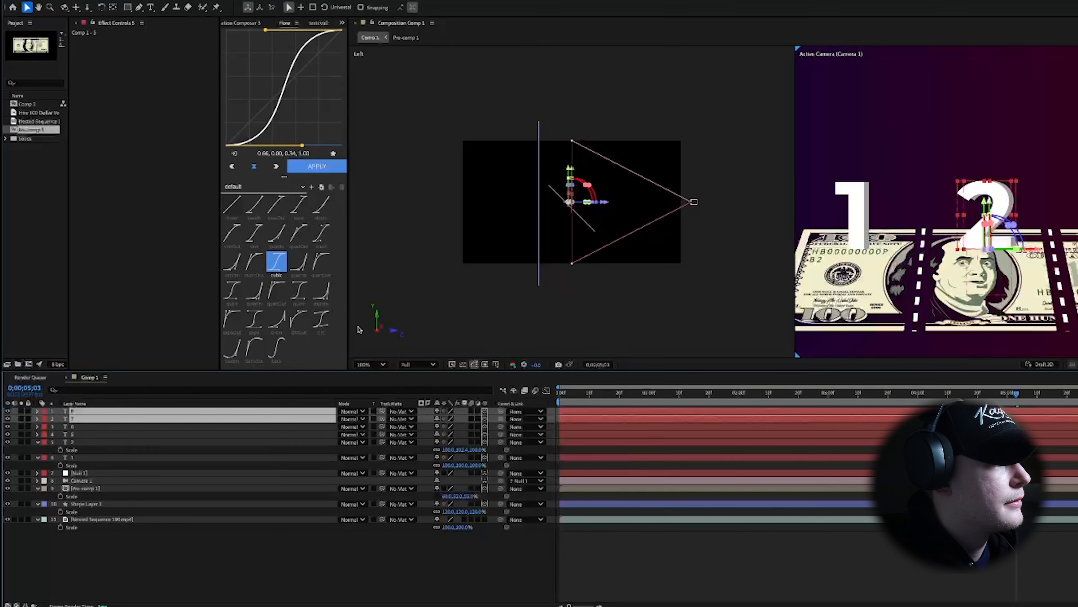
pyautogui.press('c')
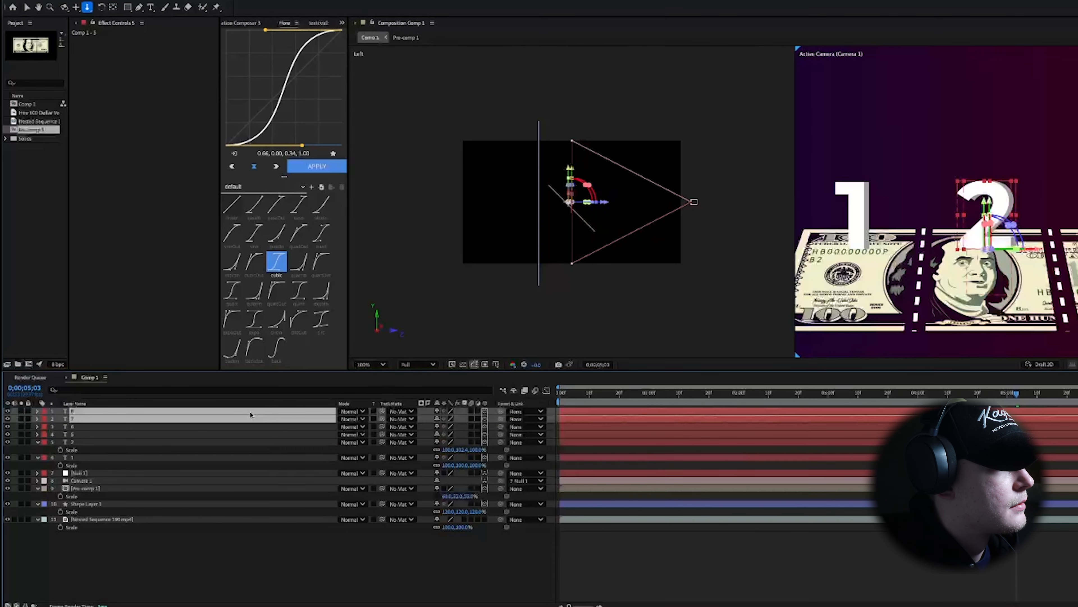
# Change the text of both new copies to 3.
pyautogui.click(282, 536)
pyautogui.doubleClick(233, 426)
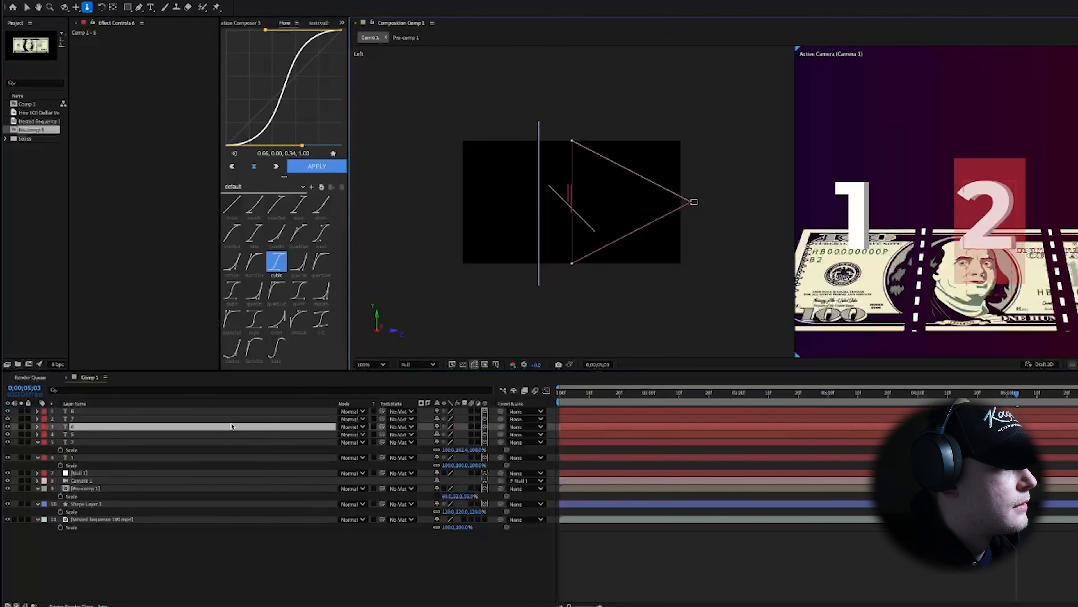
pyautogui.doubleClick(226, 419)
pyautogui.write('3')
pyautogui.doubleClick(224, 412)
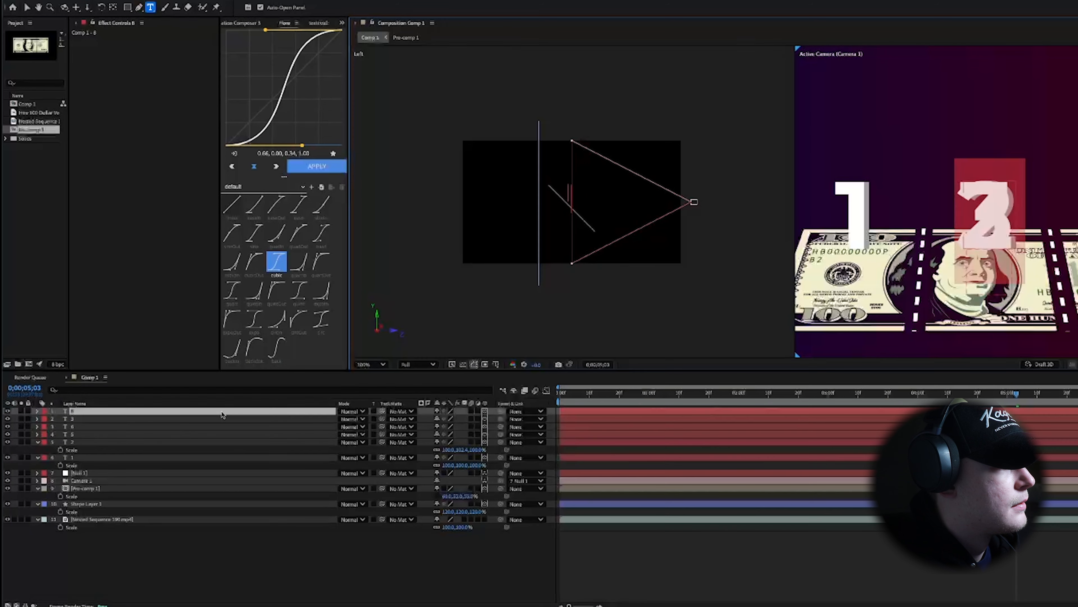
pyautogui.write('7')
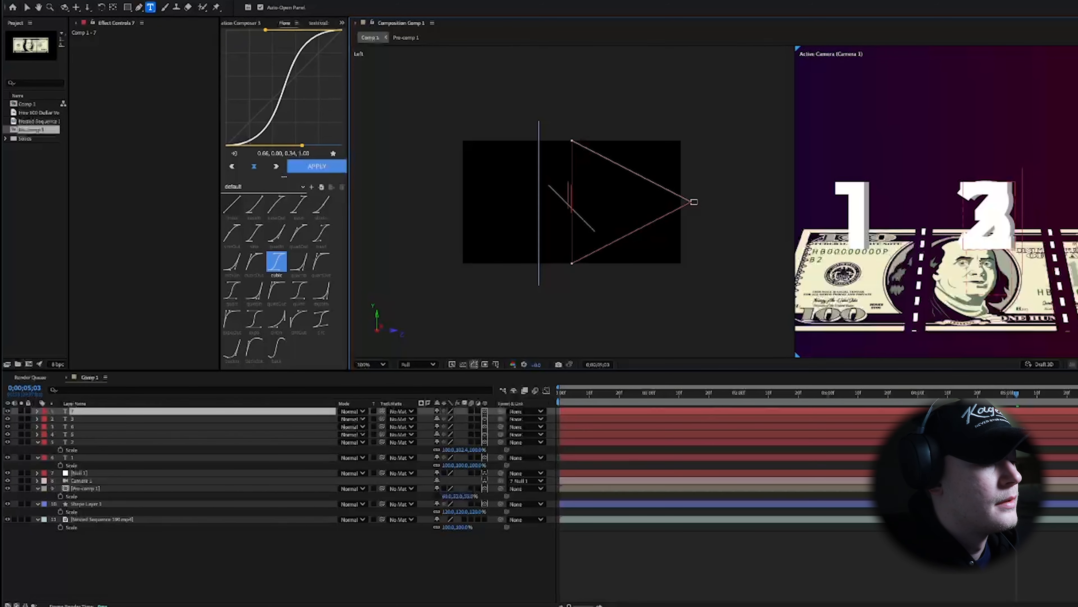
# Move the white and grey 3 together along the X axis onto the bill's third segment.
pyautogui.keyDown('ctrl'); pyautogui.click(259, 419); pyautogui.keyUp('ctrl')
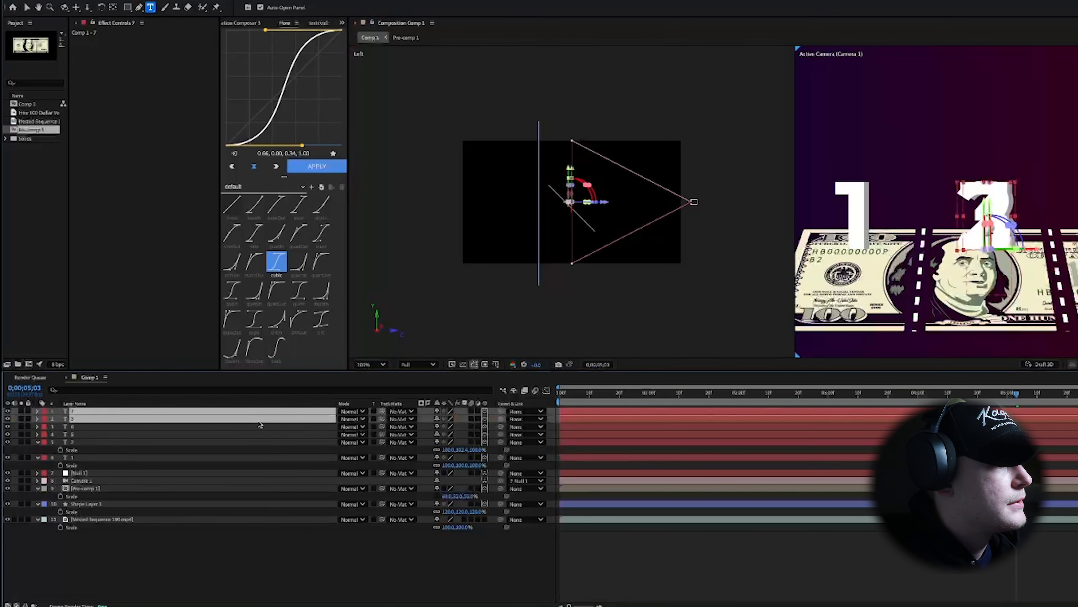
pyautogui.press('v')
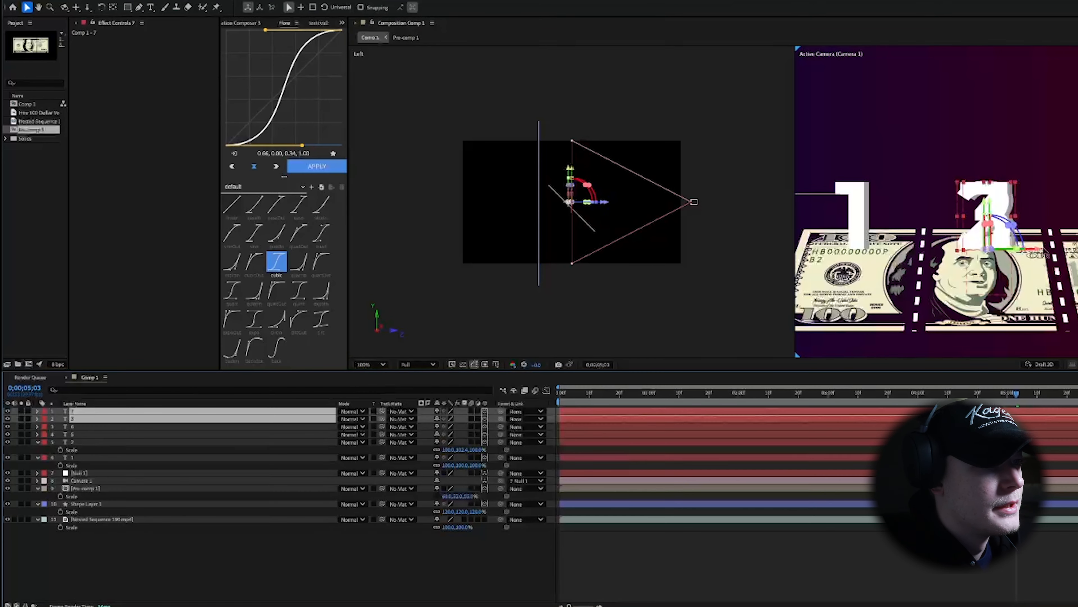
pyautogui.moveTo(1036, 250); pyautogui.dragTo(1077, 250)
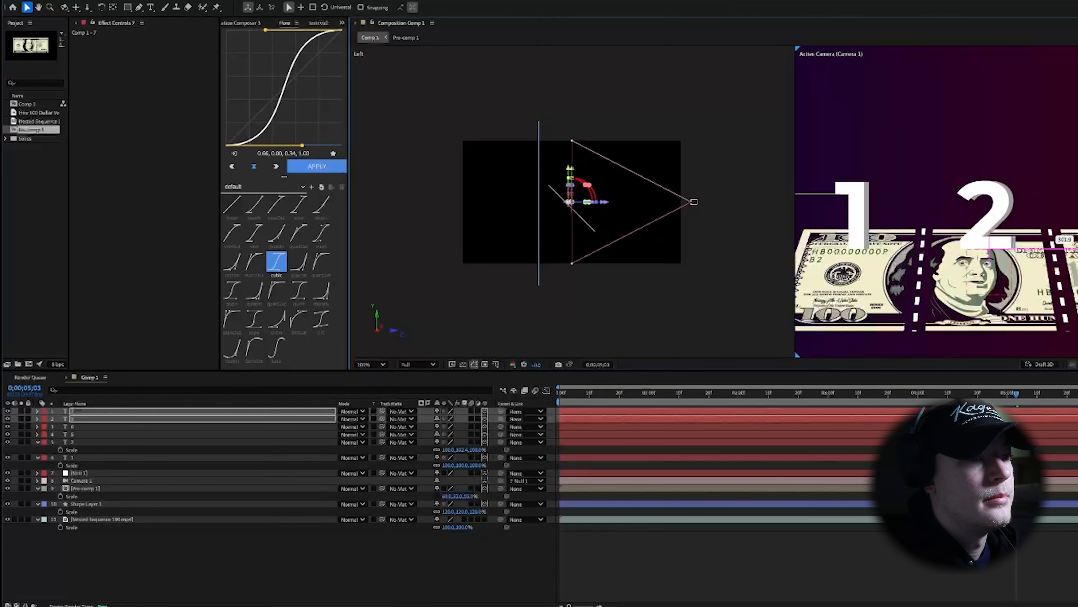
pyautogui.click(289, 405)
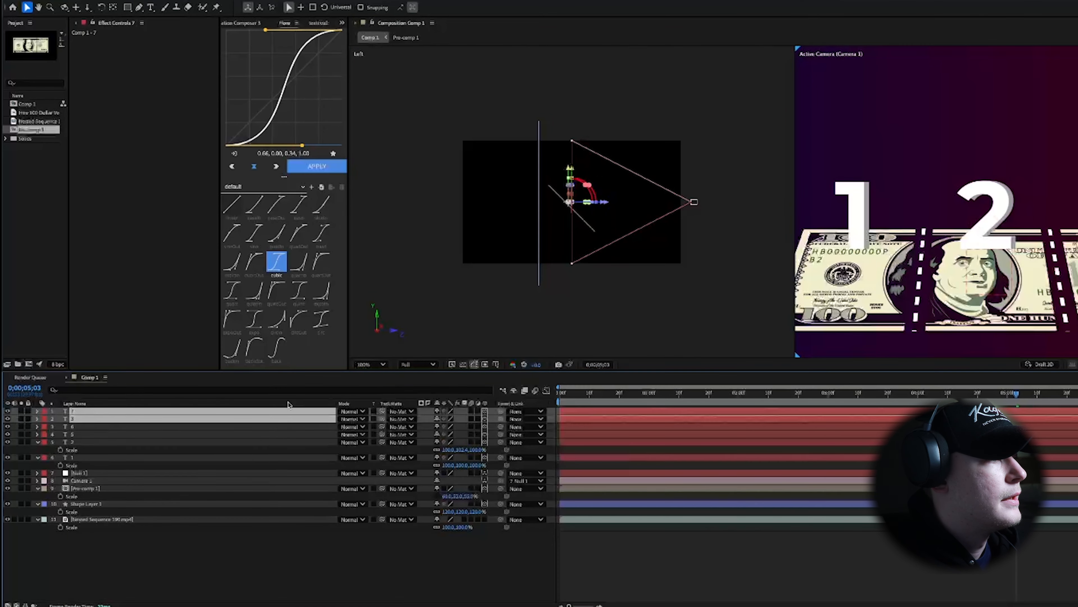
pyautogui.click(281, 404)
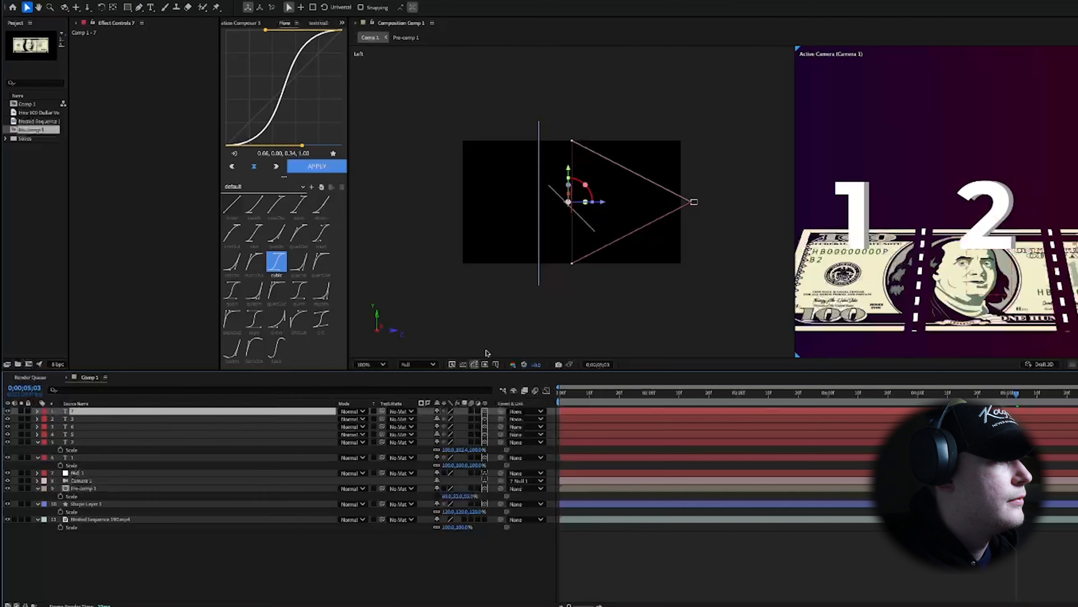
pyautogui.click(1066, 212)
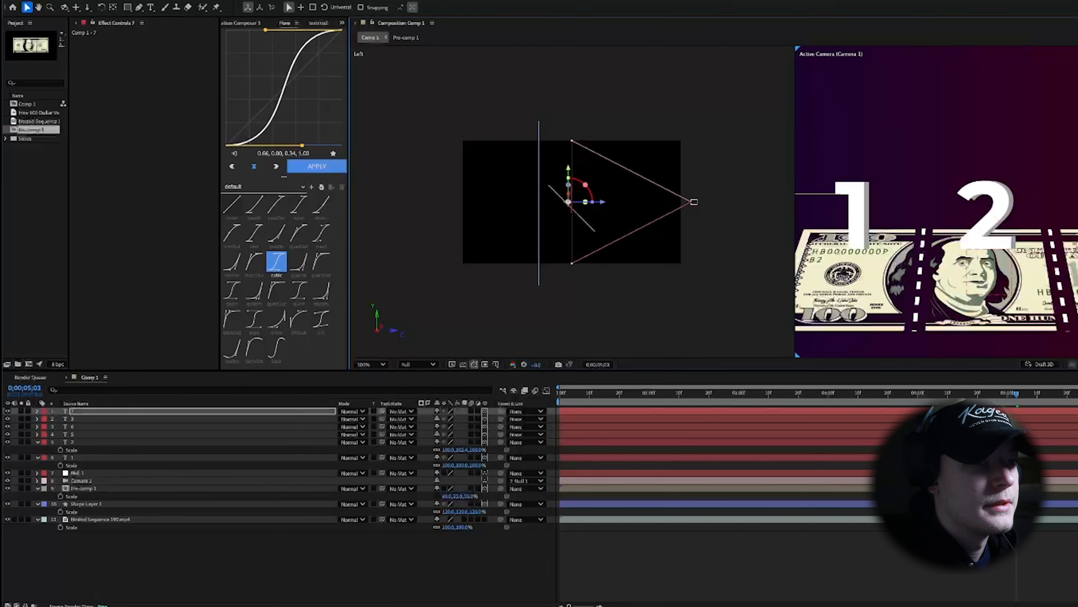
pyautogui.press('space')
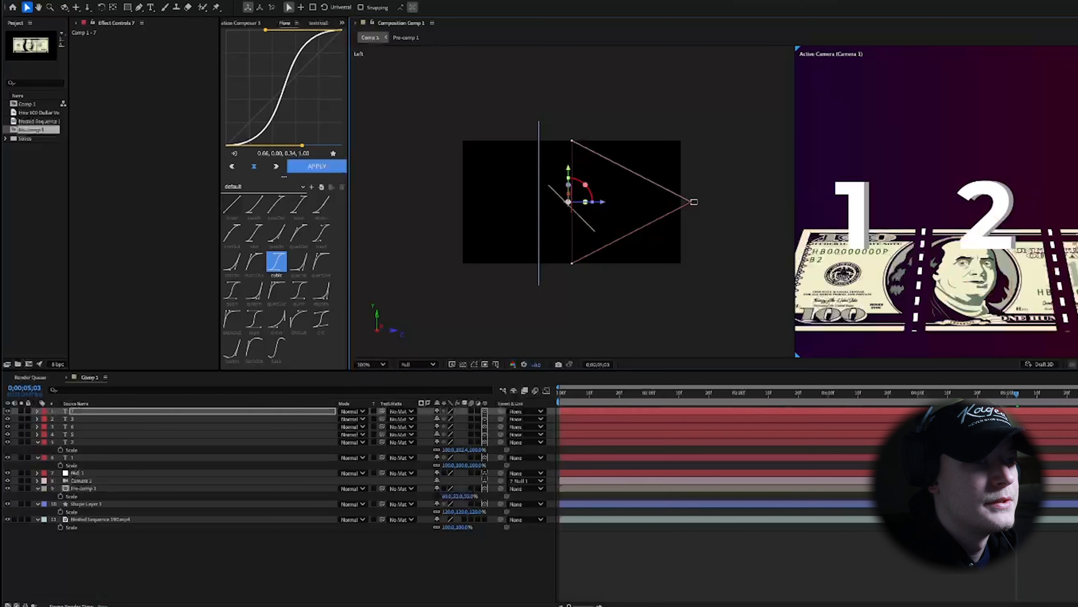
pyautogui.scroll(-2, 941, 327)
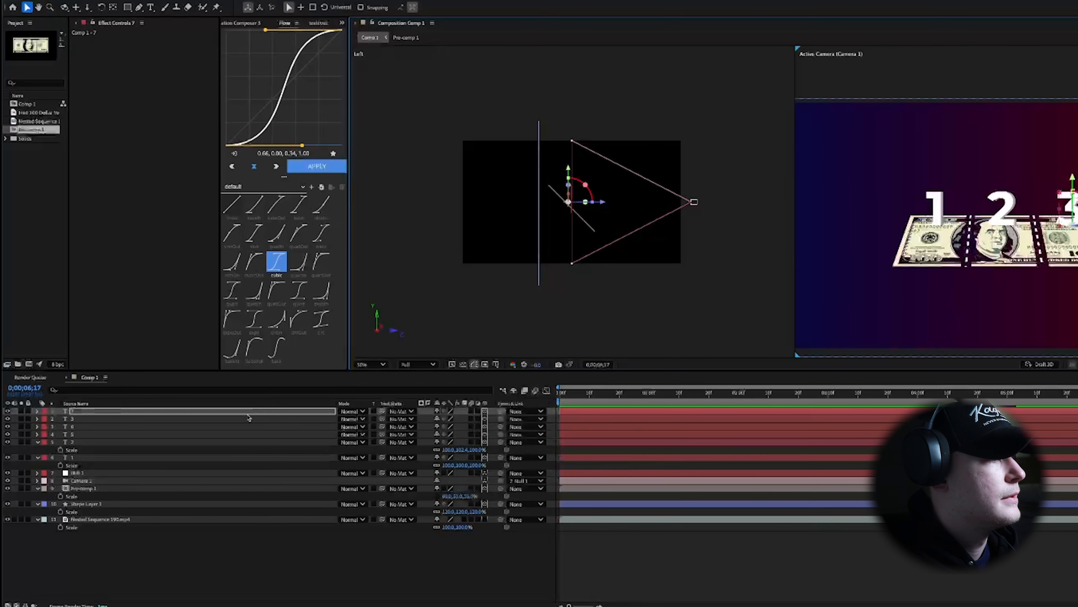
# Nudge both 3 layers slightly toward the 2, play back the result, and clear the selection.
pyautogui.keyDown('shift'); pyautogui.click(311, 420); pyautogui.keyUp('shift')
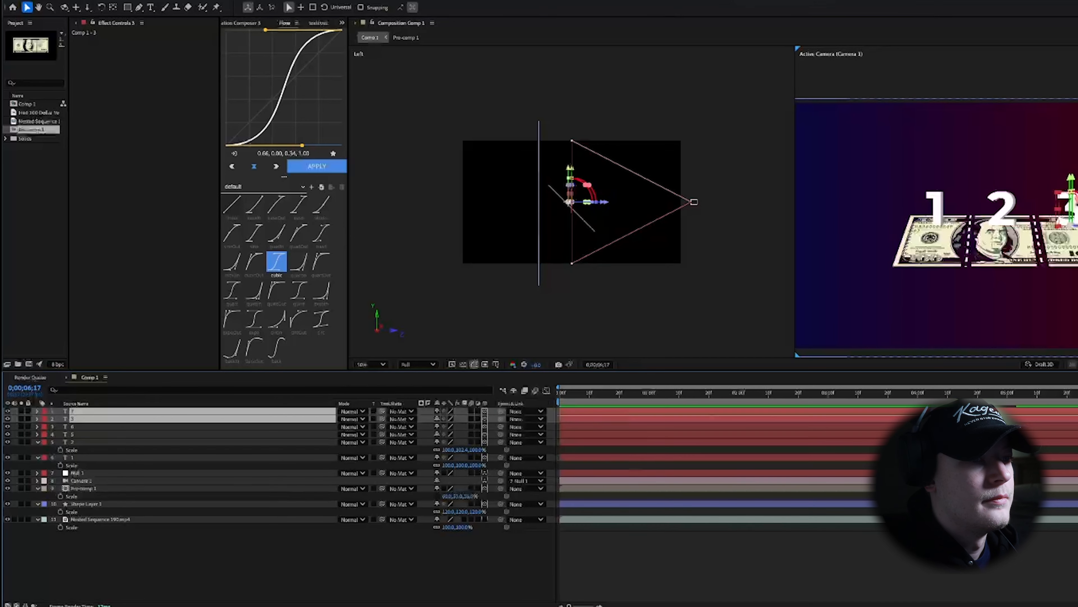
pyautogui.moveTo(1077, 225); pyautogui.dragTo(1074, 225)
pyautogui.click(854, 585)
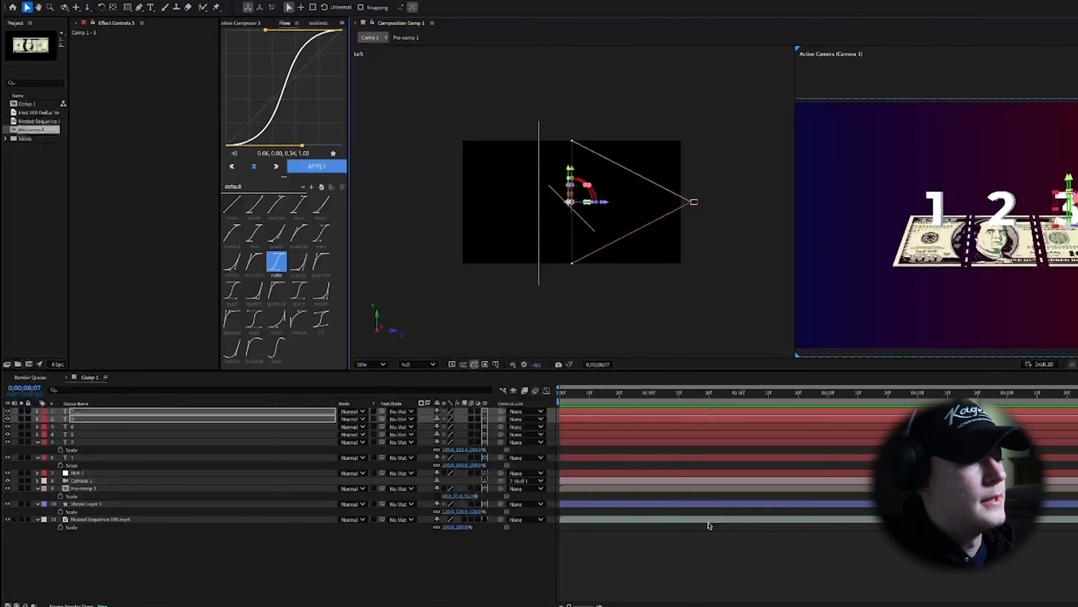
pyautogui.click(154, 451)
pyautogui.click(246, 591)
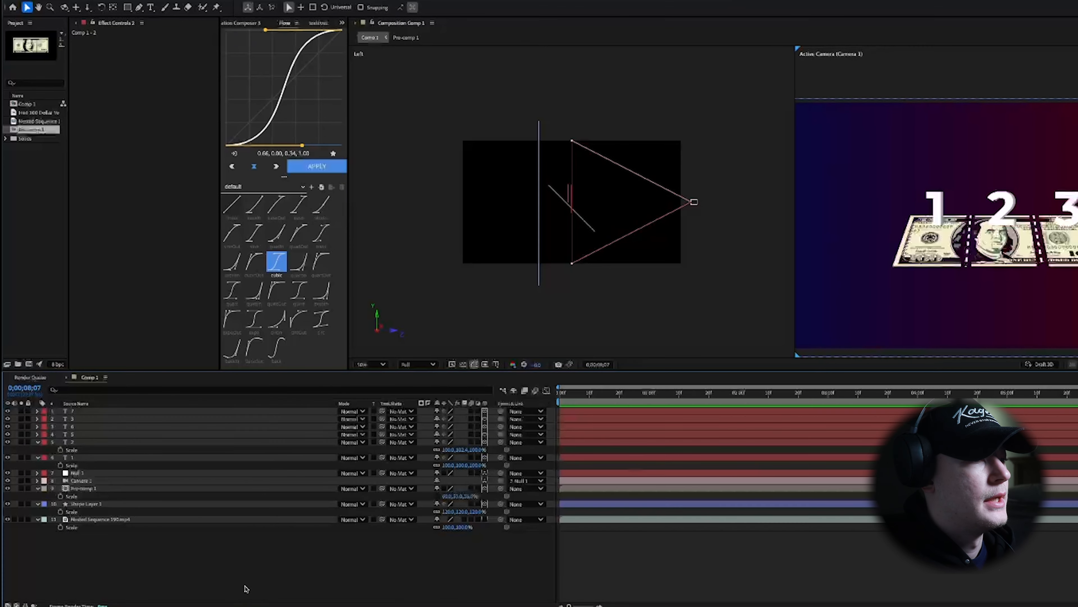
# Pre-compose the white and grey number 1 layers into a composition named 1.
pyautogui.click(138, 443)
pyautogui.press('Return')
pyautogui.keyDown('shift'); pyautogui.click(135, 460); pyautogui.keyUp('shift')
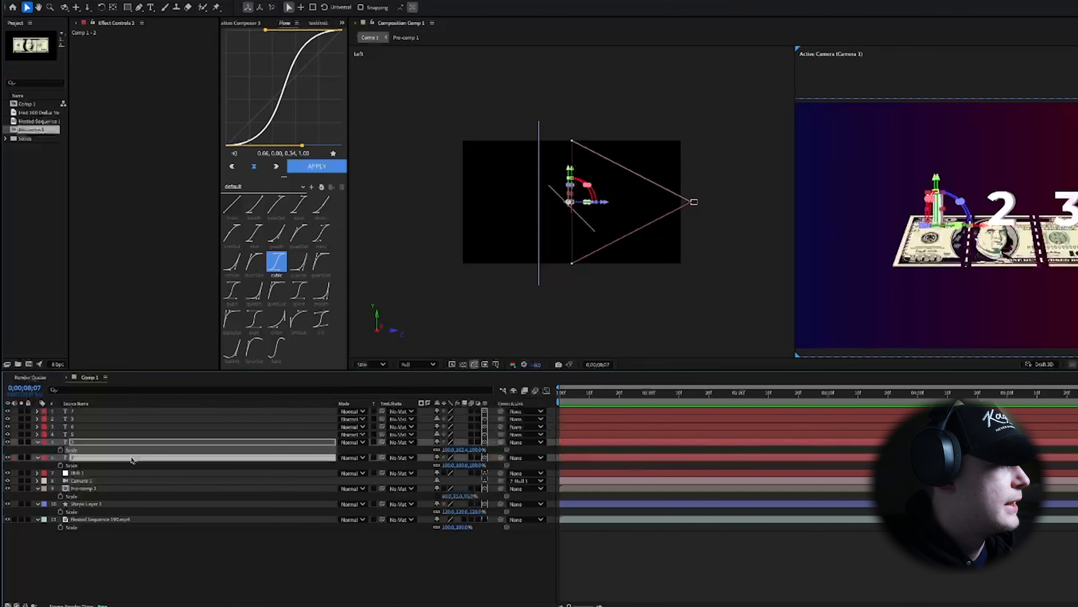
pyautogui.rightClick(138, 445)
pyautogui.click(177, 546)
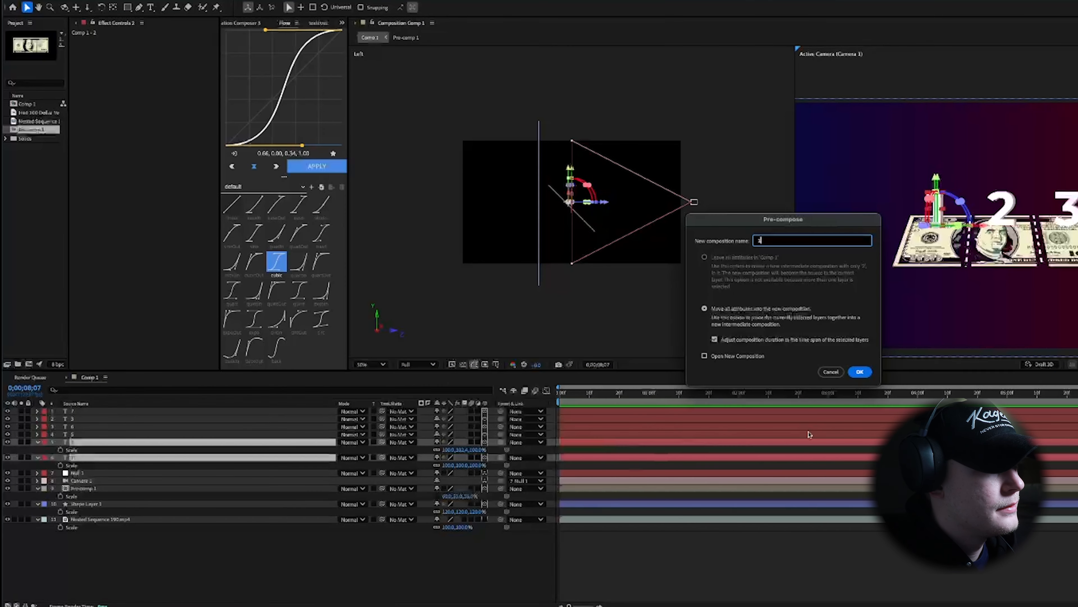
pyautogui.click(866, 372)
# Pre-compose the white and grey number 2 layers into a composition named 2.
pyautogui.click(258, 434)
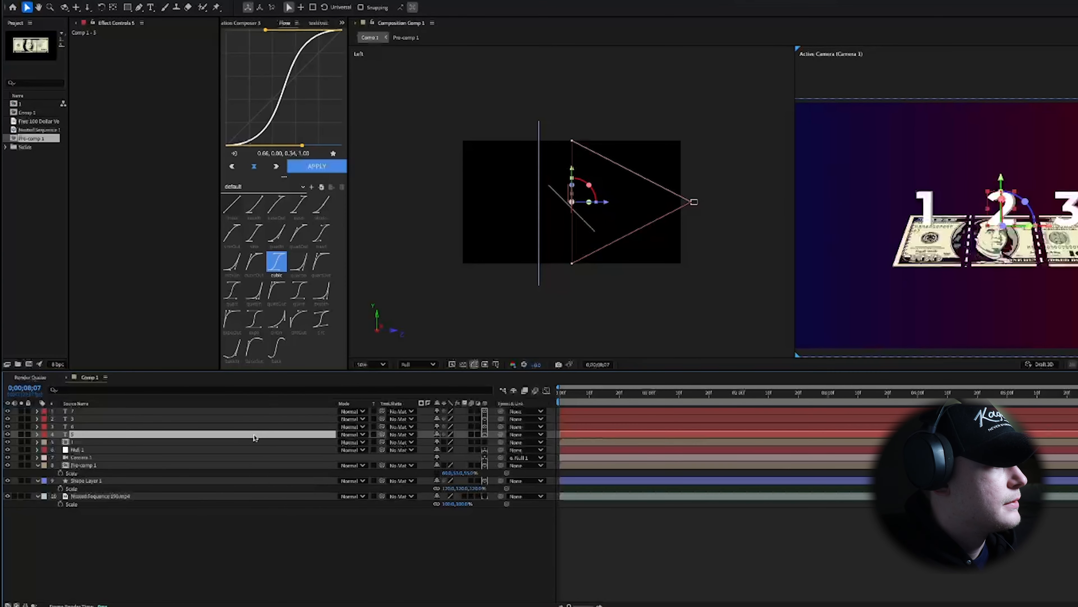
pyautogui.rightClick(254, 435)
pyautogui.click(134, 432)
pyautogui.keyDown('shift'); pyautogui.click(134, 427); pyautogui.keyUp('shift')
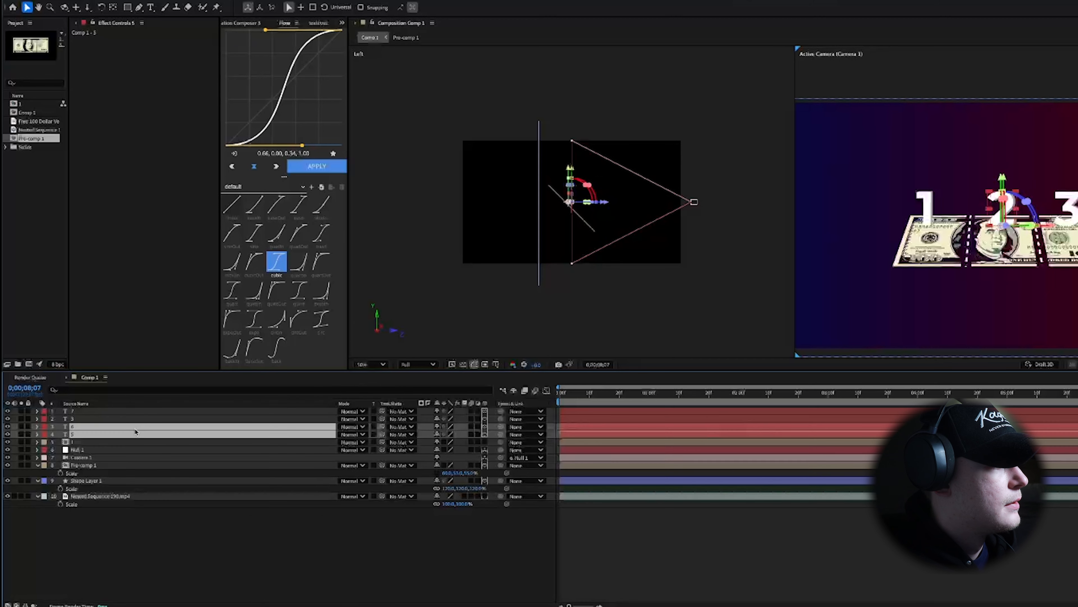
pyautogui.rightClick(136, 428)
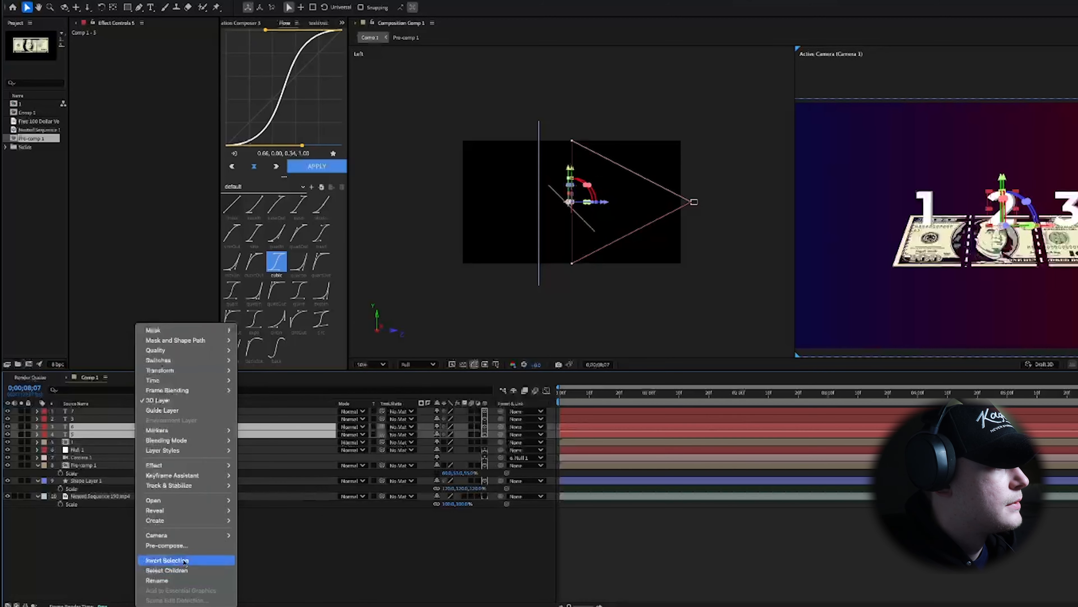
pyautogui.click(184, 547)
pyautogui.click(860, 372)
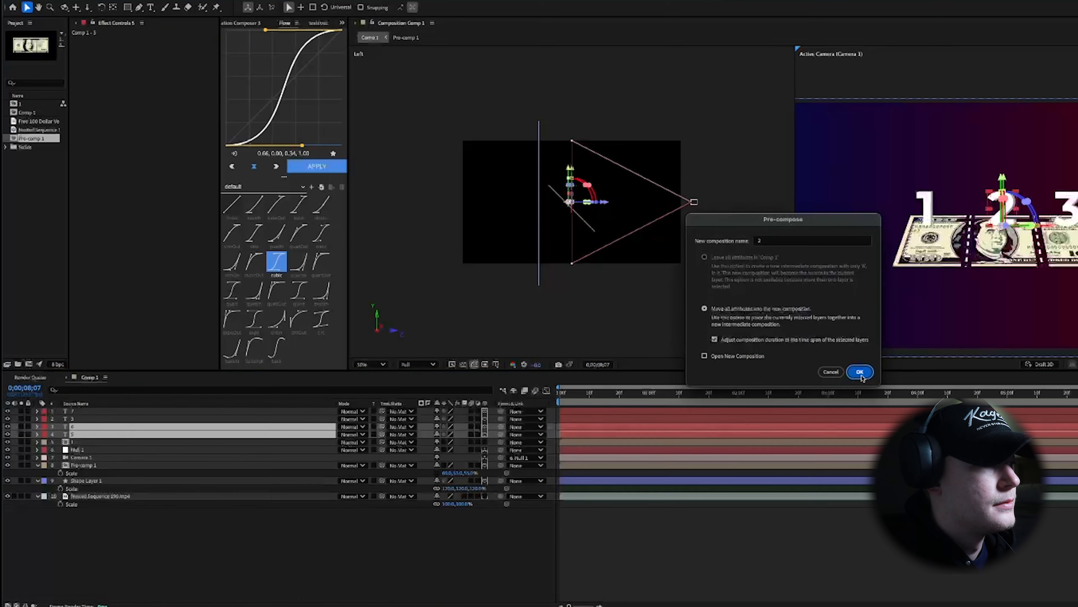
# Pre-compose the white and grey number 3 layers into a composition named 3.
pyautogui.click(189, 420)
pyautogui.keyDown('shift'); pyautogui.click(191, 411); pyautogui.keyUp('shift')
pyautogui.rightClick(191, 412)
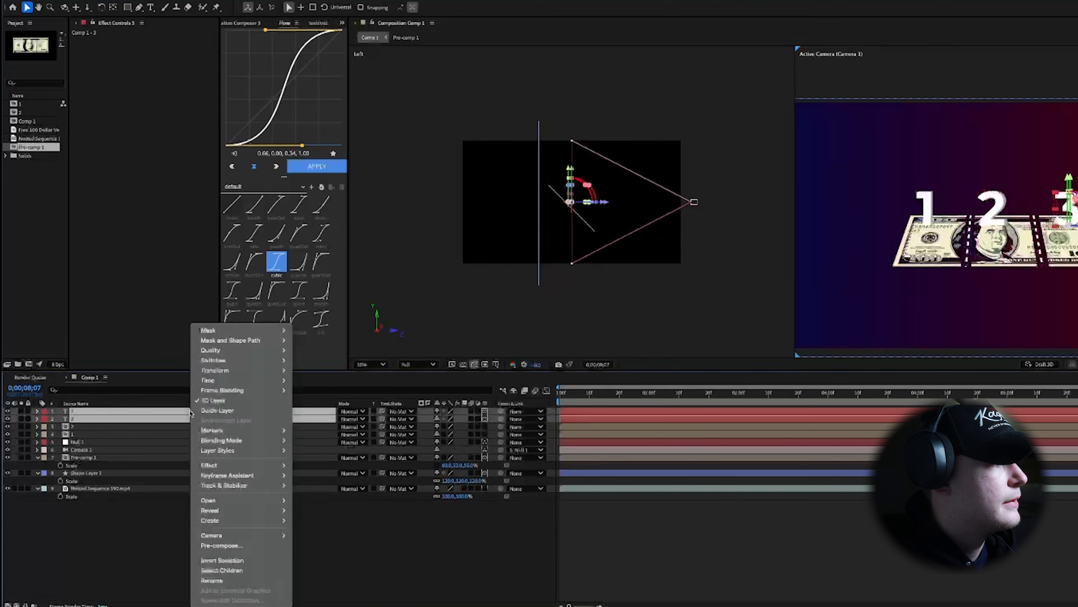
pyautogui.click(223, 545)
pyautogui.write('3')
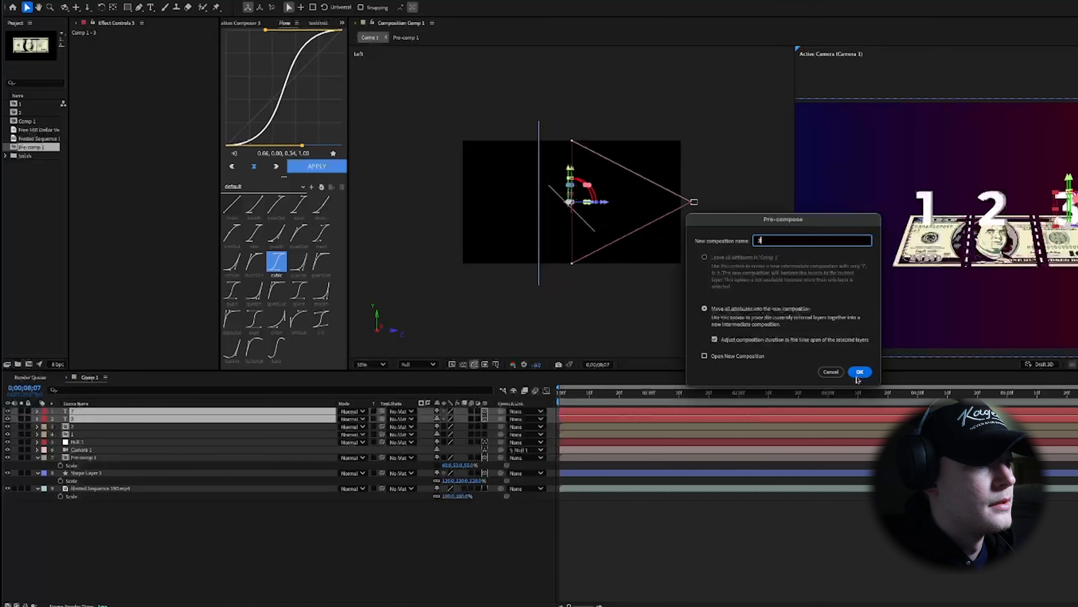
pyautogui.click(860, 372)
# Make the three number pre-comps 3D layers and reveal the Position property of all three together.
pyautogui.moveTo(484, 411); pyautogui.dragTo(484, 426)
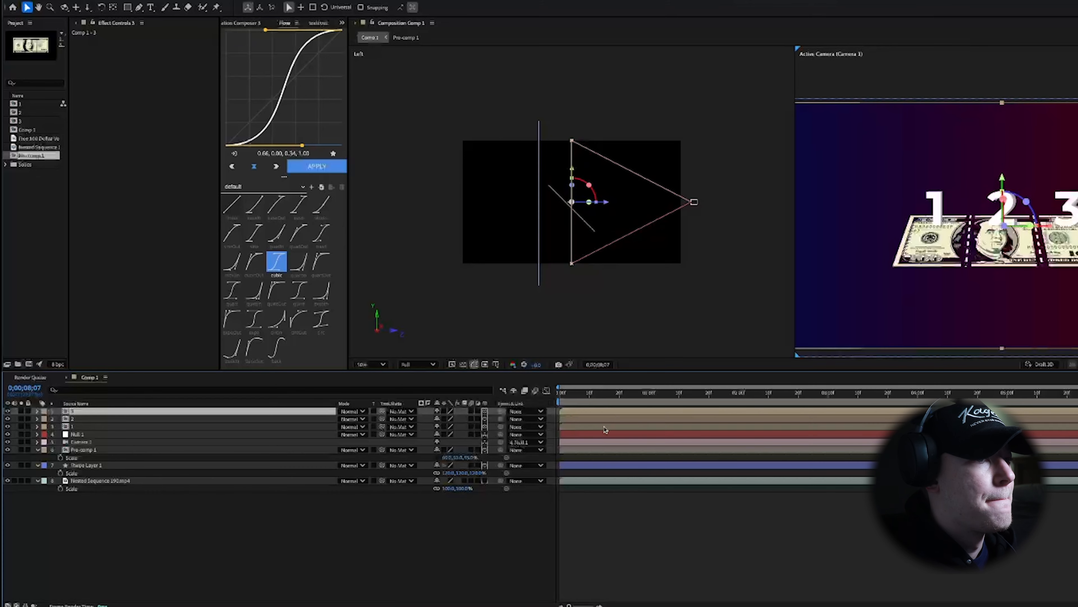
pyautogui.click(215, 427)
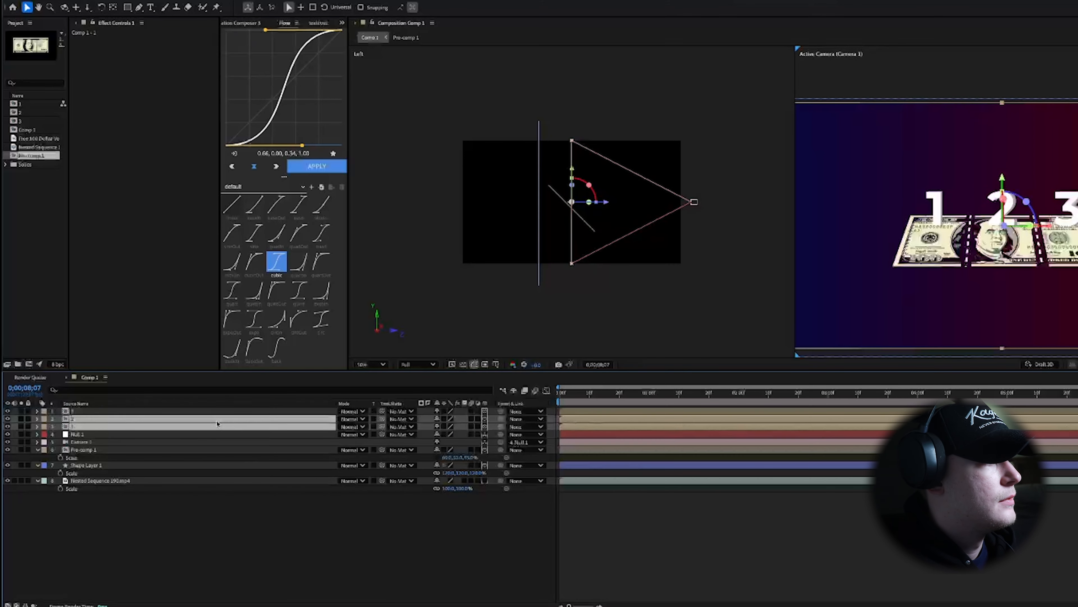
pyautogui.keyDown('shift'); pyautogui.click(217, 412); pyautogui.keyUp('shift')
pyautogui.press('p')
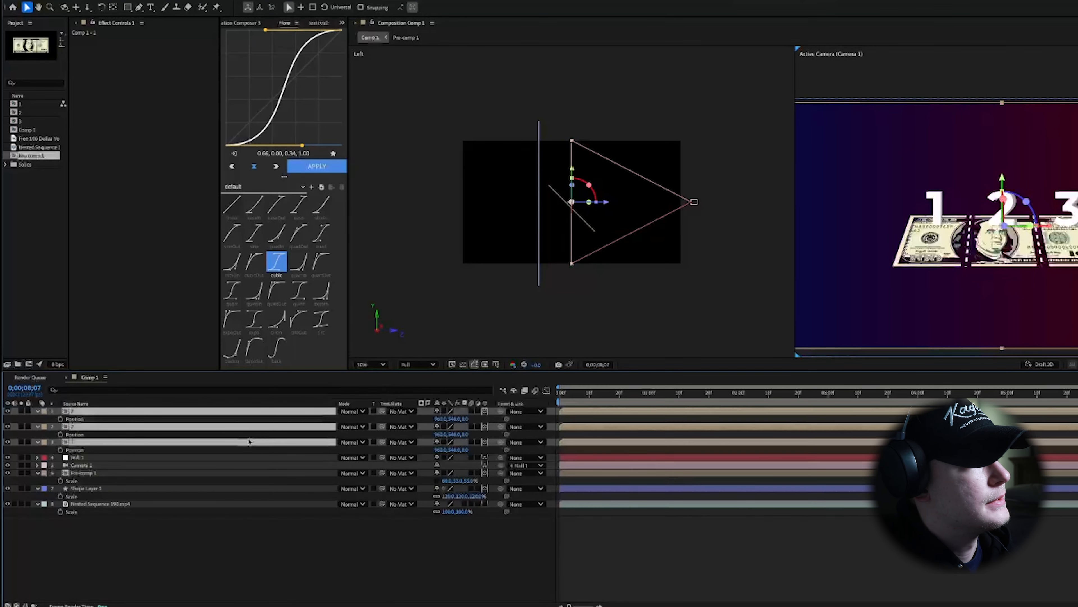
# Using the reference footage for timing, keyframe the Position of all three numbers at 0;00;01;21 and raise them above the frame.
pyautogui.click(576, 399)
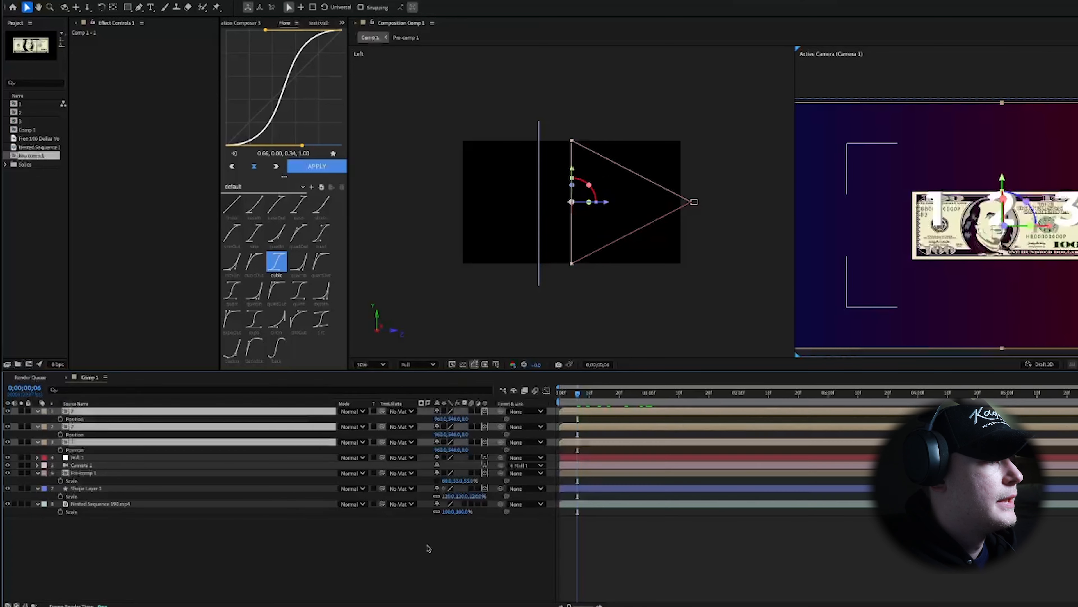
pyautogui.click(20, 503)
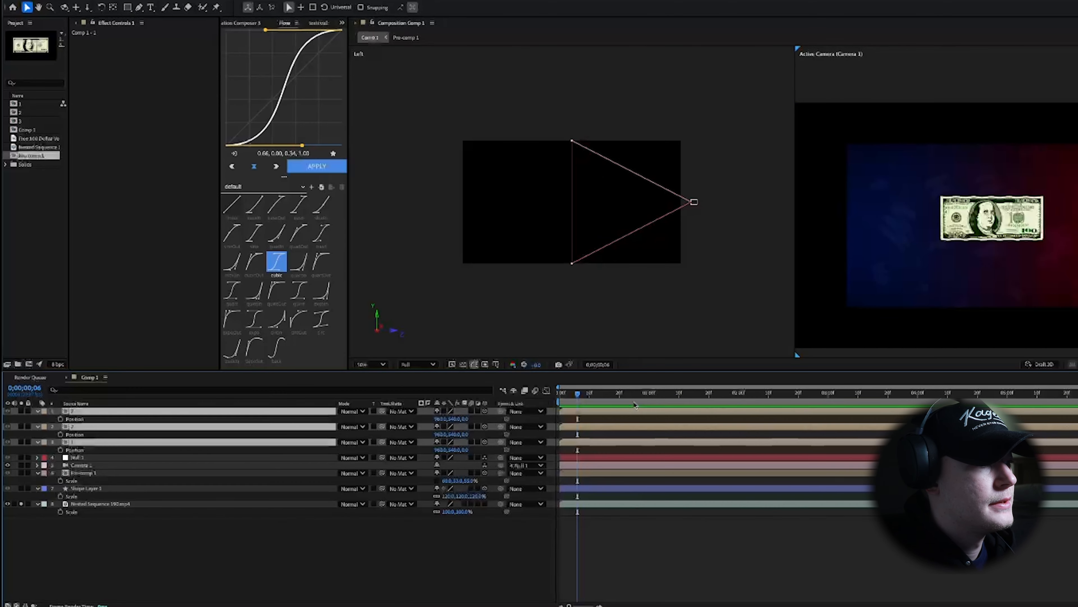
pyautogui.moveTo(626, 392); pyautogui.dragTo(712, 399)
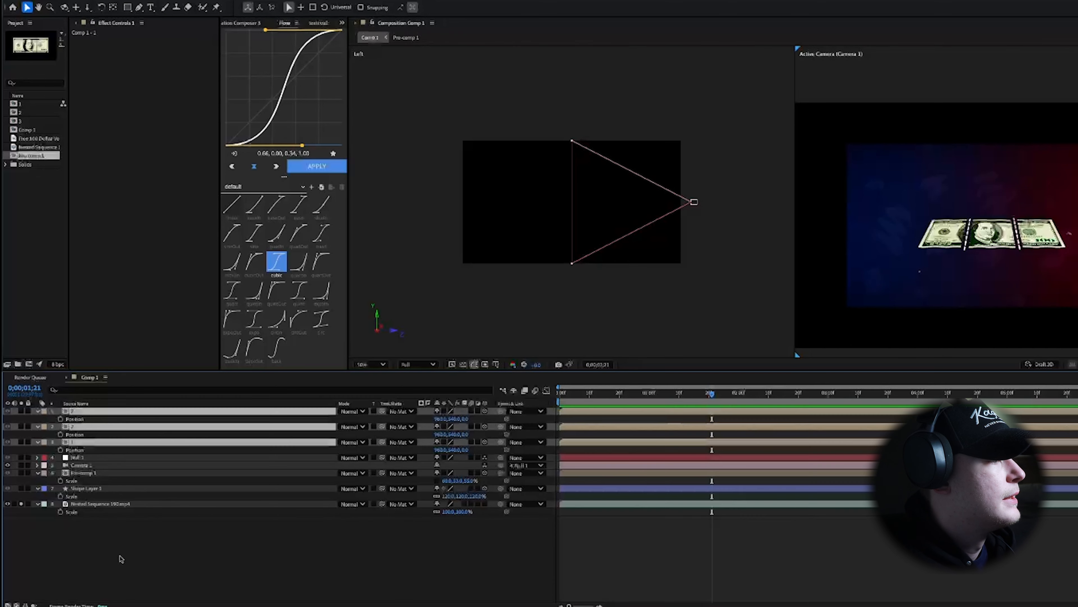
pyautogui.click(20, 503)
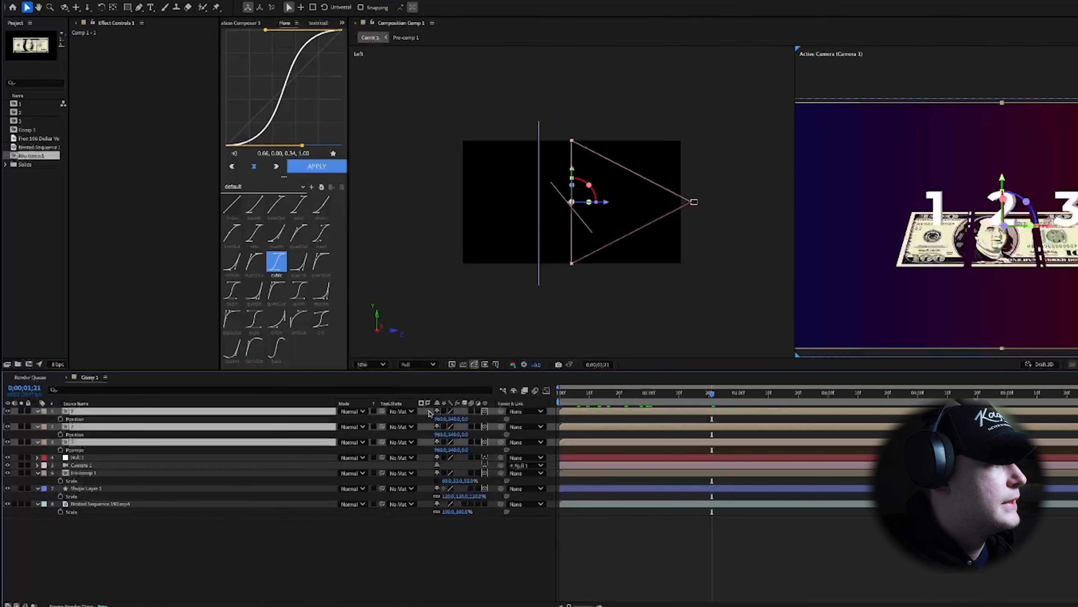
pyautogui.click(61, 419)
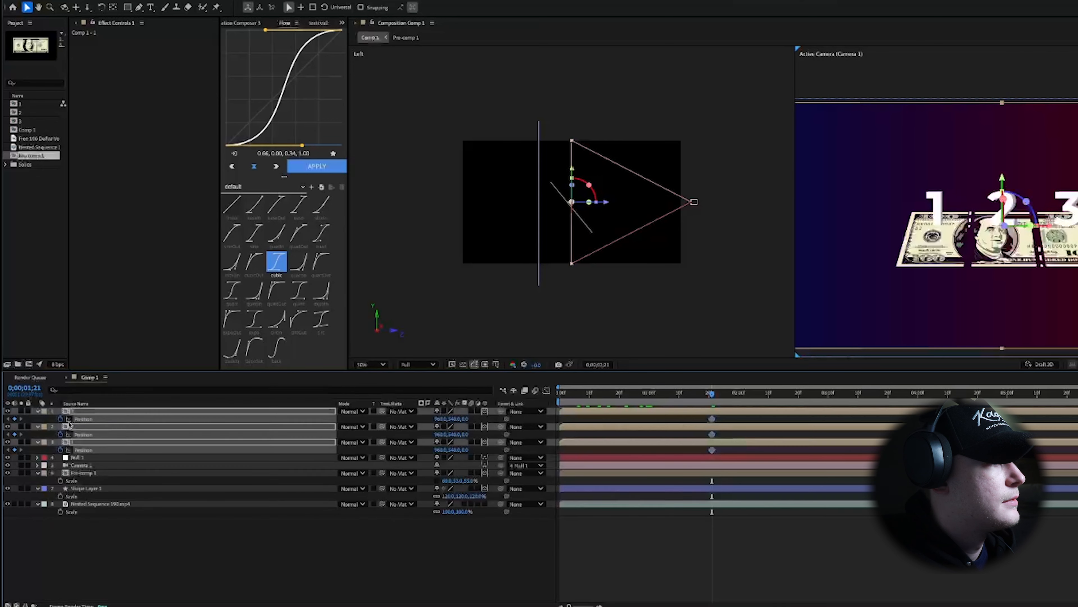
pyautogui.moveTo(1007, 184); pyautogui.dragTo(1003, 41)
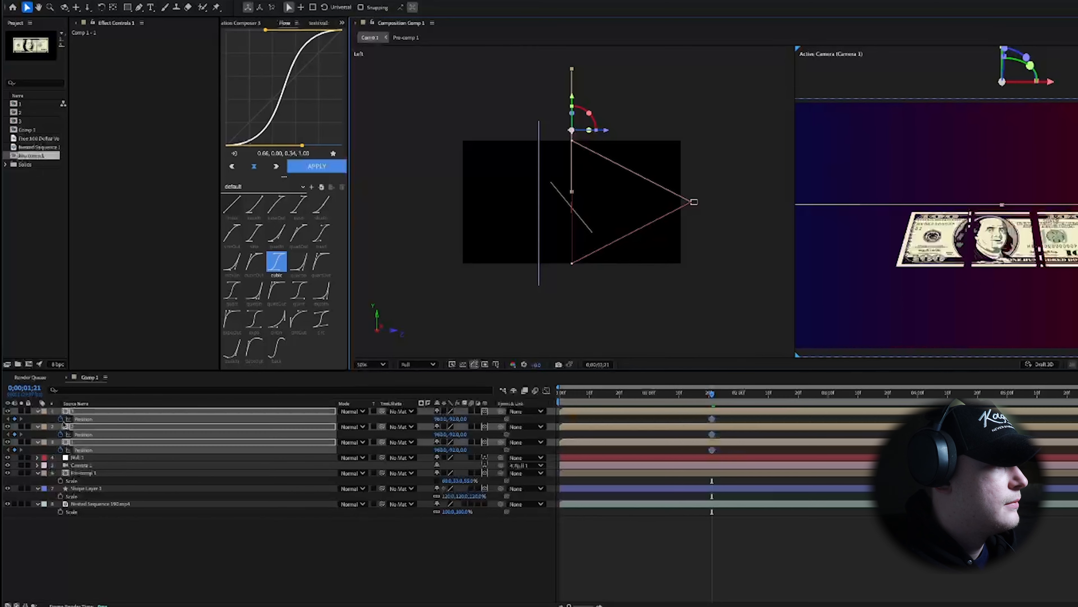
# Time the staggered drop-in of numbers 1, 2 and 3 against the reference footage and play back the animation.
pyautogui.click(191, 441)
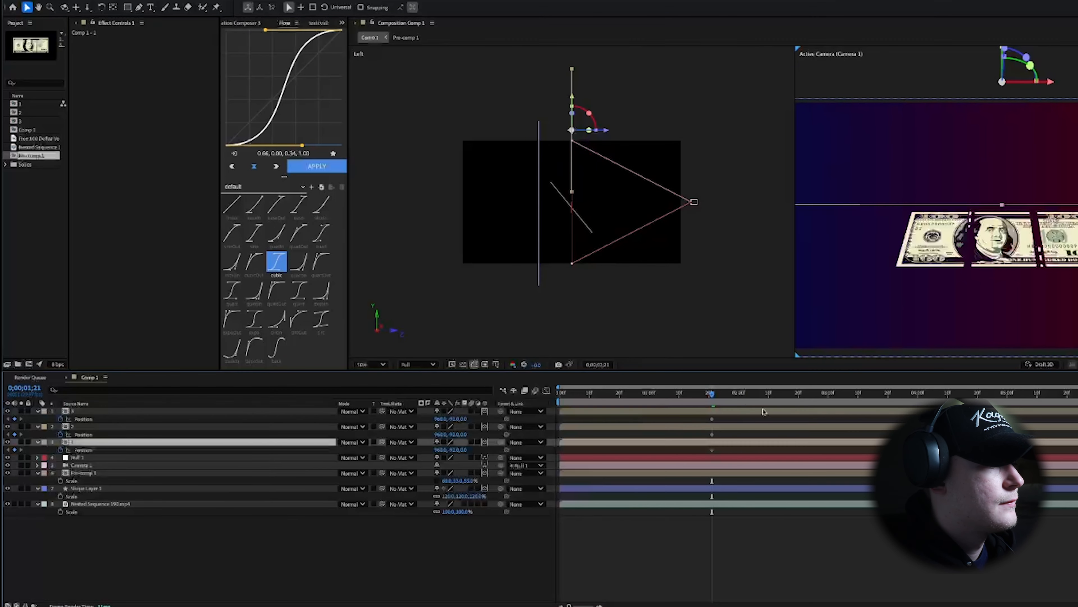
pyautogui.click(21, 504)
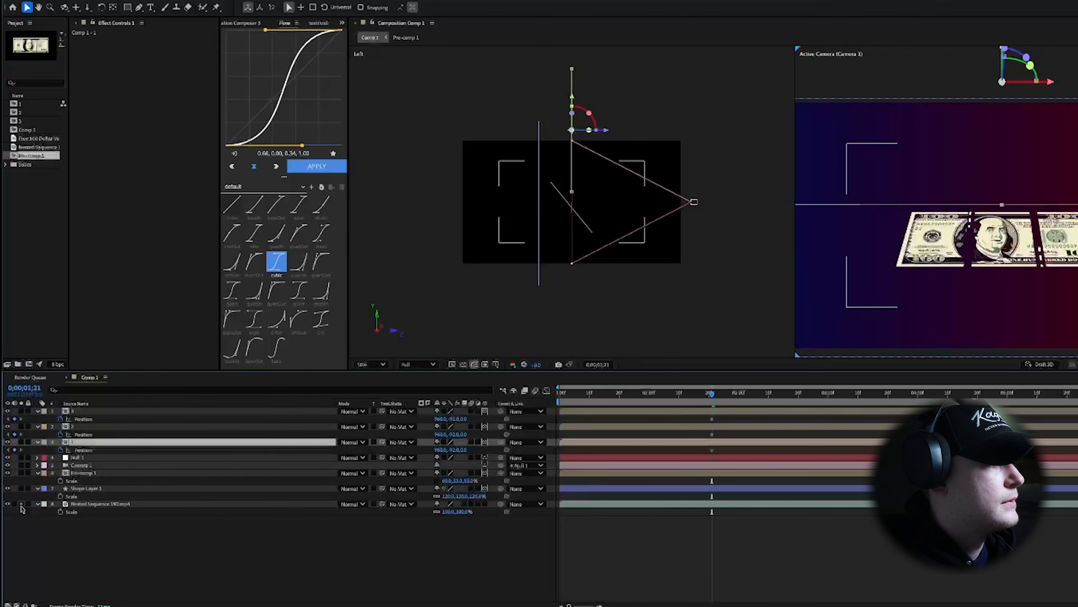
pyautogui.moveTo(712, 394)
pyautogui.mouseDown()
pyautogui.moveTo(849, 396)
pyautogui.moveTo(692, 401)
pyautogui.mouseUp()
pyautogui.press('space')
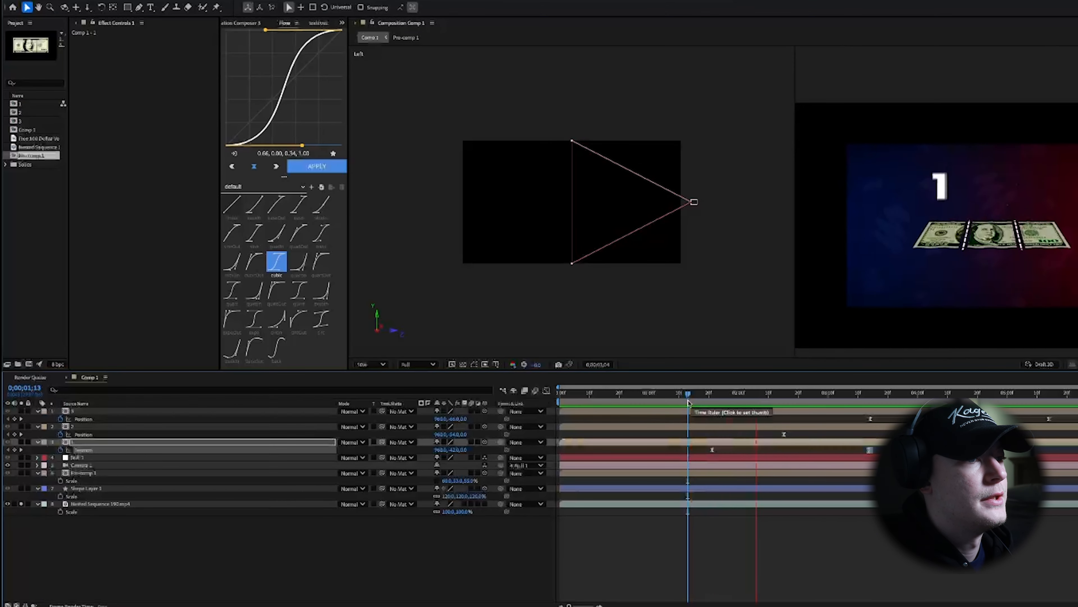
pyautogui.press('space')
pyautogui.click(21, 503)
pyautogui.press('space')
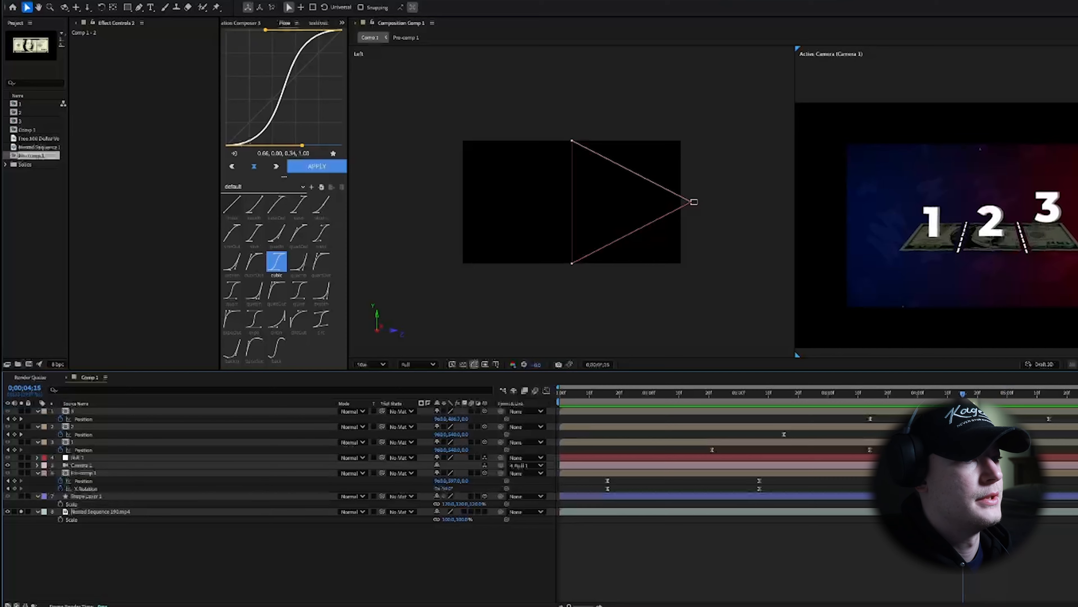
# Replay the reference footage from the bill split onward and compare its dashed lines with those in Pre-comp 1.
pyautogui.moveTo(963, 433); pyautogui.dragTo(665, 446)
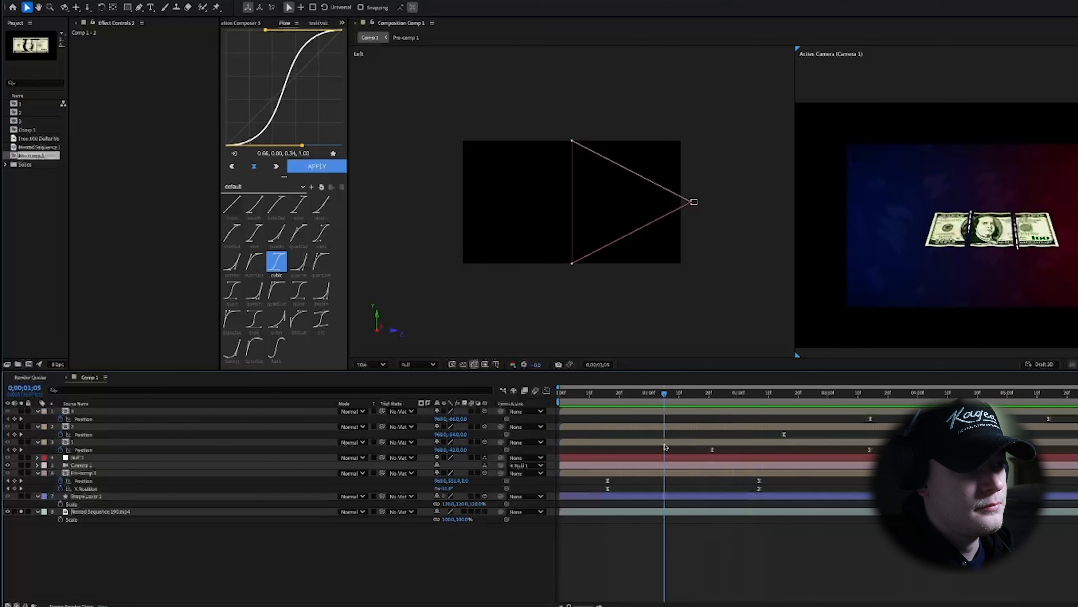
pyautogui.press('space')
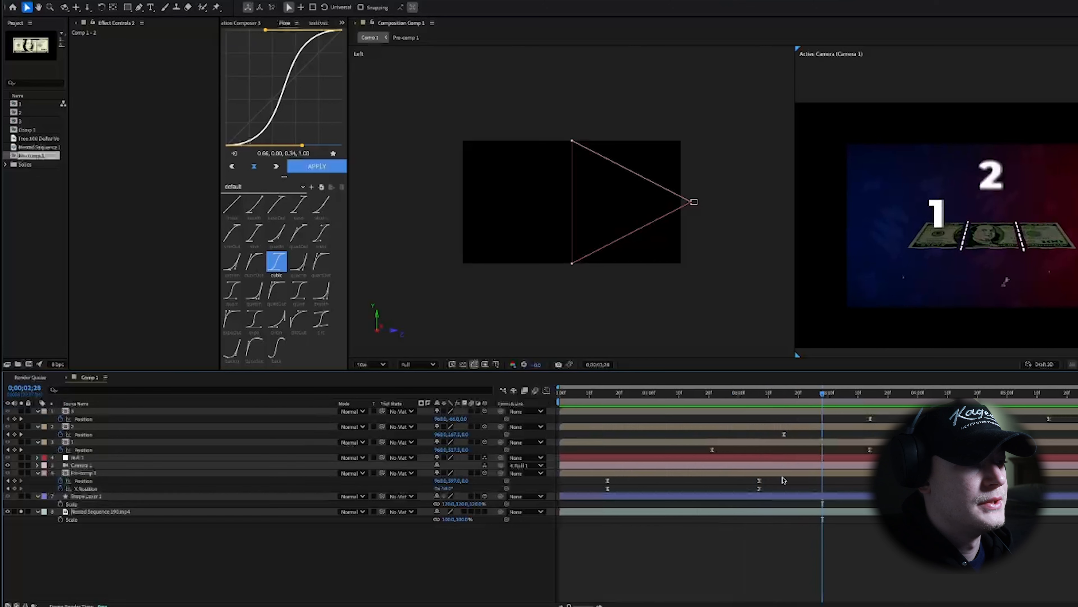
pyautogui.click(973, 238)
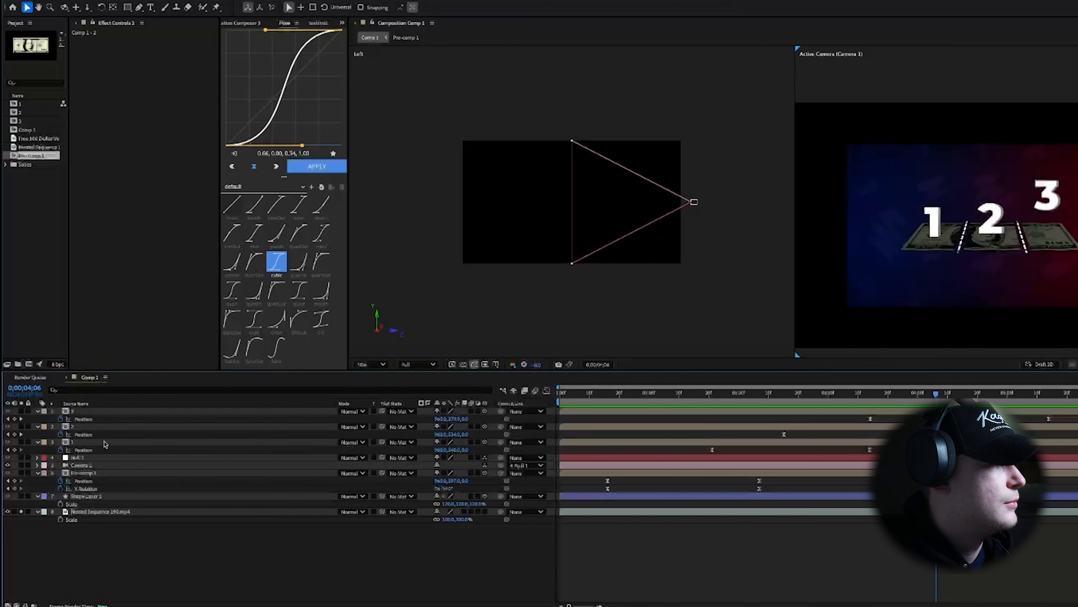
pyautogui.doubleClick(120, 475)
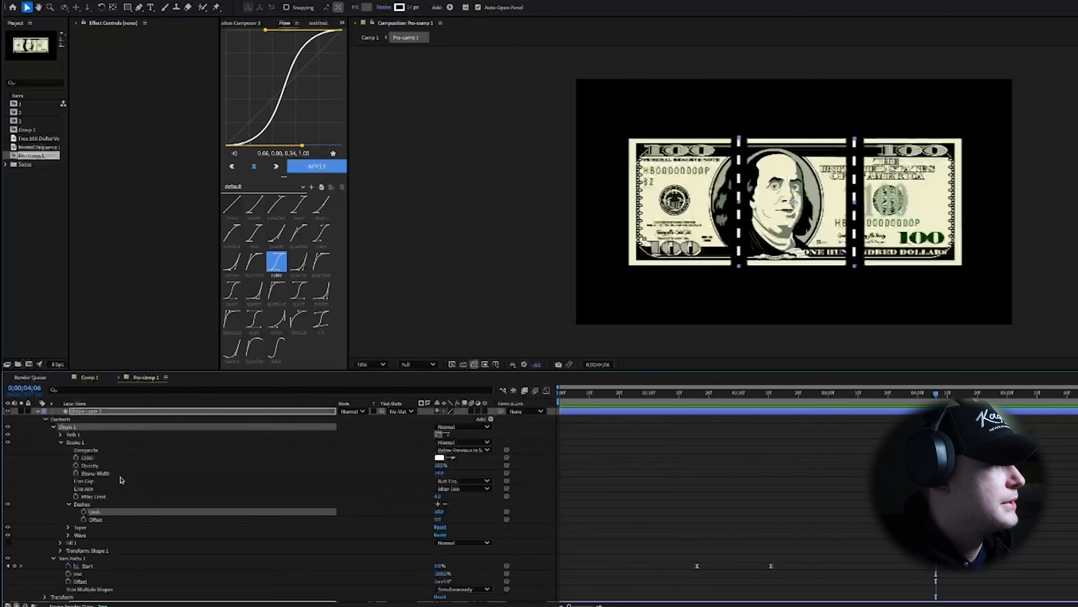
pyautogui.click(90, 377)
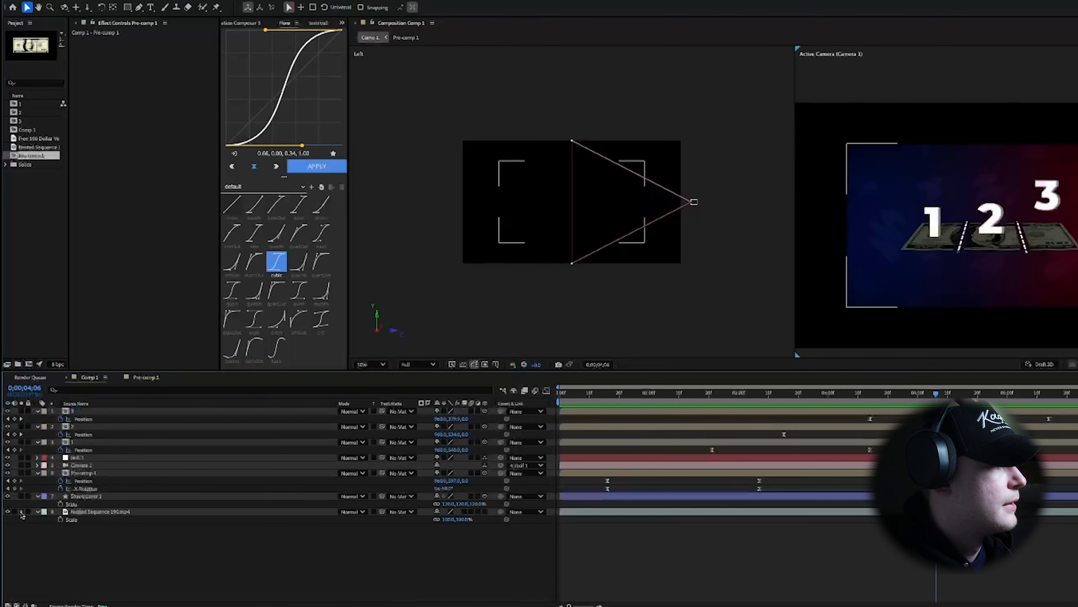
# In Pre-comp 1, add a dash Offset keyframe to Shape Layer 1 at 0;00;01;16, where its Trim Paths animation starts.
pyautogui.click(144, 377)
pyautogui.click(37, 411)
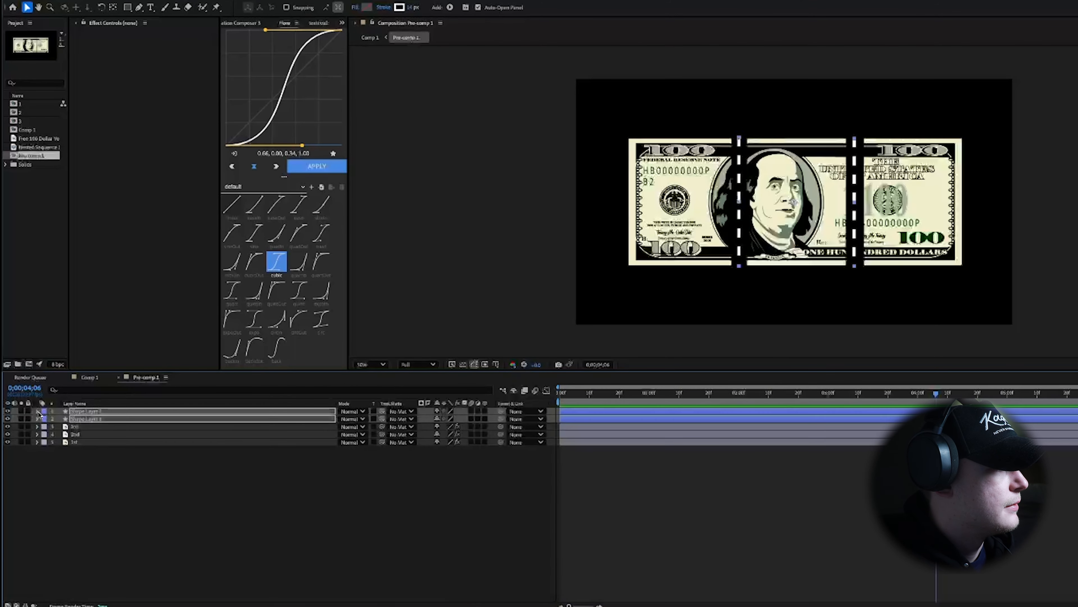
pyautogui.hotkey('ctrl', 'shift', 'a')
pyautogui.click(37, 418)
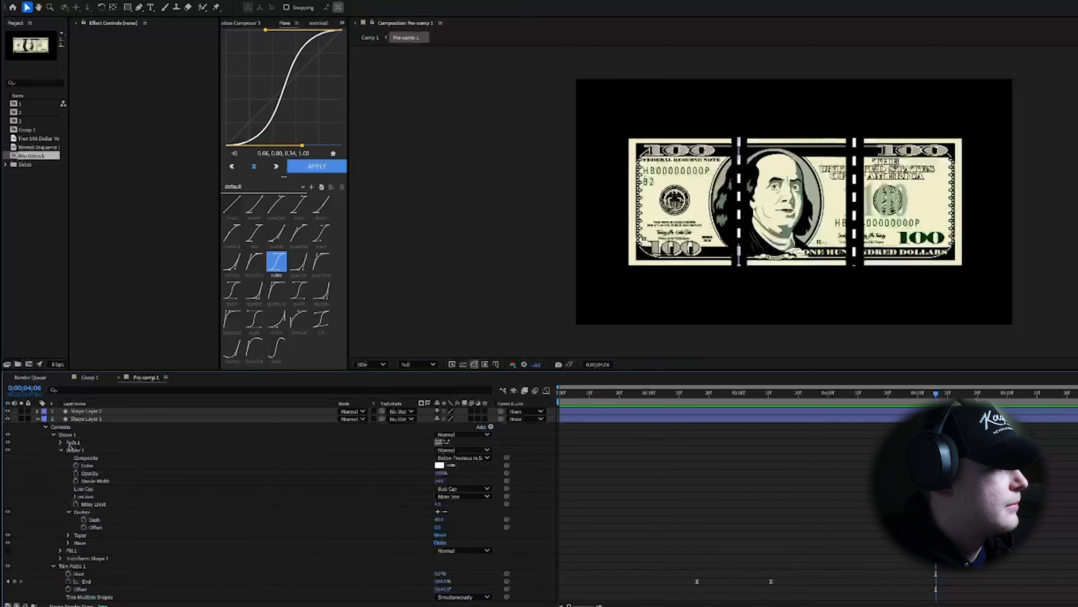
pyautogui.scroll(-2, 85, 489)
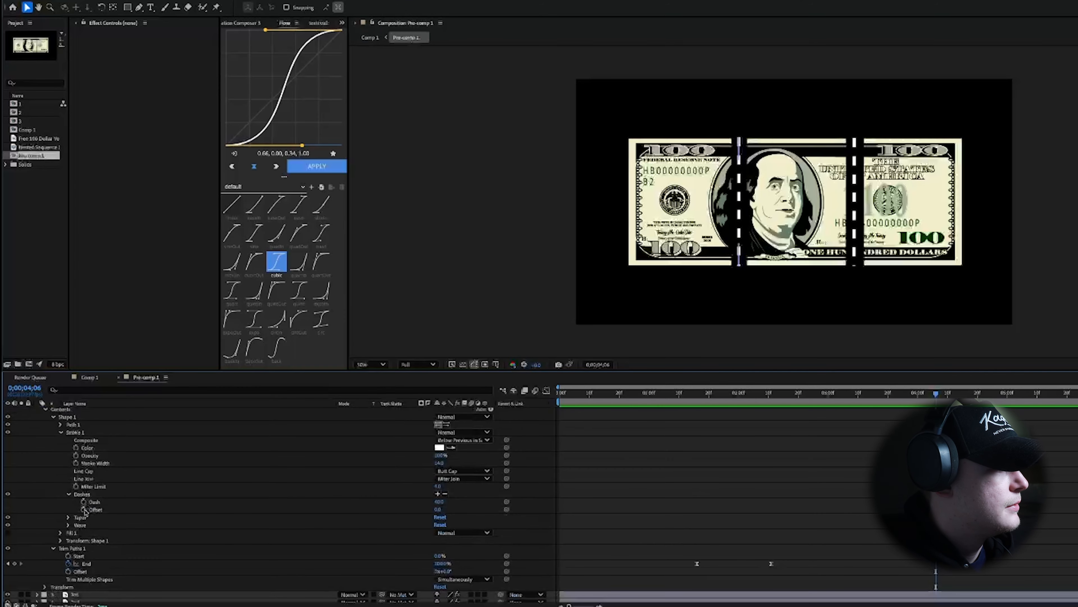
pyautogui.click(638, 394)
pyautogui.moveTo(638, 394); pyautogui.dragTo(698, 397)
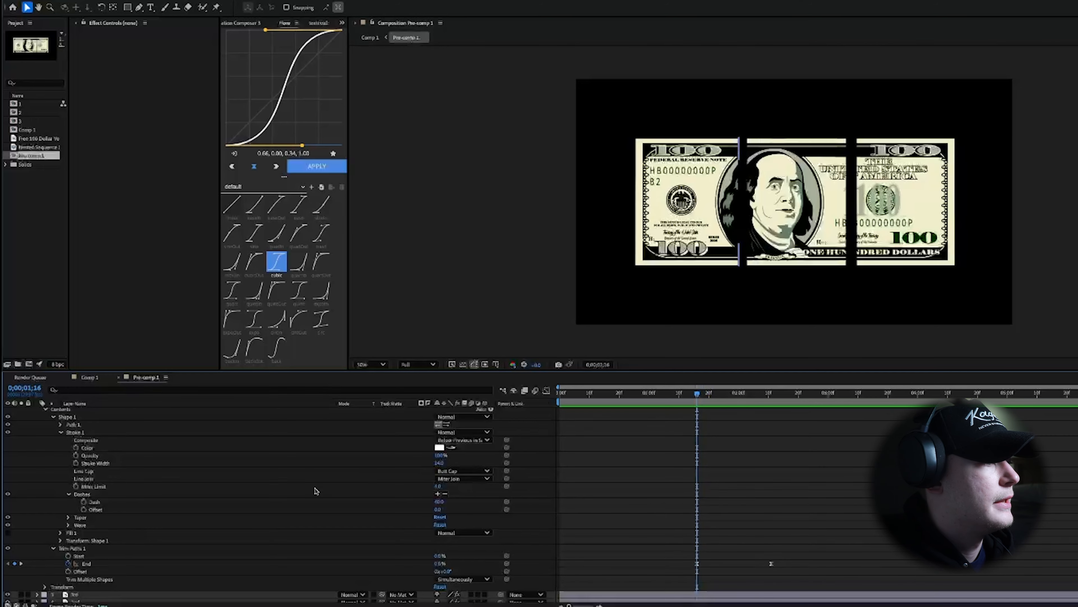
pyautogui.click(84, 509)
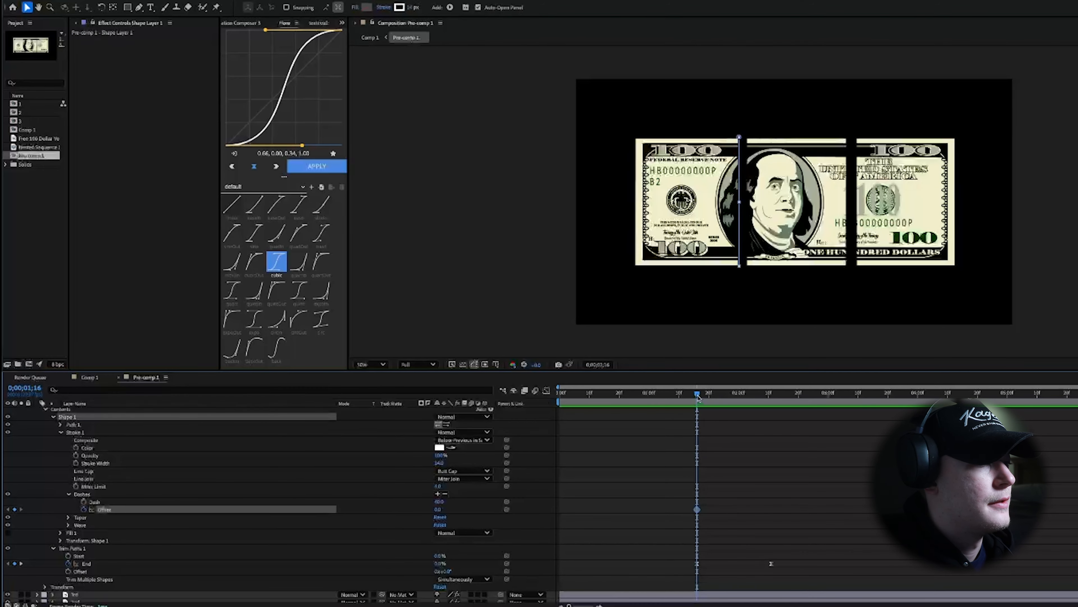
# Add a second dash Offset keyframe with a negative value to Shape Layer 1 at the end of the composition, 0;00;11;02.
pyautogui.moveTo(697, 395); pyautogui.dragTo(1077, 396)
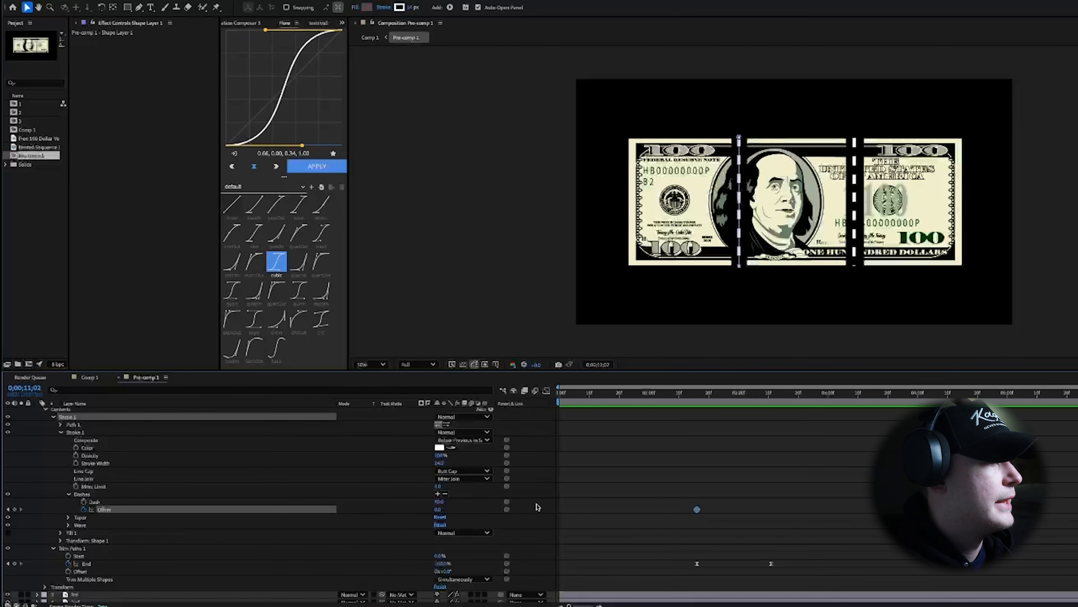
pyautogui.hotkey('ctrl', 'z')
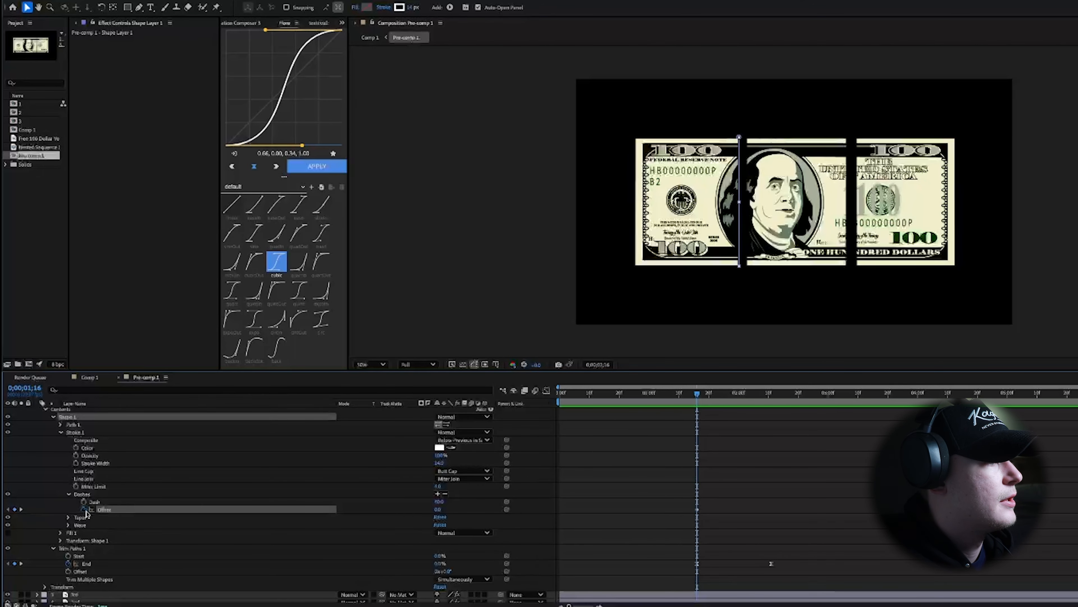
pyautogui.click(700, 395)
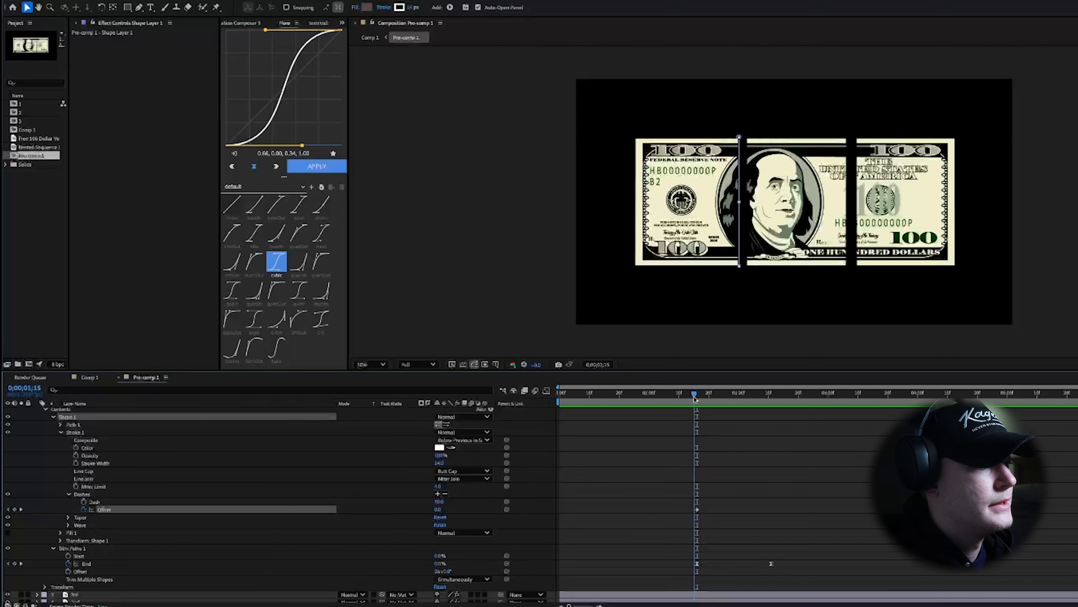
pyautogui.moveTo(699, 405); pyautogui.dragTo(1077, 405)
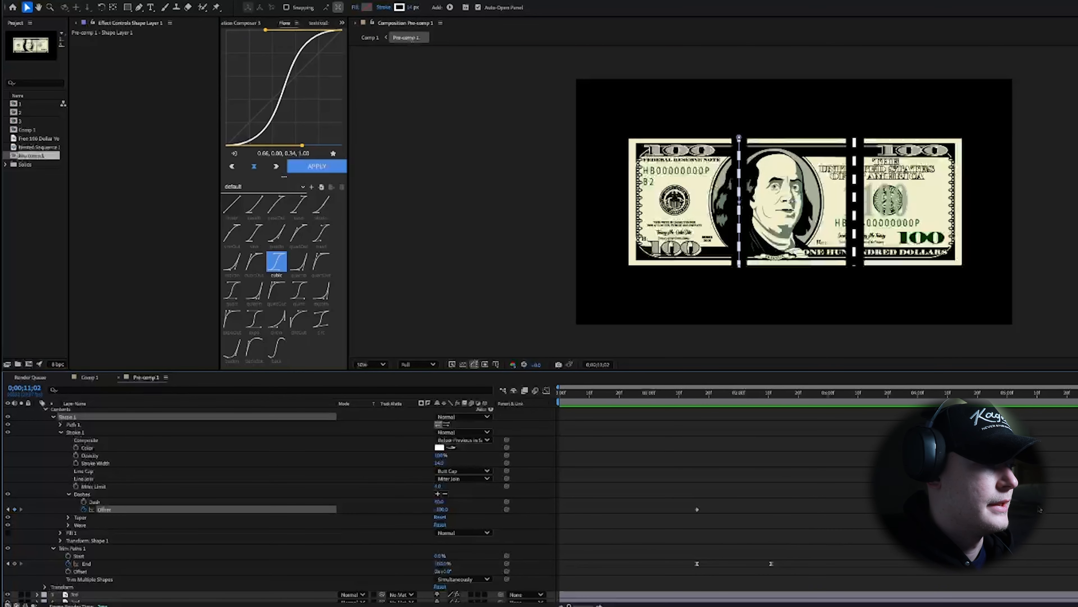
# Collapse Shape Layer 1's stroke properties and add a dash Offset keyframe to Shape Layer 2 at 0;00;01;16.
pyautogui.click(697, 393)
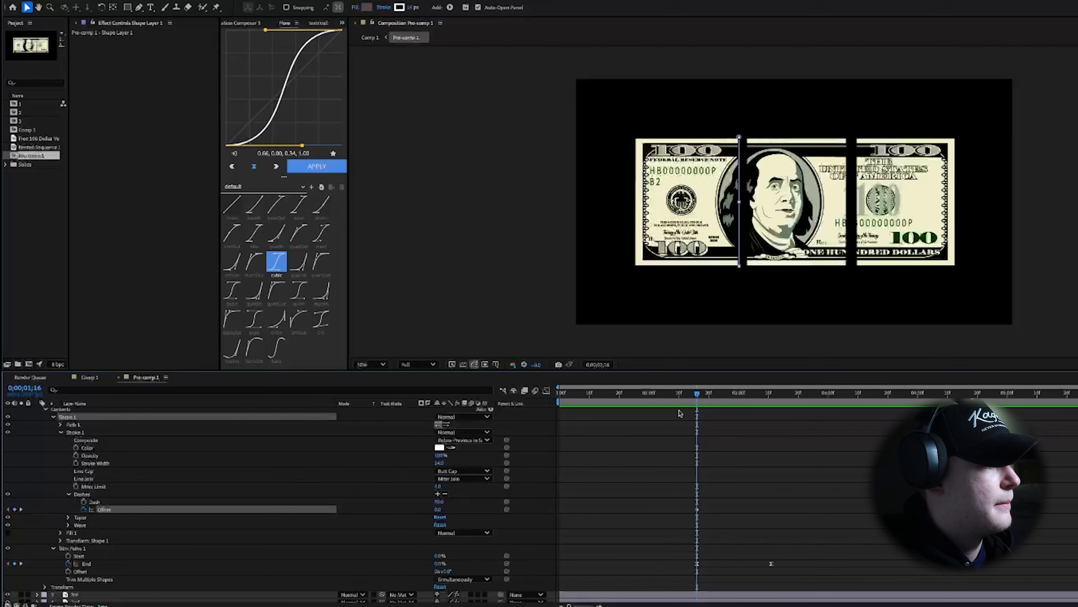
pyautogui.click(68, 495)
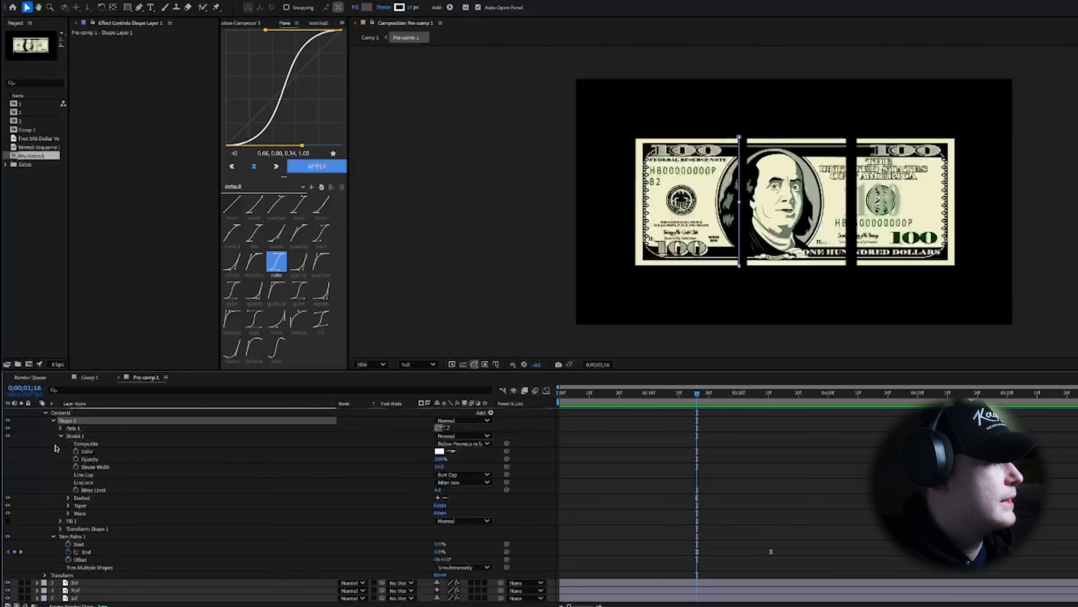
pyautogui.click(53, 435)
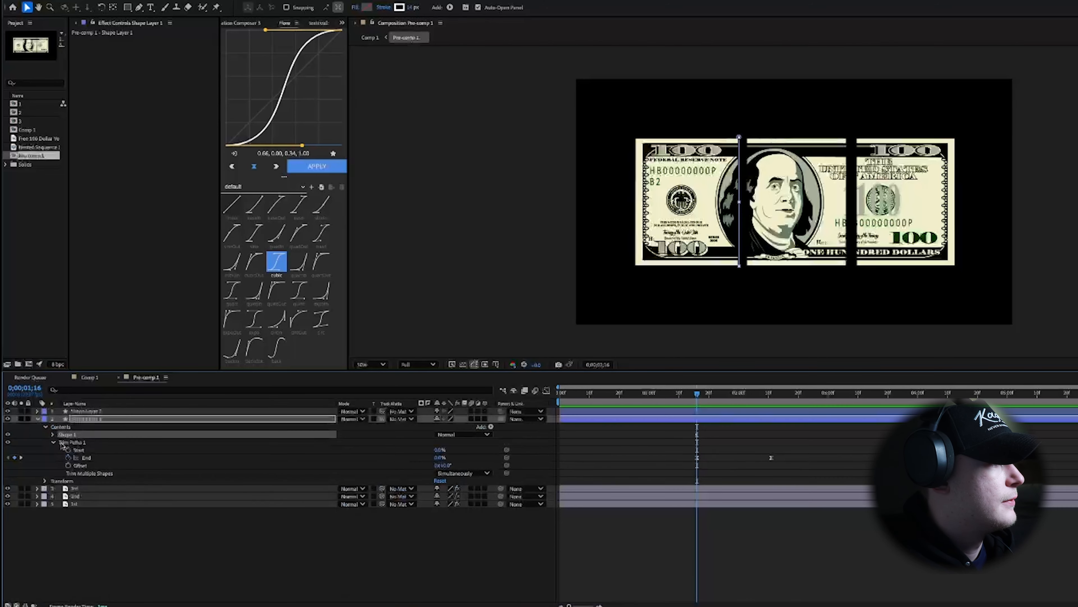
pyautogui.click(37, 411)
pyautogui.scroll(-1, 87, 480)
pyautogui.click(83, 510)
# Set Shape Layer 2's dash Offset to -500 at the end of the composition and collapse both shape layers.
pyautogui.press('End')
pyautogui.click(438, 511)
pyautogui.write('-500')
pyautogui.press('Return')
pyautogui.scroll(1, 88, 483)
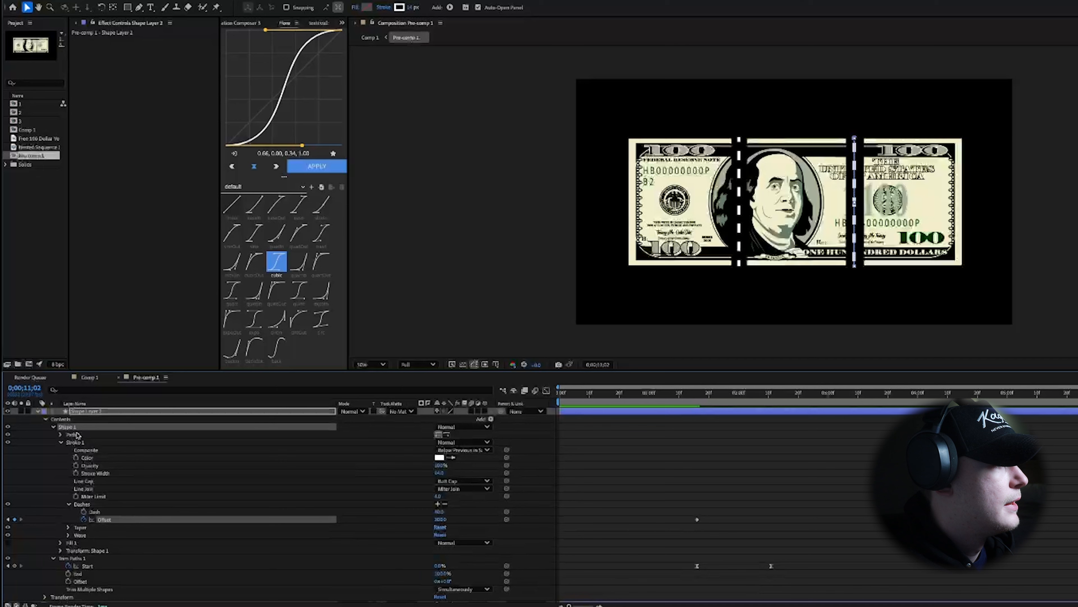
pyautogui.click(37, 412)
pyautogui.click(37, 418)
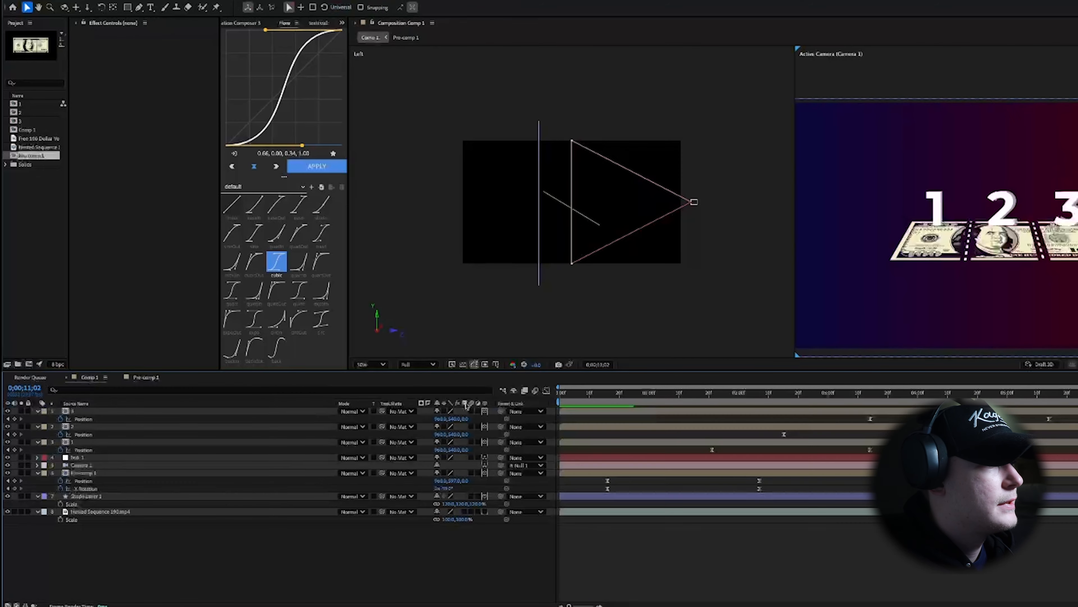
# Distort the bill pieces with Turbulent Displace on an adjustment layer below the dashed lines, with Amount 20 and Size about 47.
pyautogui.click(581, 394)
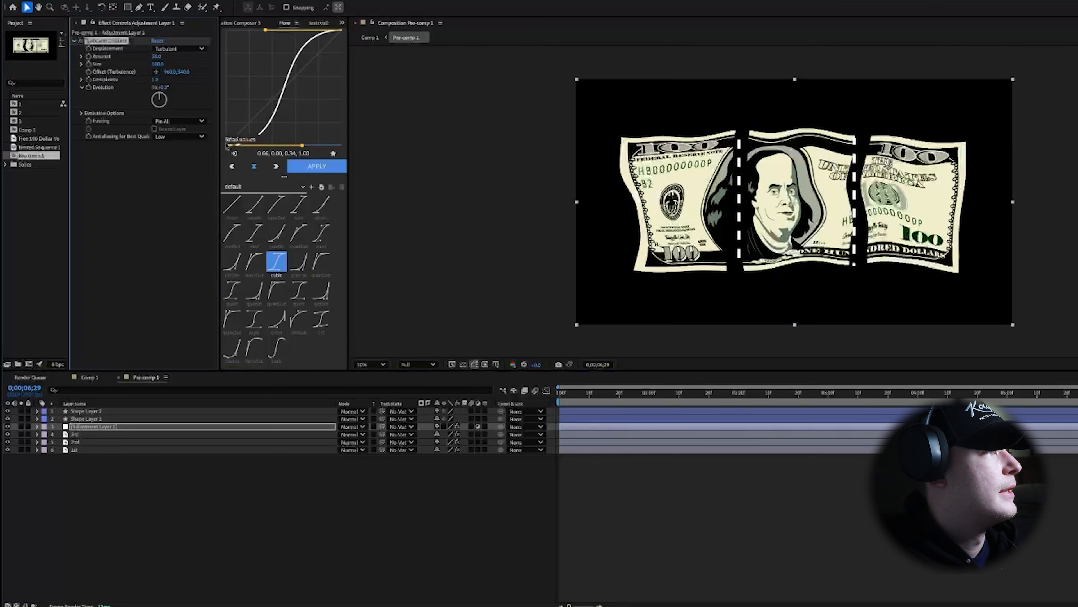
pyautogui.moveTo(158, 57)
pyautogui.mouseDown()
pyautogui.moveTo(170, 56)
pyautogui.moveTo(141, 64)
pyautogui.mouseUp()
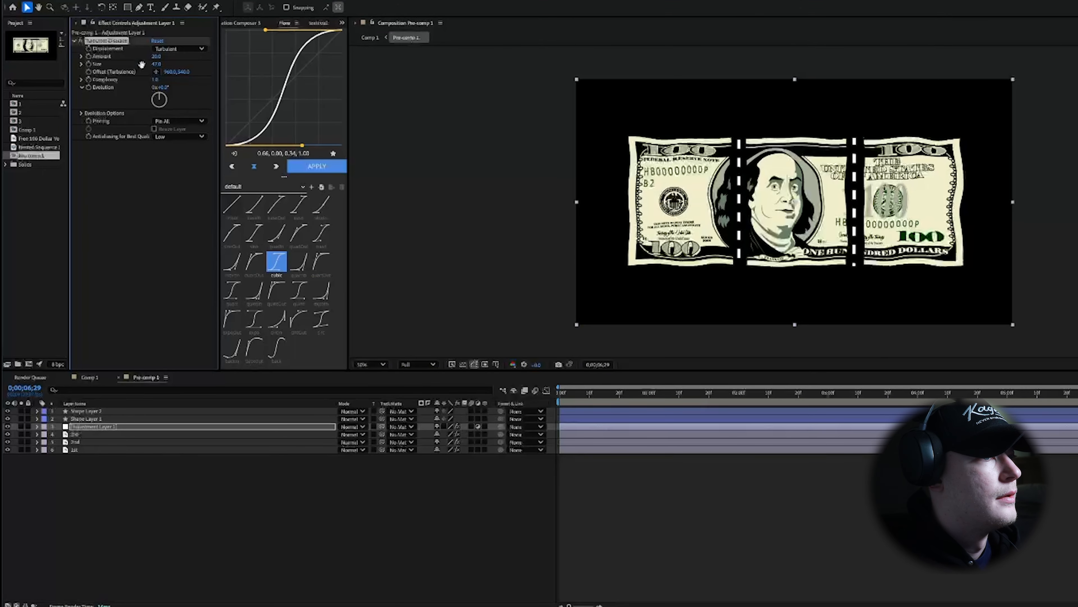